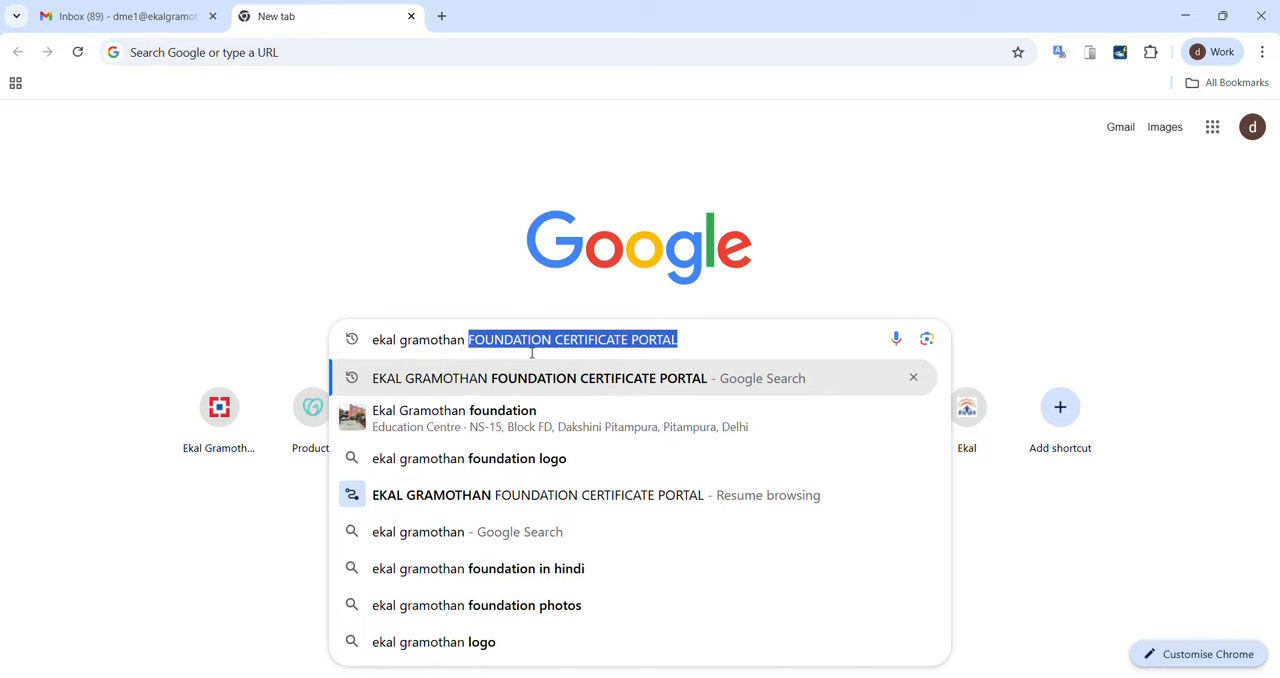
# Step: Search the web for "ekal gramothan foundation certificate portal" and open the foundation's certificate portal
pyautogui.write('fon')
pyautogui.press('BackSpace')
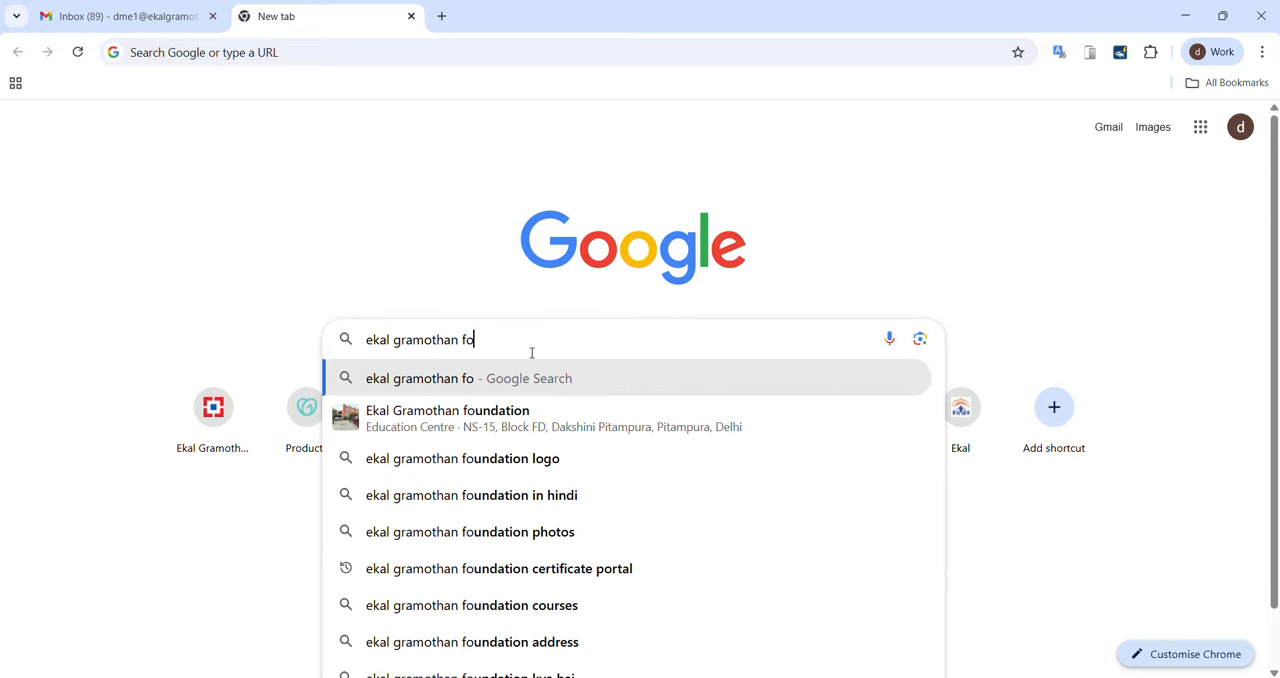
pyautogui.write('undation c')
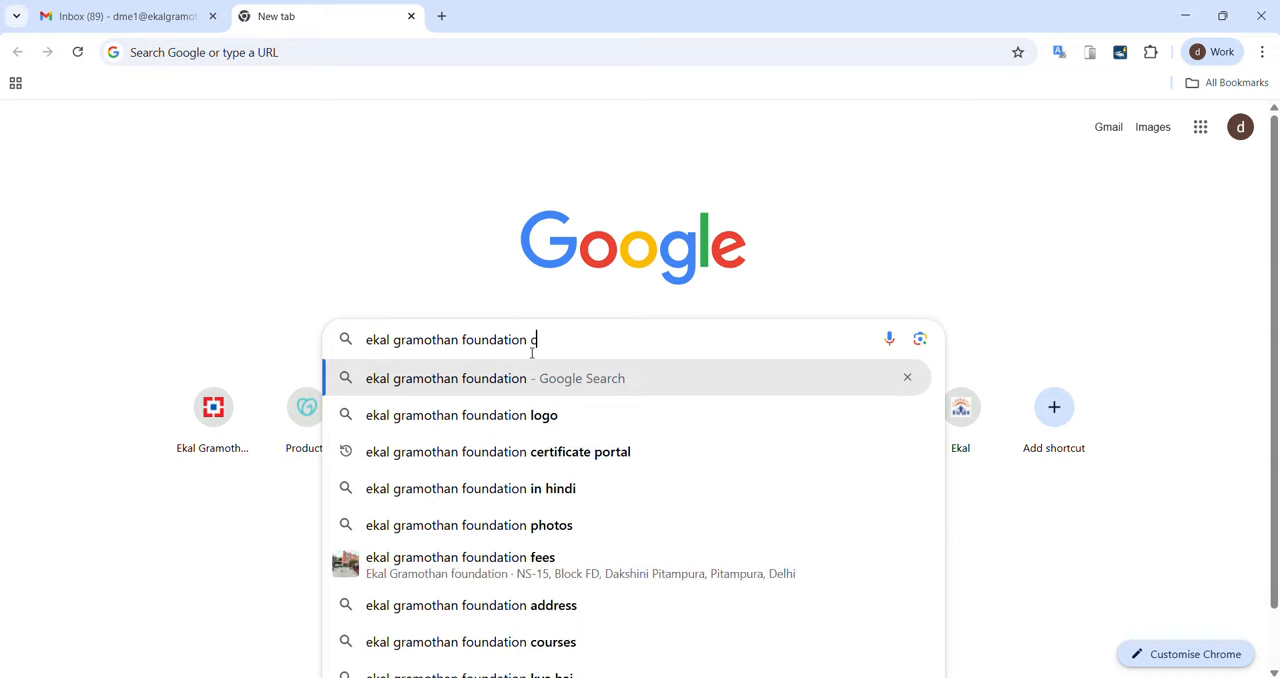
pyautogui.write('ertificate ')
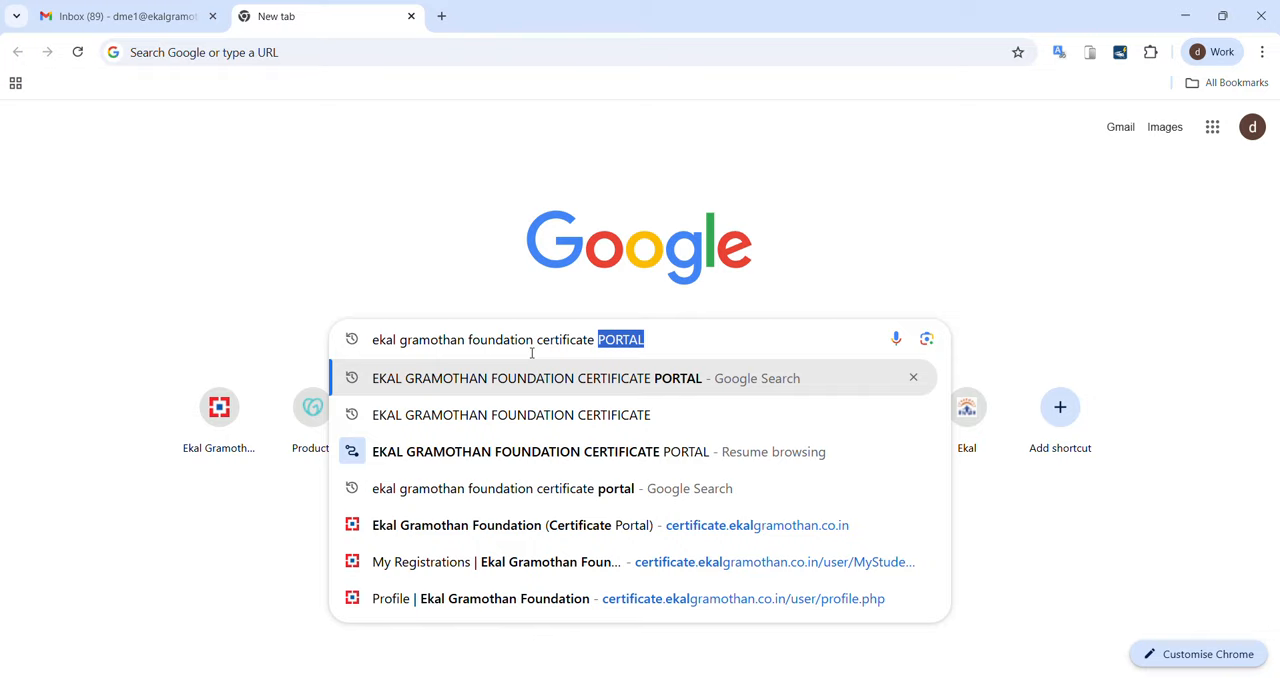
pyautogui.write('portal')
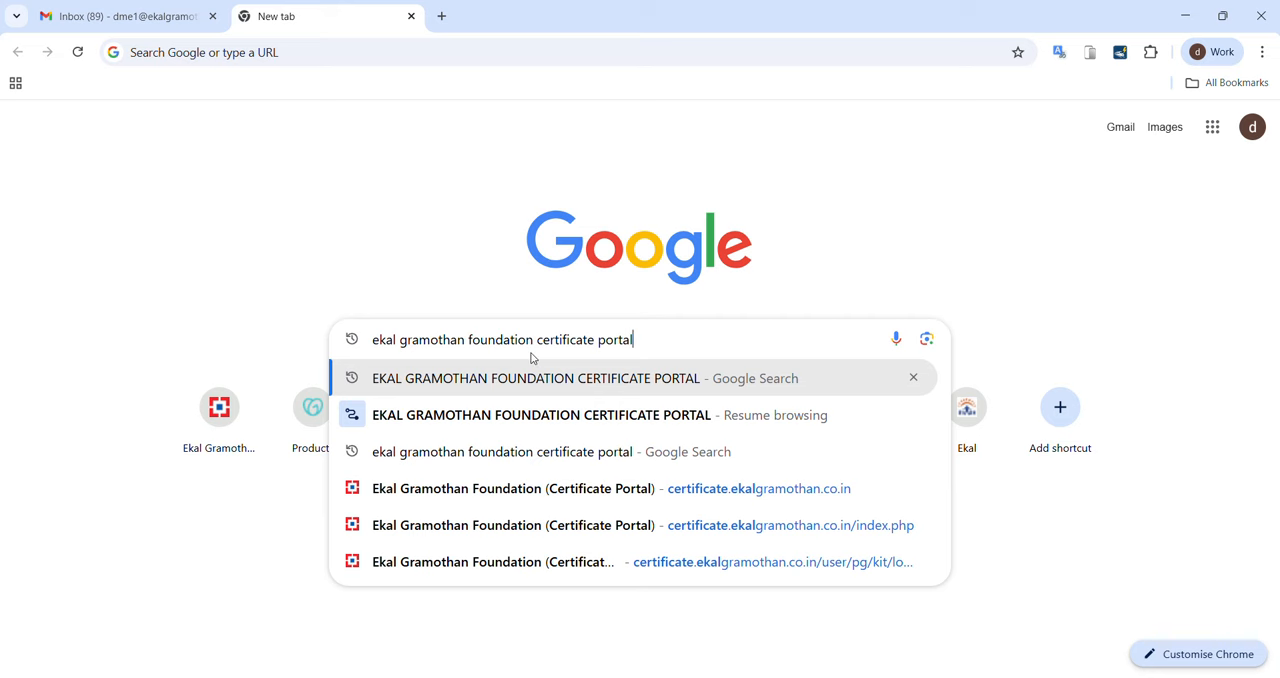
pyautogui.click(532, 358)
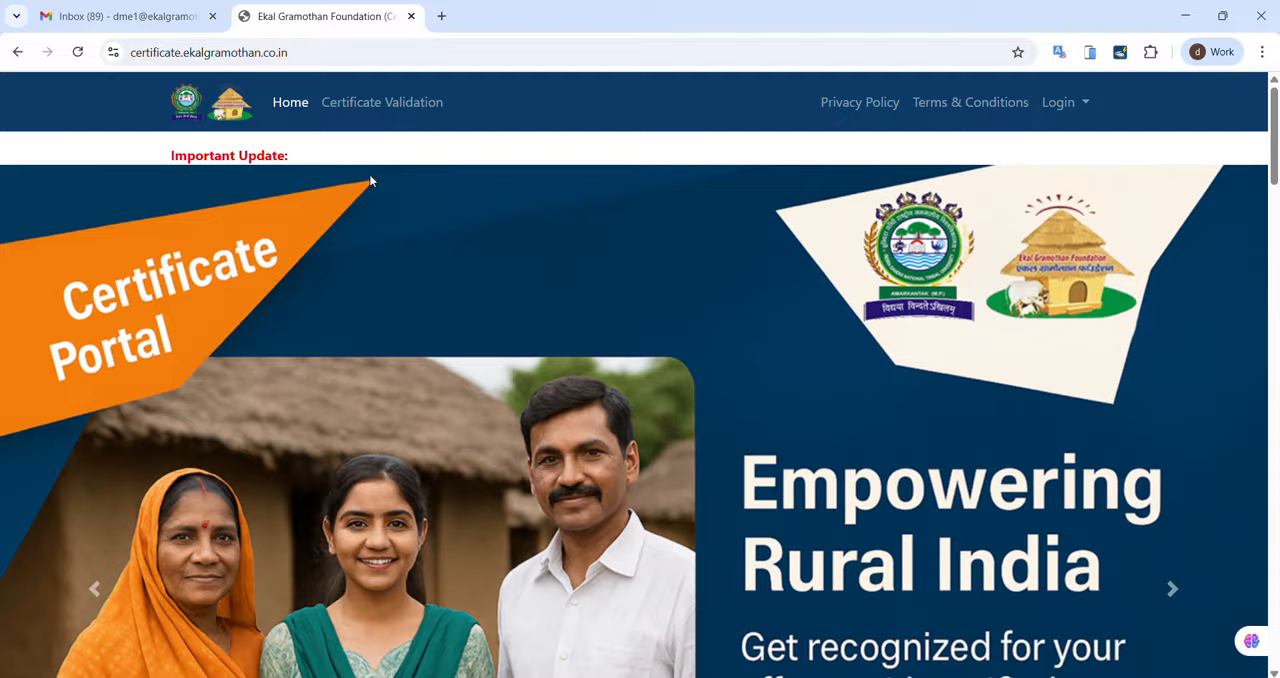
# Step: Look through the certificate portal's home page, from the banner and portal description to the certificate request section, success stories and footer
pyautogui.scroll(-2, 716, 295)
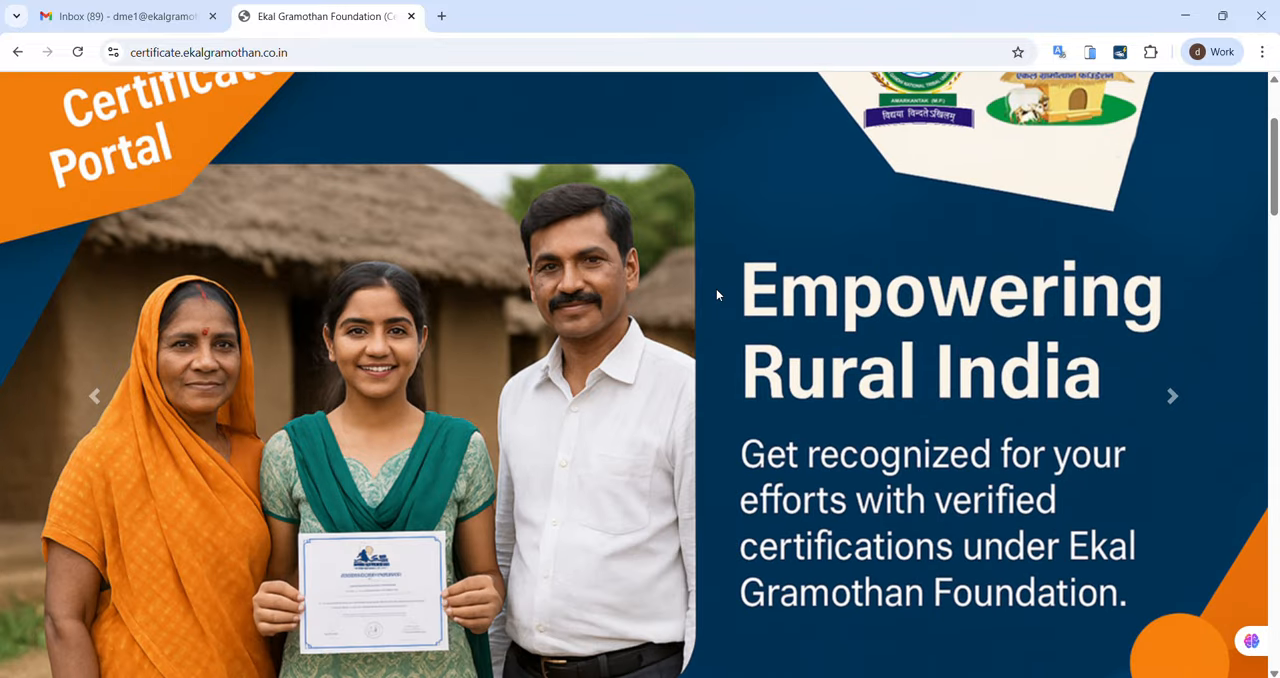
pyautogui.scroll(-1, 716, 294)
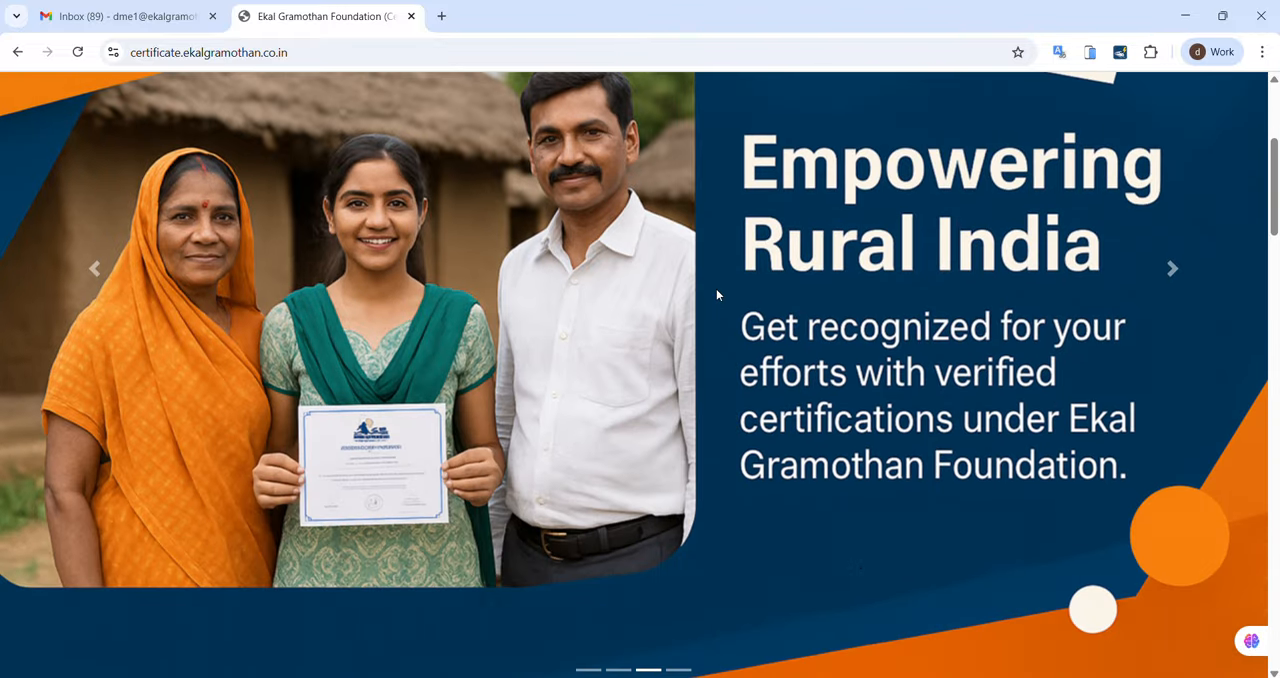
pyautogui.scroll(3, 716, 295)
pyautogui.scroll(-3, 716, 295)
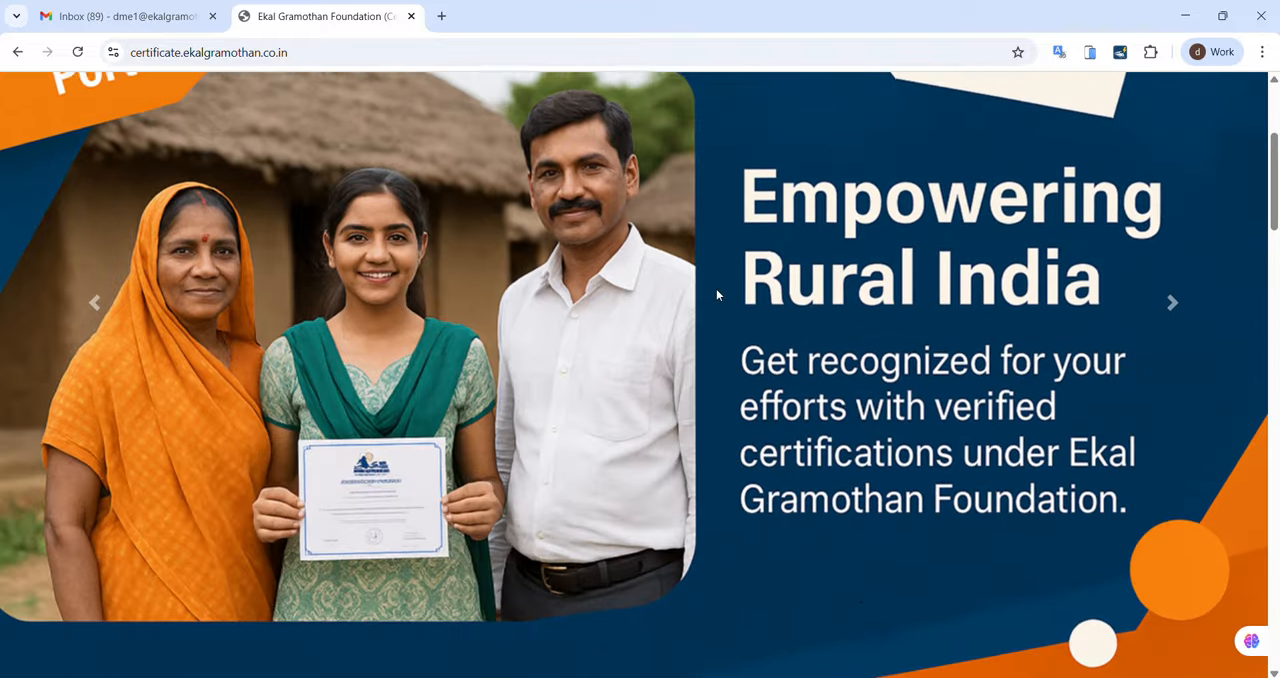
pyautogui.scroll(-3, 716, 295)
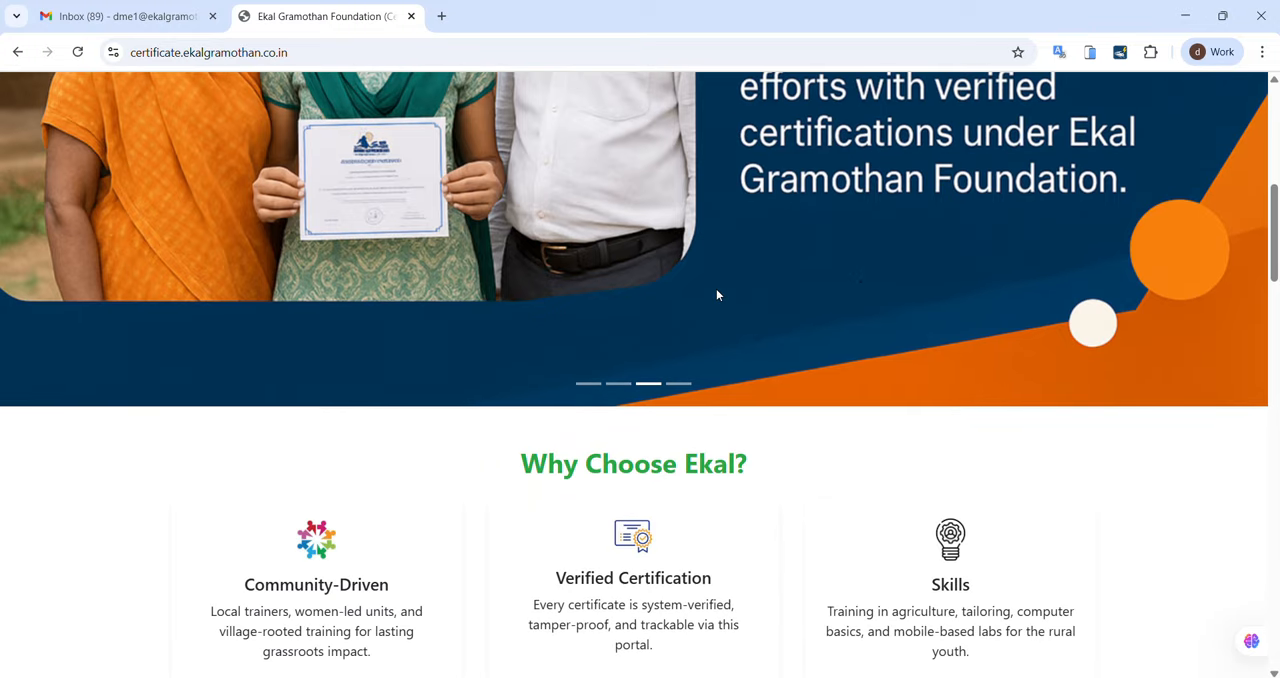
pyautogui.scroll(-3, 716, 295)
pyautogui.scroll(1, 716, 295)
pyautogui.scroll(-1, 716, 295)
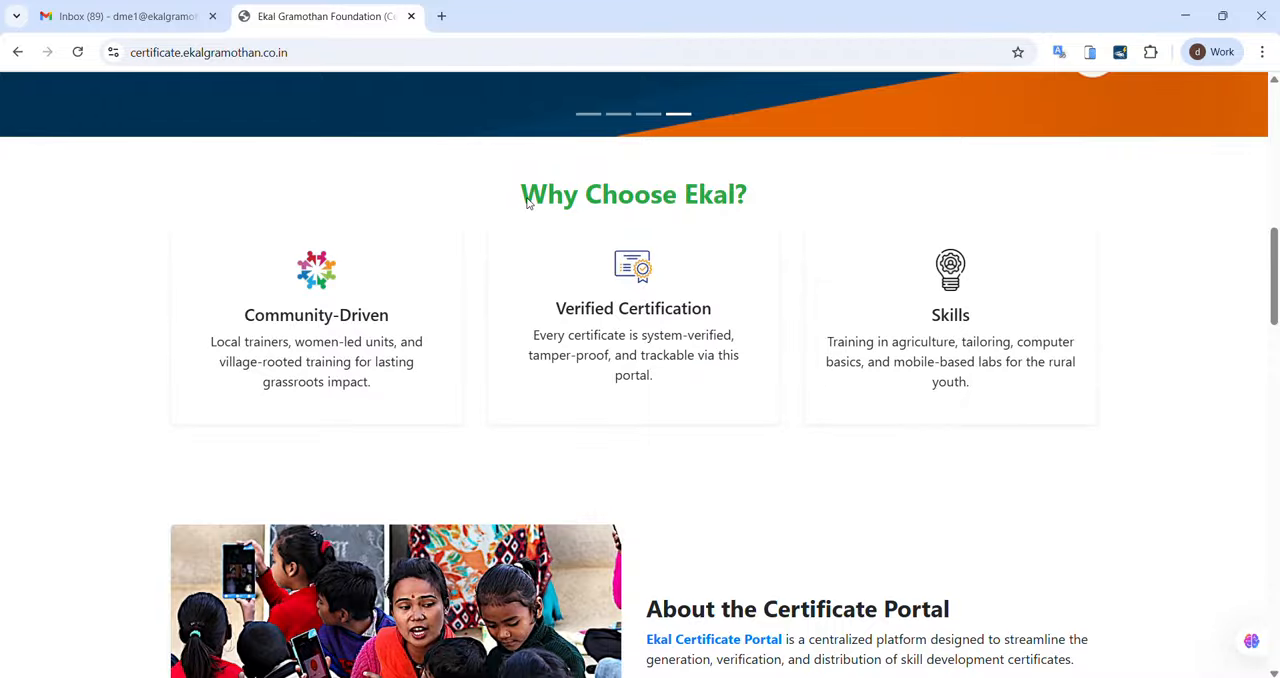
pyautogui.scroll(-5, 830, 580)
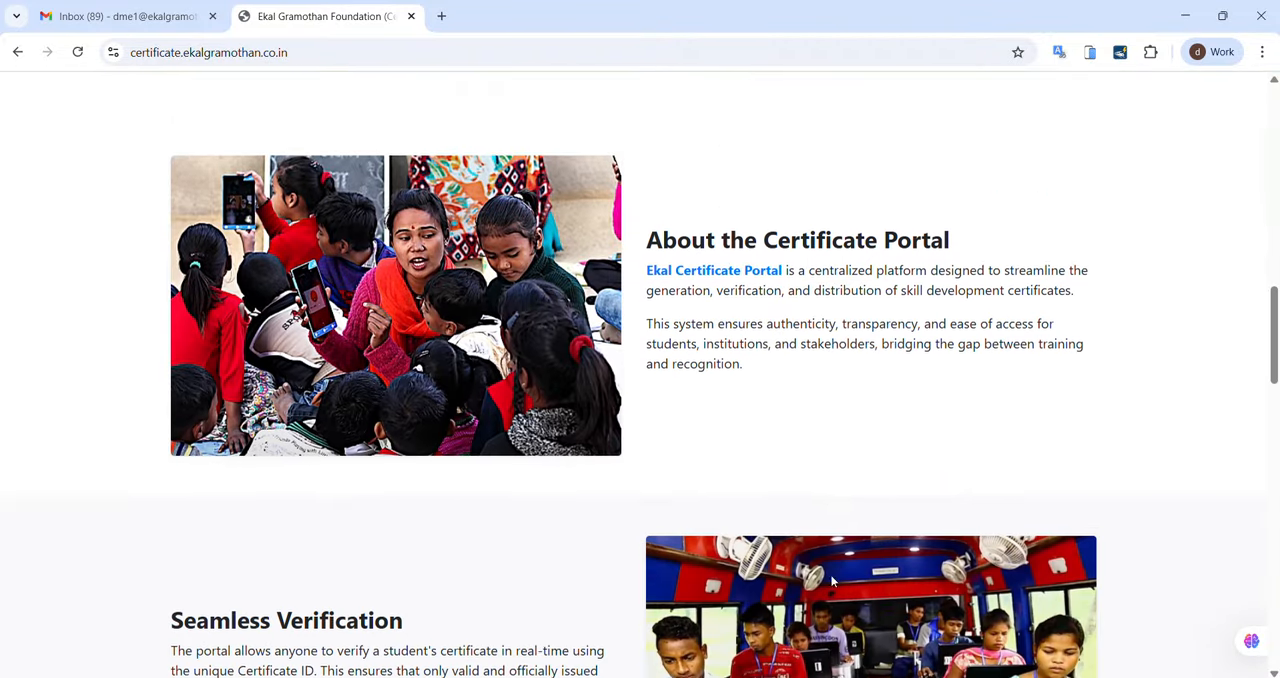
pyautogui.scroll(1, 830, 580)
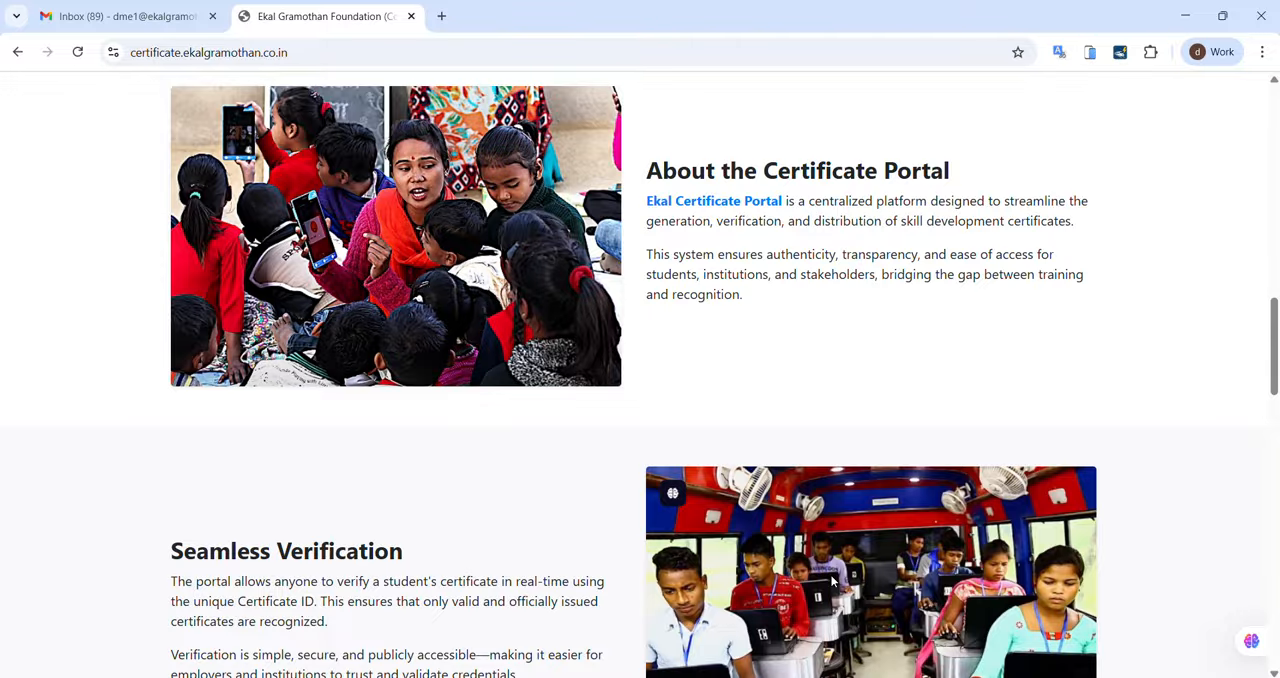
pyautogui.scroll(-4, 966, 486)
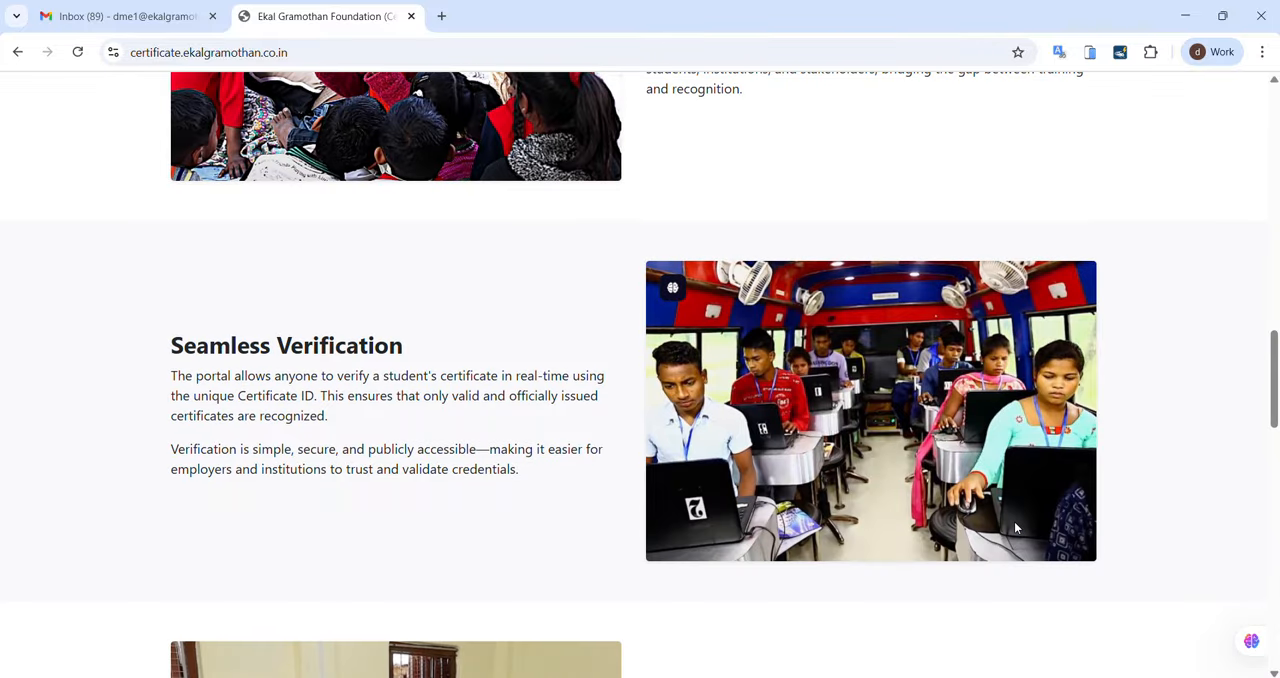
pyautogui.scroll(-5, 1016, 527)
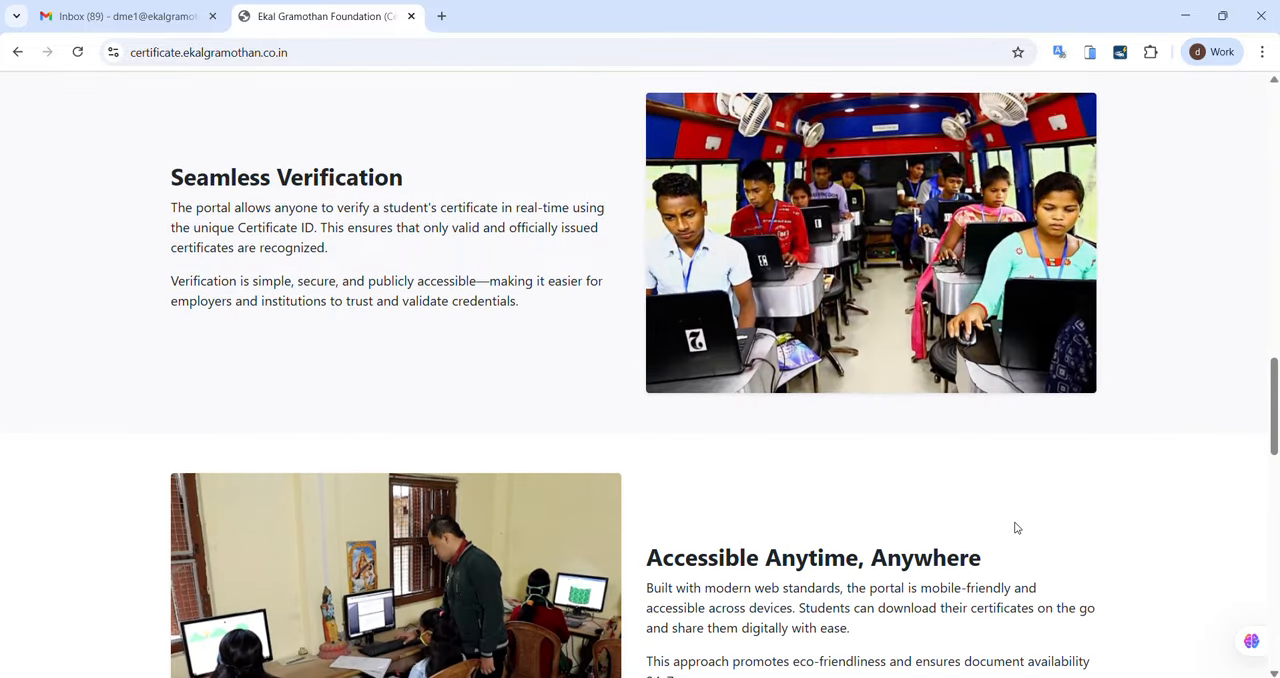
pyautogui.scroll(-3, 1016, 527)
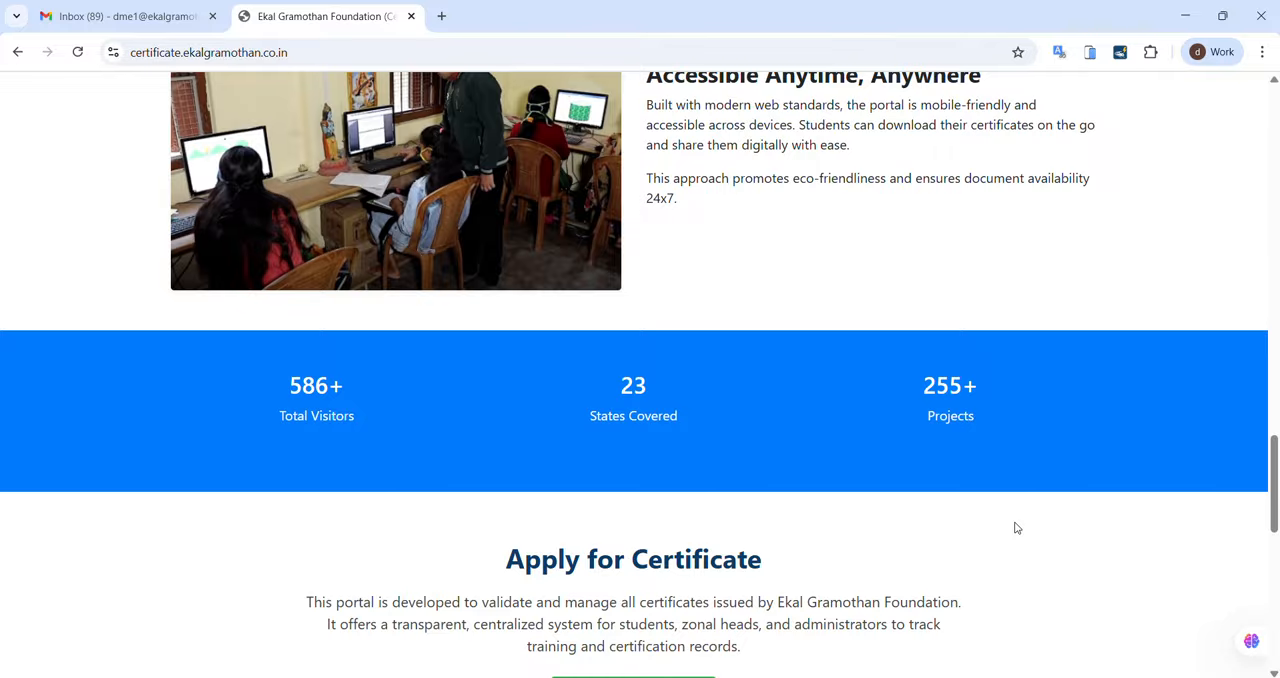
pyautogui.scroll(3, 1016, 527)
pyautogui.scroll(-1, 1016, 527)
pyautogui.scroll(-1, 1016, 527)
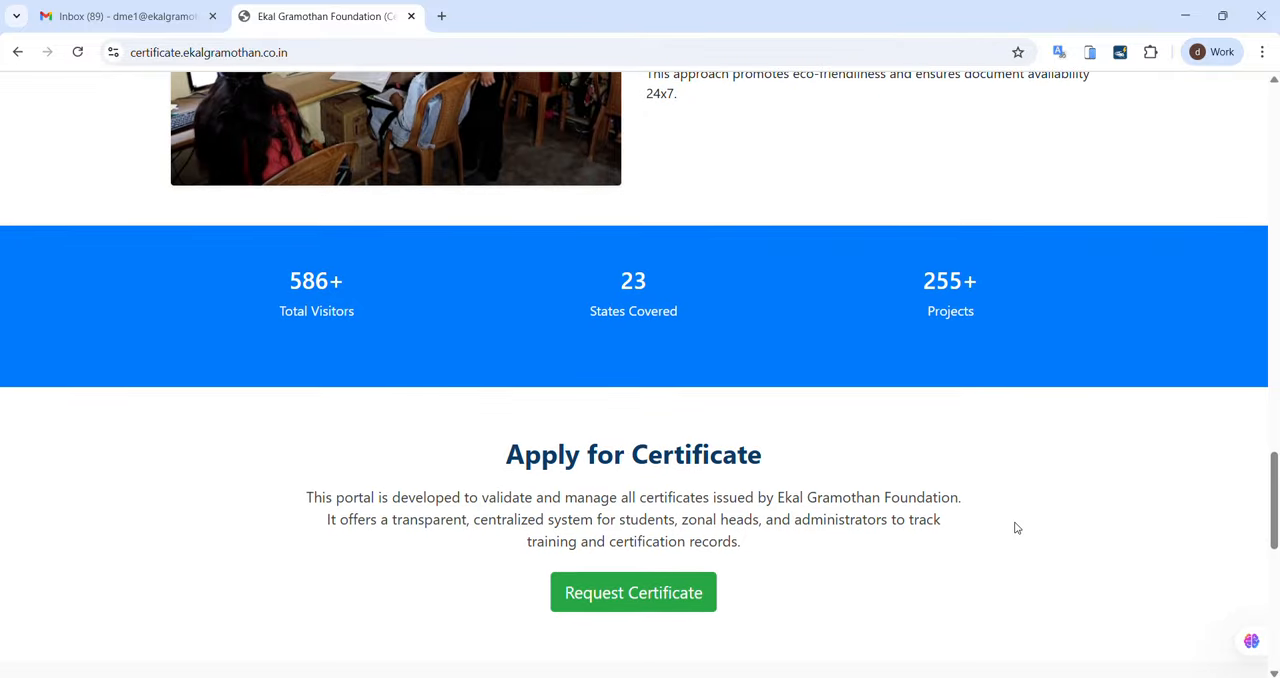
pyautogui.scroll(6, 1016, 527)
pyautogui.scroll(-6, 1016, 527)
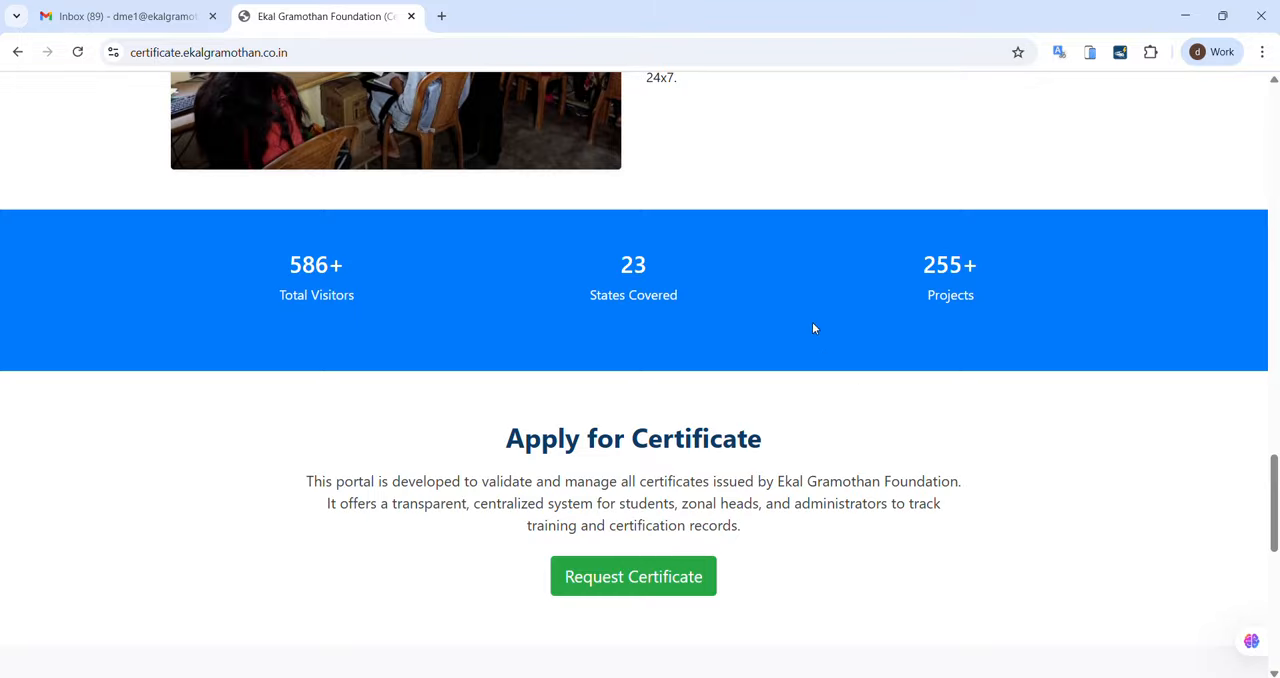
pyautogui.scroll(-2, 813, 328)
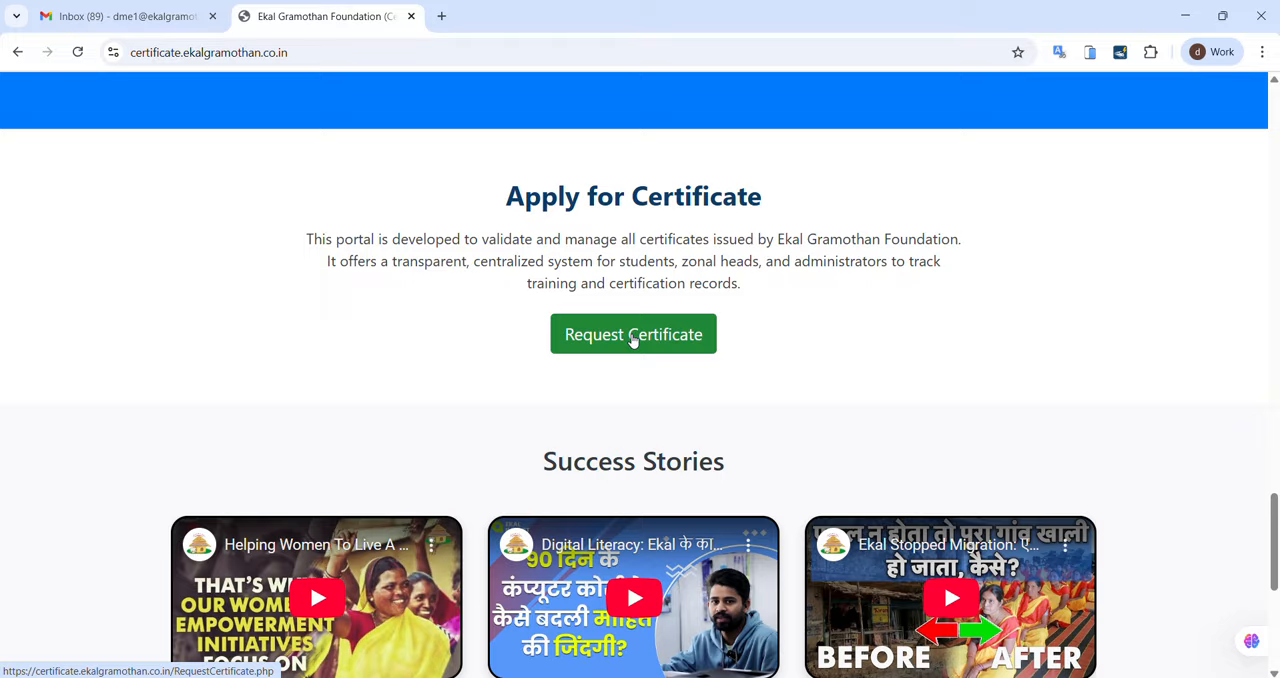
pyautogui.scroll(-2, 734, 343)
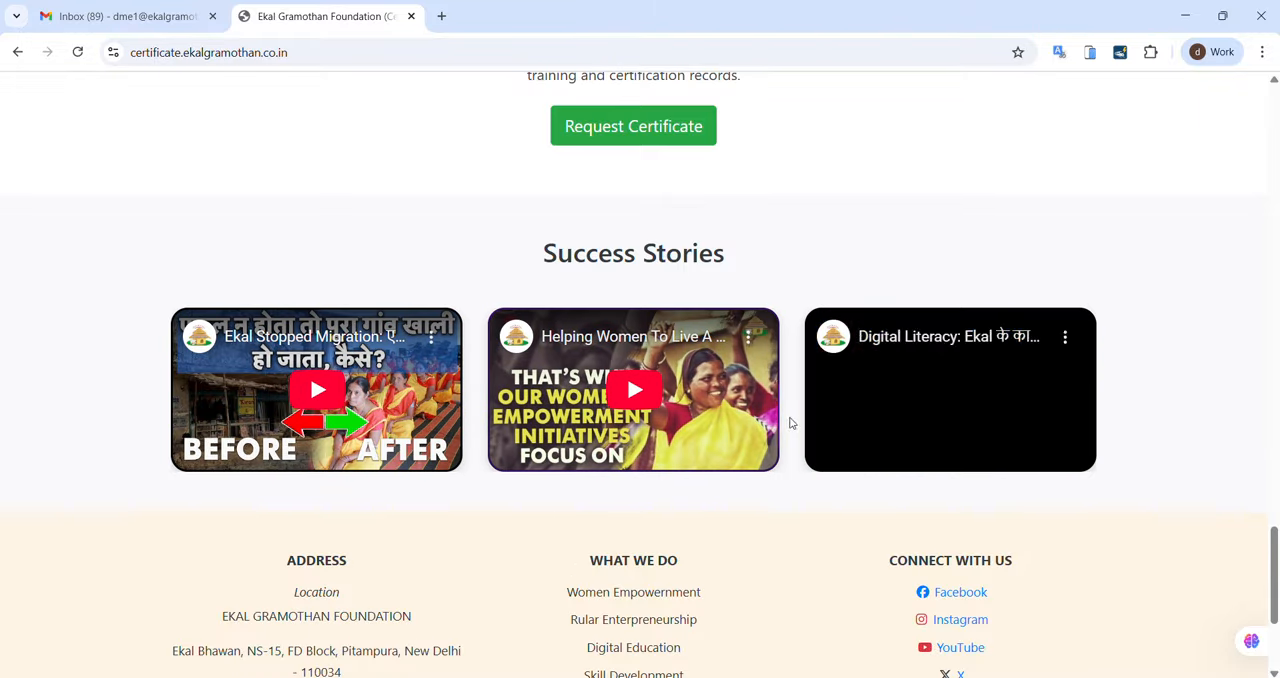
pyautogui.scroll(-3, 811, 426)
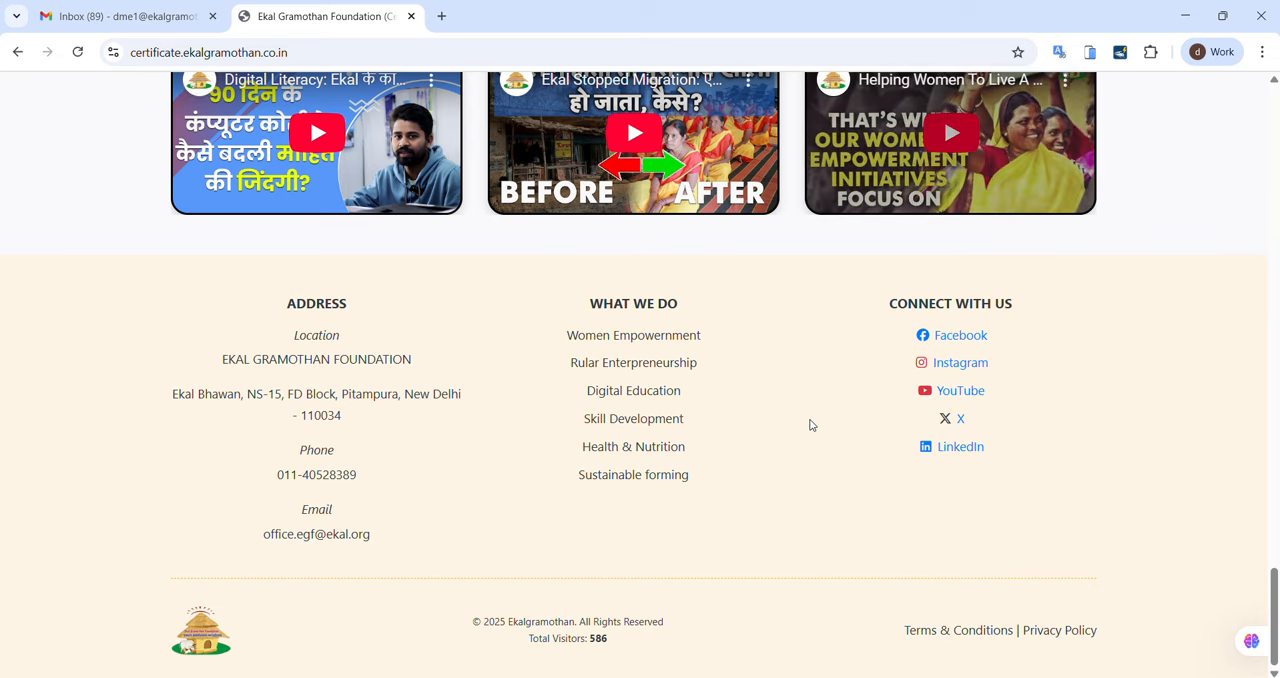
pyautogui.scroll(20, 810, 425)
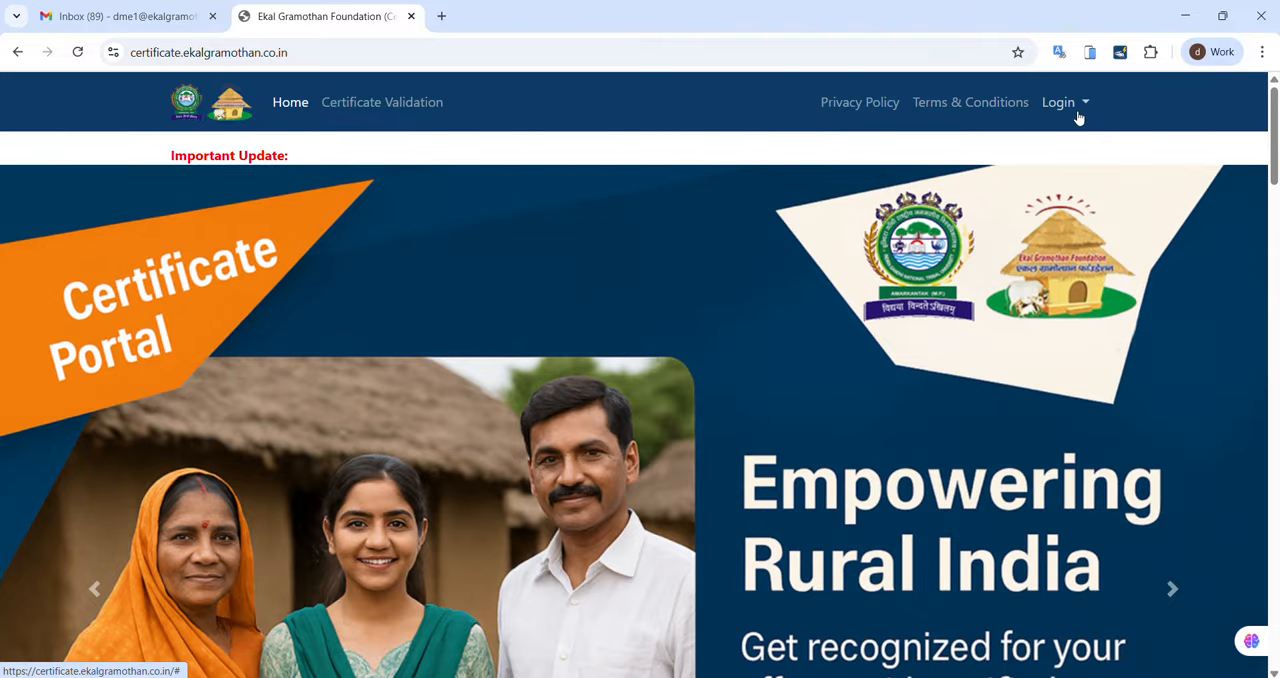
# Step: Open the trainer login page and clear its prefilled mobile number and password
pyautogui.click(1078, 118)
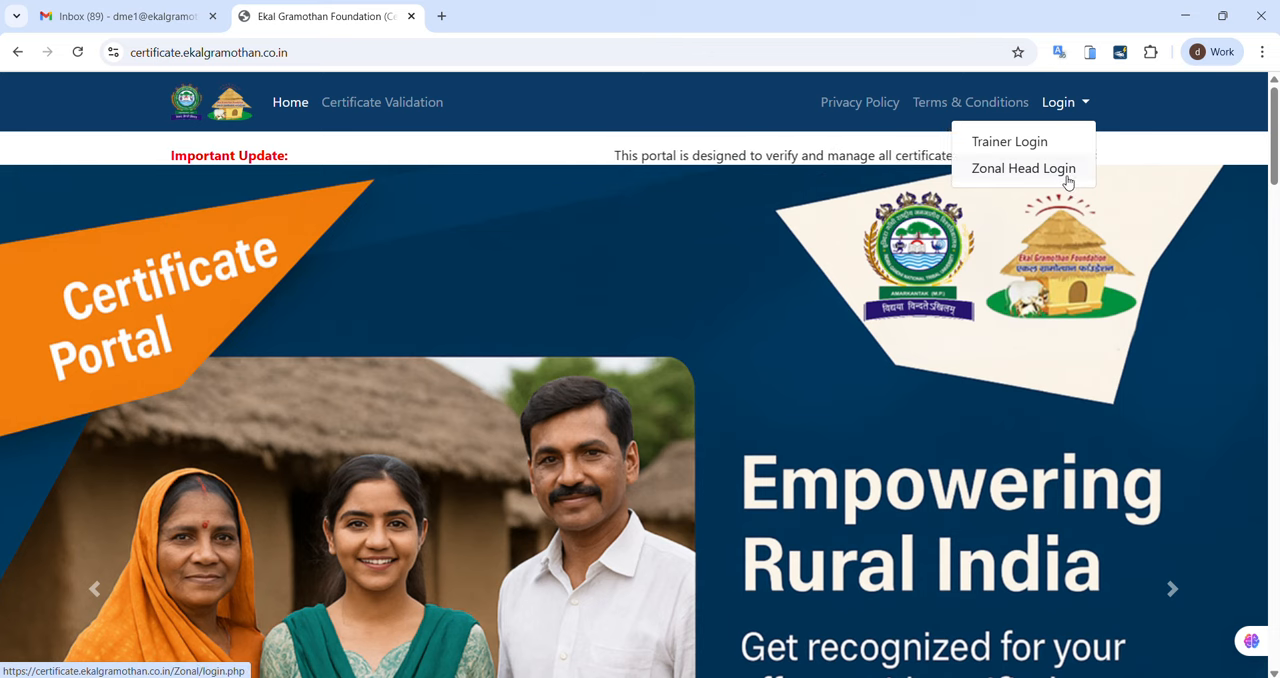
pyautogui.click(1021, 144)
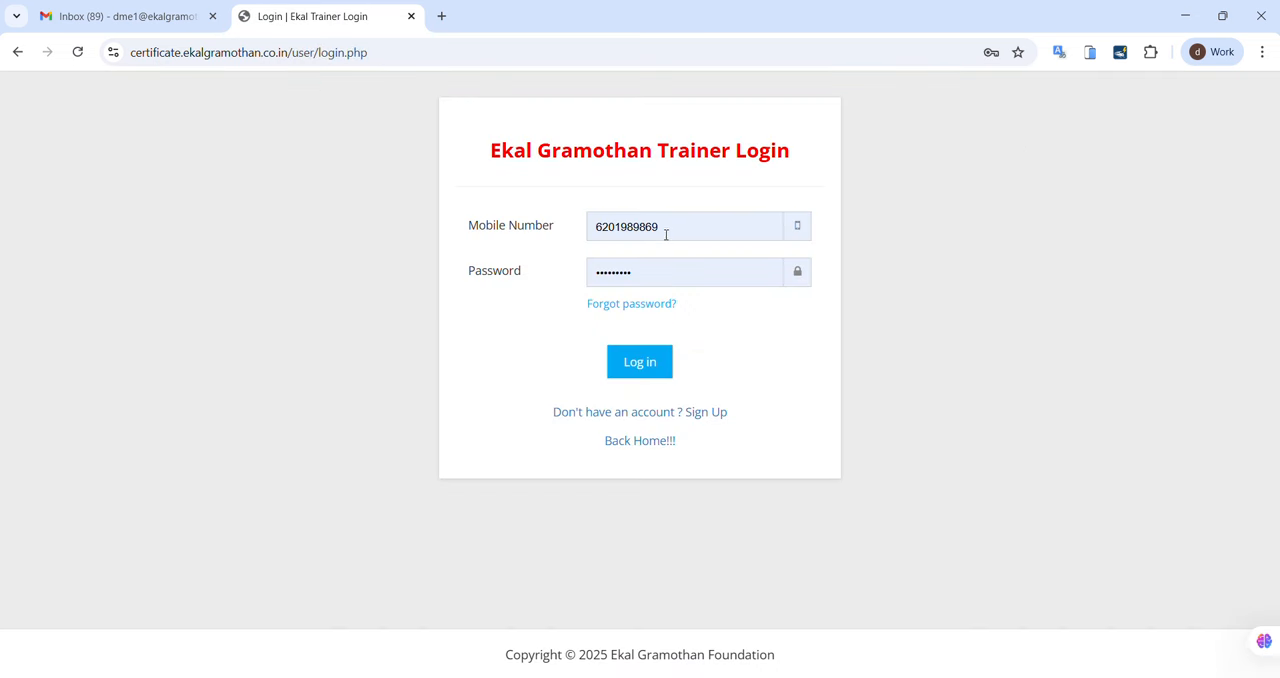
pyautogui.moveTo(666, 234); pyautogui.dragTo(563, 257)
pyautogui.press('BackSpace')
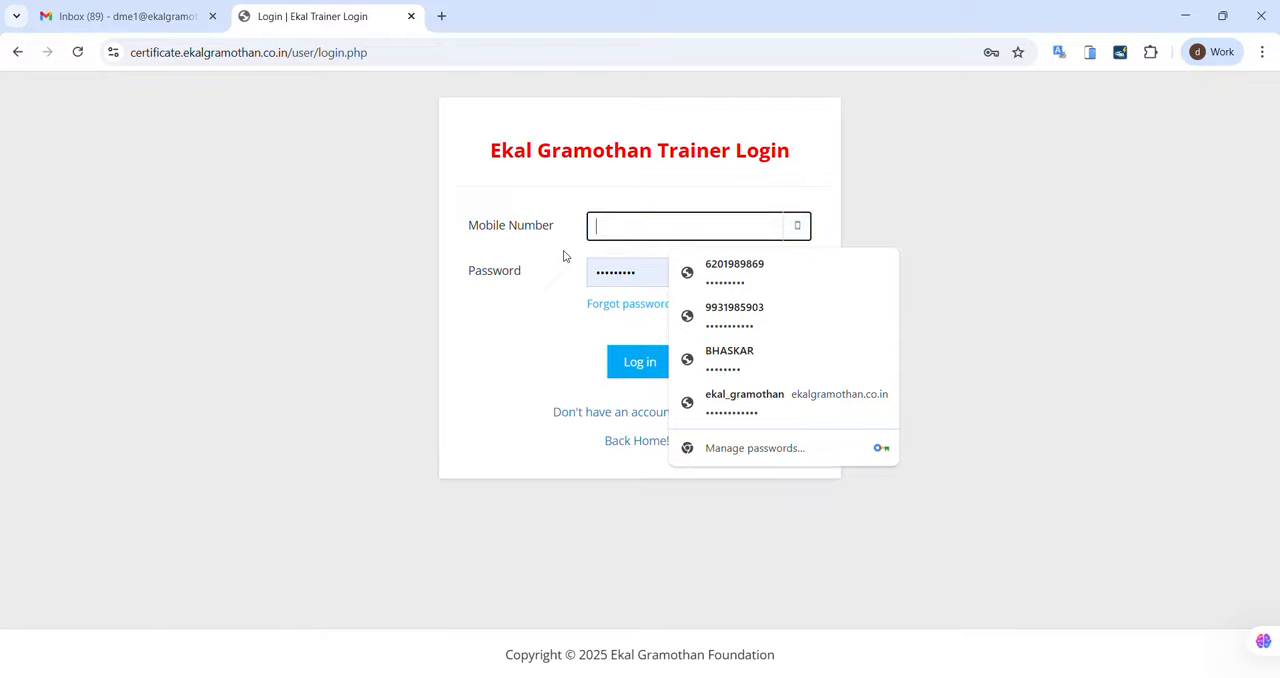
pyautogui.moveTo(646, 274); pyautogui.dragTo(565, 278)
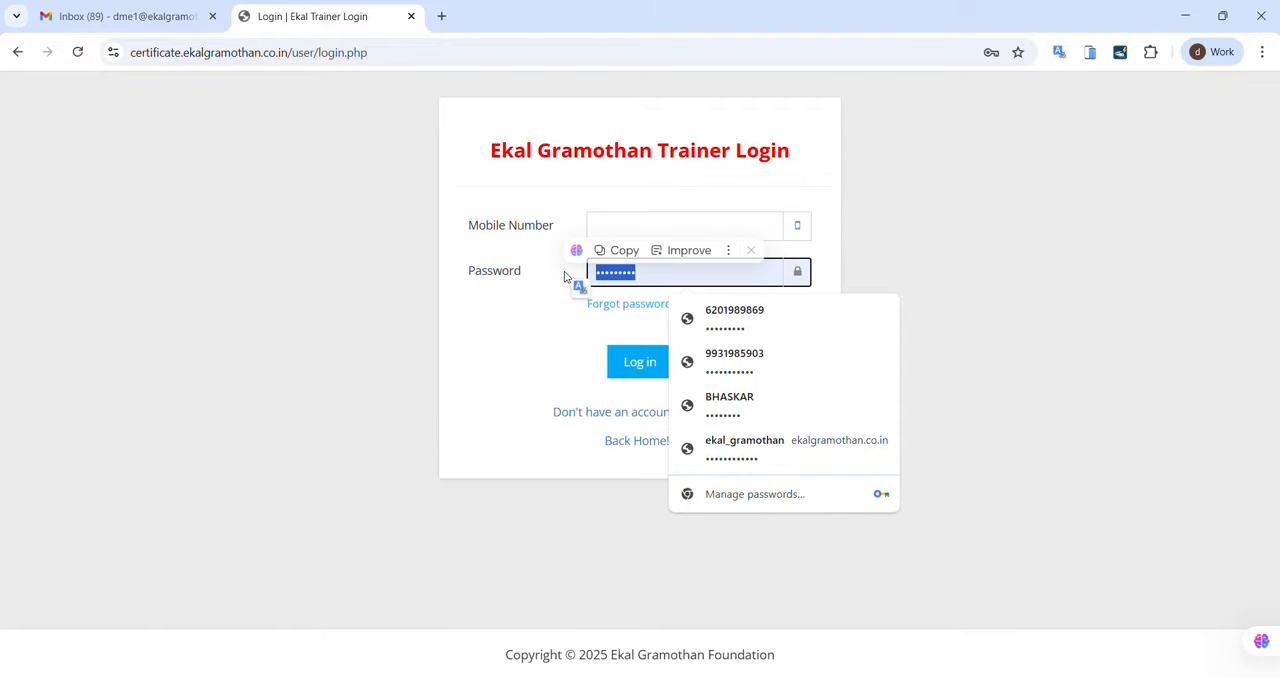
pyautogui.press('BackSpace')
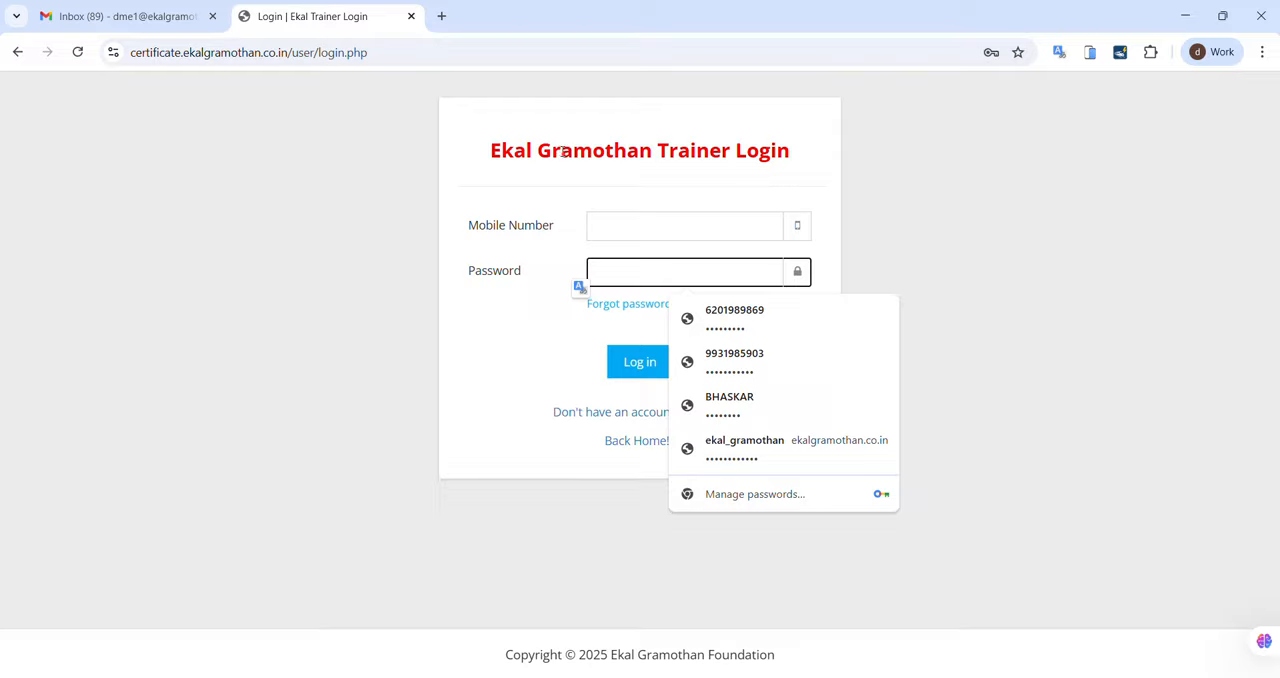
pyautogui.click(811, 201)
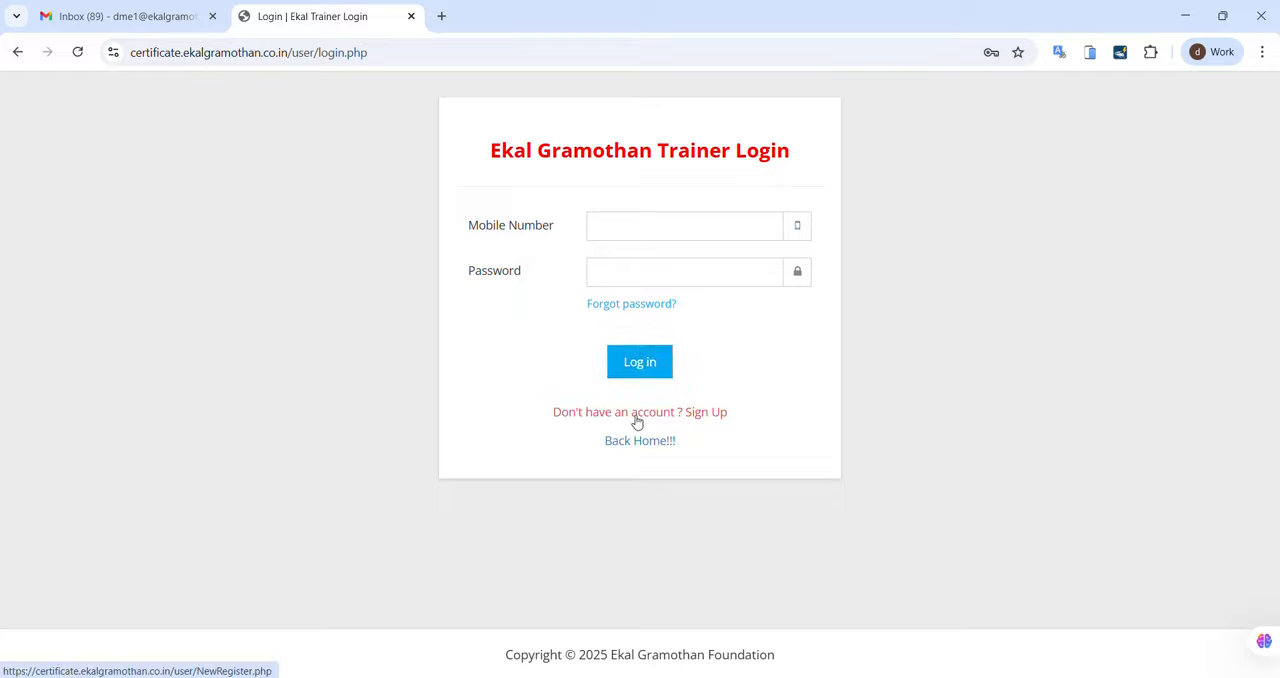
# Step: Open the trainer registration form for a new account and clear its prefilled email address and password
pyautogui.click(692, 425)
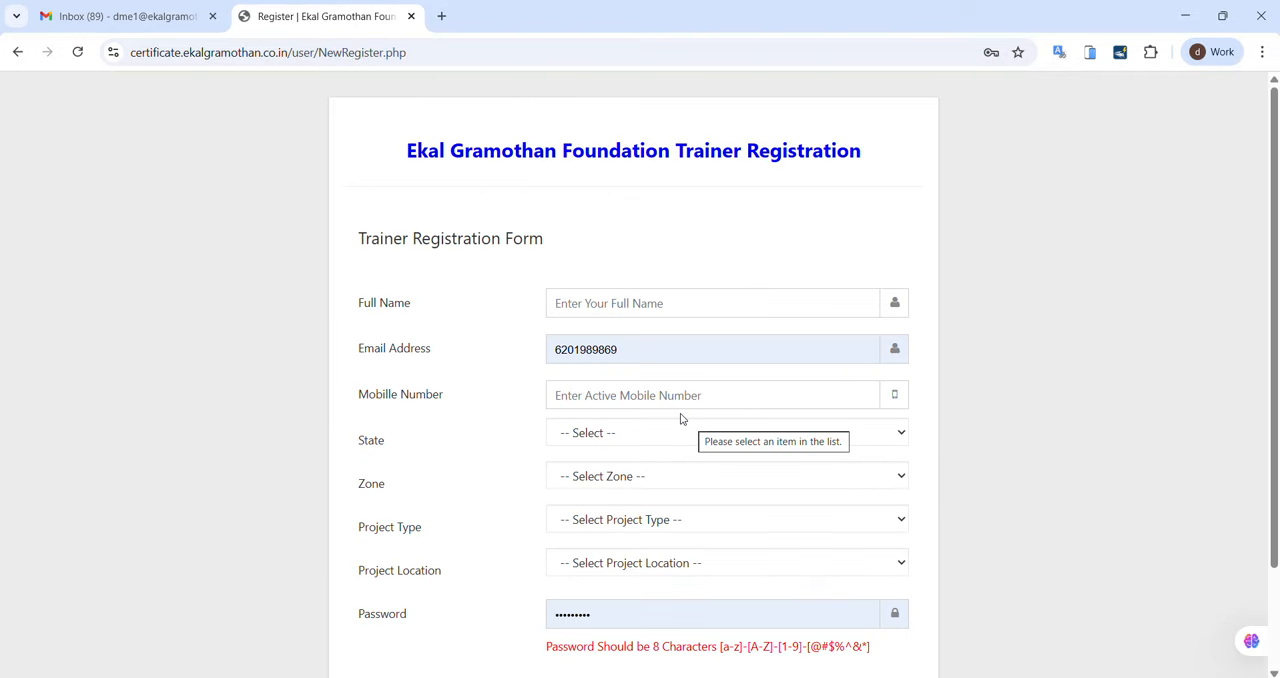
pyautogui.moveTo(632, 351); pyautogui.dragTo(543, 357)
pyautogui.press('BackSpace')
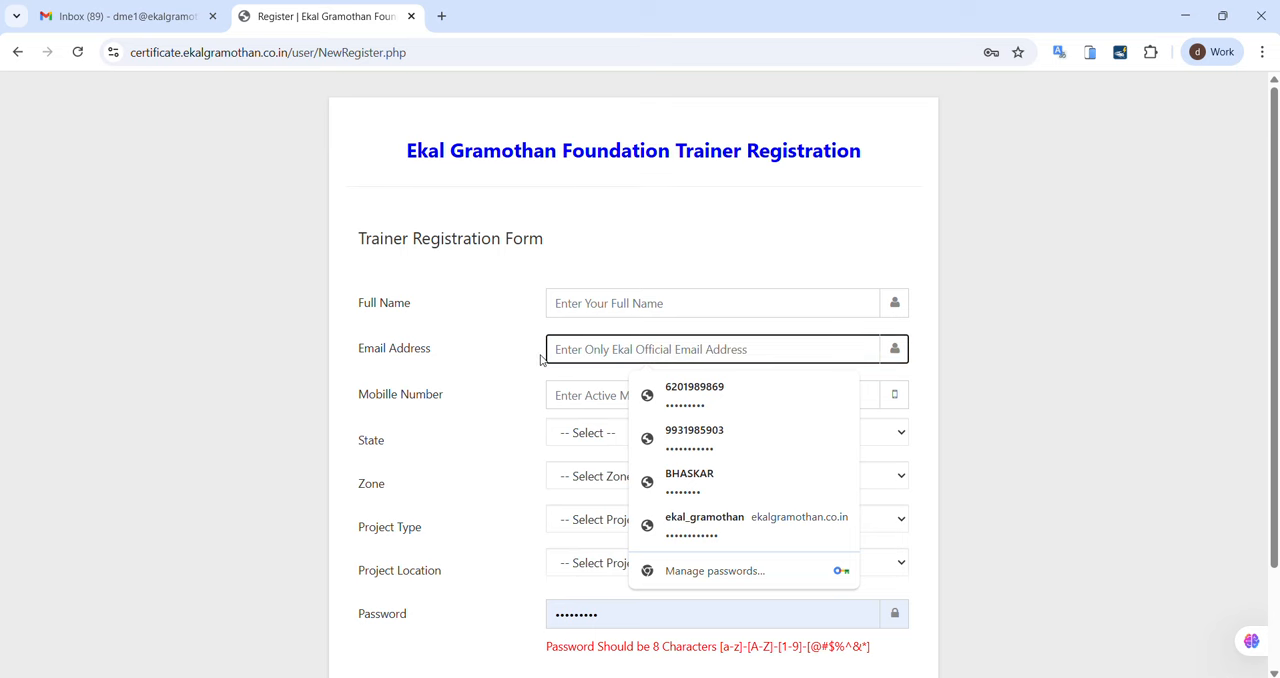
pyautogui.click(517, 319)
pyautogui.moveTo(636, 622); pyautogui.dragTo(533, 625)
pyautogui.press('BackSpace')
pyautogui.click(607, 258)
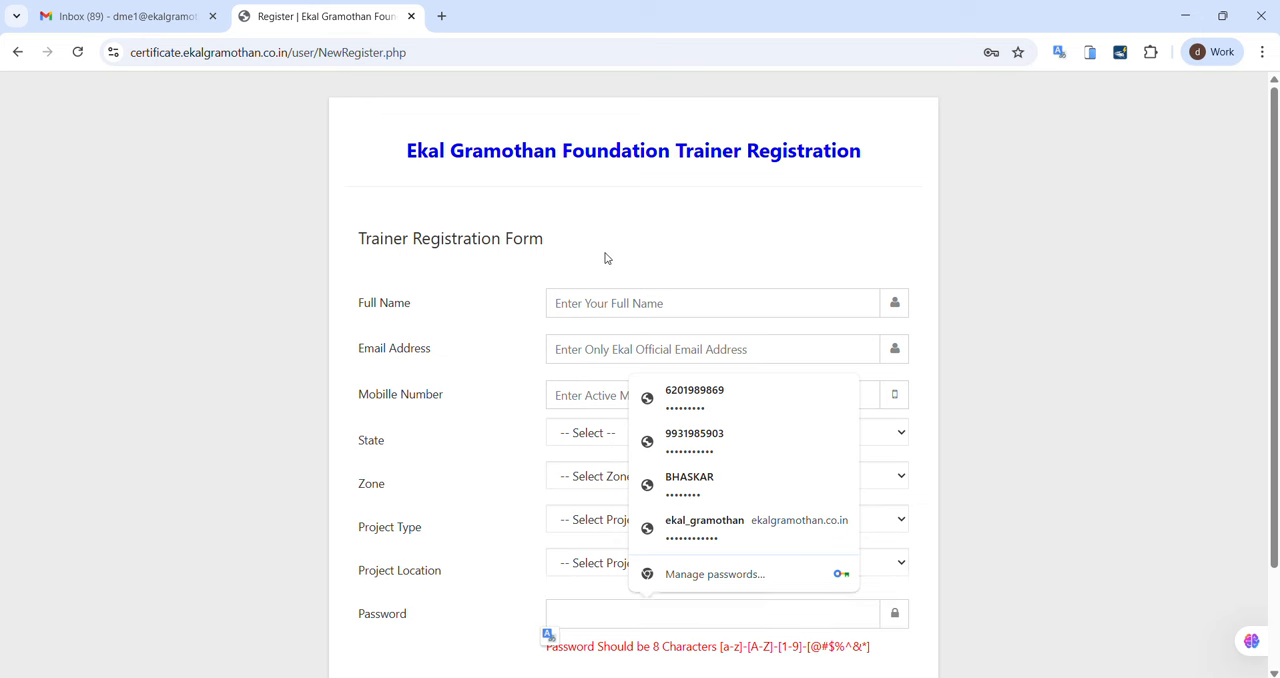
# Step: Look through the trainer registration form's fields, from the full name down to the password requirements
pyautogui.scroll(-2, 572, 282)
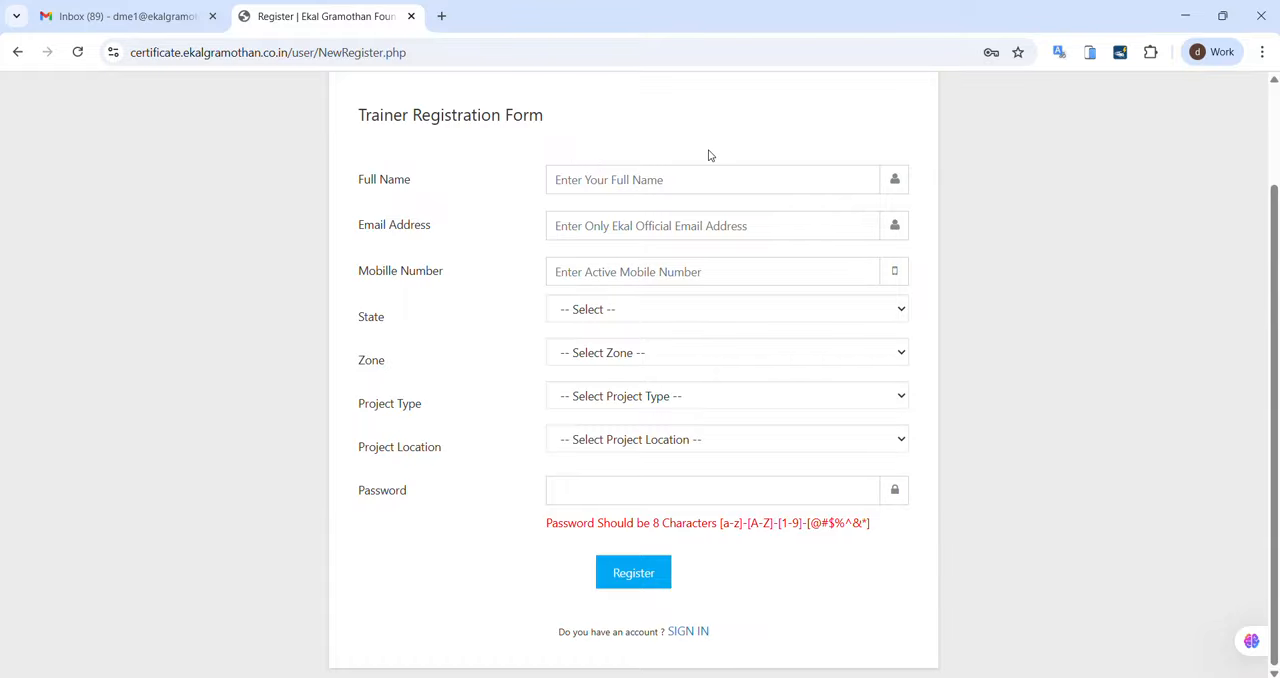
pyautogui.scroll(2, 709, 155)
pyautogui.scroll(-2, 709, 152)
pyautogui.click(585, 180)
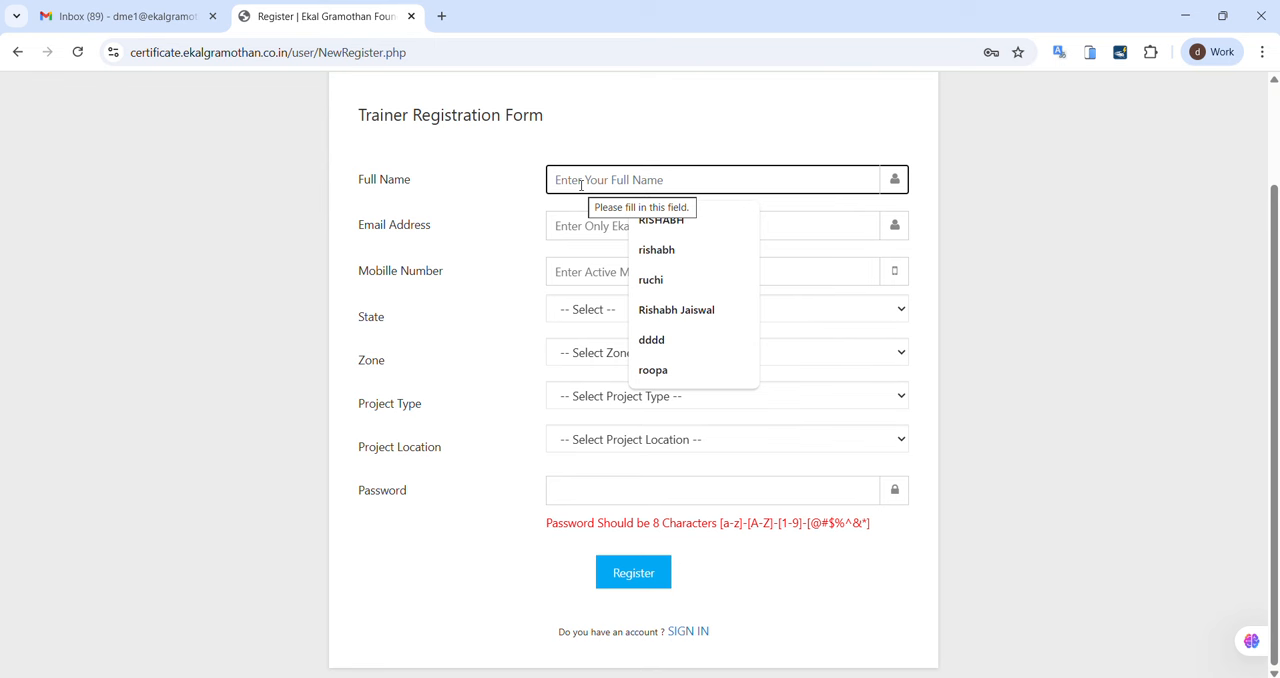
pyautogui.click(514, 168)
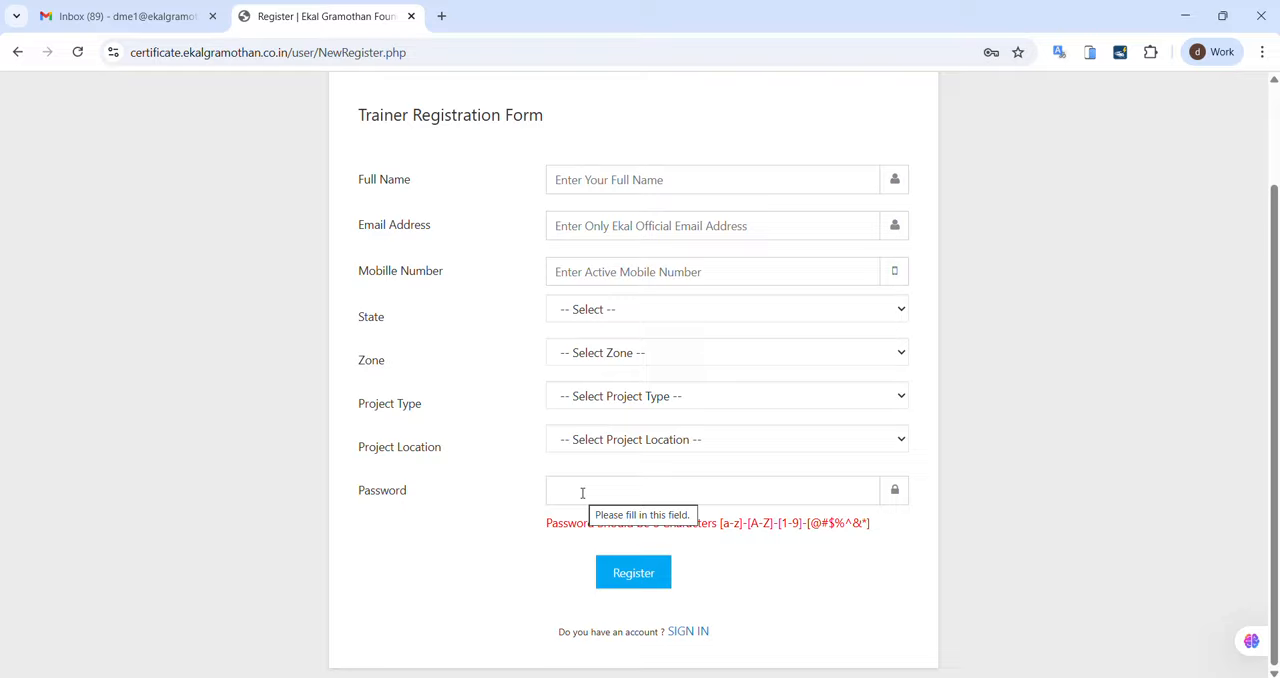
# Step: Enter IVD BODHGYA as the full name in the trainer registration form
pyautogui.click(620, 179)
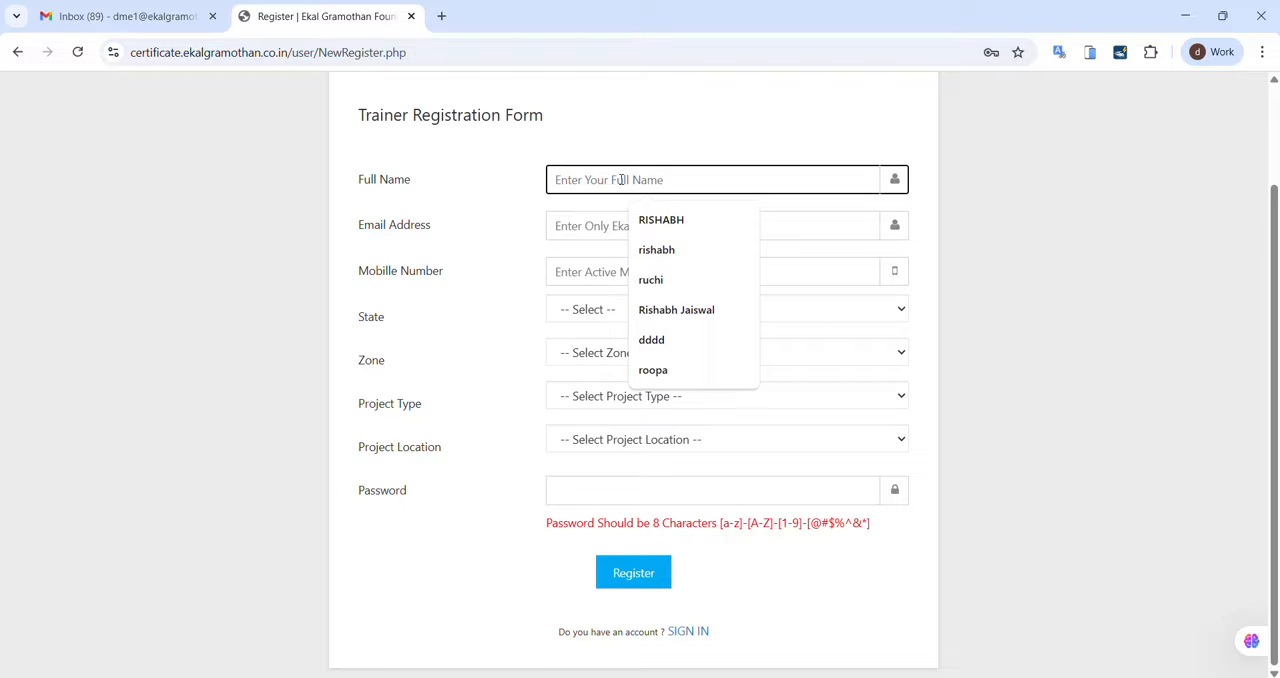
pyautogui.write('RIS')
pyautogui.press('BackSpace')
pyautogui.press('BackSpace')
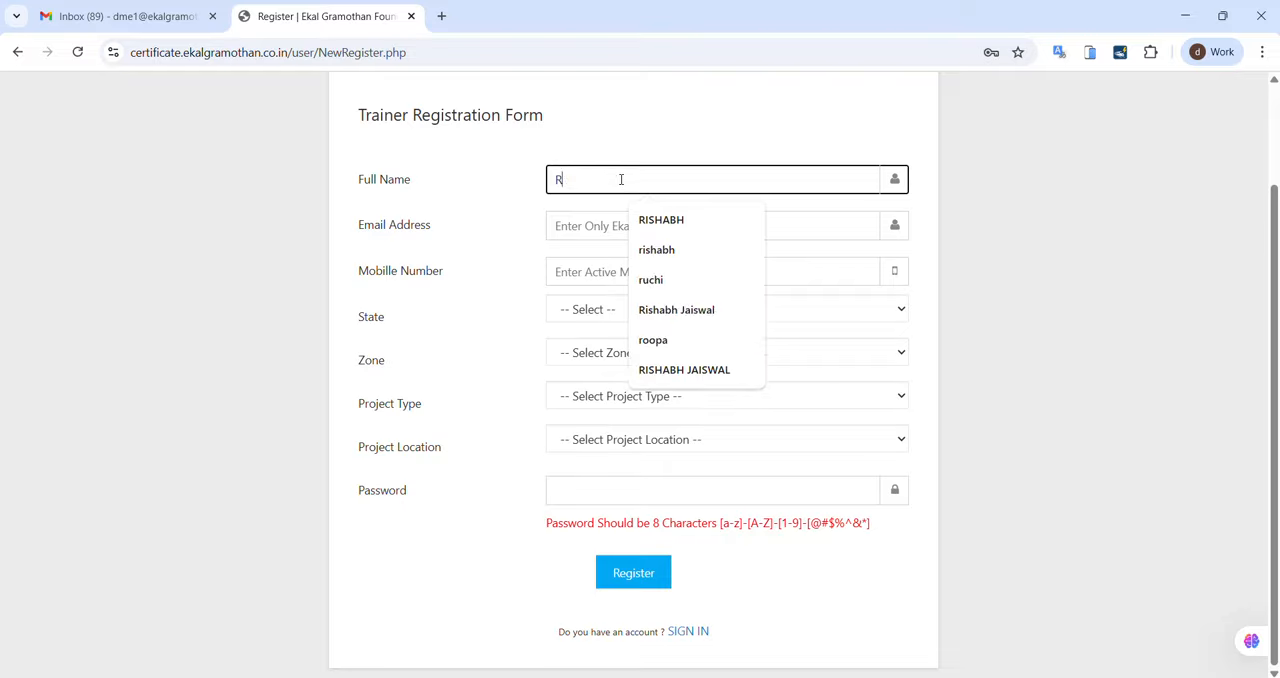
pyautogui.press('BackSpace')
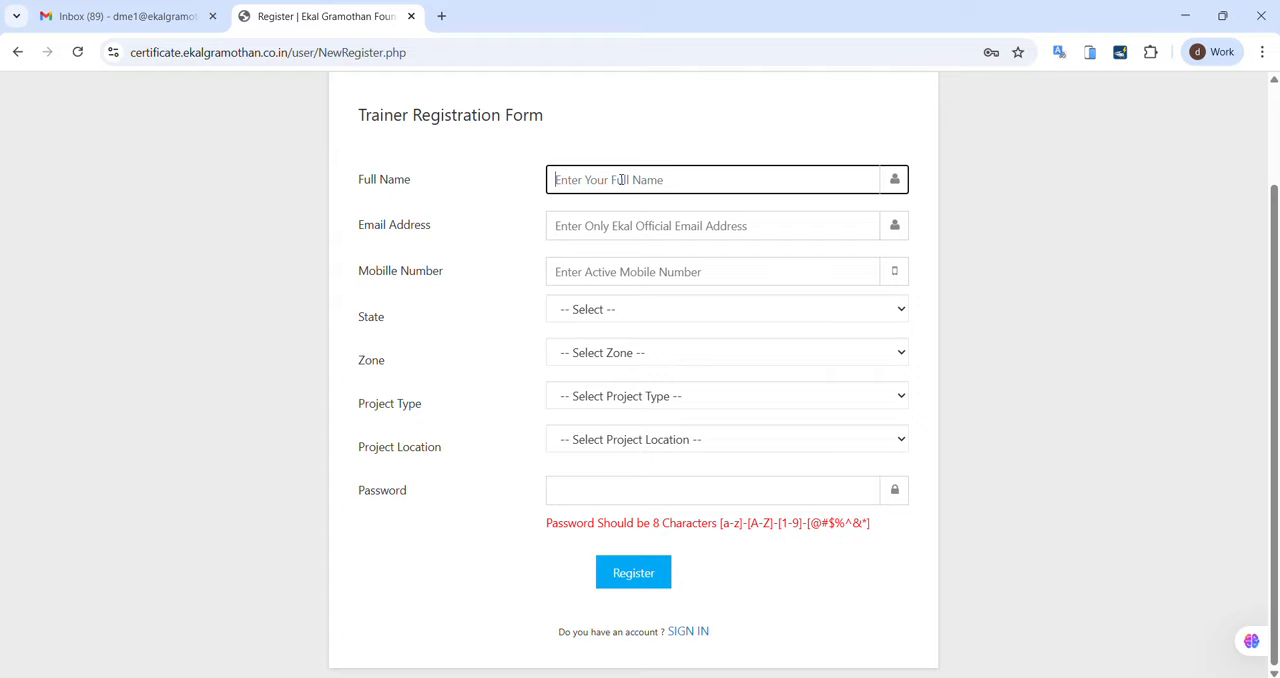
pyautogui.write('IVD')
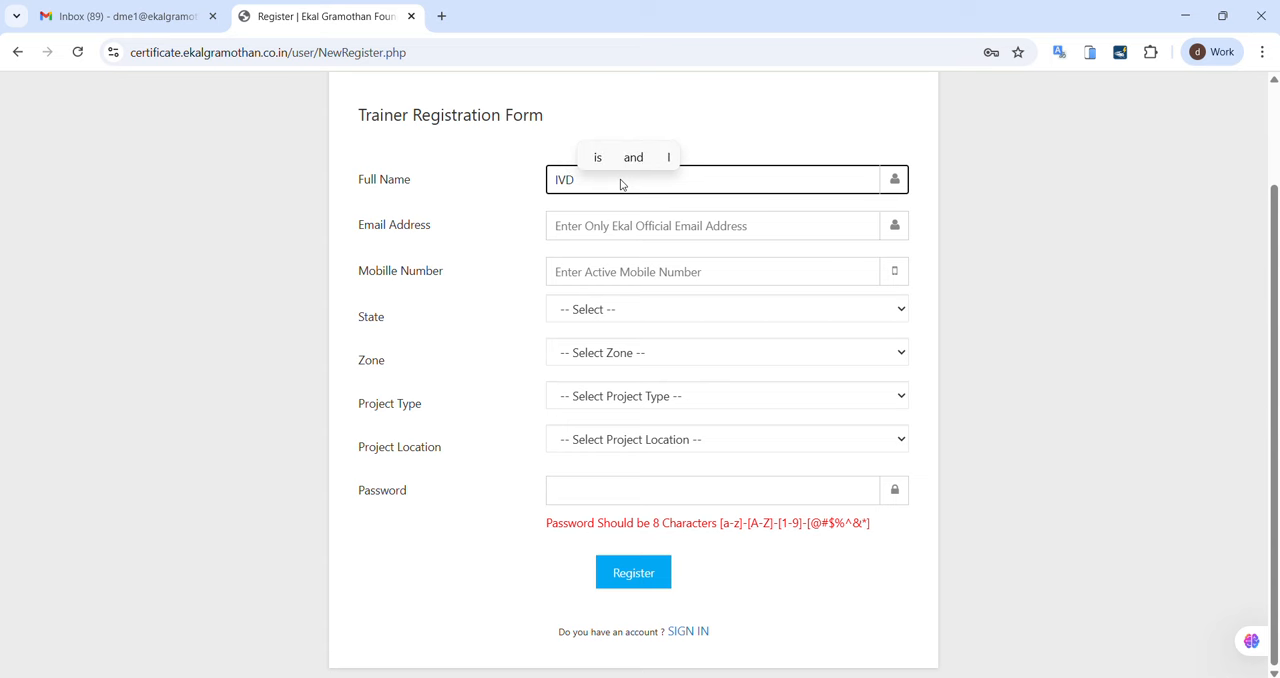
pyautogui.write(' BODG')
pyautogui.press('BackSpace')
pyautogui.press('BackSpace')
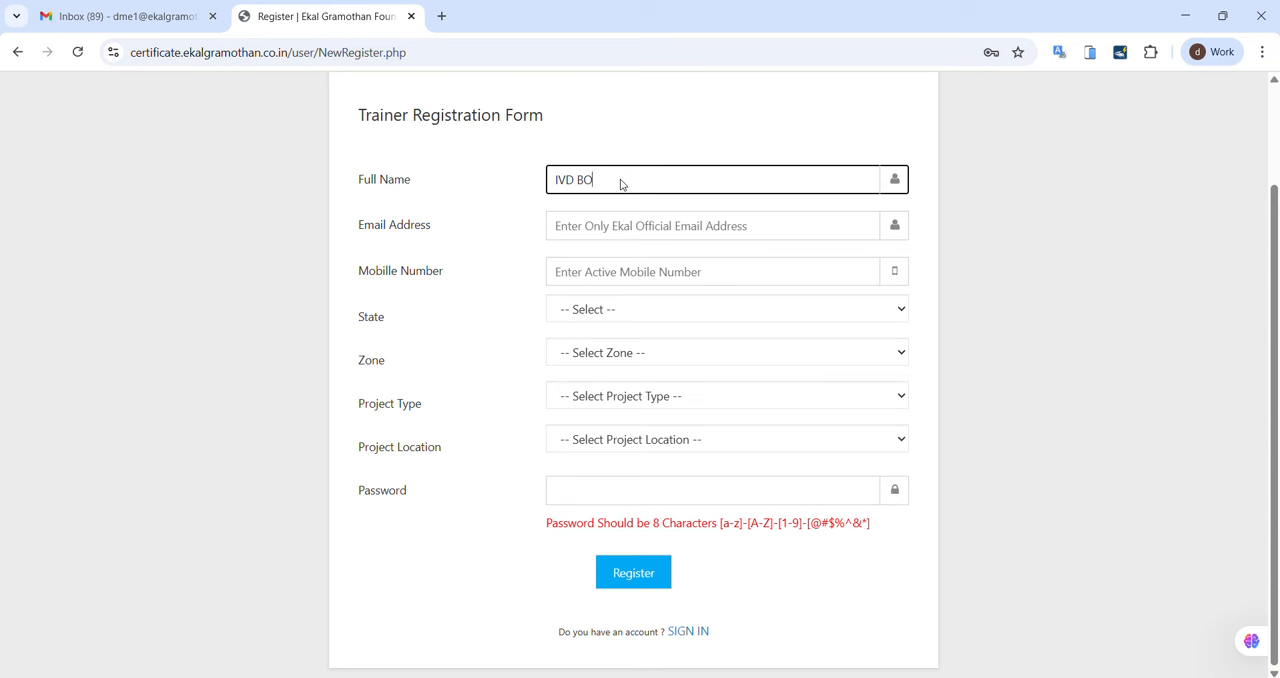
pyautogui.write('DH')
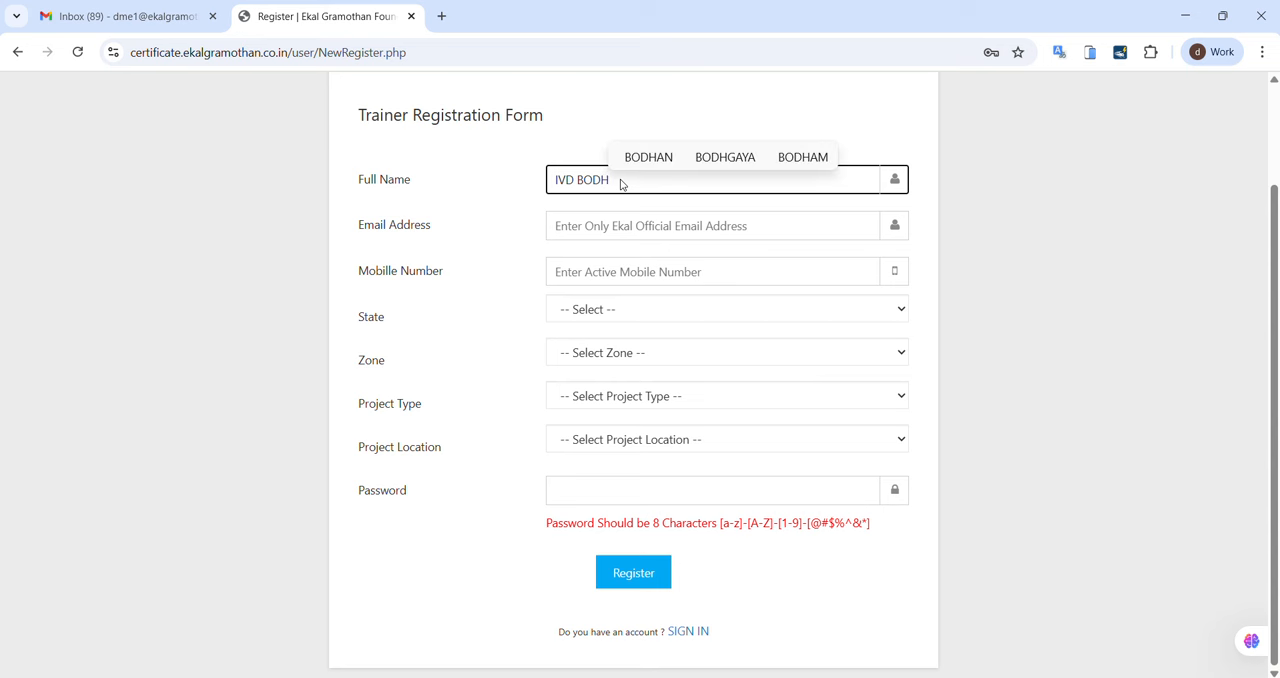
pyautogui.write('GYA')
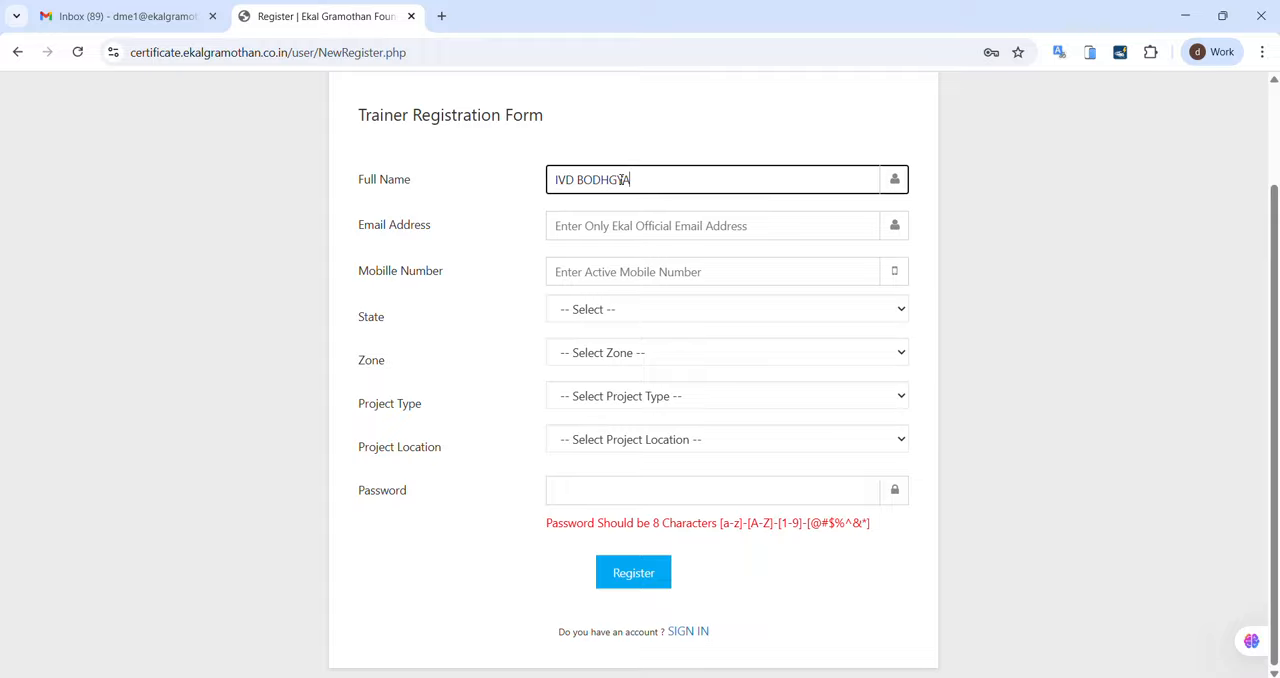
# Step: Fill in the trainer's official Ekal email address in the registration form
pyautogui.click(607, 224)
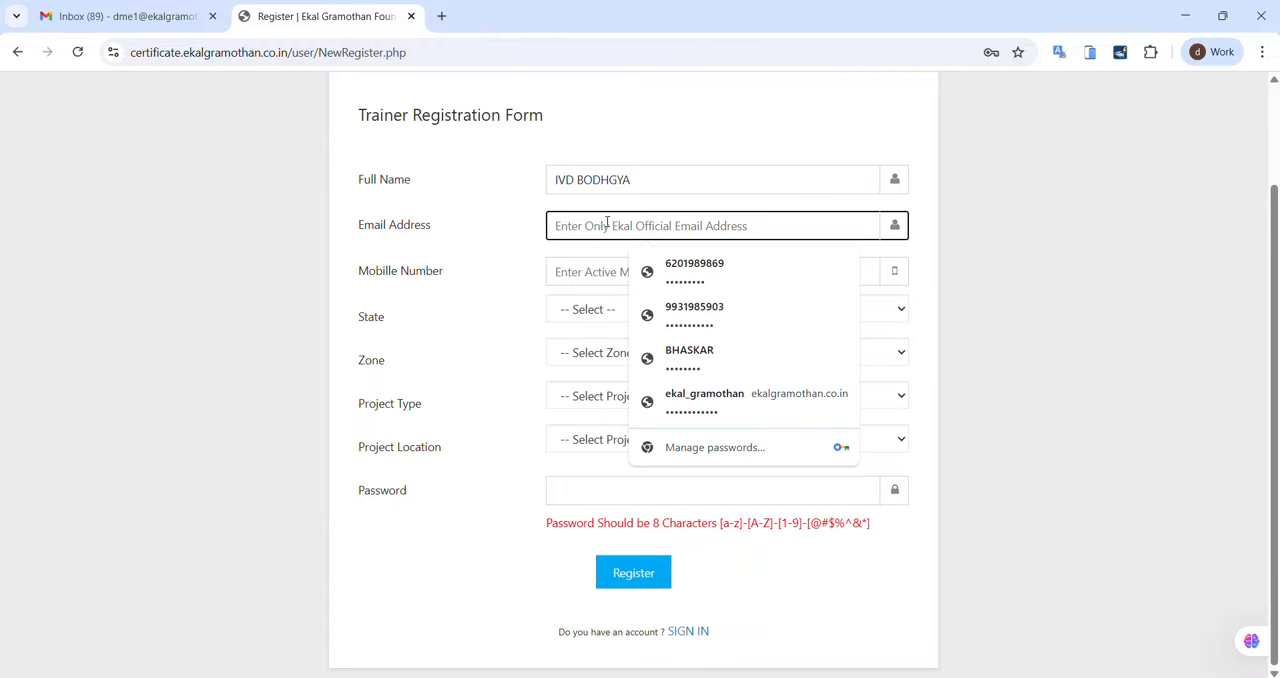
pyautogui.write('mok')
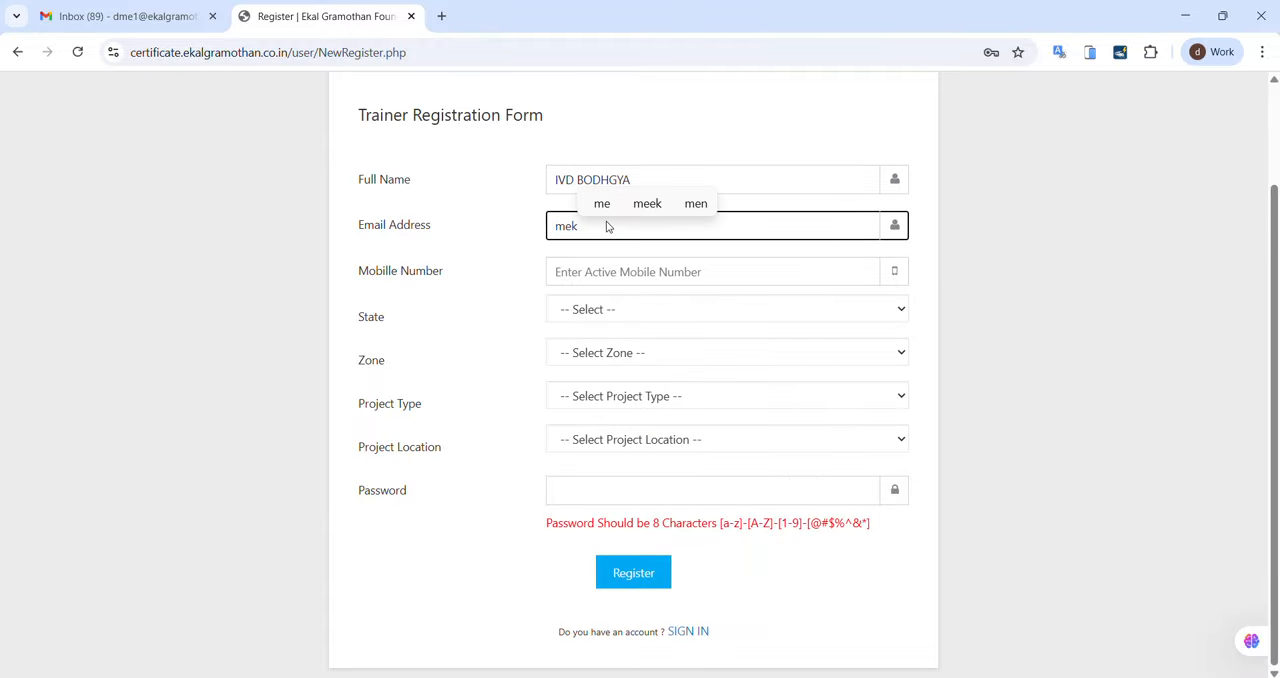
pyautogui.press('BackSpace')
pyautogui.press('BackSpace')
pyautogui.press('BackSpace')
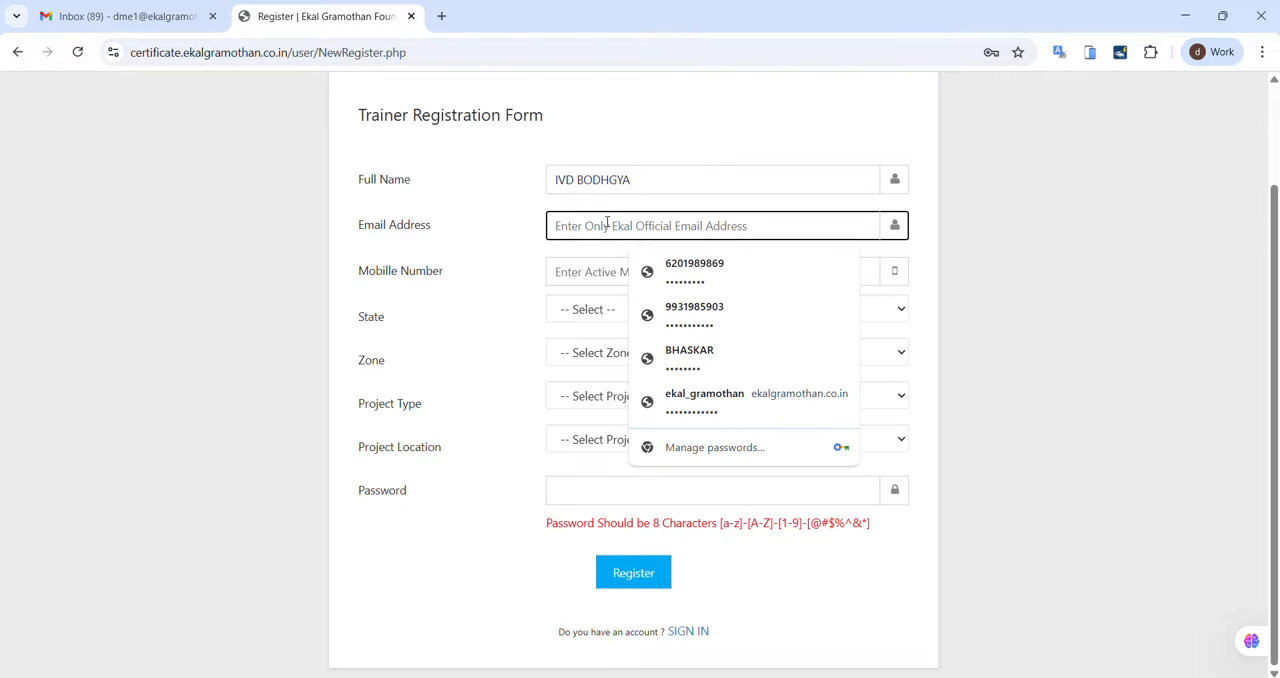
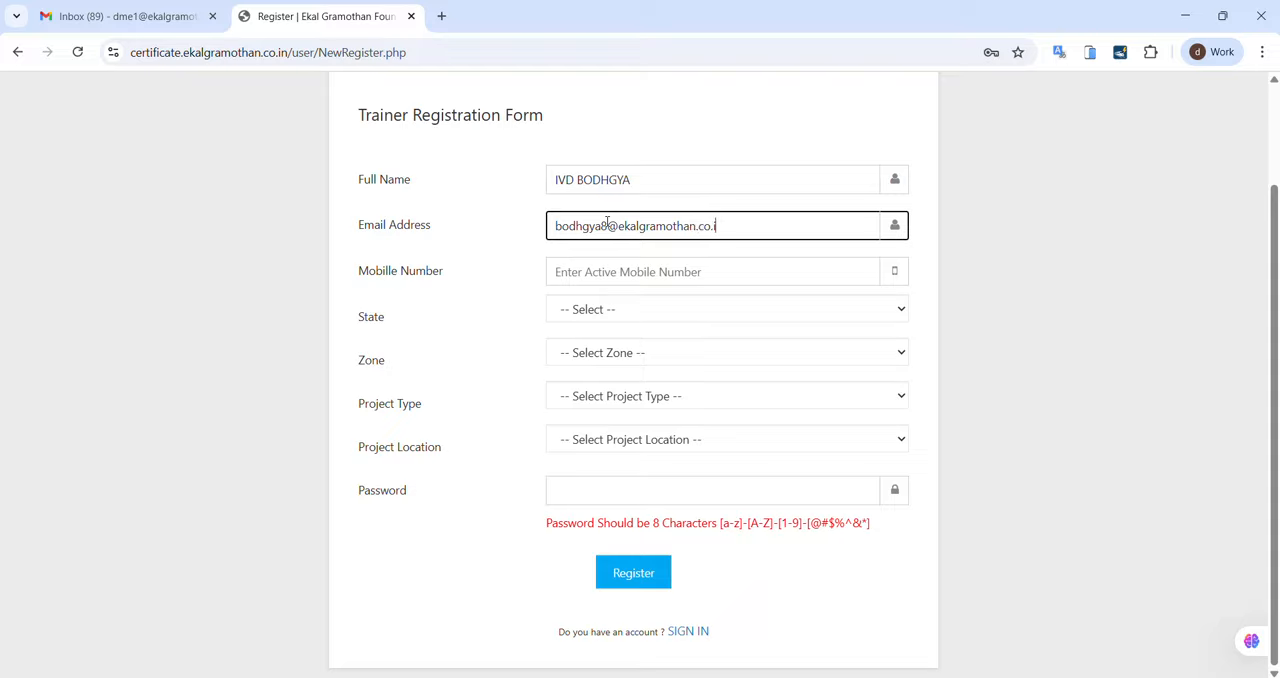
# Step: Fill in the trainer's active mobile number in the registration form
pyautogui.click(624, 268)
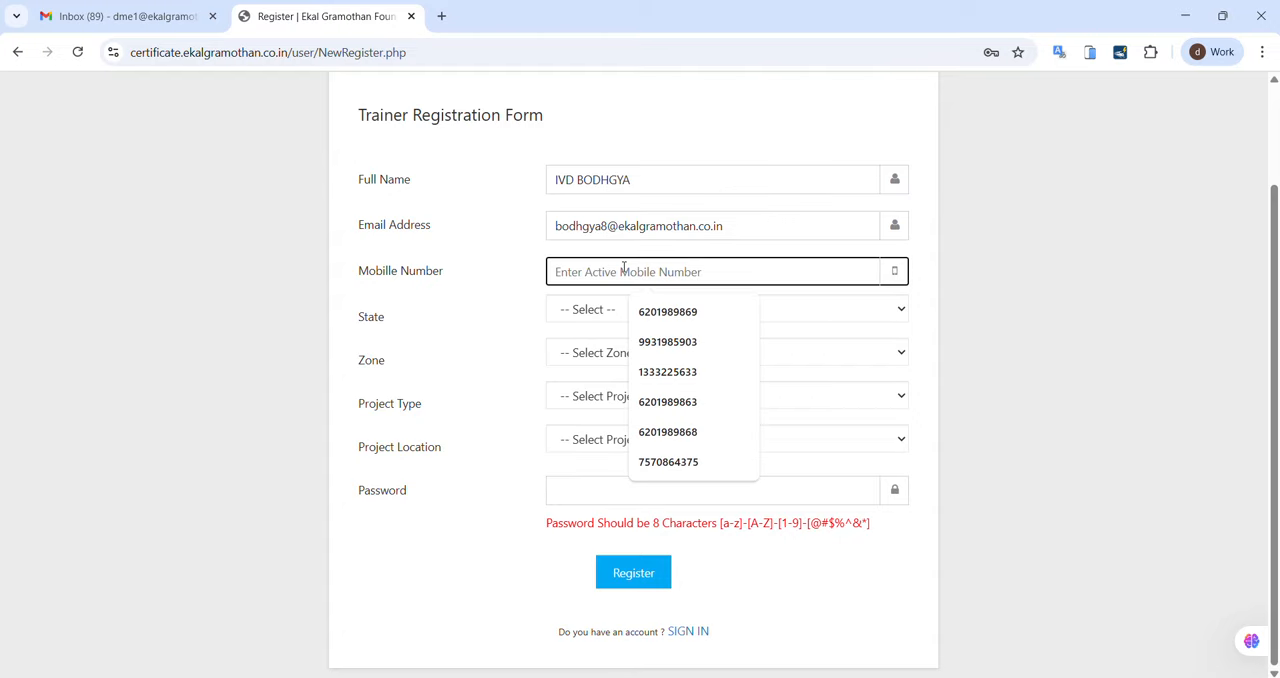
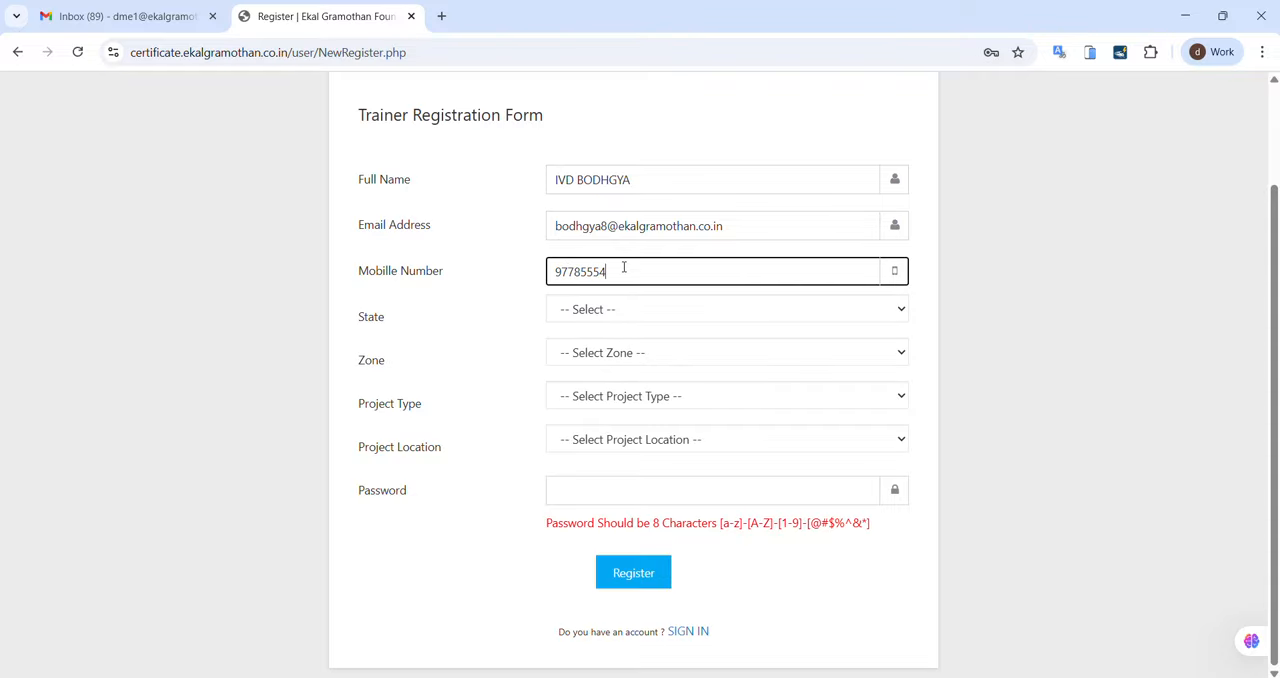
# Step: Set the trainer's state to Bihar and the zone to P3
pyautogui.click(621, 319)
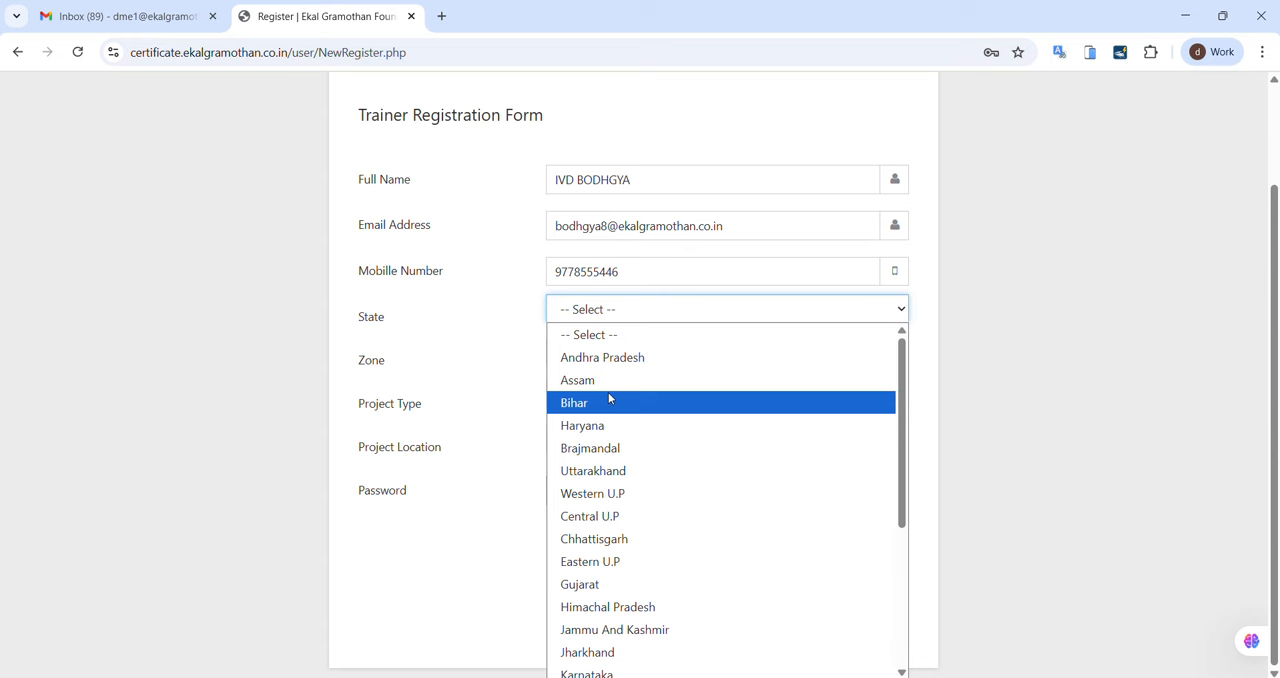
pyautogui.click(609, 397)
pyautogui.click(600, 360)
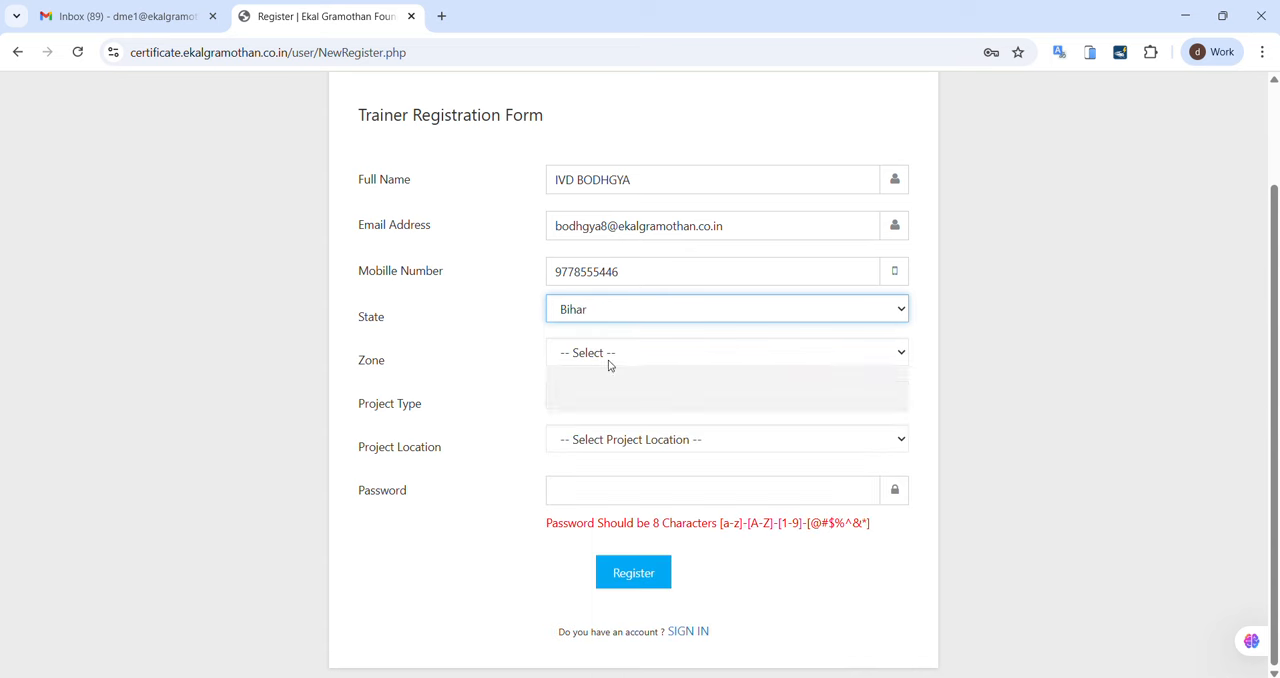
pyautogui.click(603, 402)
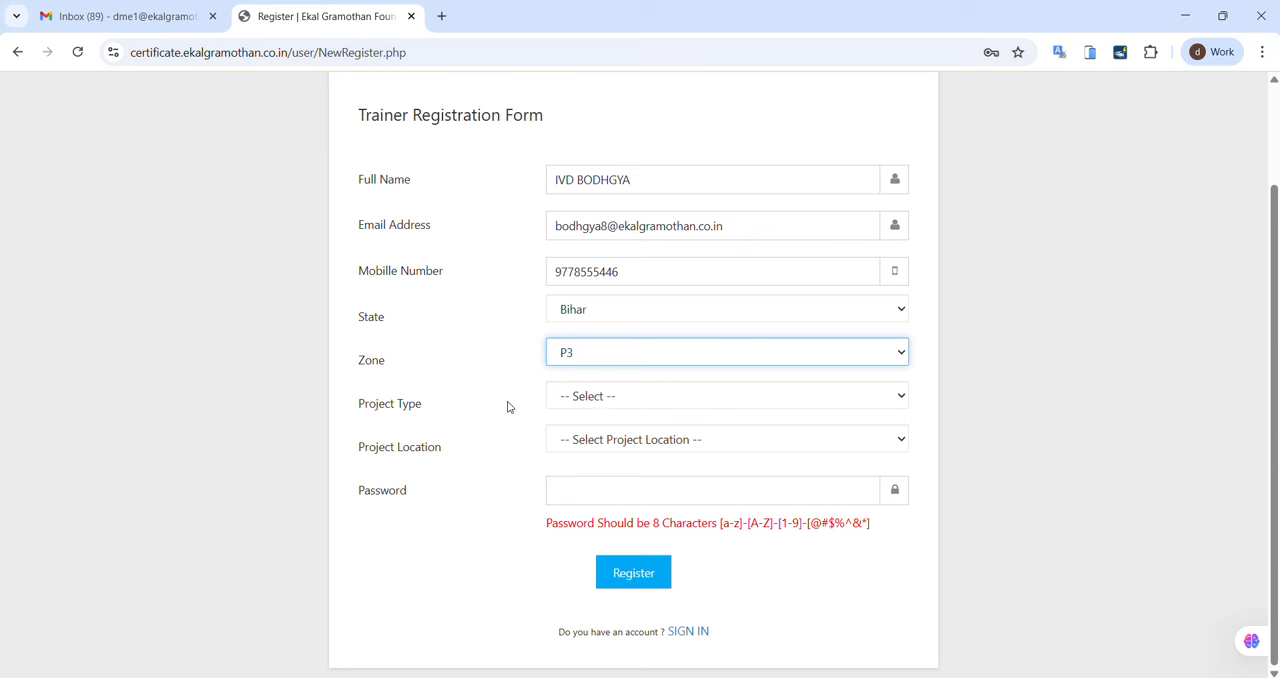
# Step: Try Integrated Village Development (IVD) as the project type and check the project locations offered for it
pyautogui.click(589, 400)
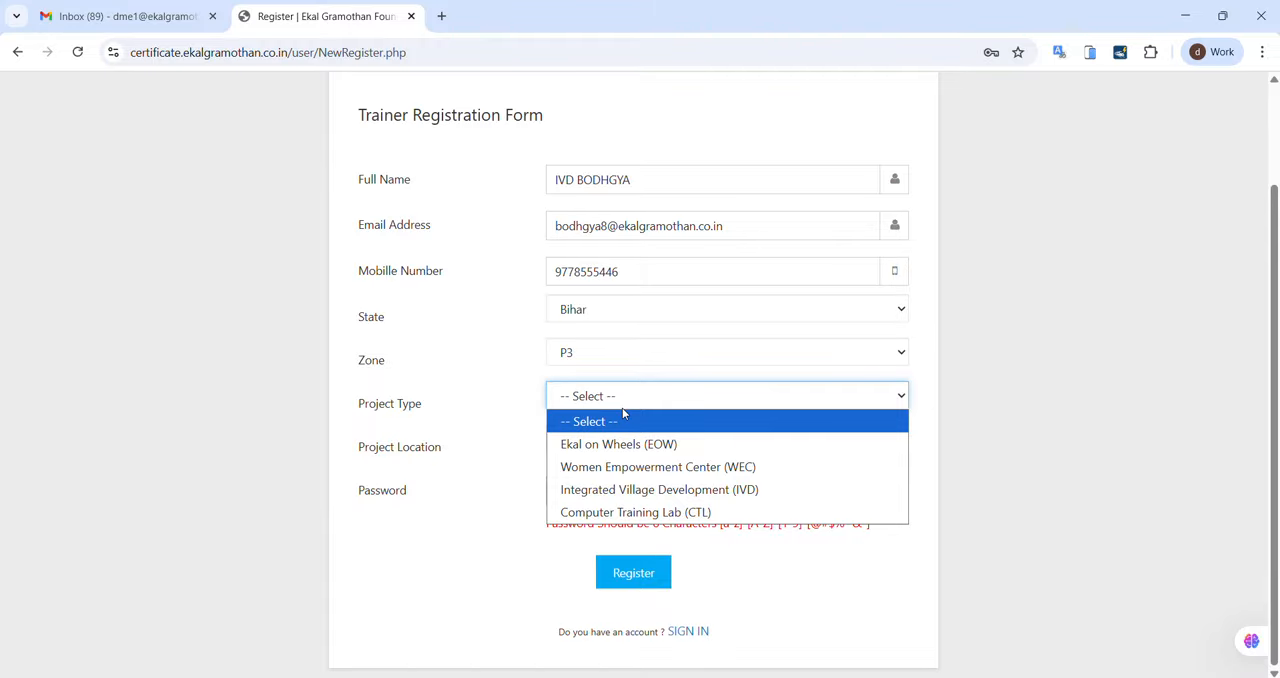
pyautogui.click(651, 494)
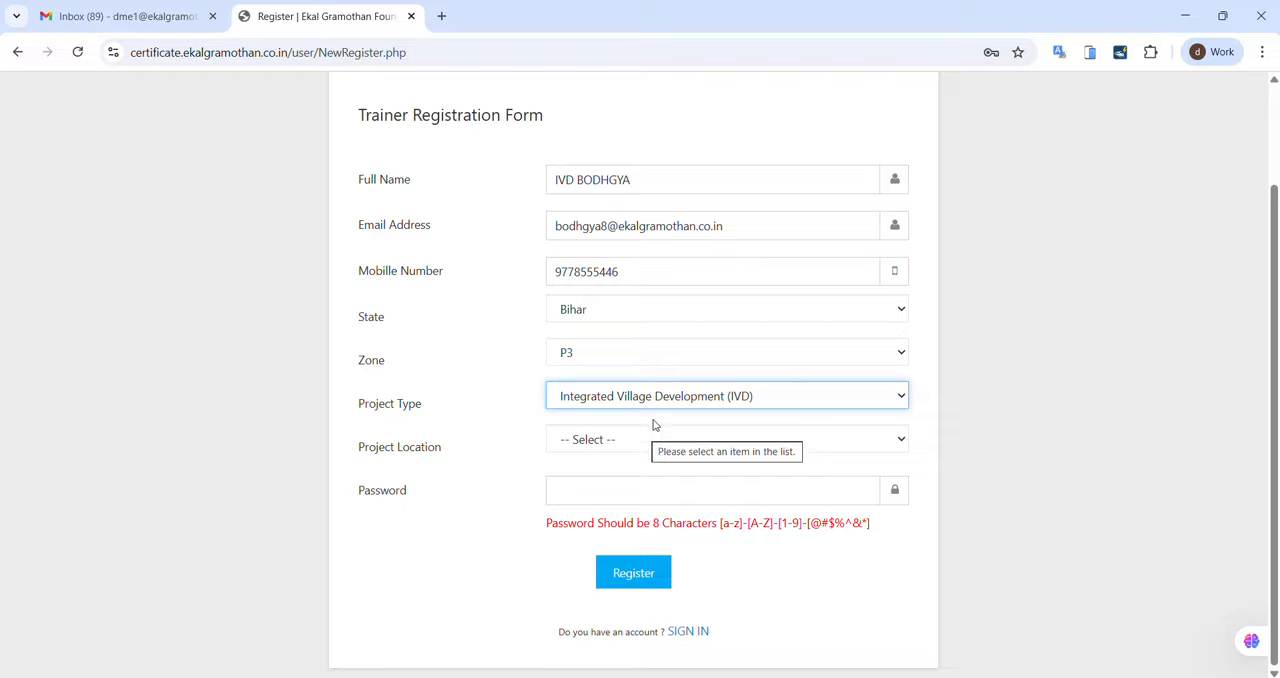
pyautogui.click(770, 389)
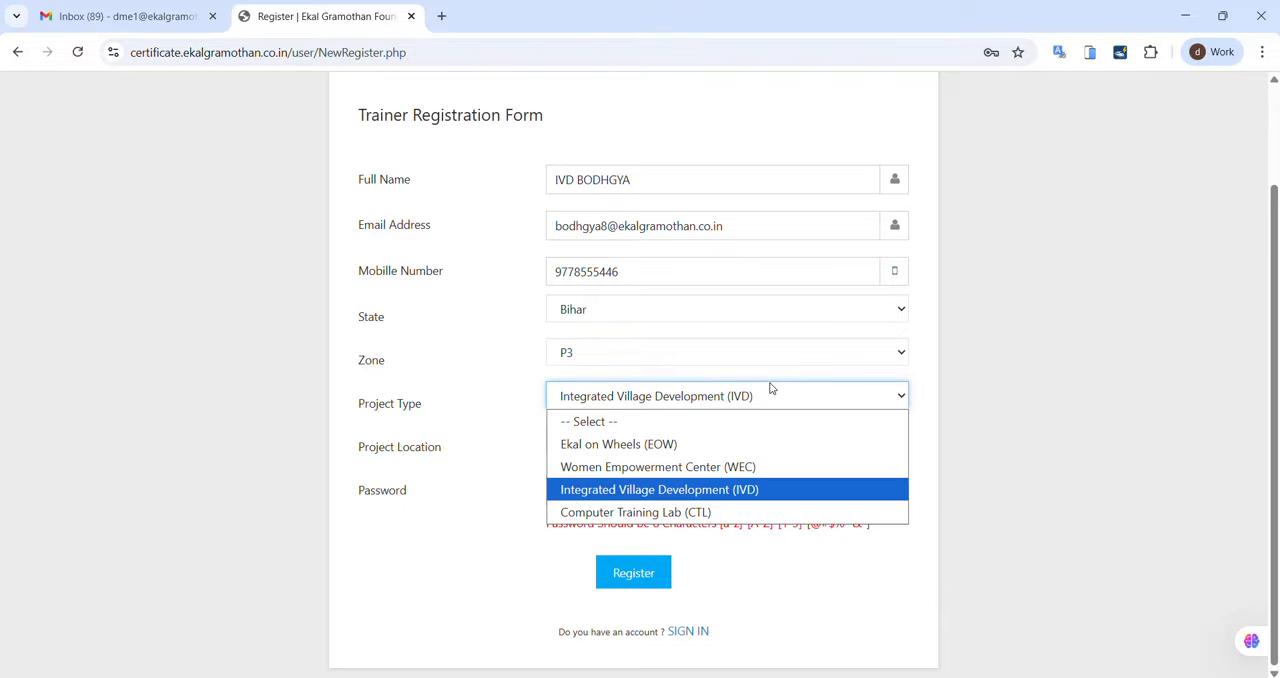
pyautogui.click(750, 490)
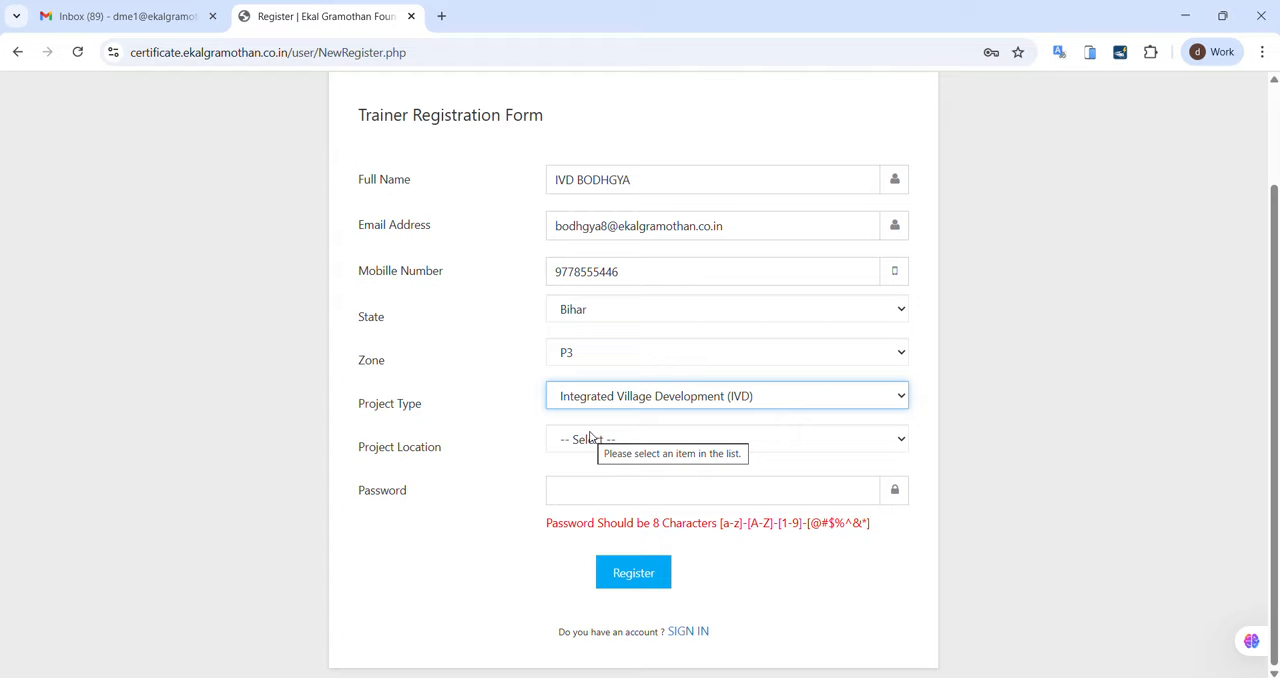
pyautogui.click(591, 439)
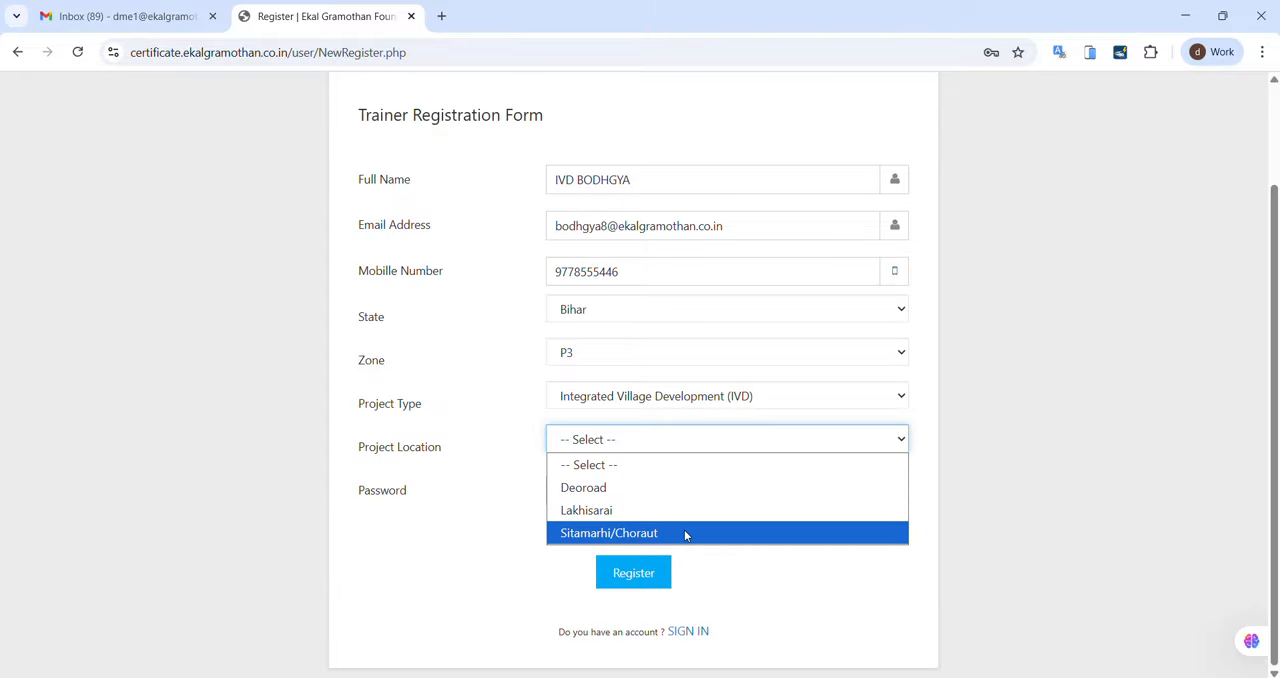
# Step: Change the project type to Ekal on Wheels (EOW) and set the project location to Bodh Gaya
pyautogui.click(780, 403)
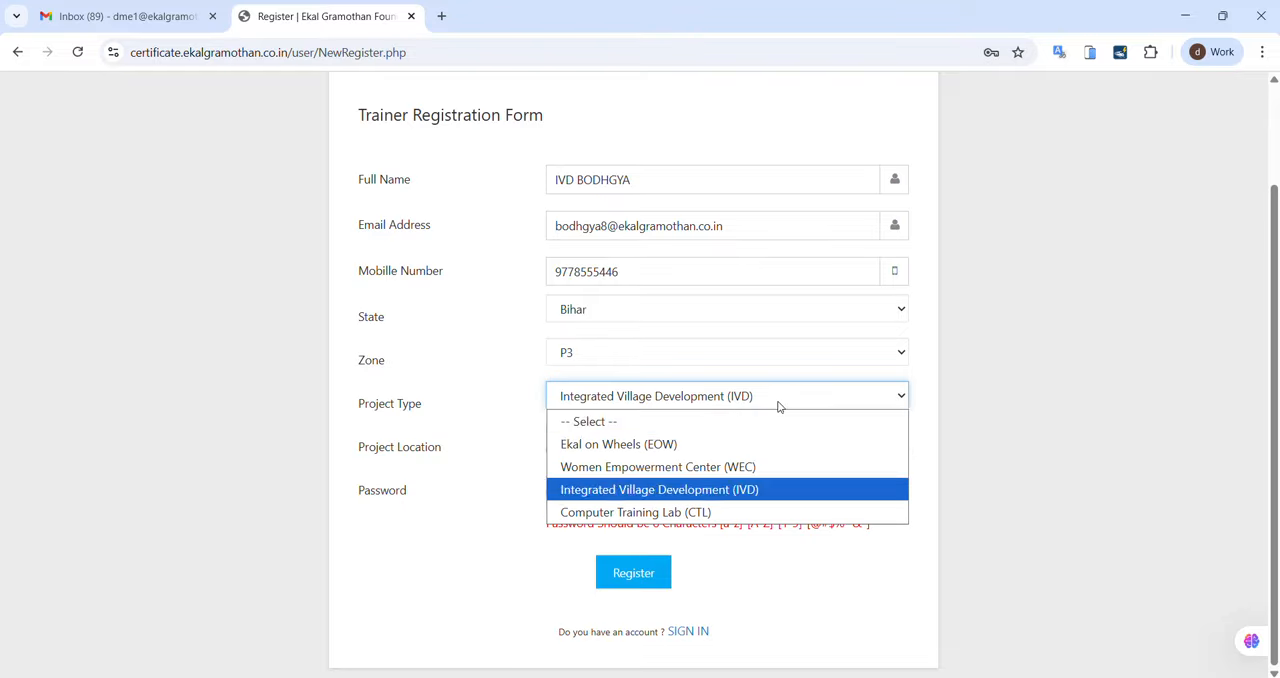
pyautogui.click(698, 446)
pyautogui.click(650, 439)
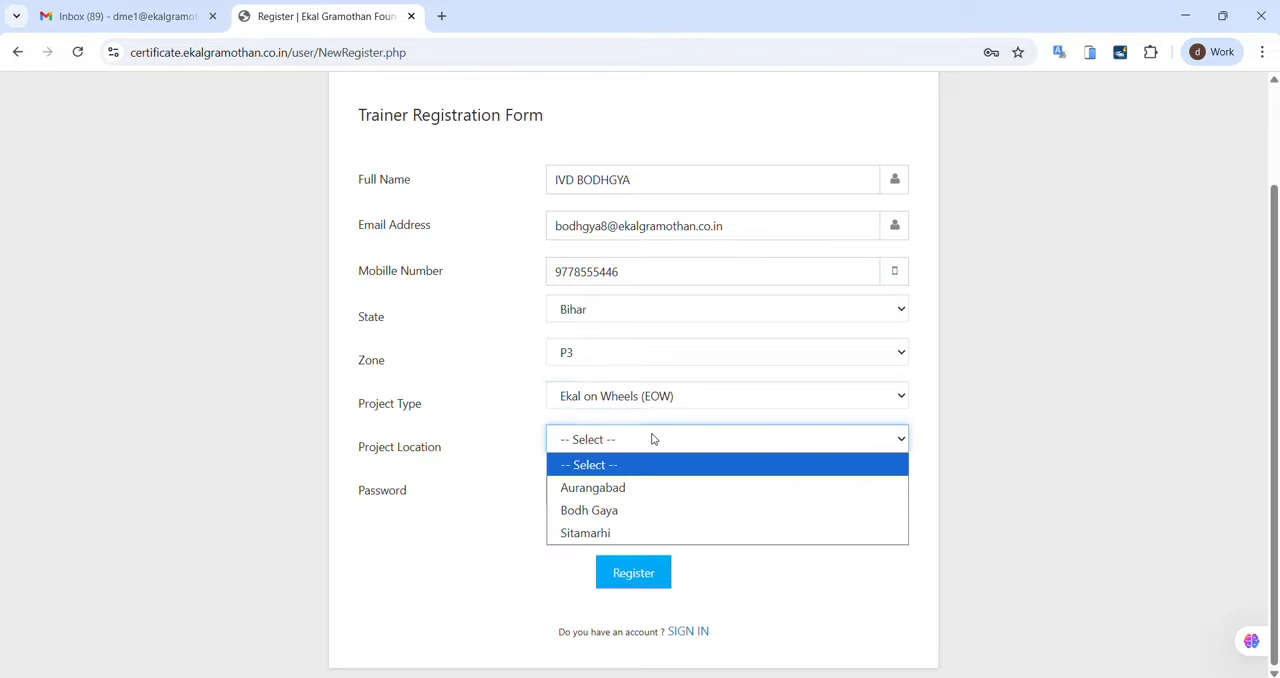
pyautogui.click(640, 513)
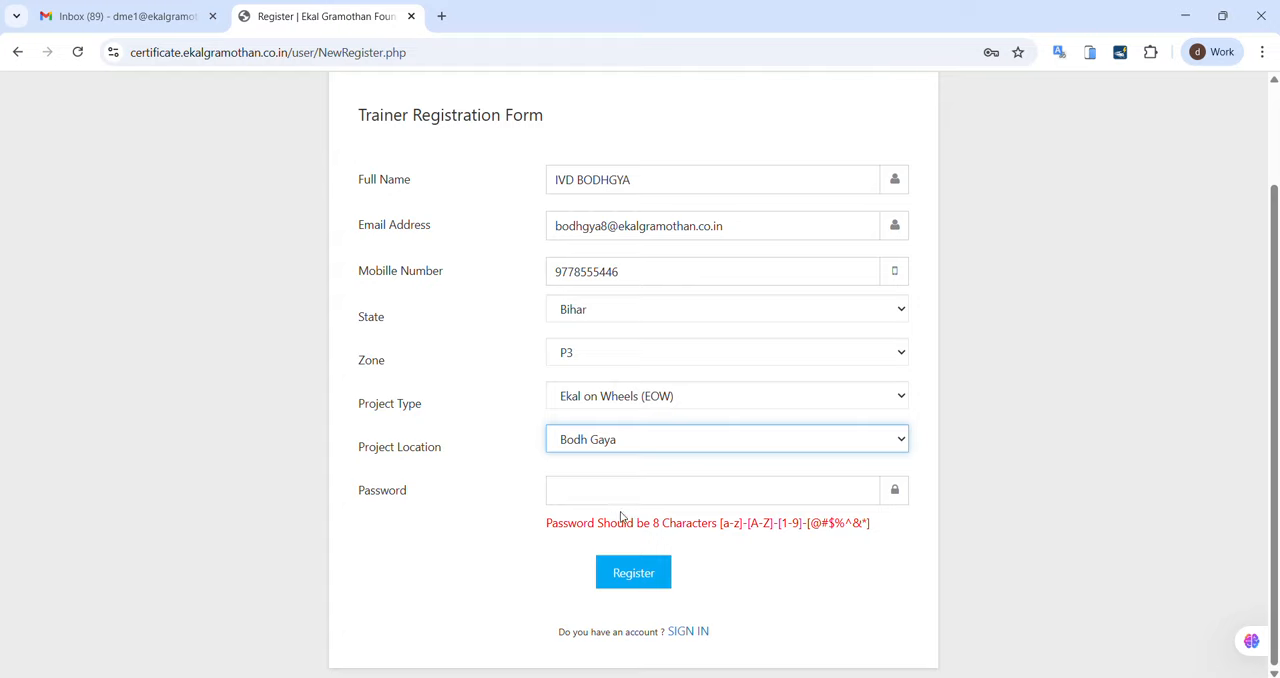
# Step: Begin entering the account password in the registration form with its first three characters
pyautogui.click(614, 489)
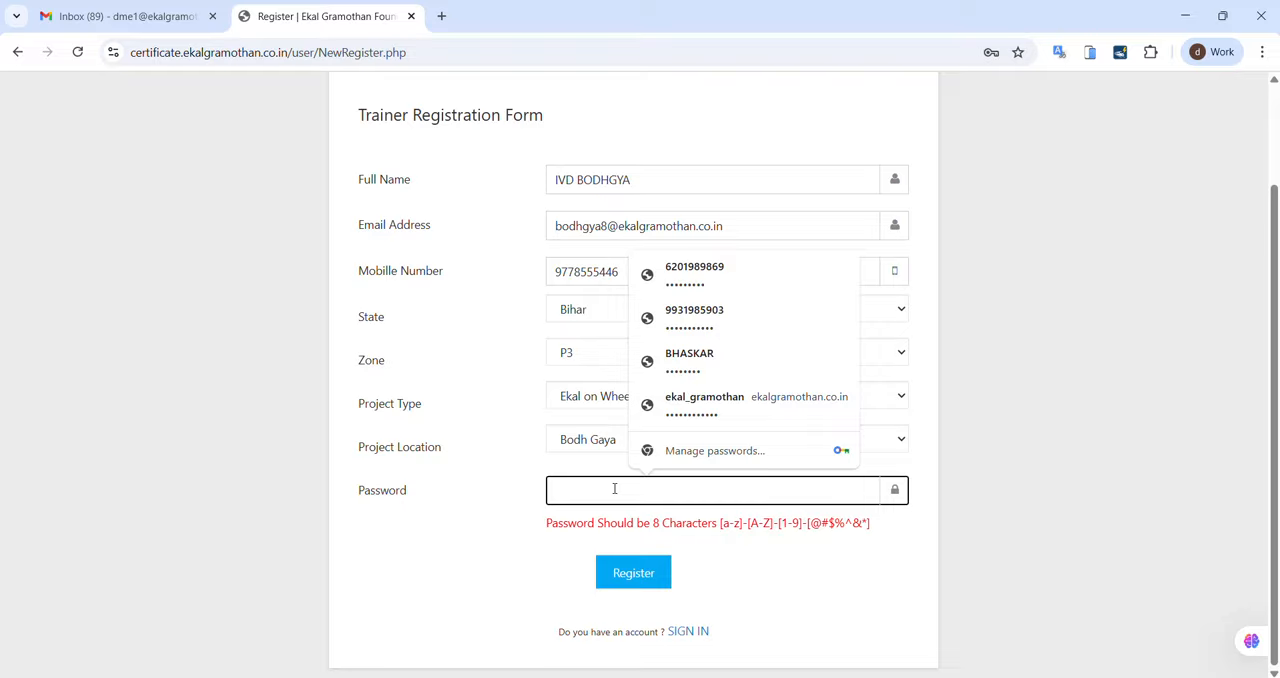
pyautogui.write('•••')
# Step: Change the full name to EOW BODHGYA to match the selected project type, and check the email address field
pyautogui.click(573, 185)
pyautogui.press('BackSpace')
pyautogui.press('BackSpace')
pyautogui.press('BackSpace')
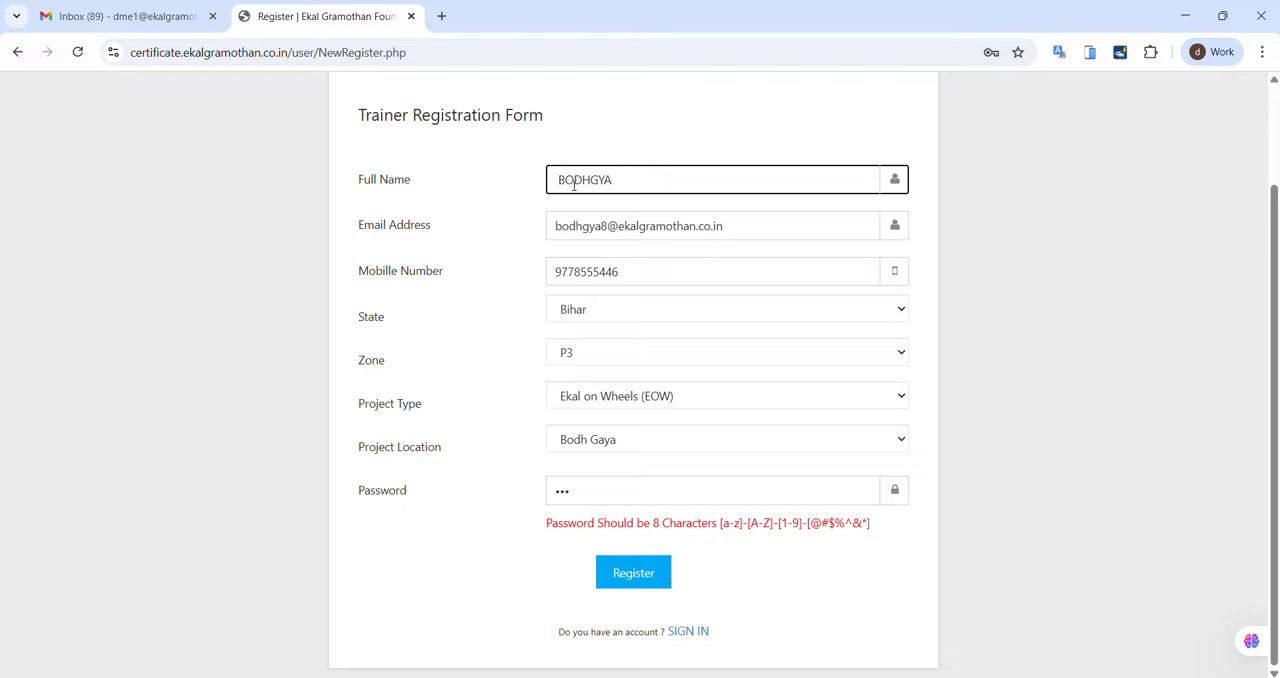
pyautogui.write('R')
pyautogui.press('BackSpace')
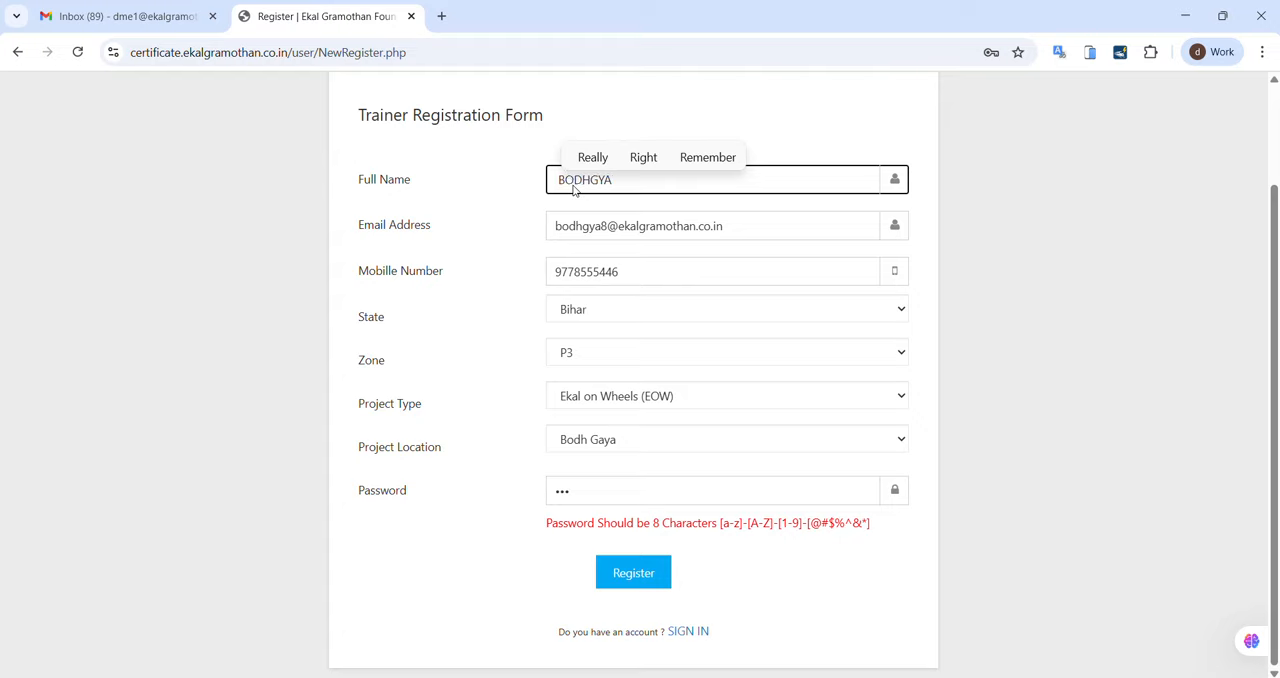
pyautogui.write('EOW')
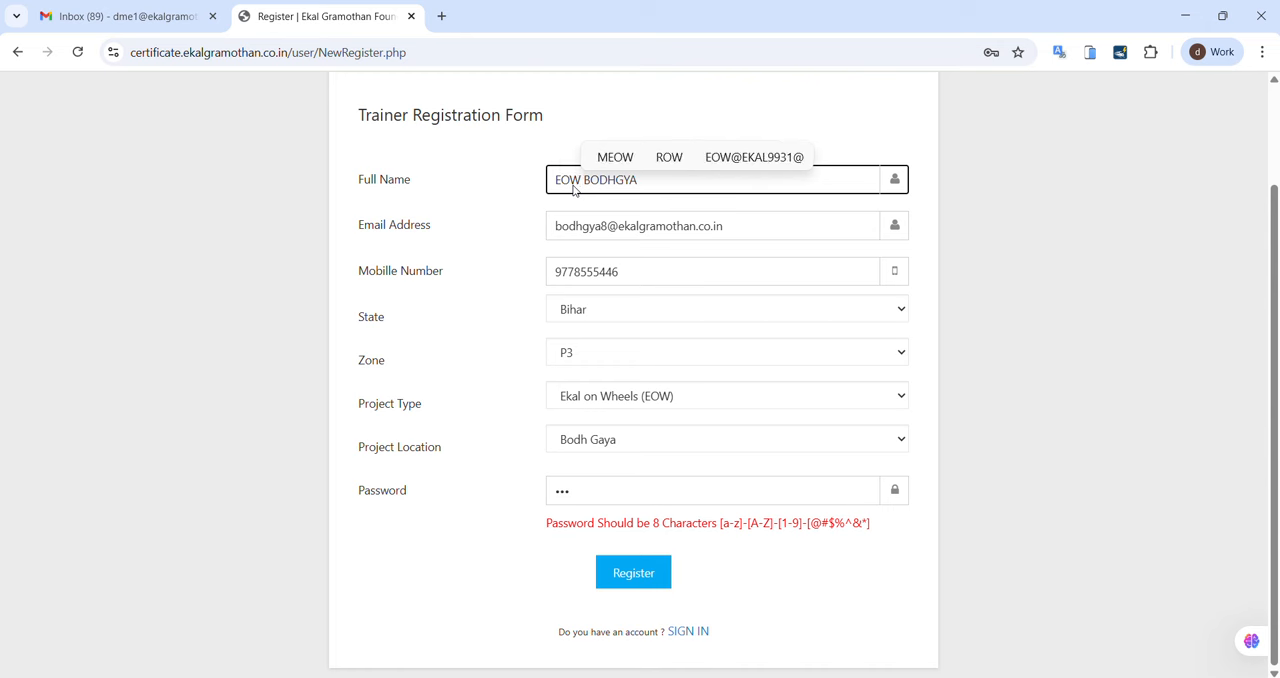
pyautogui.click(581, 222)
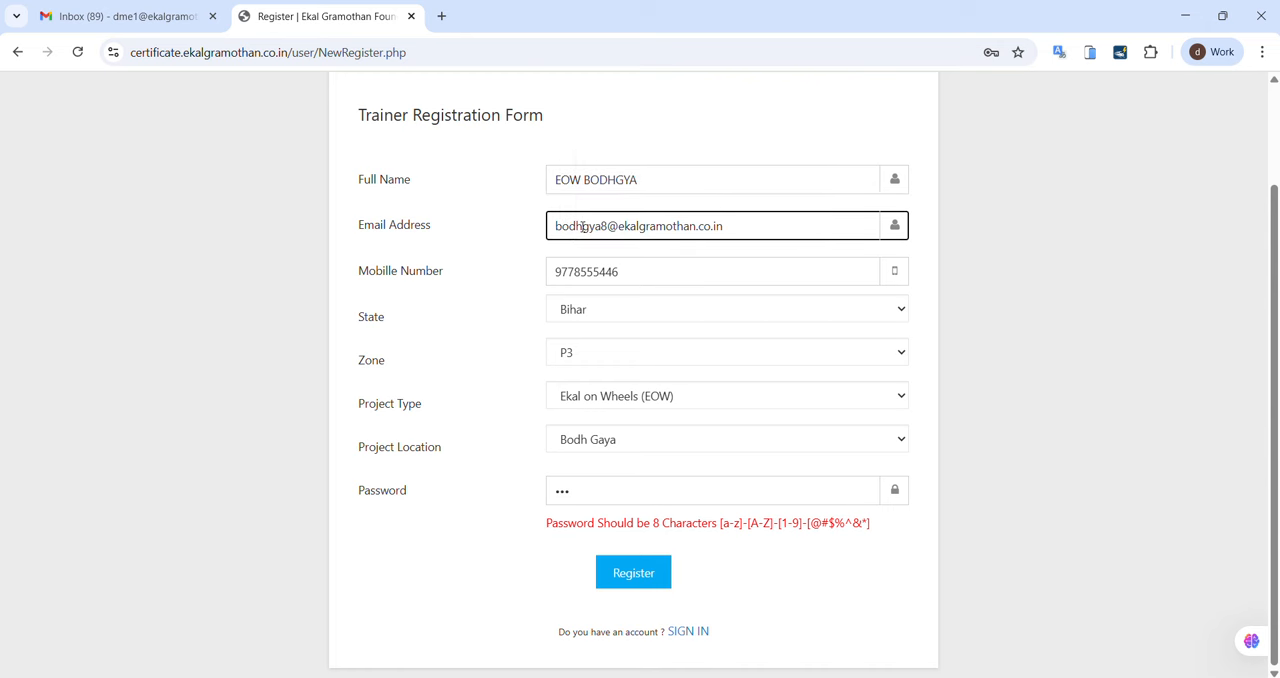
pyautogui.click(494, 388)
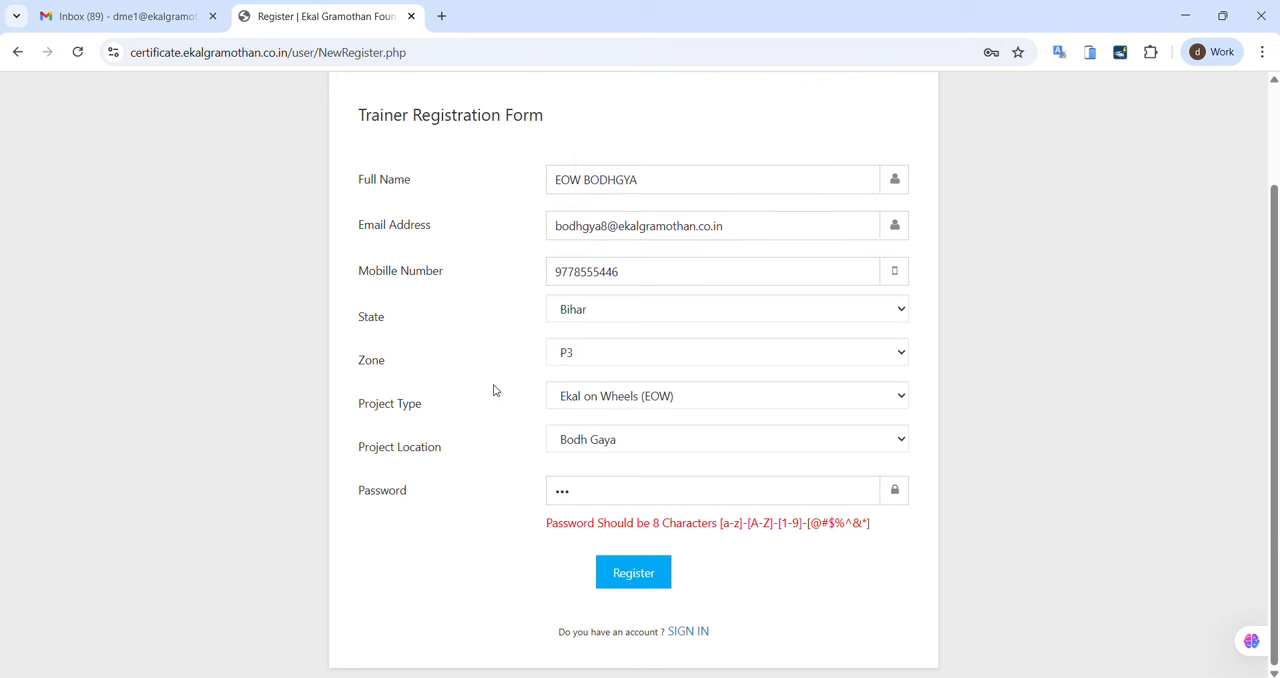
# Step: Replace the partial password entry with the full account password and submit the trainer registration
pyautogui.click(598, 503)
pyautogui.press('BackSpace')
pyautogui.press('BackSpace')
pyautogui.press('BackSpace')
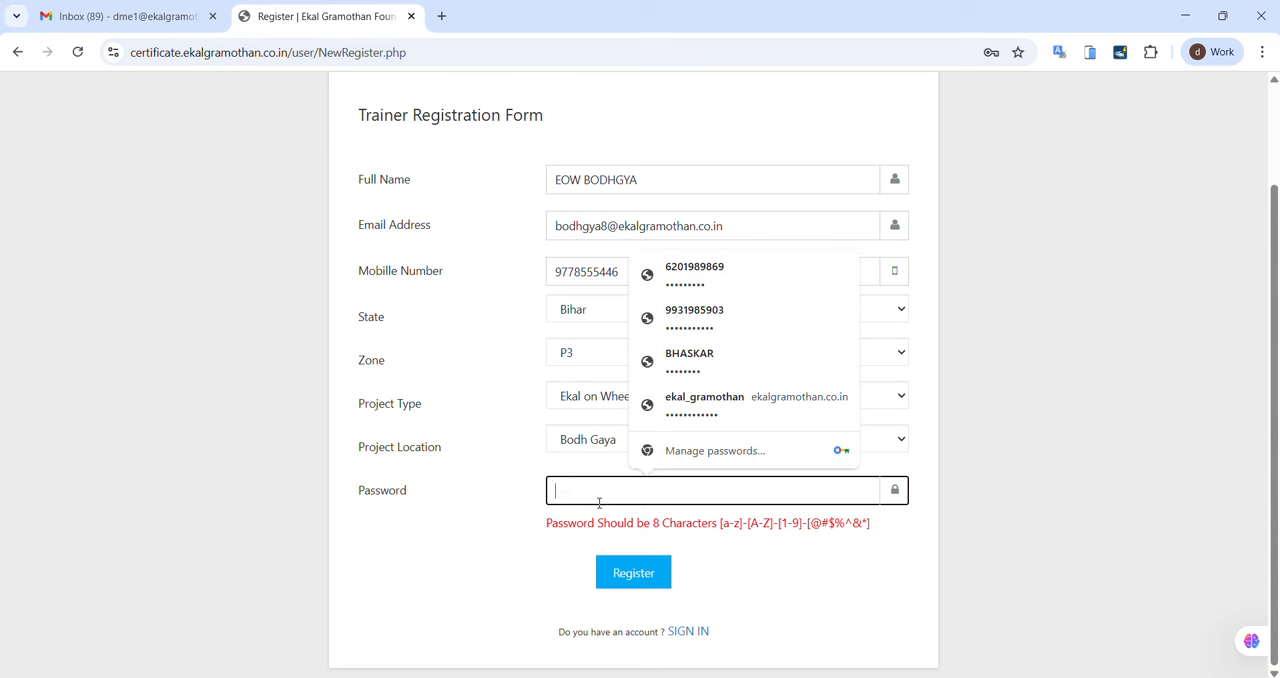
pyautogui.write('•••••••')
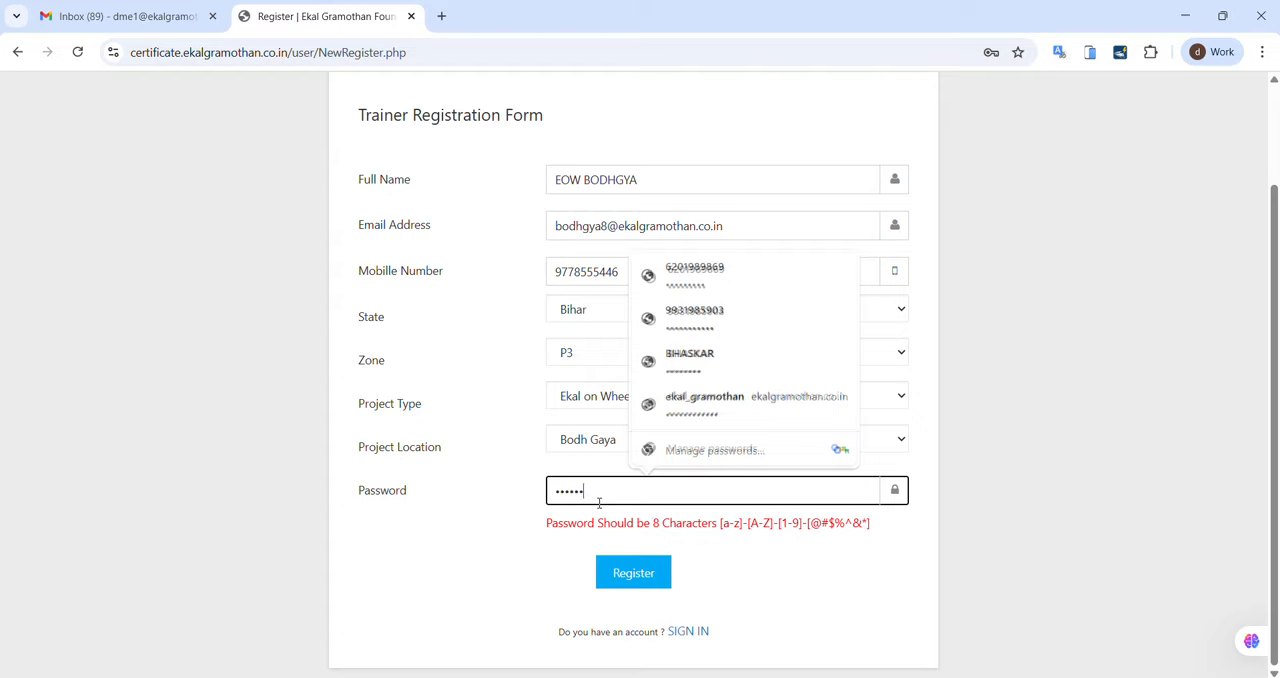
pyautogui.write('••')
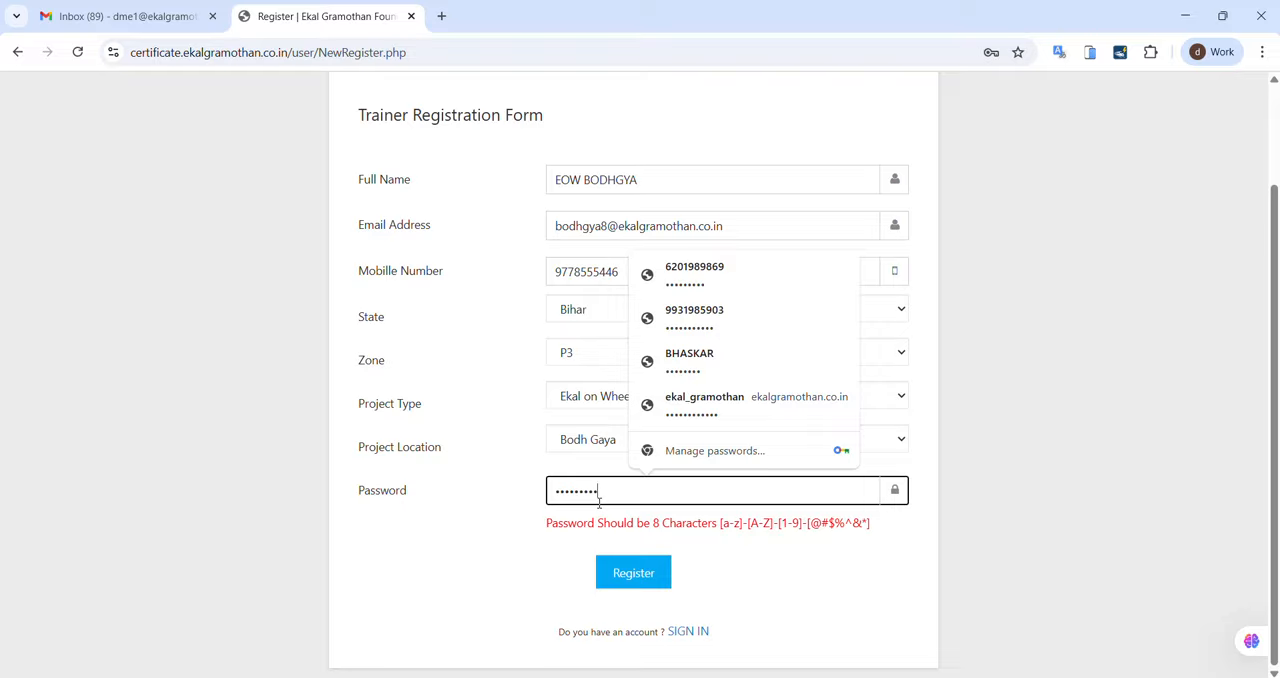
pyautogui.click(450, 545)
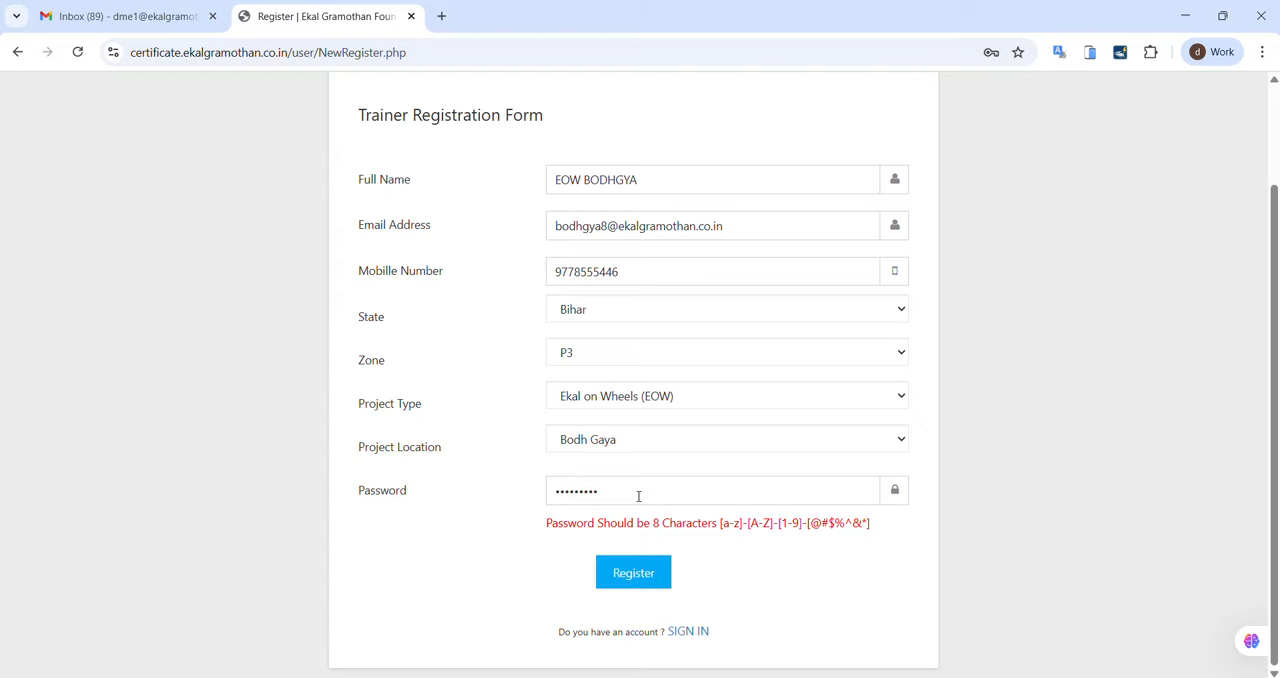
pyautogui.click(631, 590)
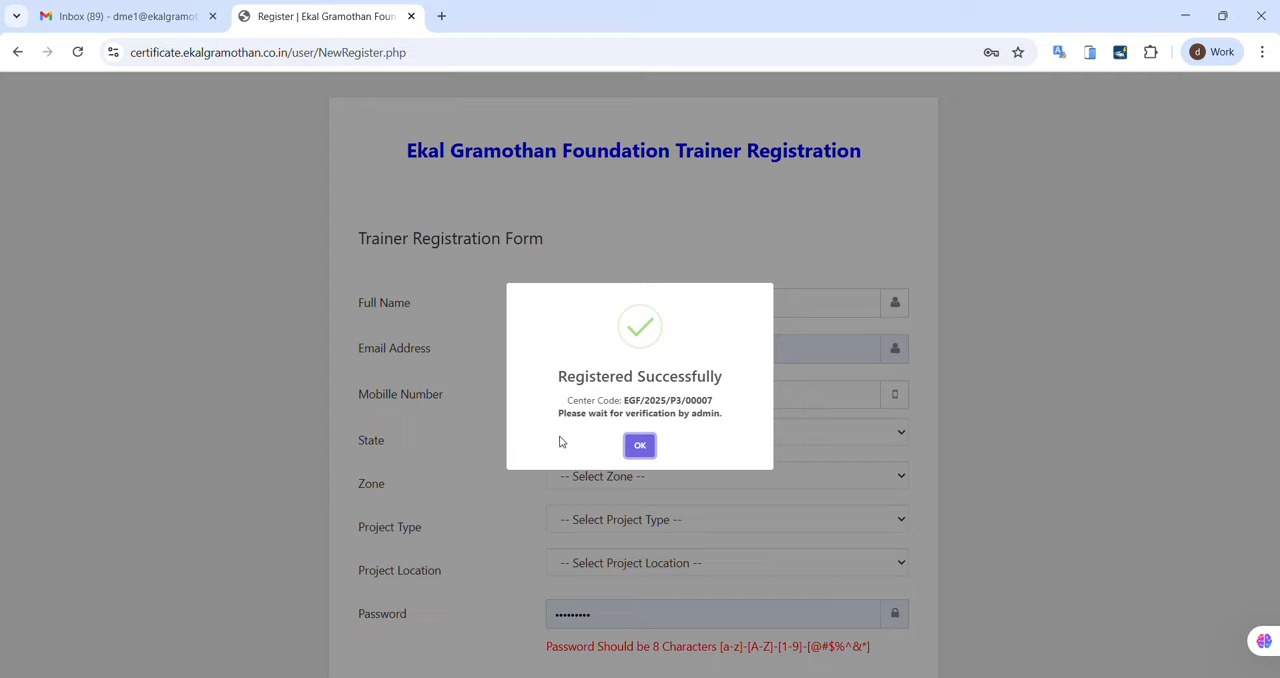
# Step: Examine the center code and the admin verification notice in the registration confirmation, and dismiss it
pyautogui.click(624, 400)
pyautogui.moveTo(624, 400); pyautogui.dragTo(716, 408)
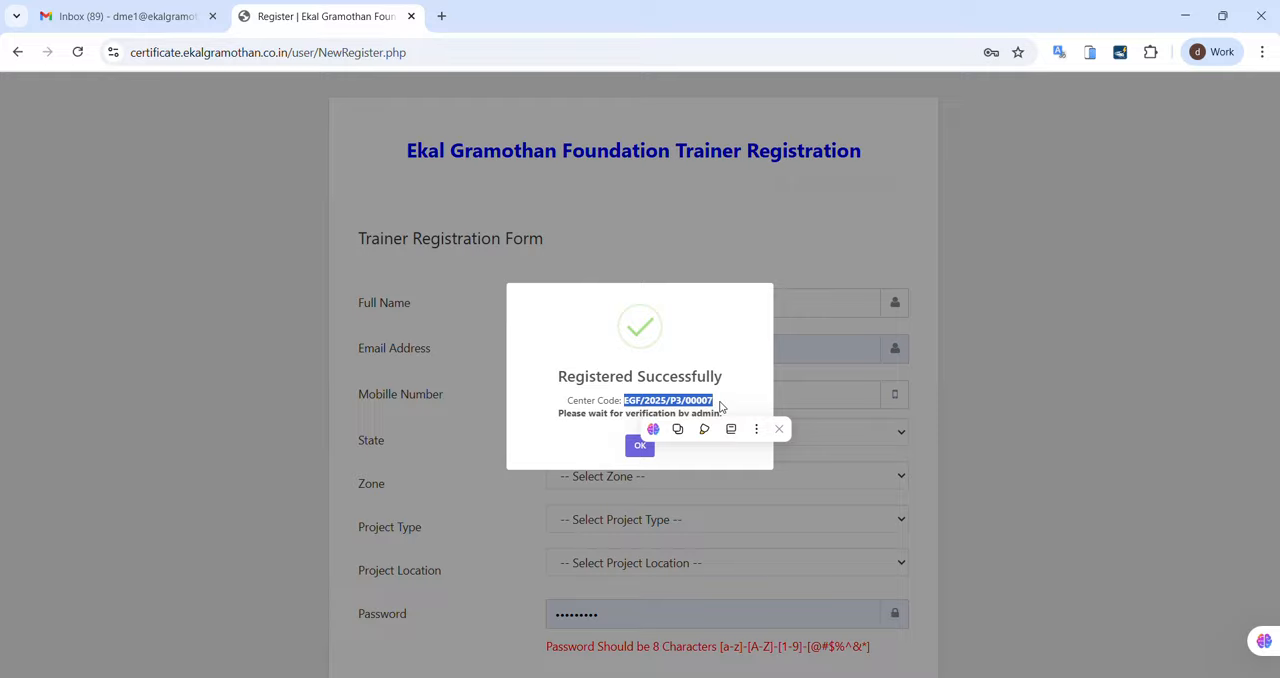
pyautogui.click(554, 417)
pyautogui.moveTo(554, 417); pyautogui.dragTo(729, 418)
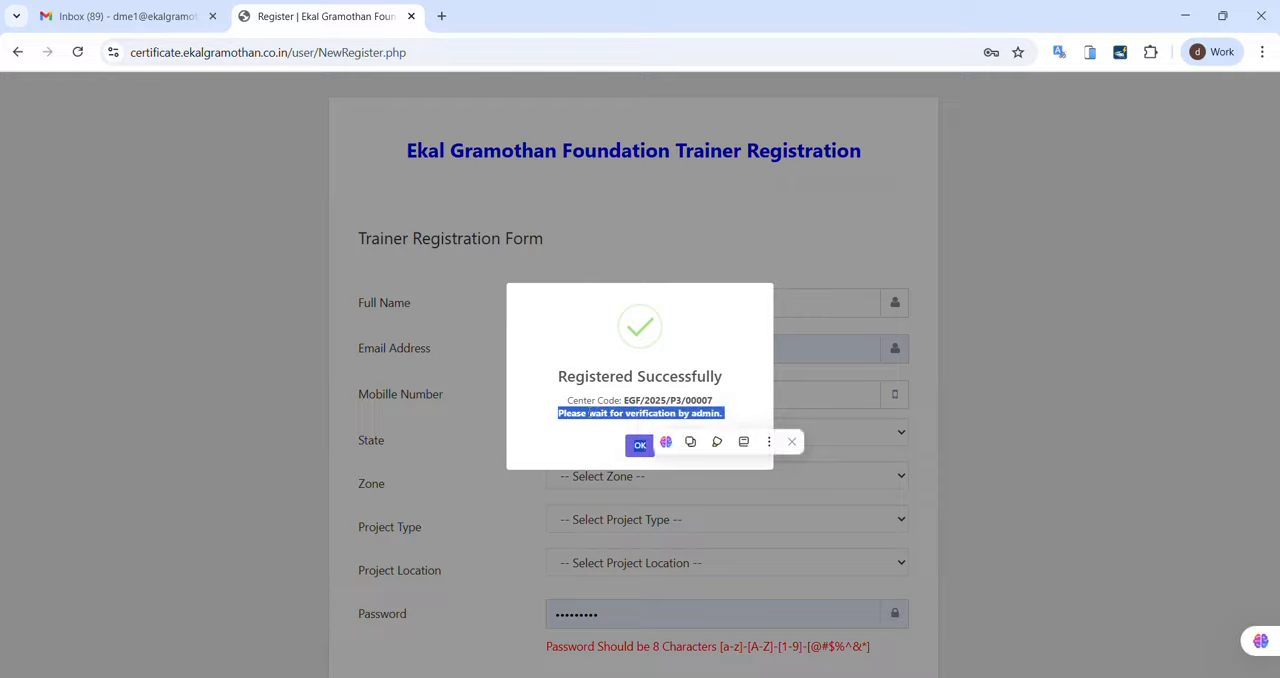
pyautogui.click(542, 410)
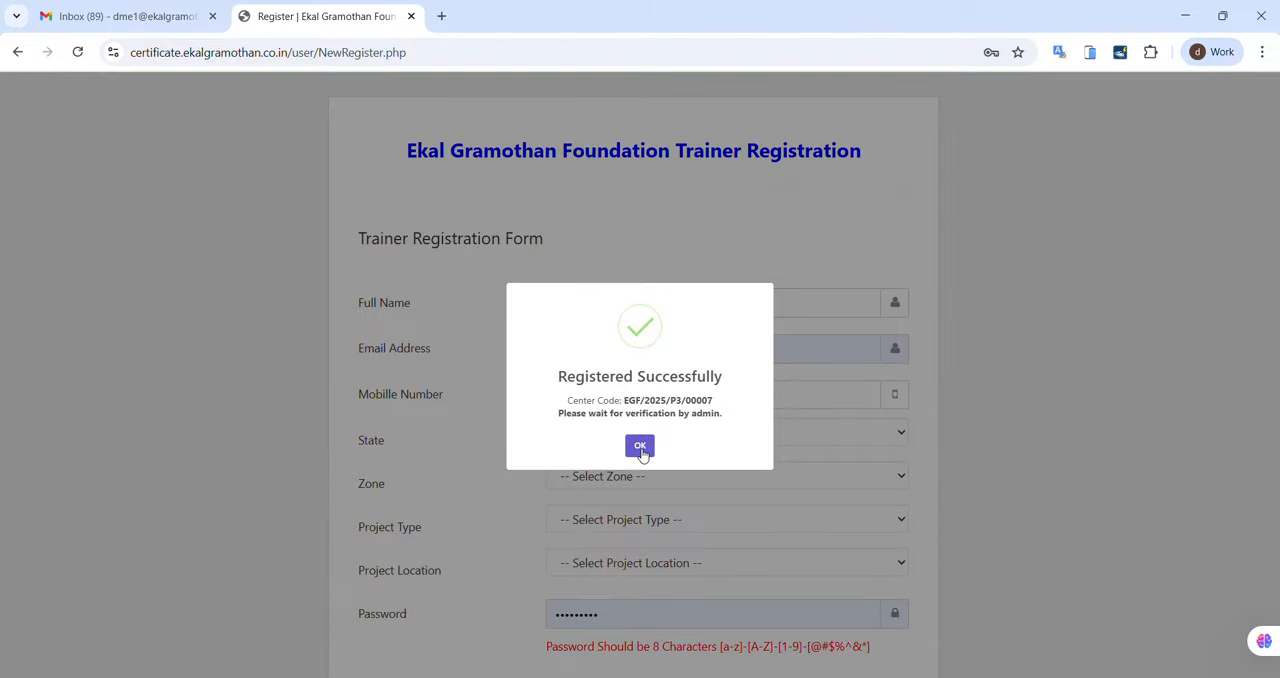
pyautogui.click(640, 447)
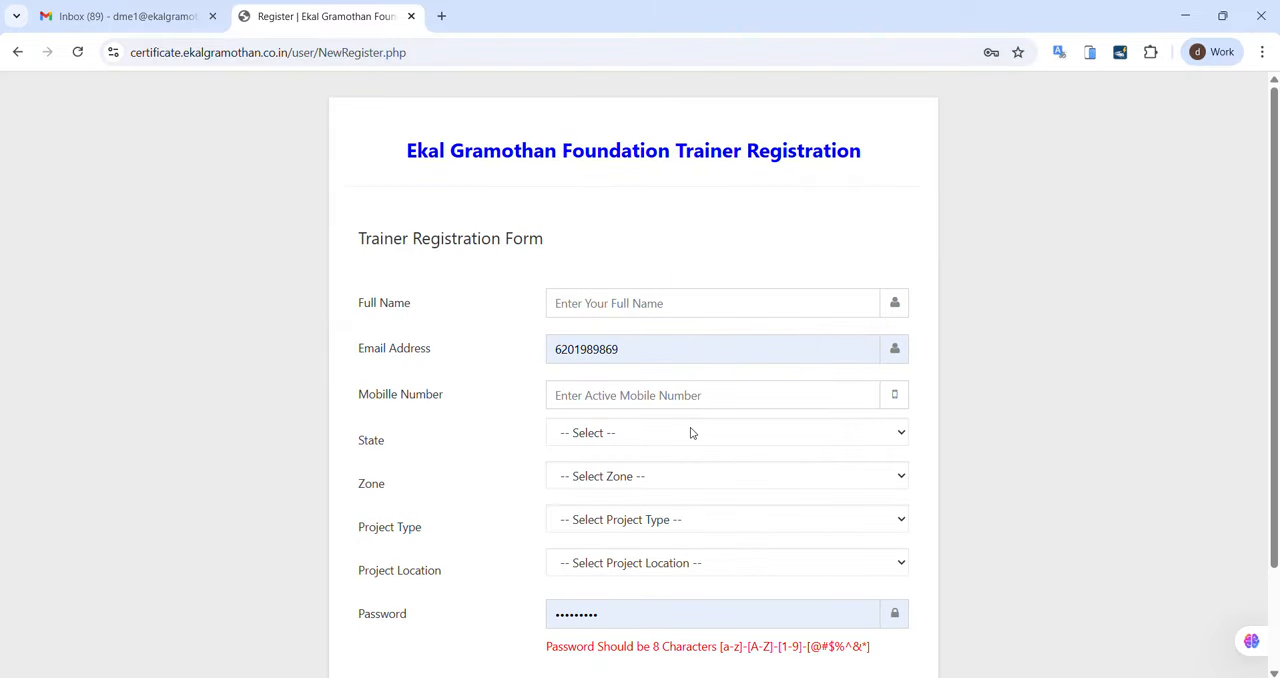
# Step: Go to the trainer sign-in page and log in with the prefilled mobile number and password
pyautogui.scroll(-1, 938, 510)
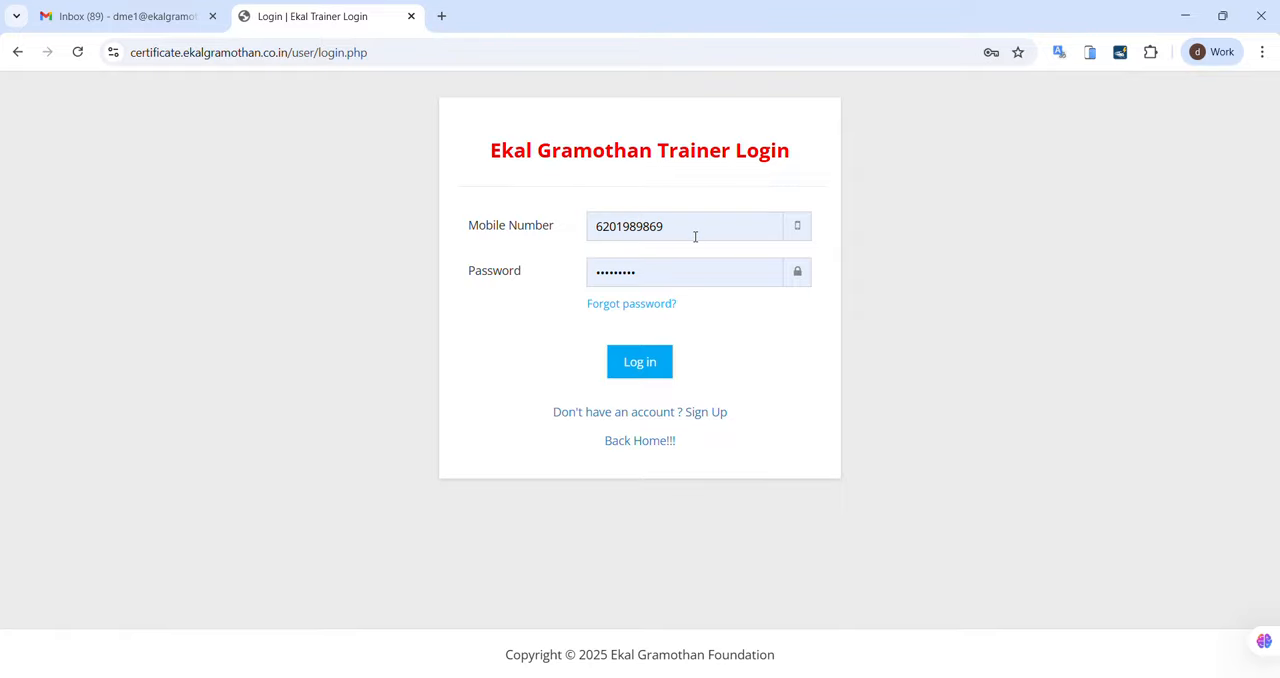
pyautogui.click(663, 280)
pyautogui.click(507, 296)
pyautogui.click(634, 368)
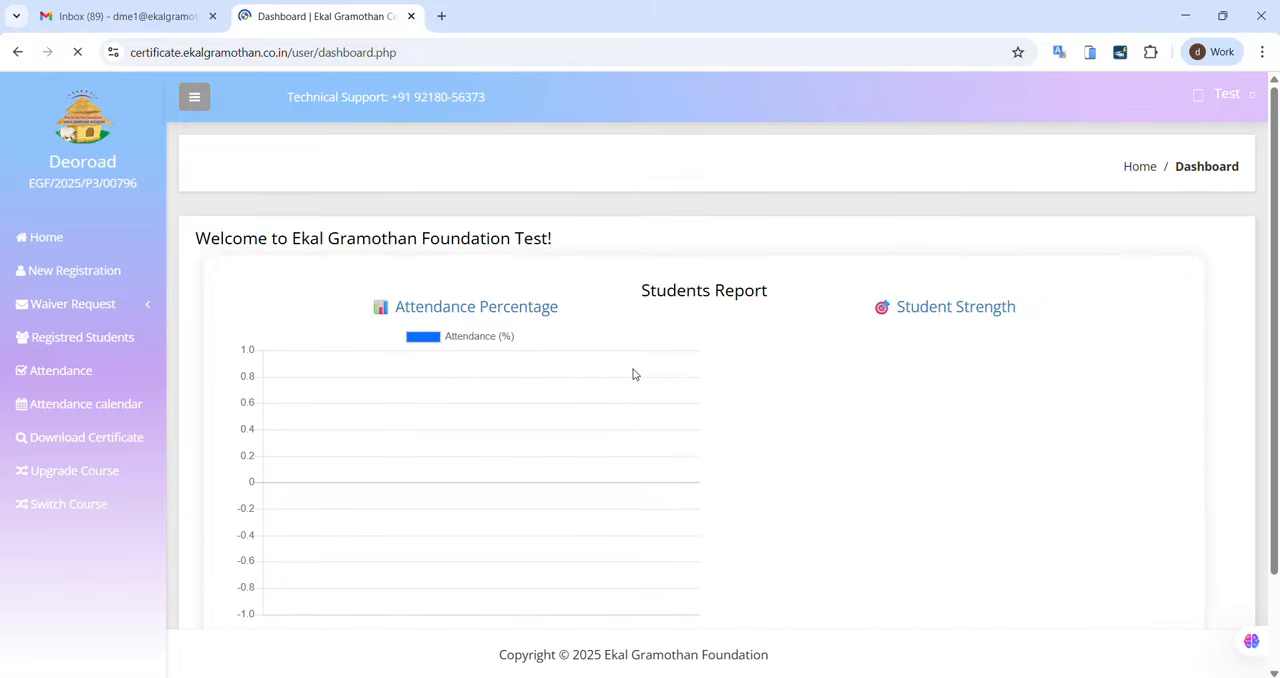
# Step: Look over the dashboard's students report and review the trainer details on the My Profile page
pyautogui.scroll(-2, 683, 391)
pyautogui.scroll(2, 683, 391)
pyautogui.scroll(-2, 683, 391)
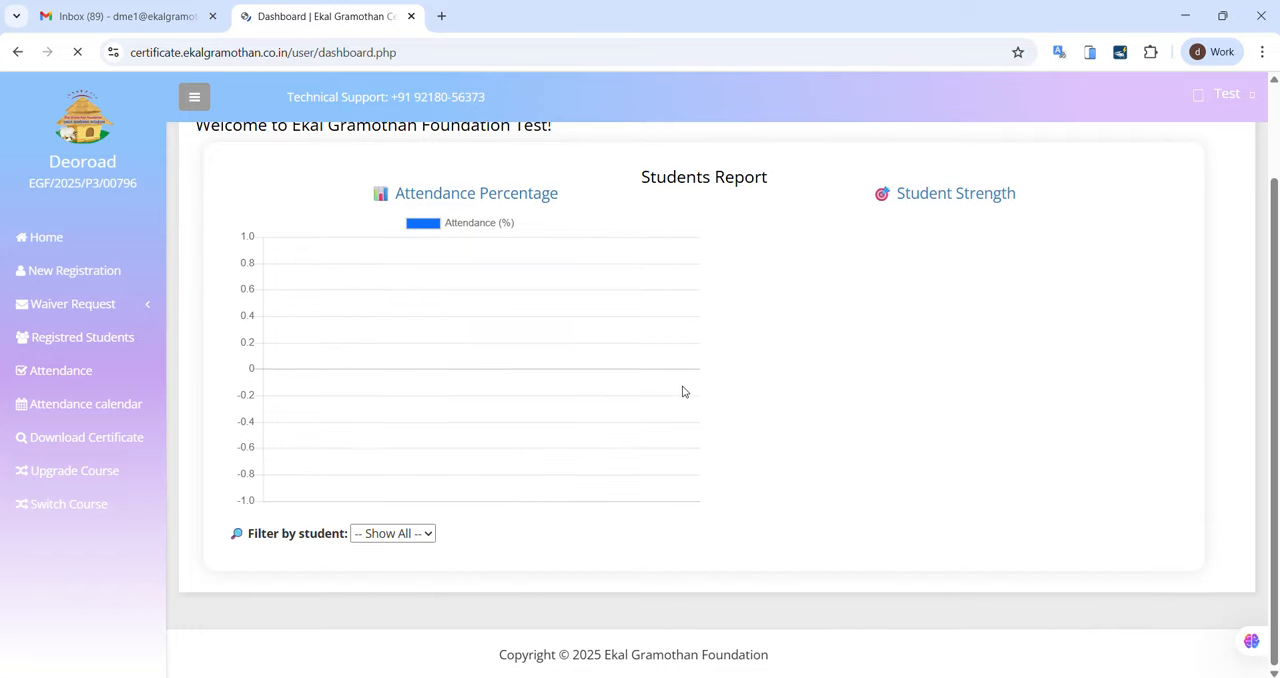
pyautogui.scroll(2, 683, 391)
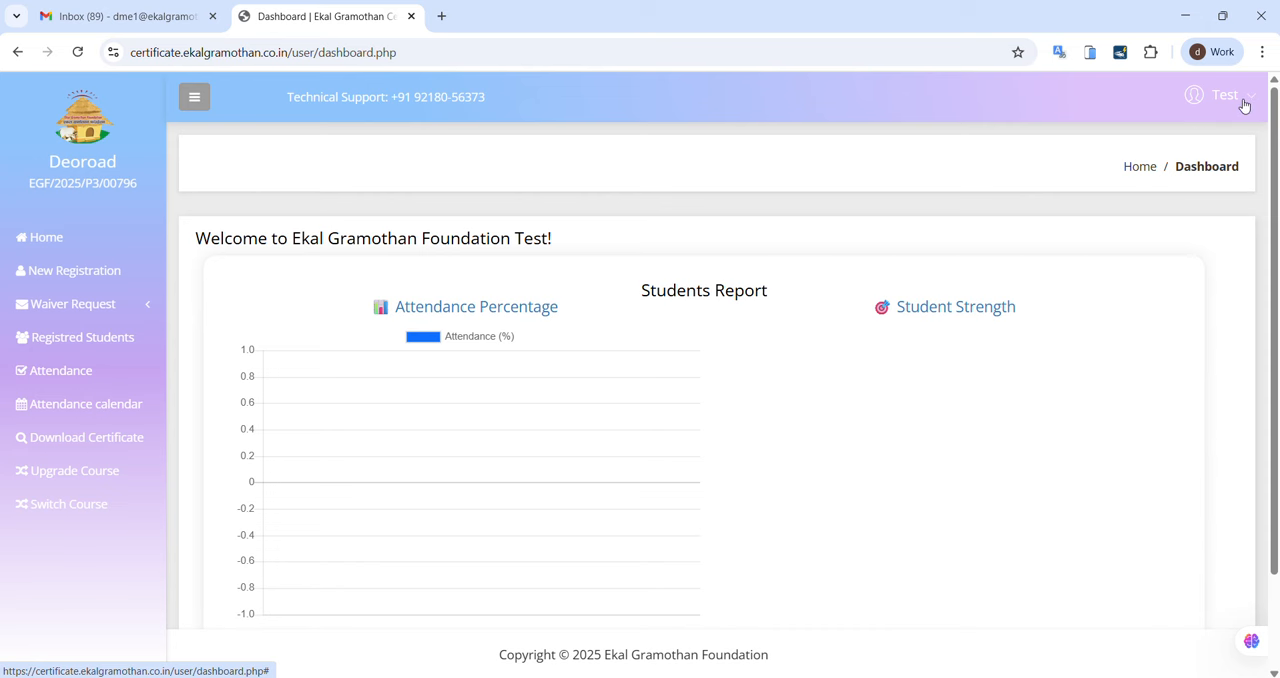
pyautogui.click(1238, 101)
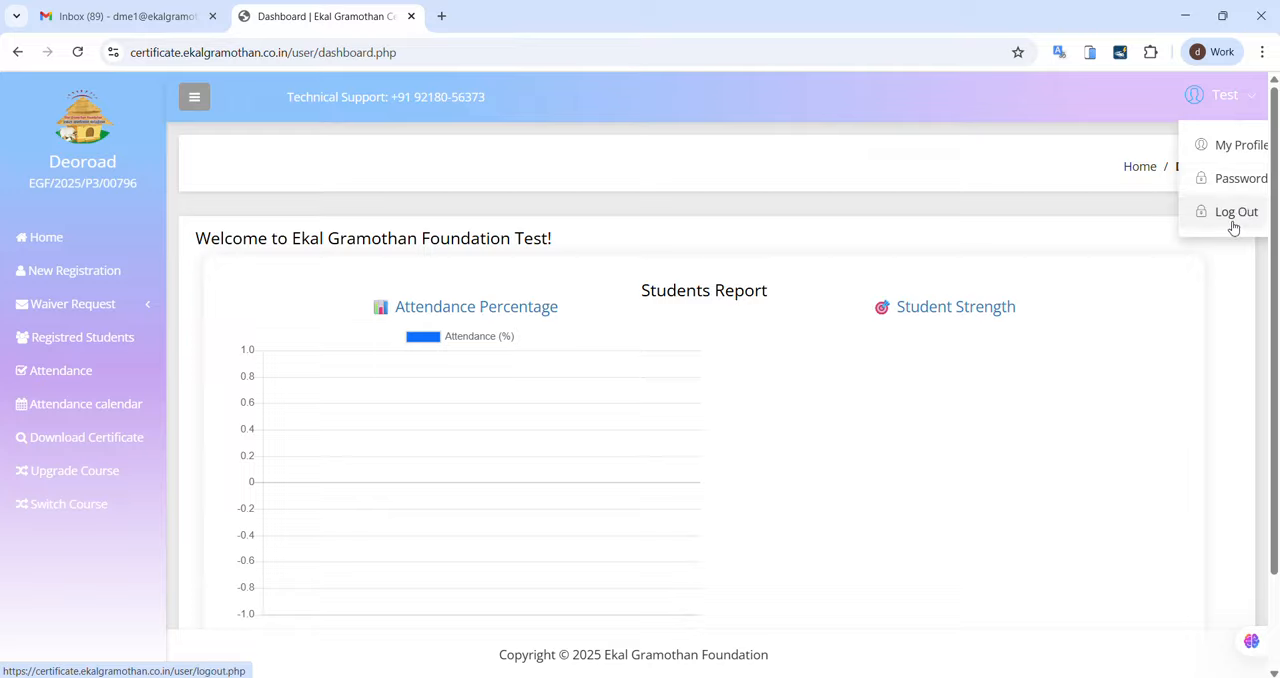
pyautogui.click(1220, 148)
pyautogui.scroll(-1, 690, 522)
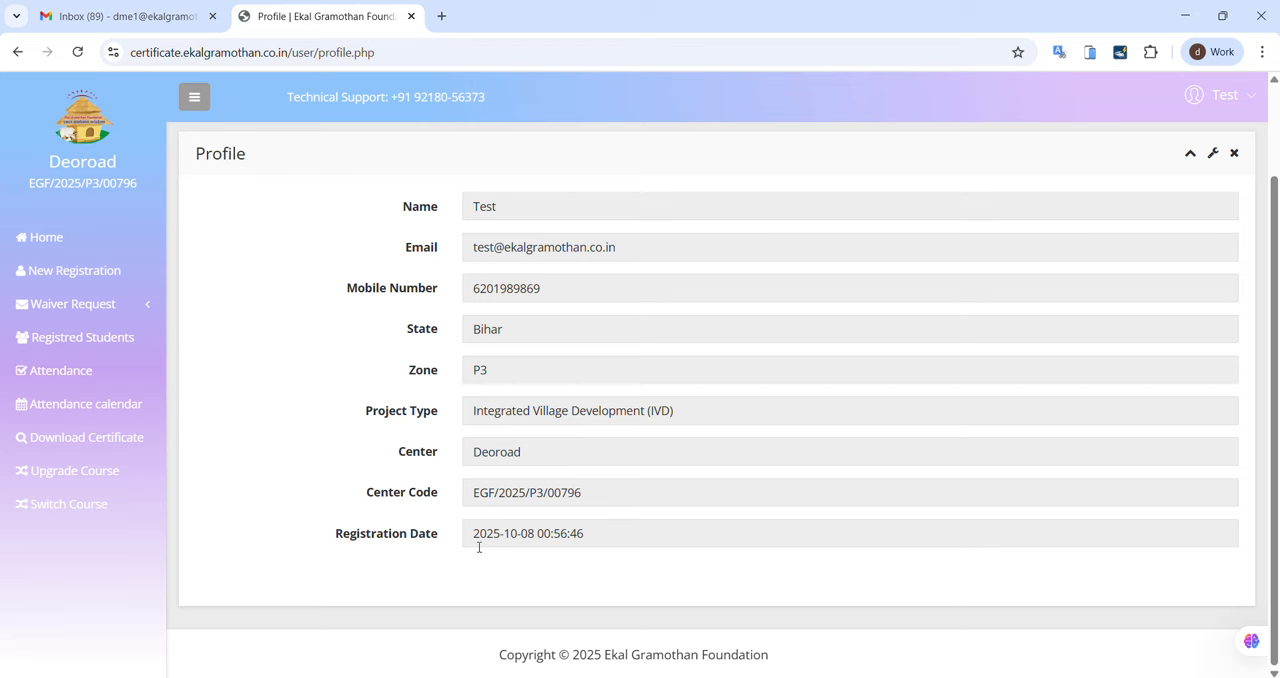
pyautogui.scroll(2, 662, 418)
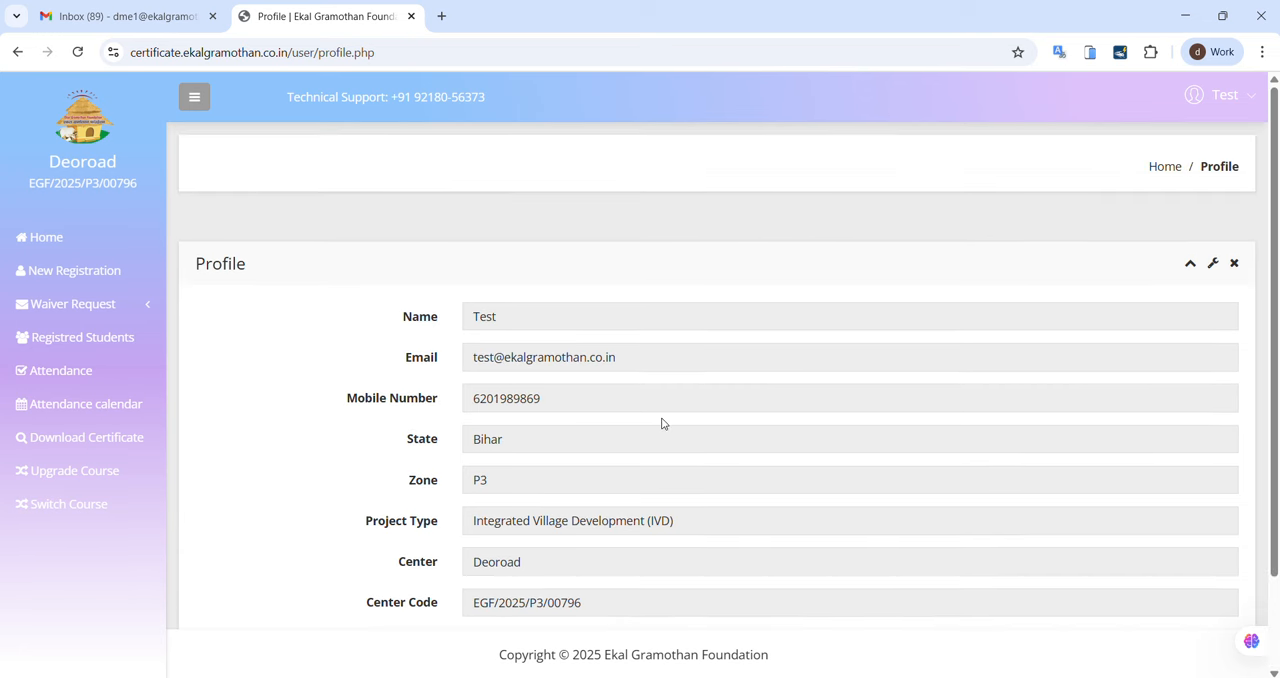
# Step: View the Change Password form and check the remaining account options, including Log Out
pyautogui.click(1237, 95)
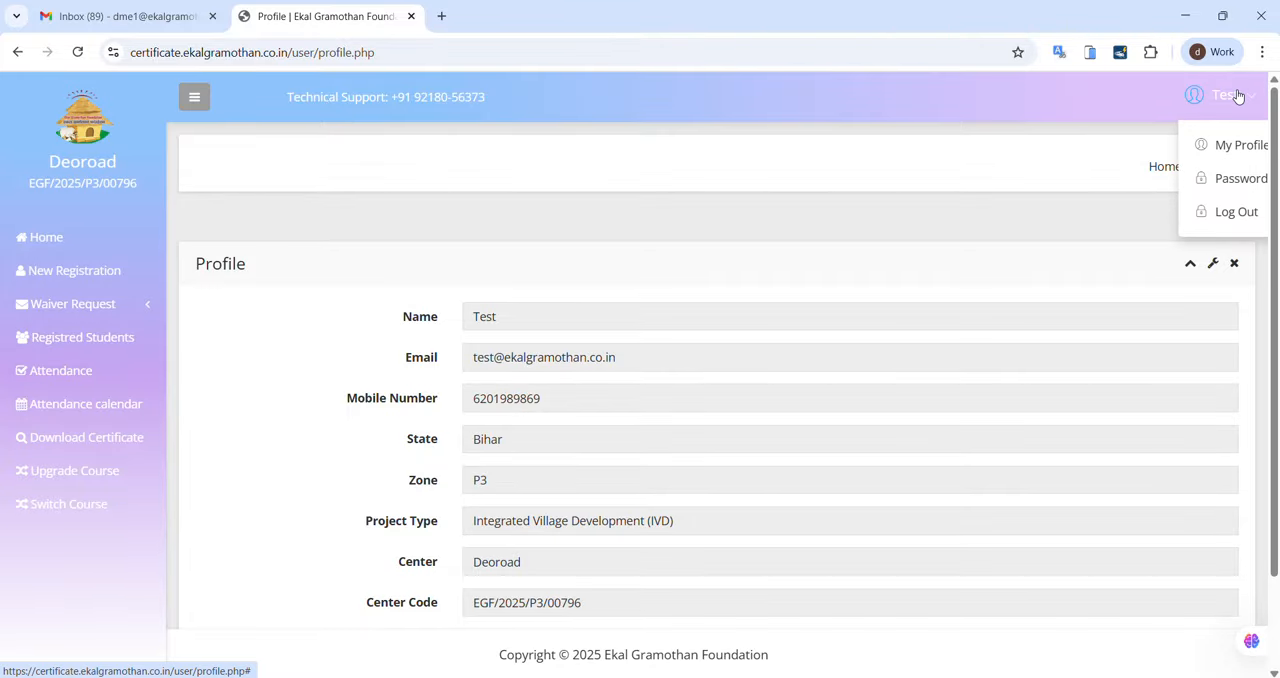
pyautogui.click(1233, 180)
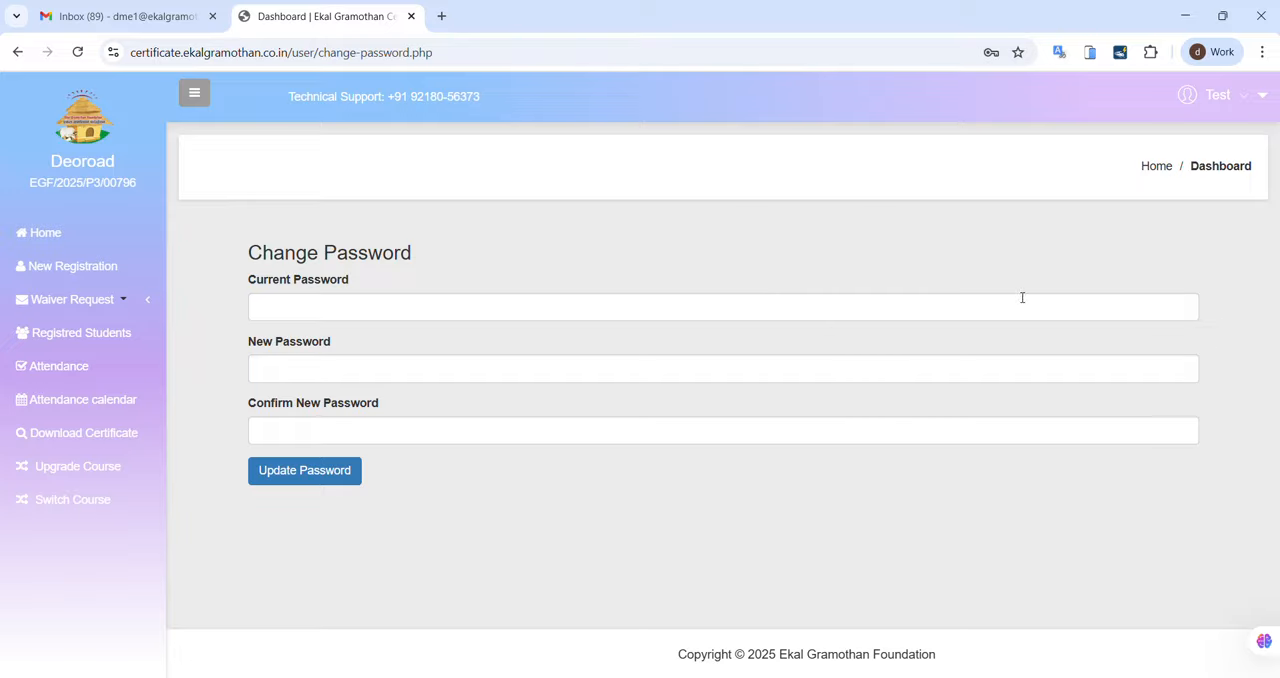
pyautogui.click(1240, 97)
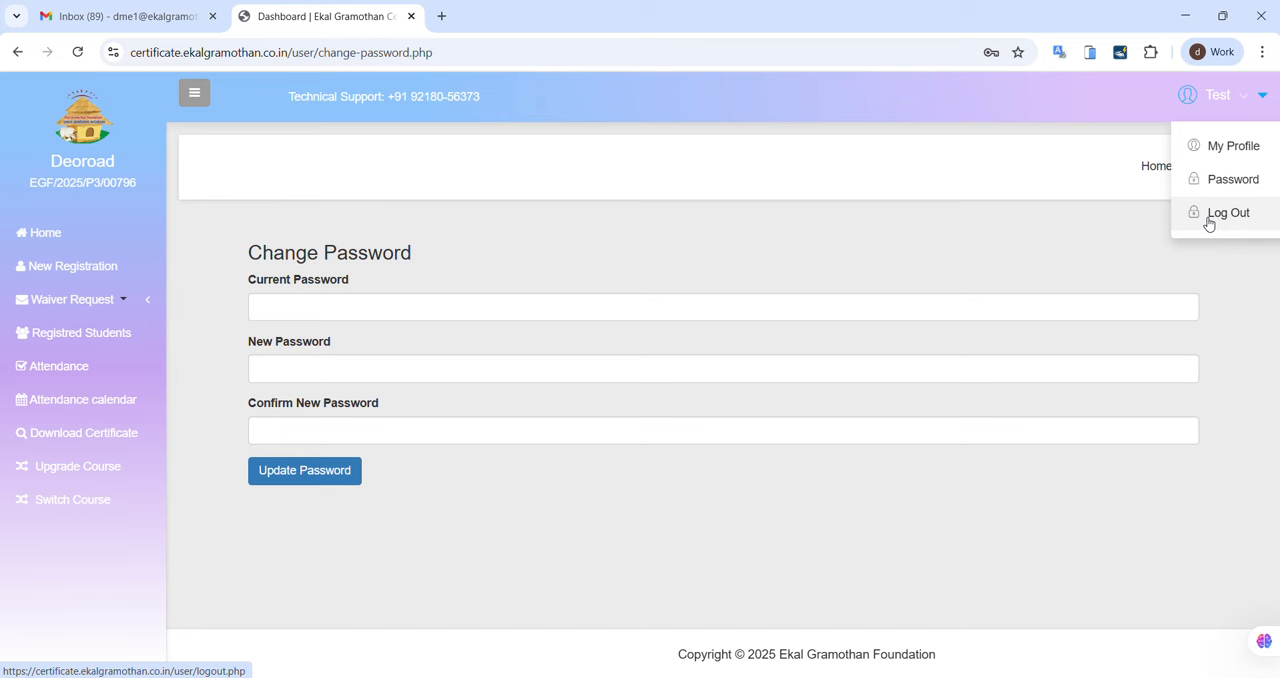
pyautogui.click(602, 286)
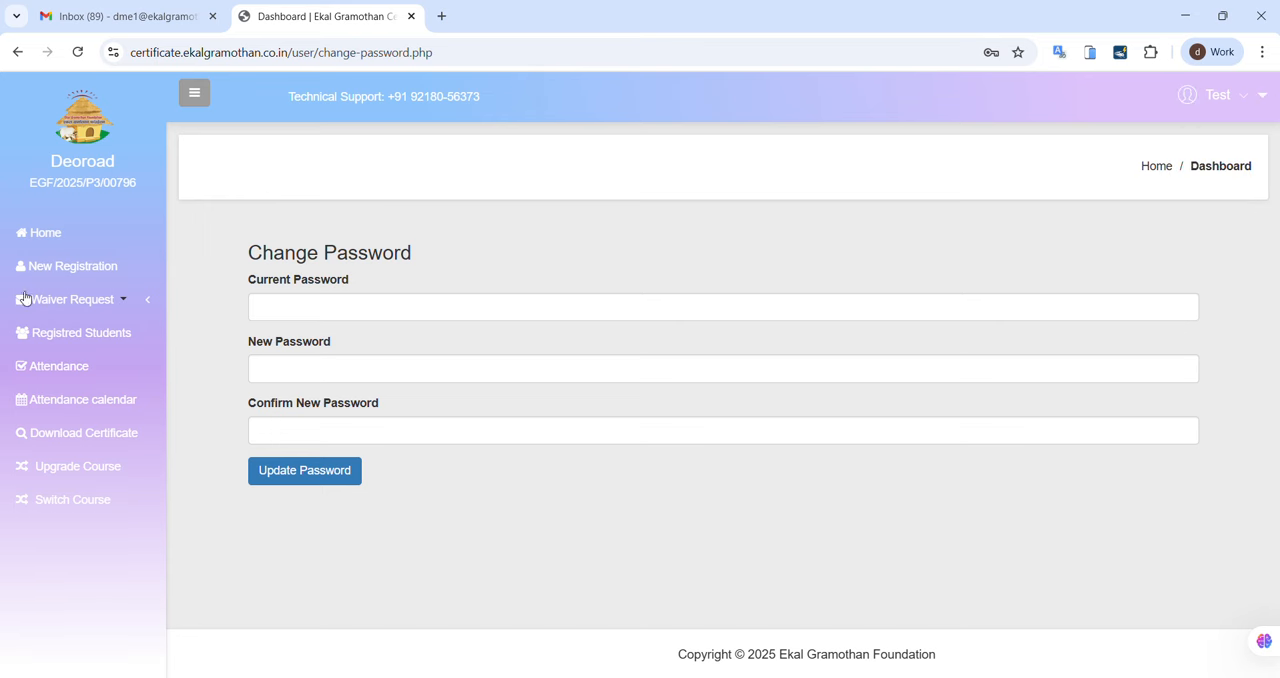
# Step: Return to the home dashboard and examine the center name, center code and attendance and student strength reports
pyautogui.click(52, 231)
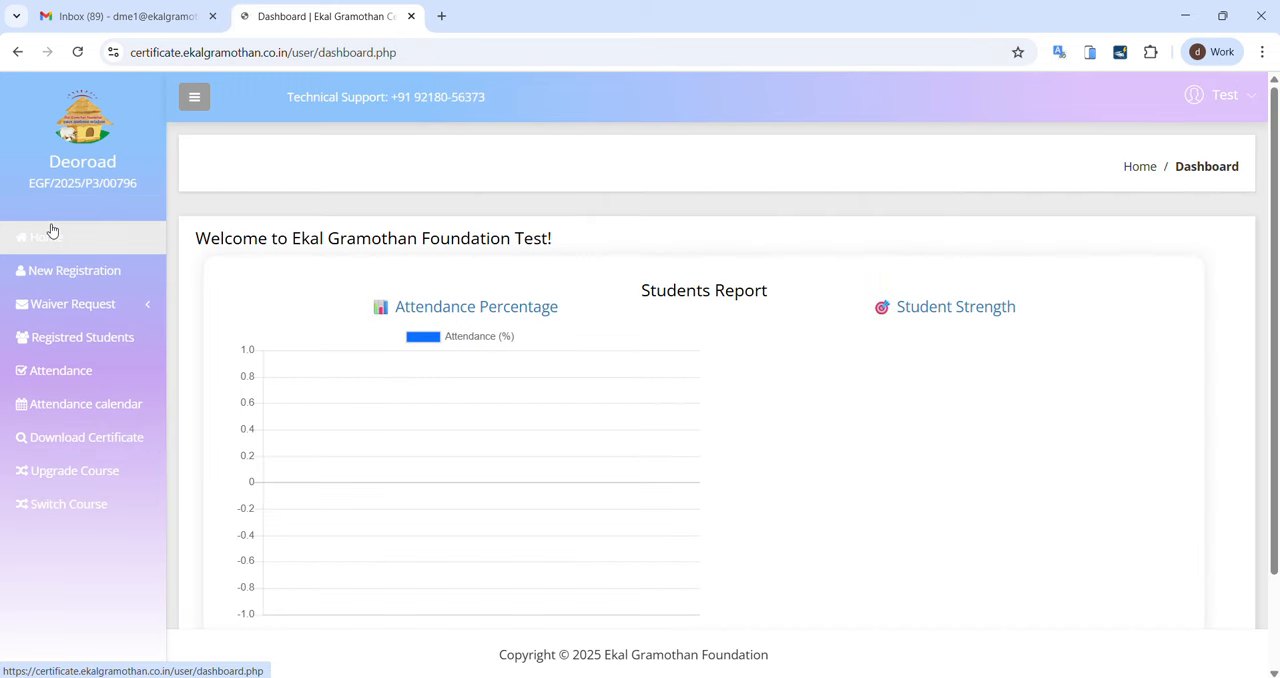
pyautogui.scroll(-2, 660, 300)
pyautogui.scroll(2, 702, 306)
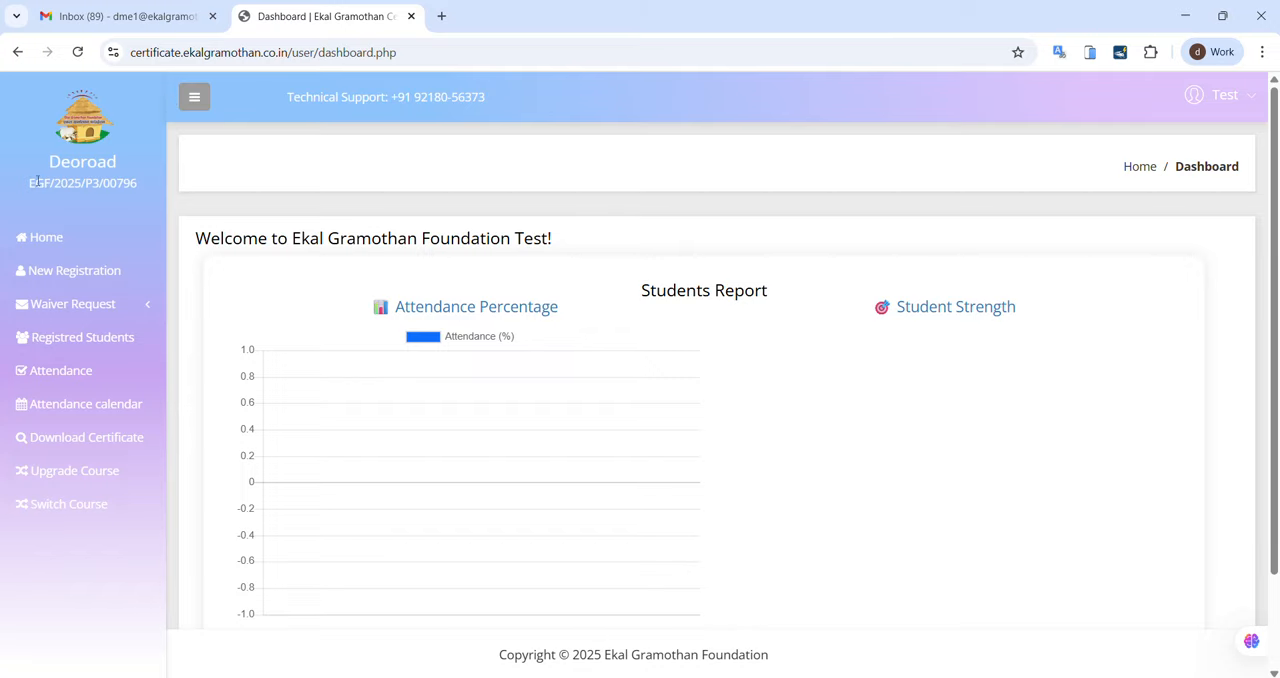
pyautogui.moveTo(50, 160); pyautogui.dragTo(113, 172)
pyautogui.click(45, 222)
pyautogui.moveTo(32, 183); pyautogui.dragTo(146, 183)
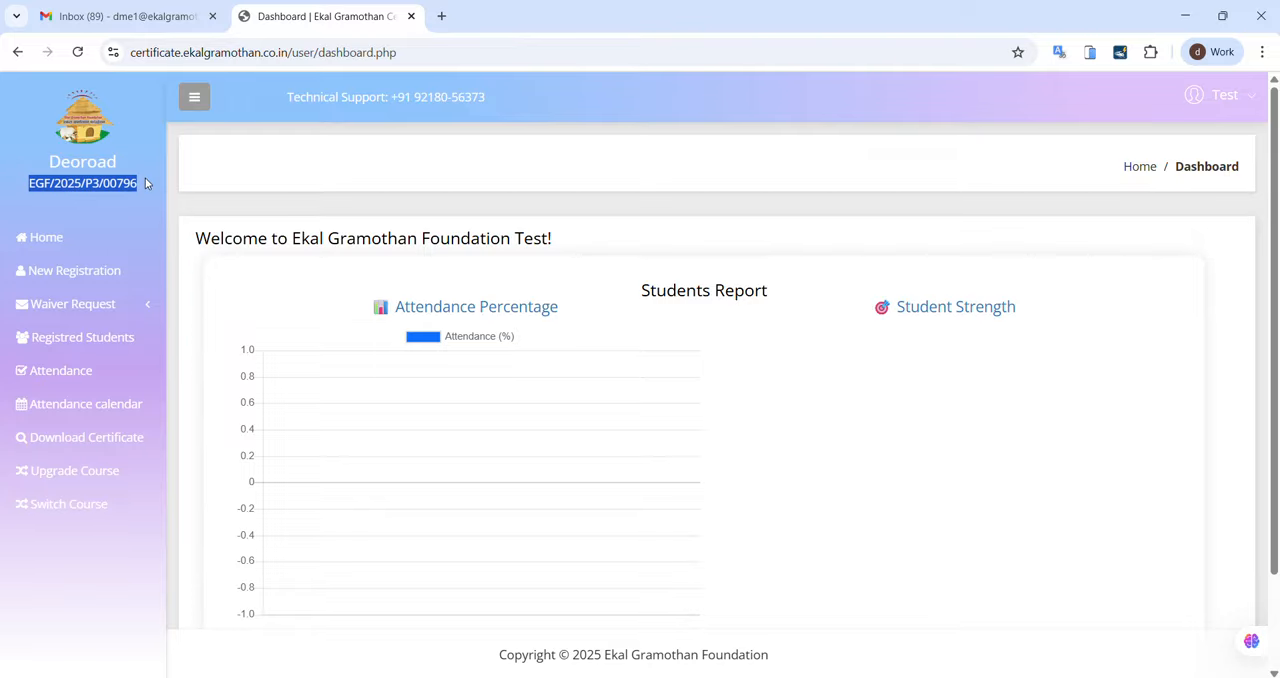
pyautogui.click(42, 198)
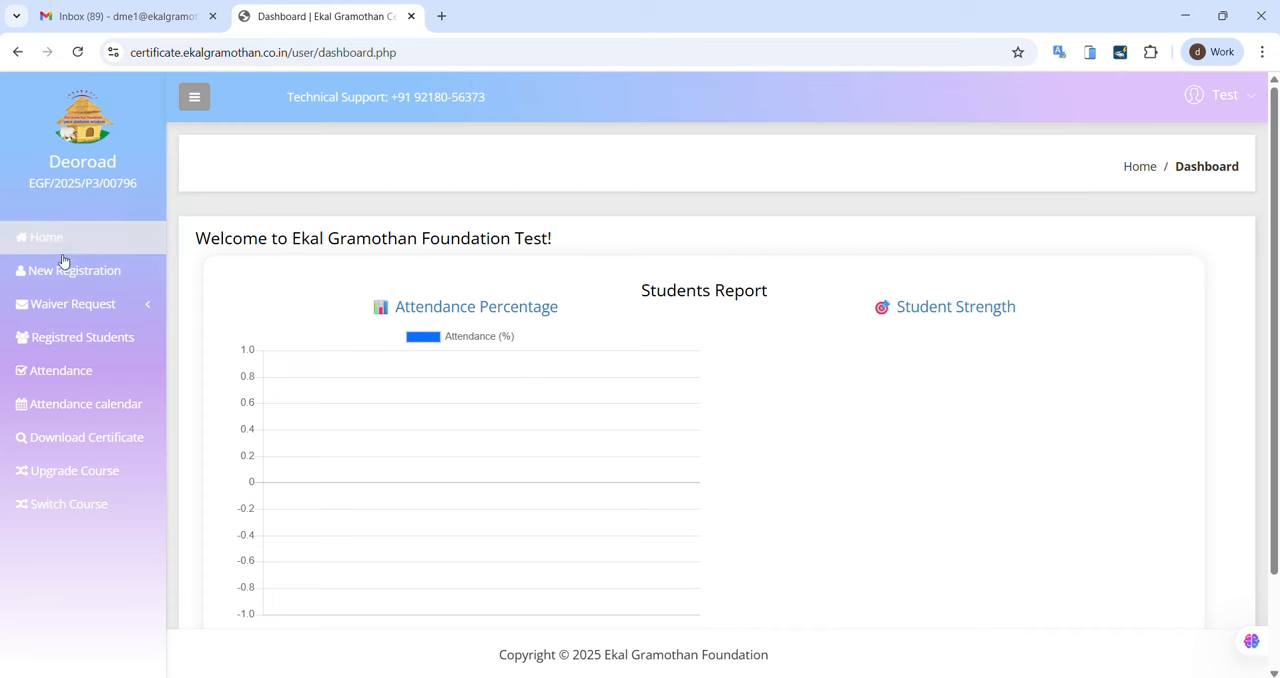
pyautogui.scroll(-2, 735, 387)
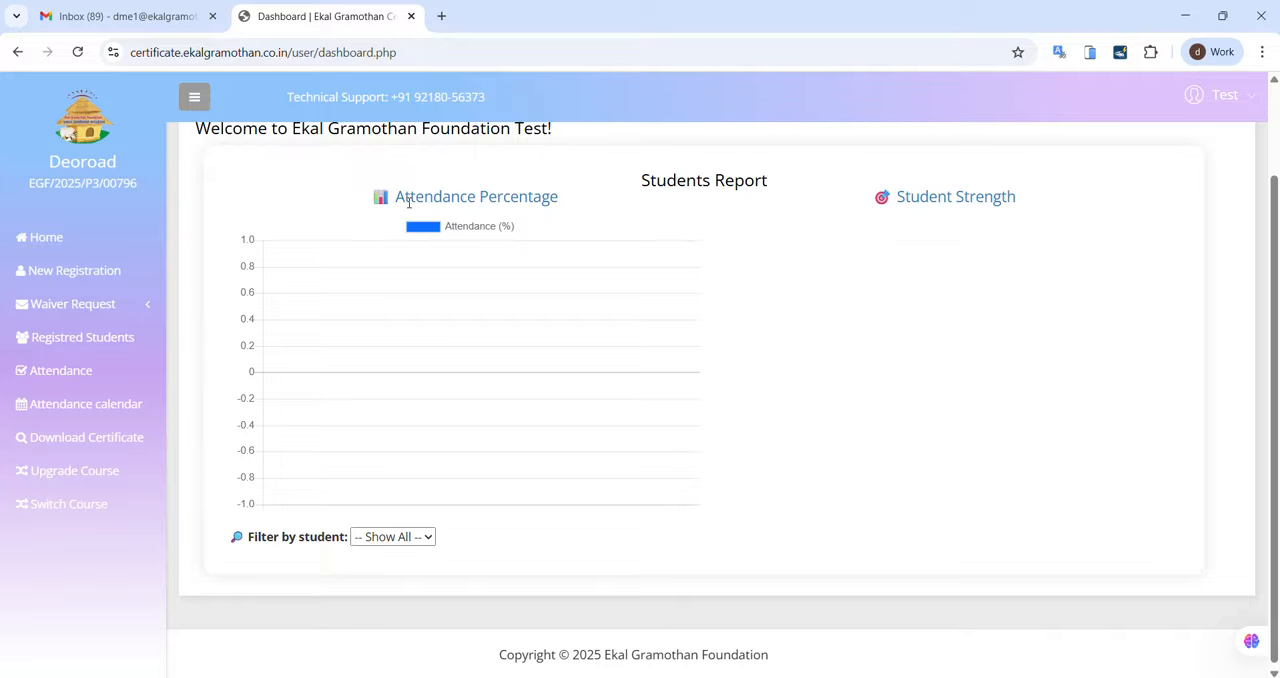
pyautogui.scroll(-1, 510, 335)
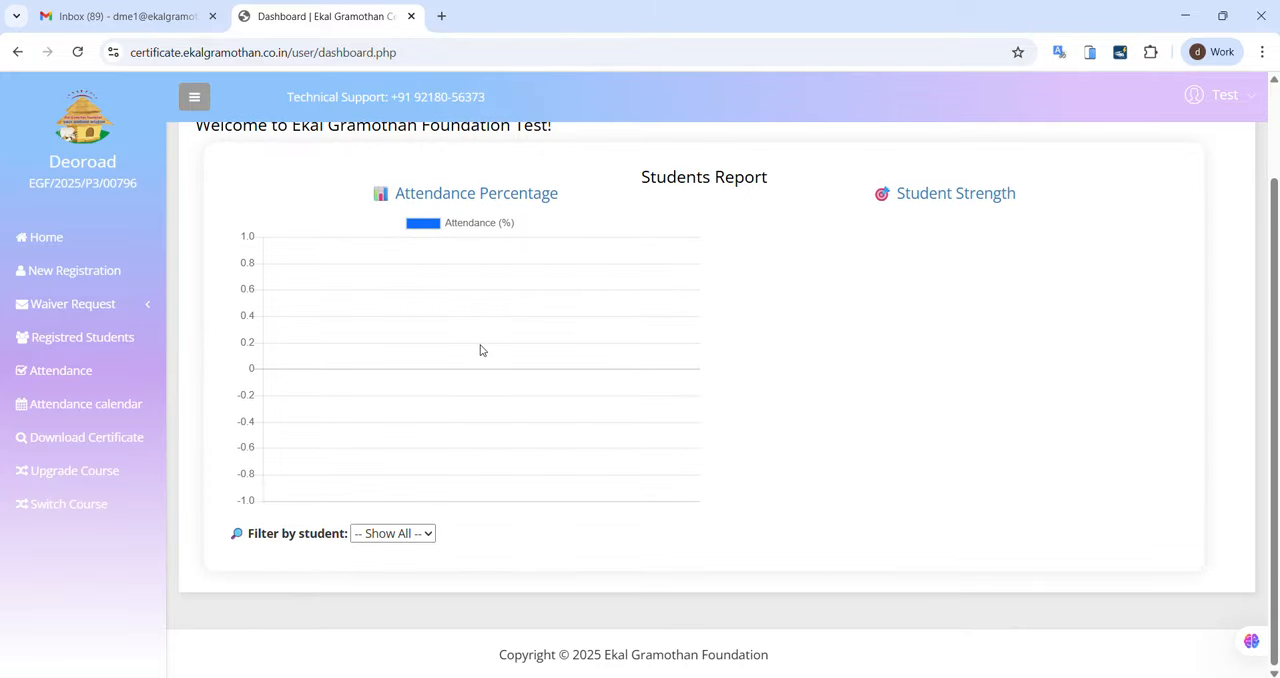
# Step: Open the form for a new student registration and look over its full length
pyautogui.click(39, 277)
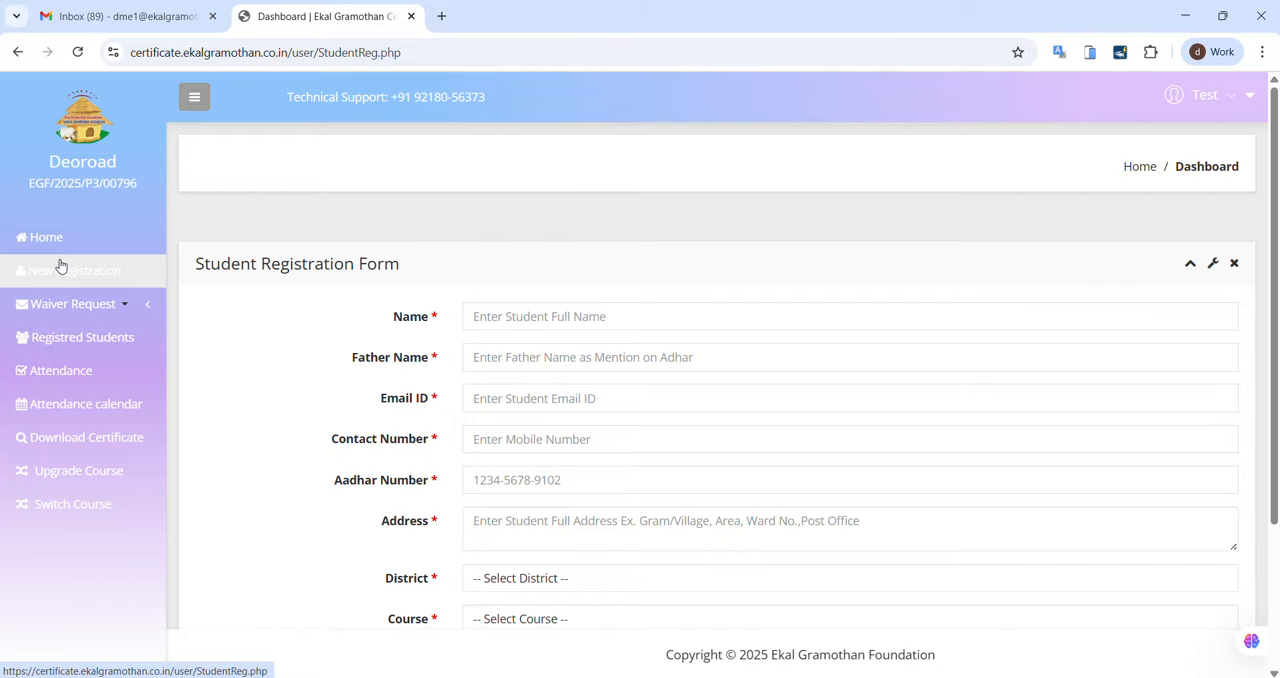
pyautogui.scroll(-2, 546, 295)
pyautogui.scroll(2, 548, 293)
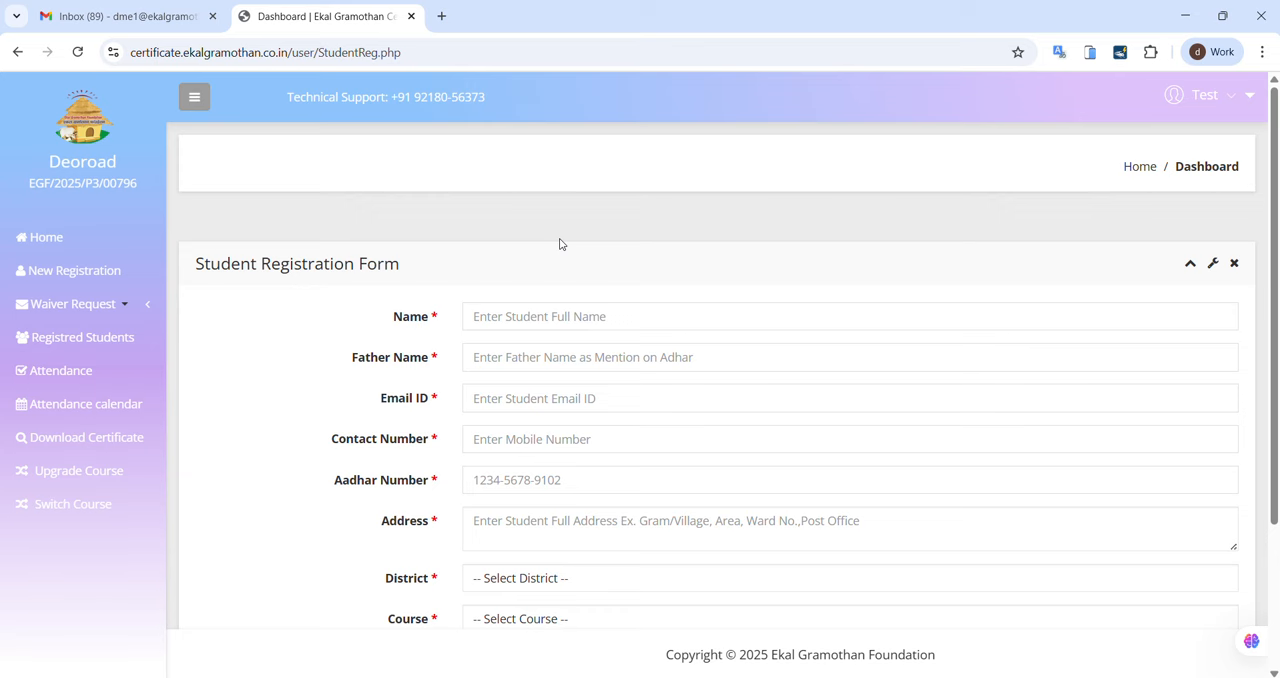
# Step: Check the name, father name, email ID, contact number and Aadhar number fields of the student registration form
pyautogui.click(535, 317)
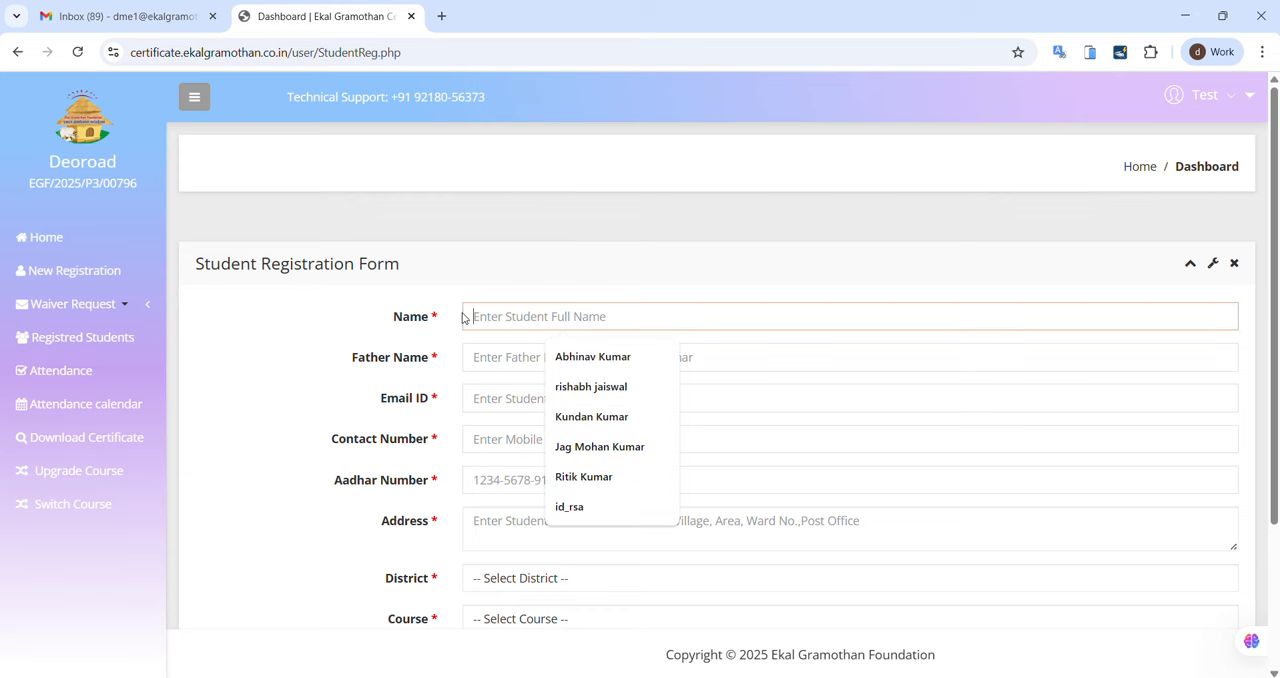
pyautogui.click(501, 365)
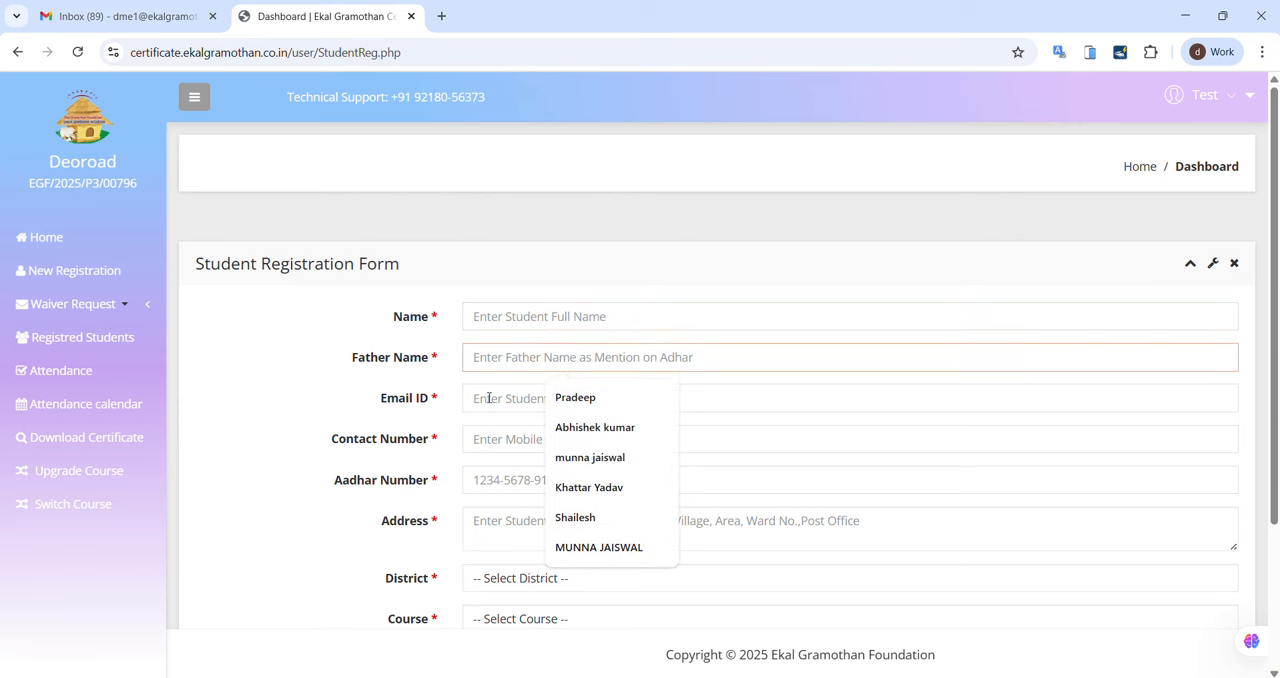
pyautogui.click(489, 398)
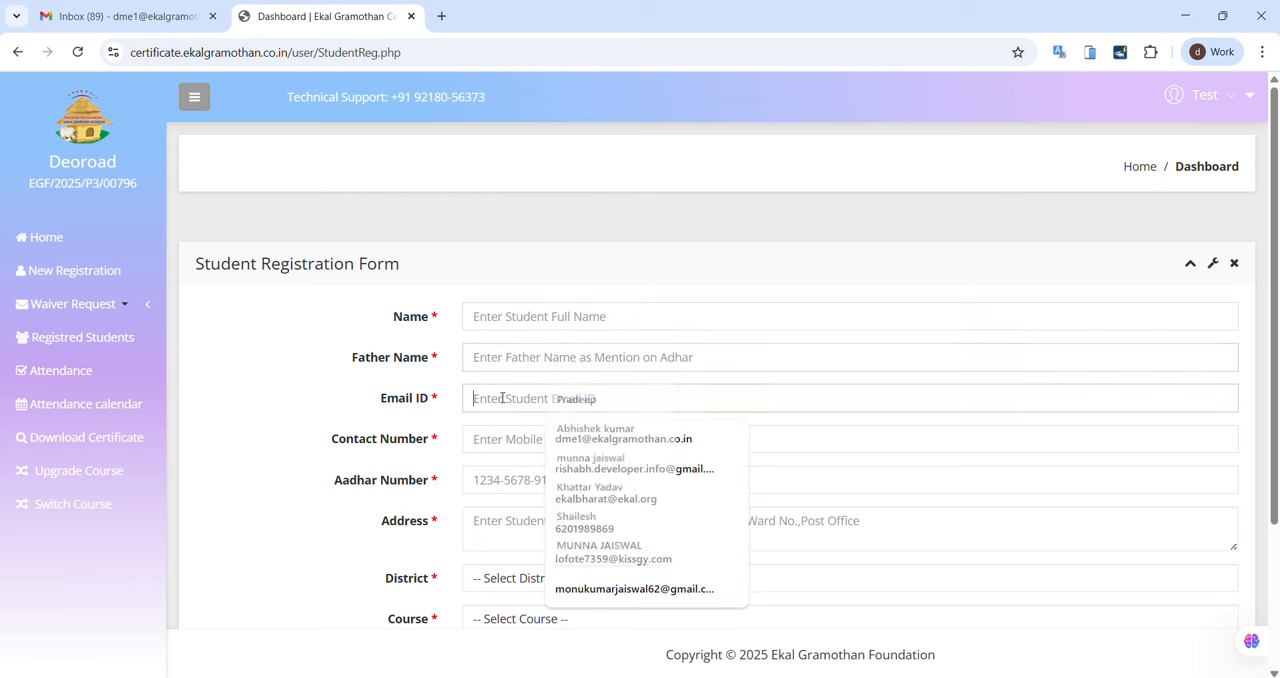
pyautogui.click(487, 449)
pyautogui.scroll(-3, 330, 420)
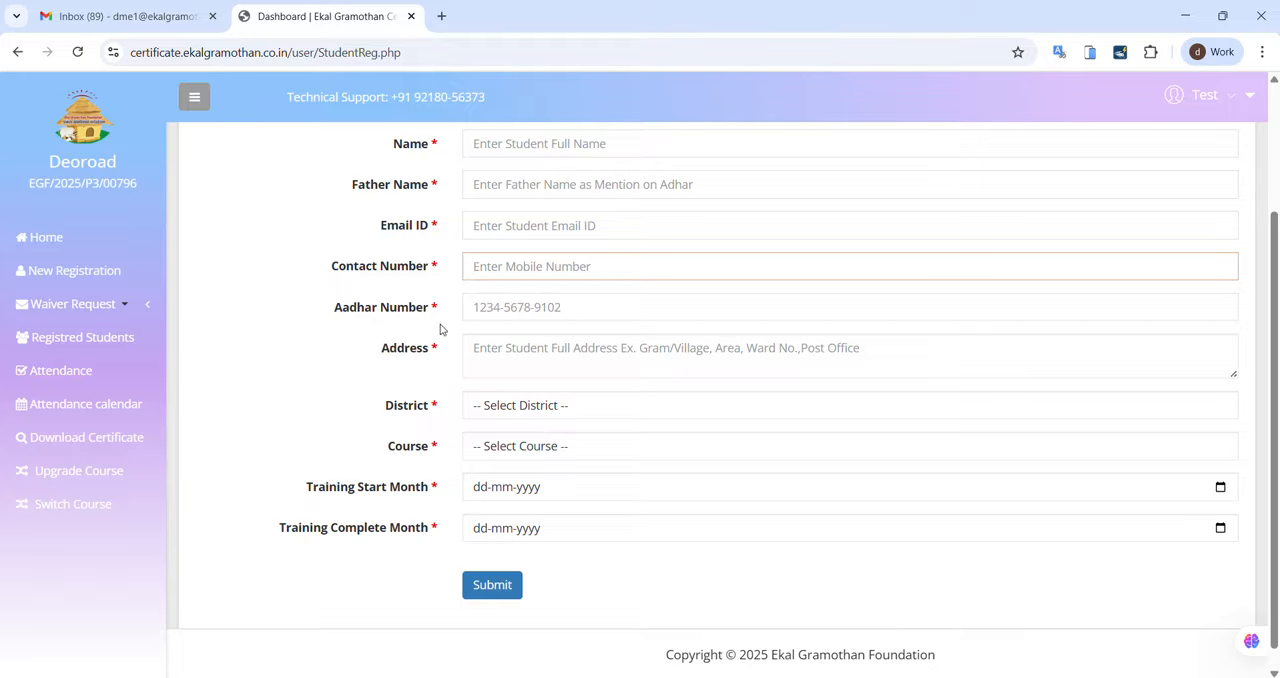
pyautogui.click(482, 309)
pyautogui.scroll(3, 490, 320)
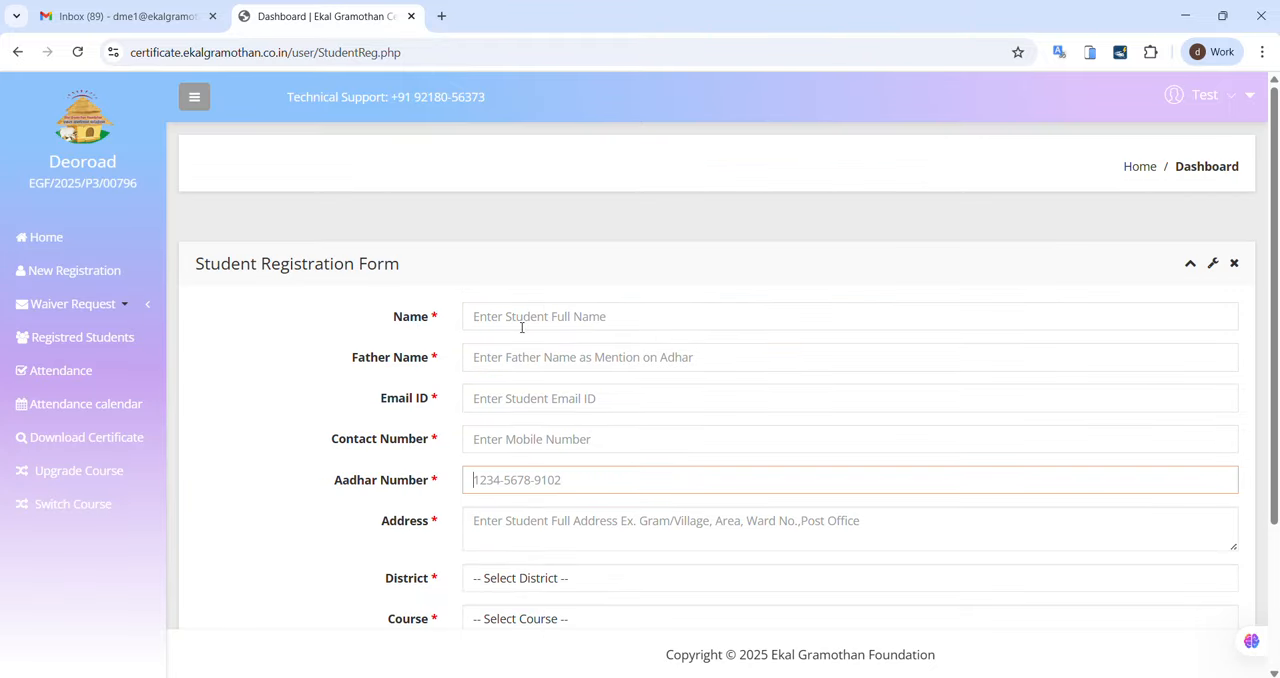
# Step: Enter the student's full name and the father's name in the student registration form using the saved suggestions
pyautogui.click(522, 318)
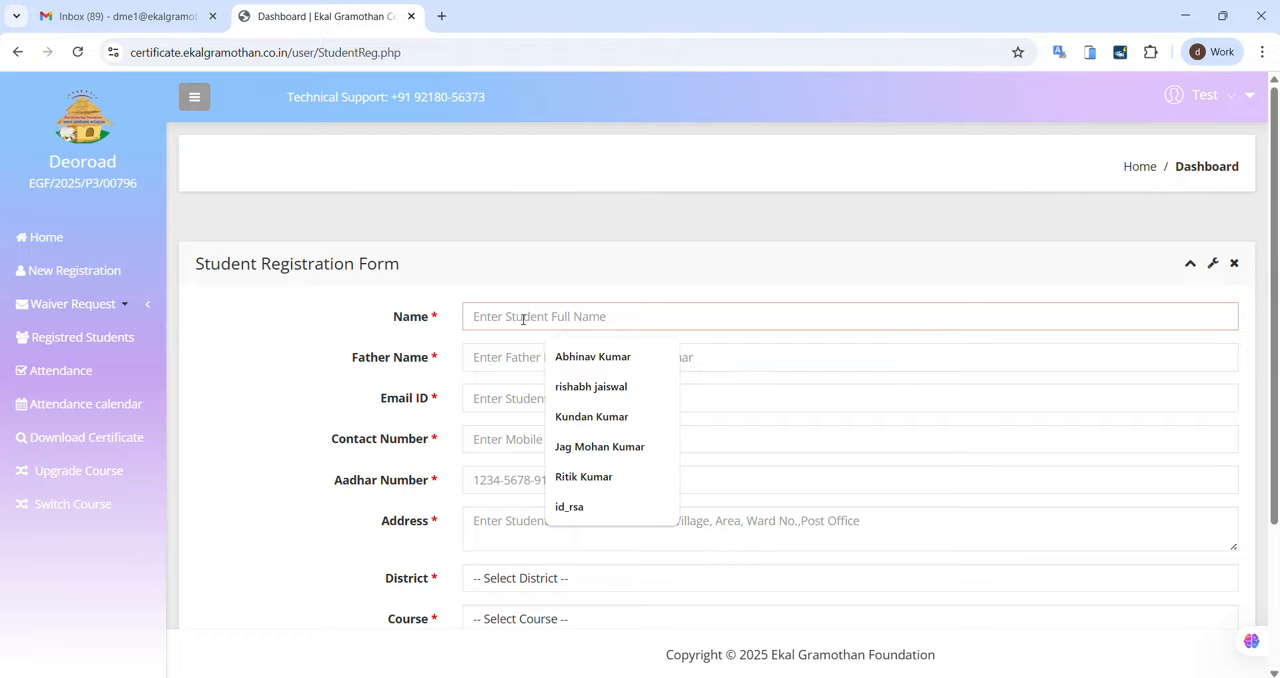
pyautogui.click(587, 357)
pyautogui.click(490, 364)
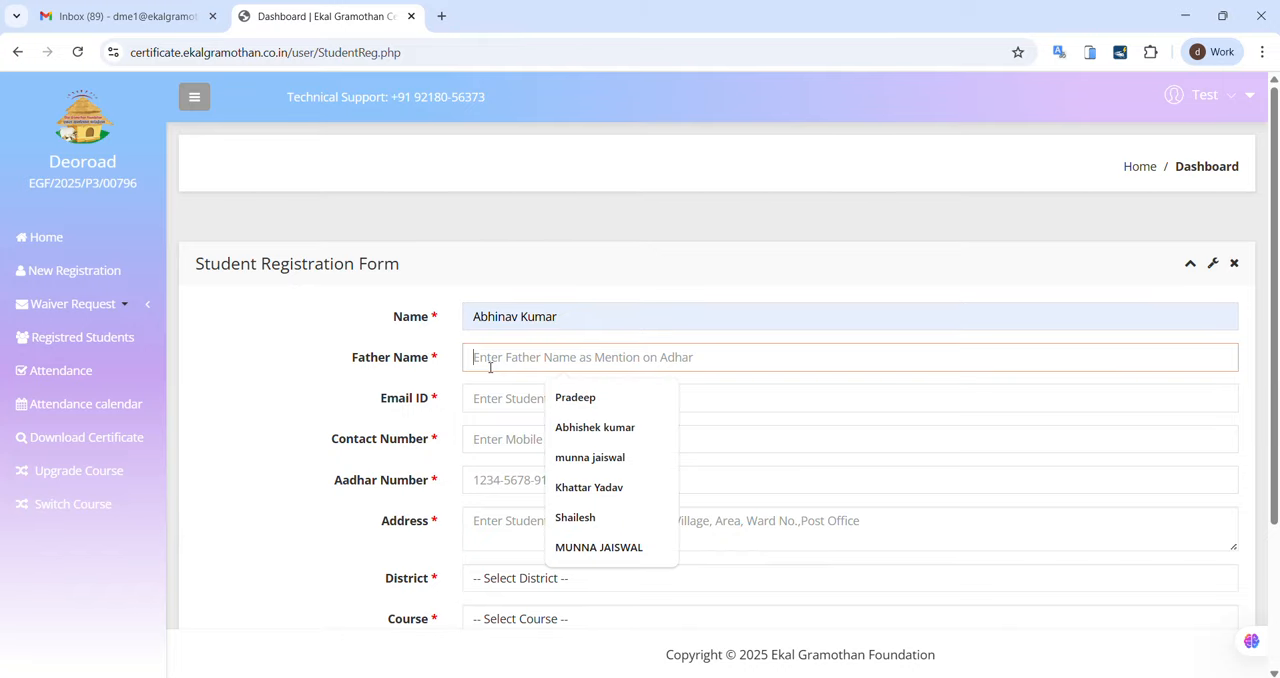
pyautogui.click(596, 428)
# Step: Fill in the student's email ID in the registration form
pyautogui.click(508, 403)
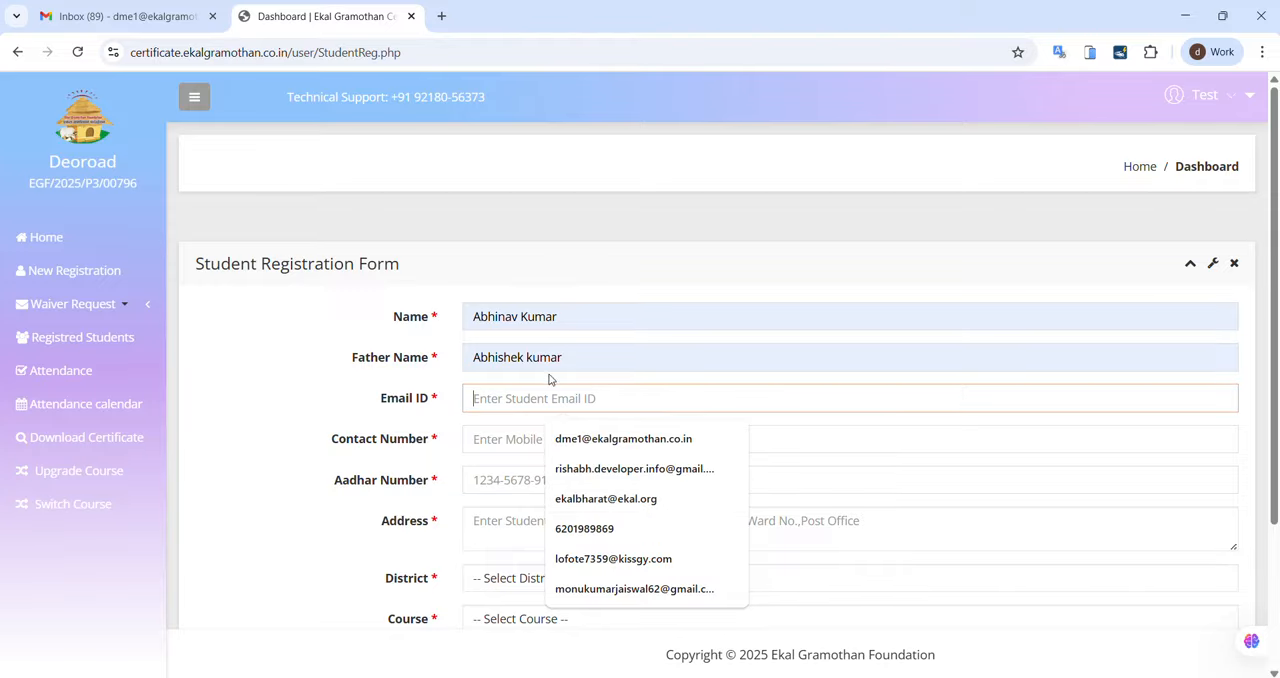
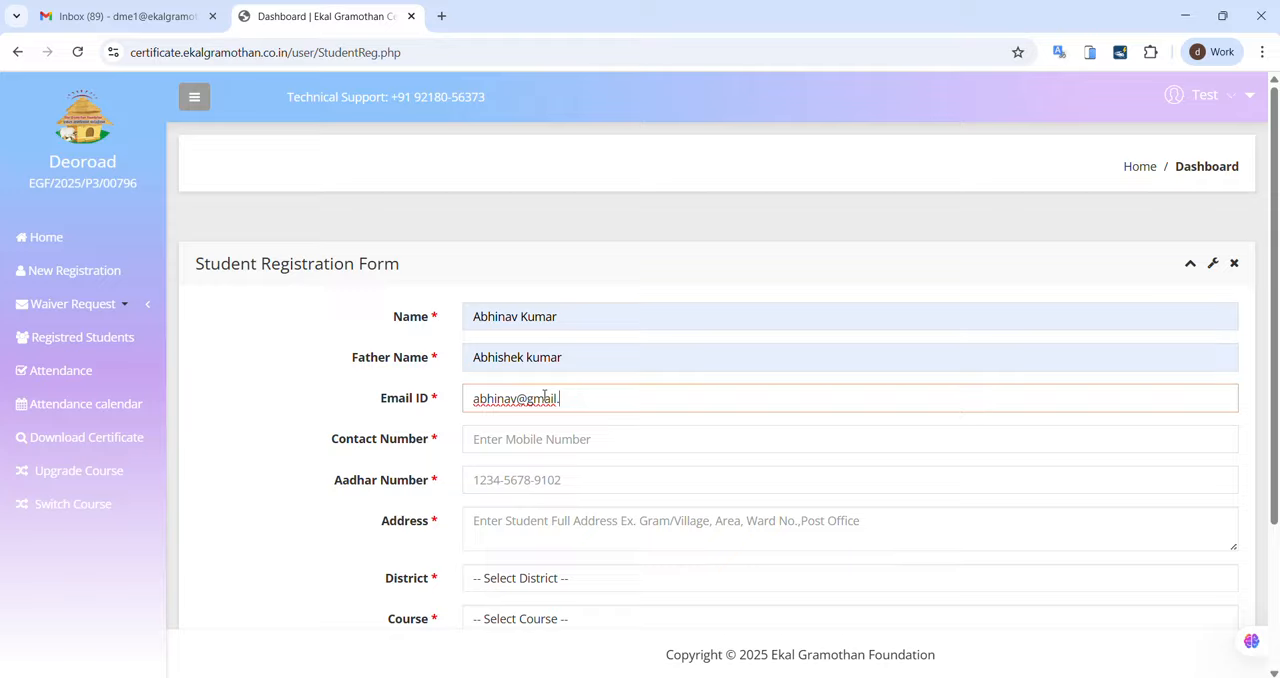
# Step: Enter the student's ten-digit mobile number as the contact number
pyautogui.click(552, 451)
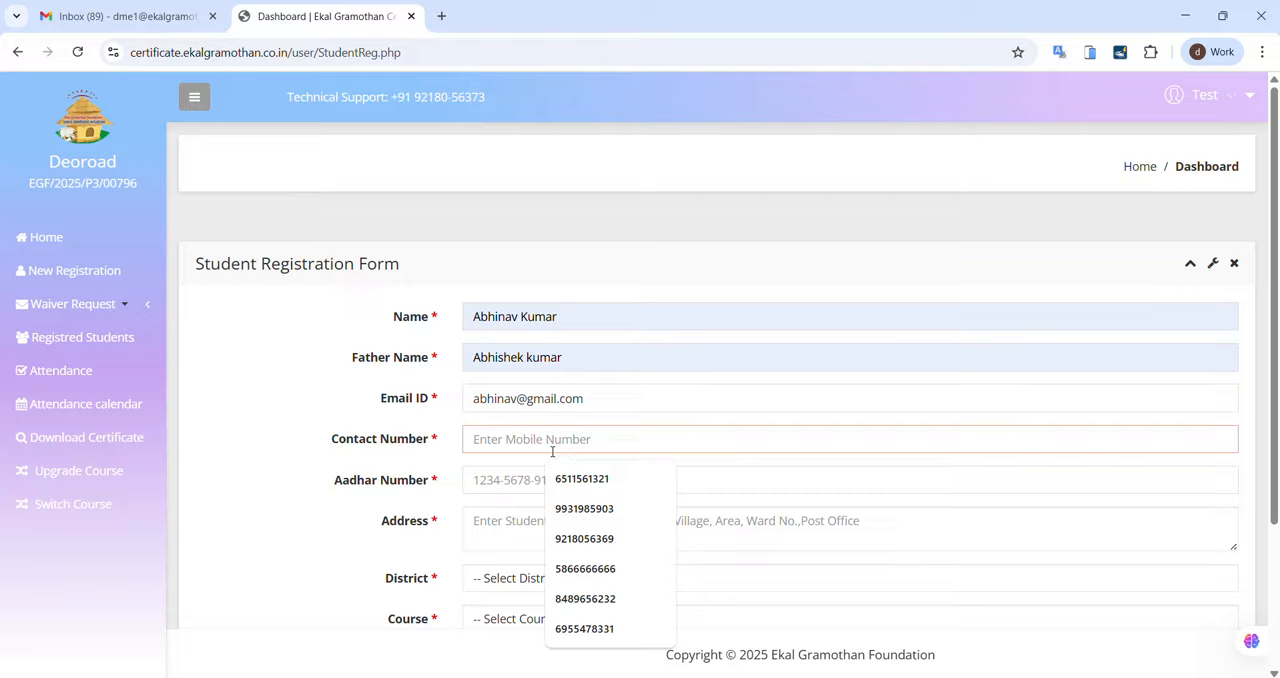
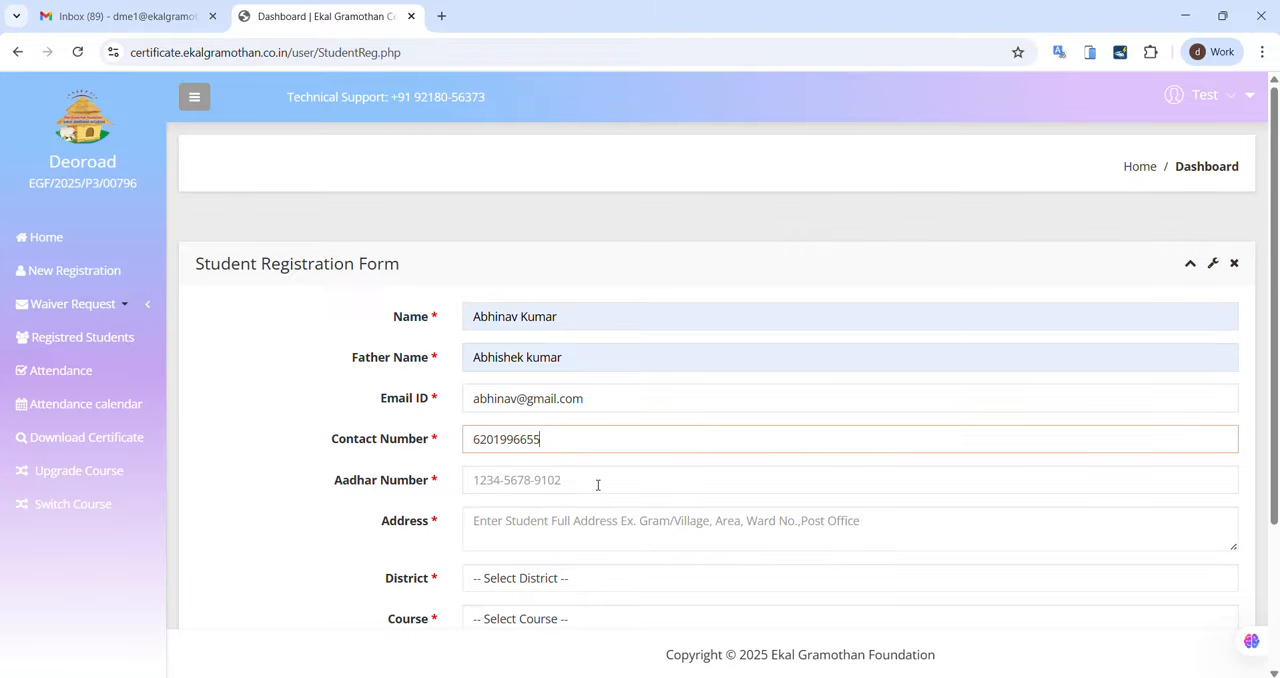
# Step: Enter the student's twelve-digit Aadhar number in hyphen-separated groups of four
pyautogui.scroll(-2, 571, 466)
pyautogui.click(492, 285)
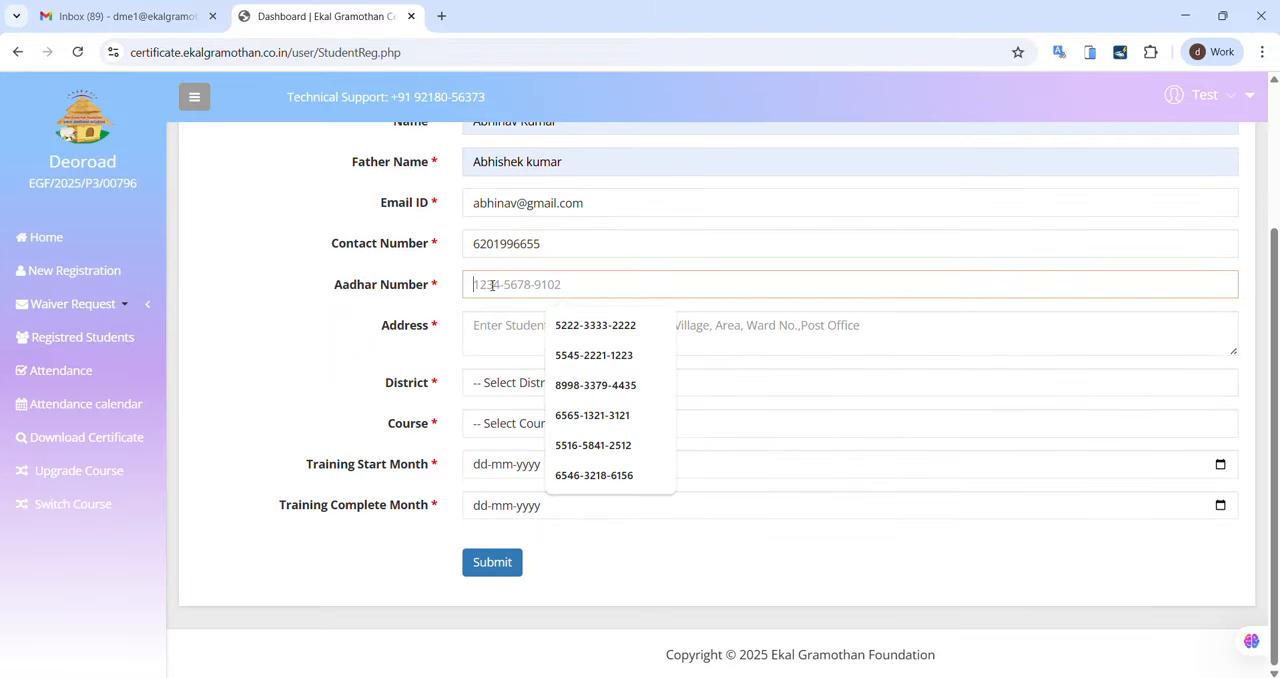
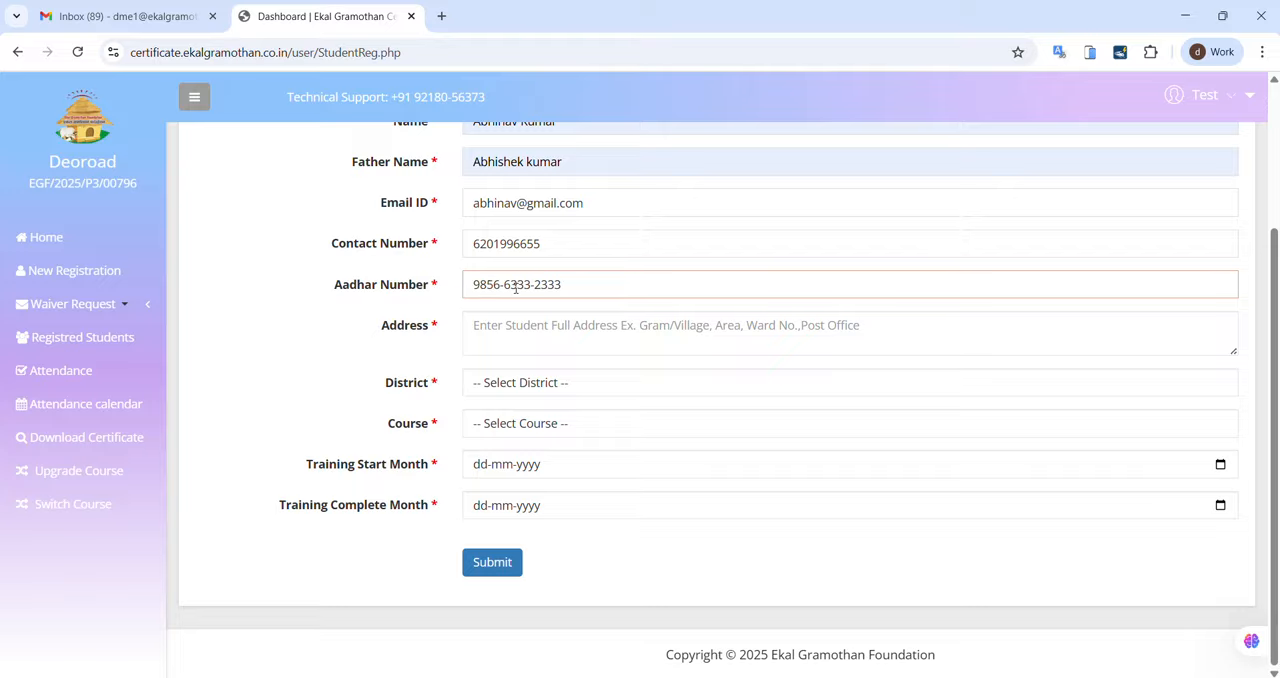
# Step: Fill in the student's address in the registration form, correcting the spelling of the town
pyautogui.click(536, 317)
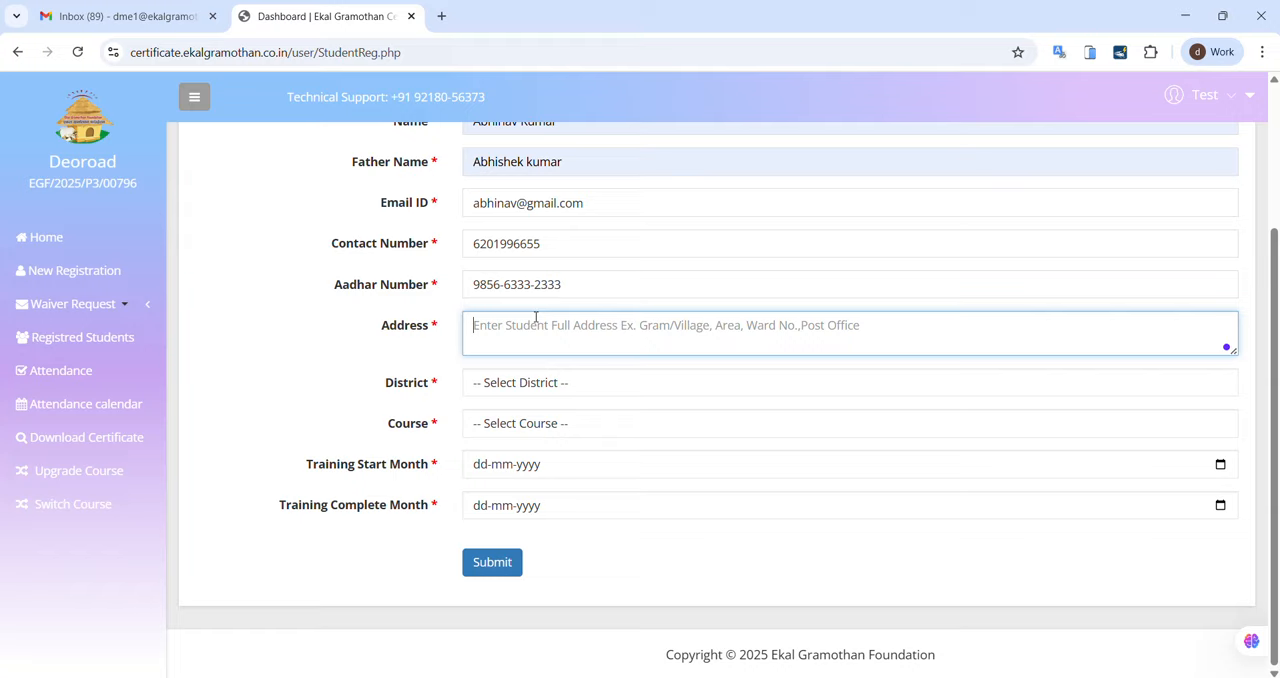
pyautogui.write('Bodhya')
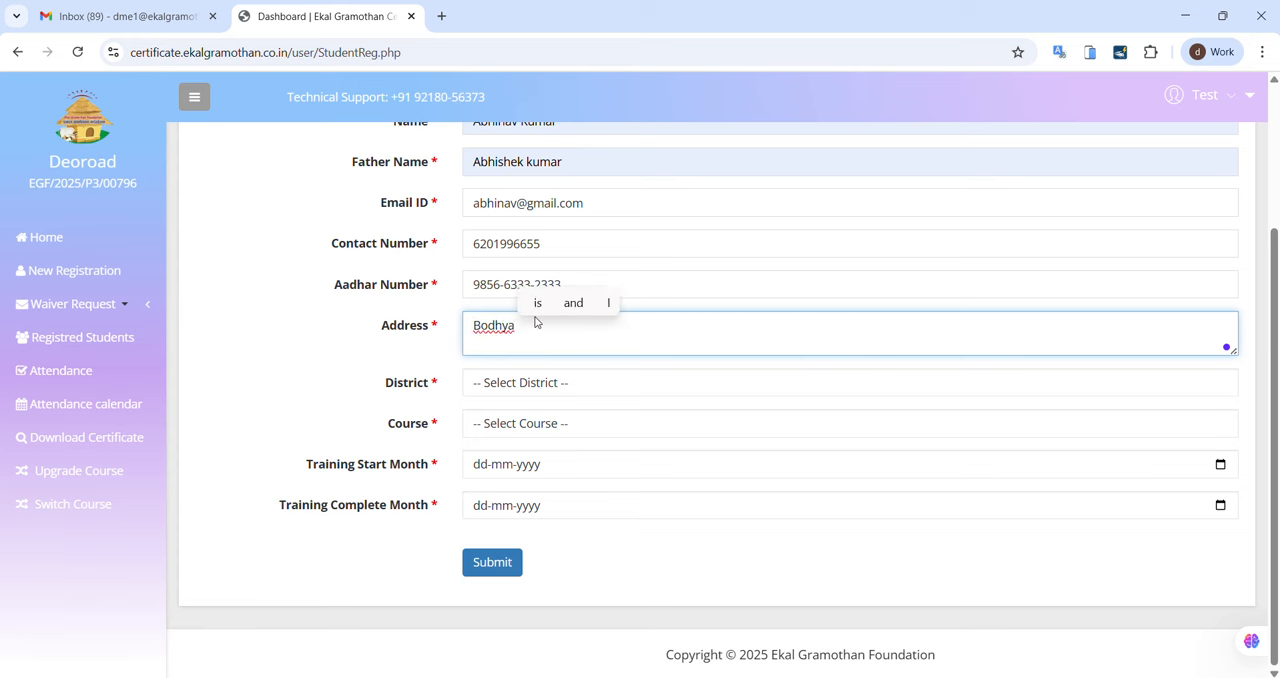
pyautogui.press('BackSpace')
pyautogui.press('BackSpace')
pyautogui.press('BackSpace')
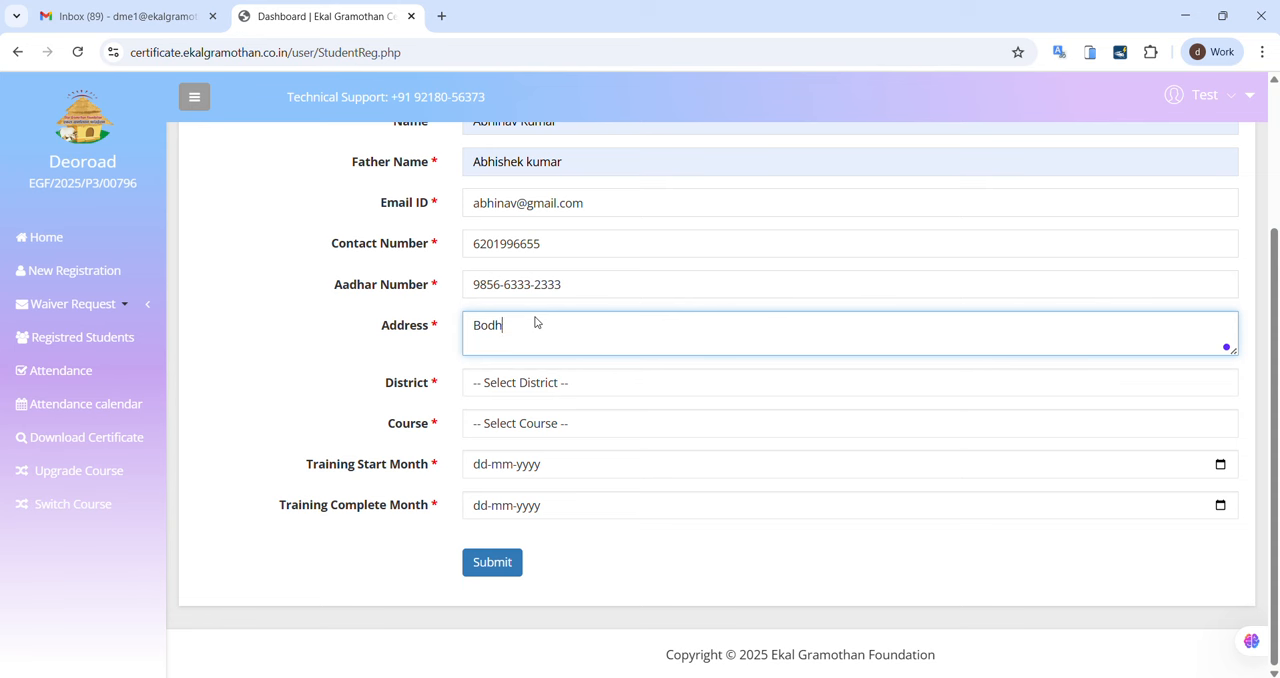
pyautogui.write('gya ')
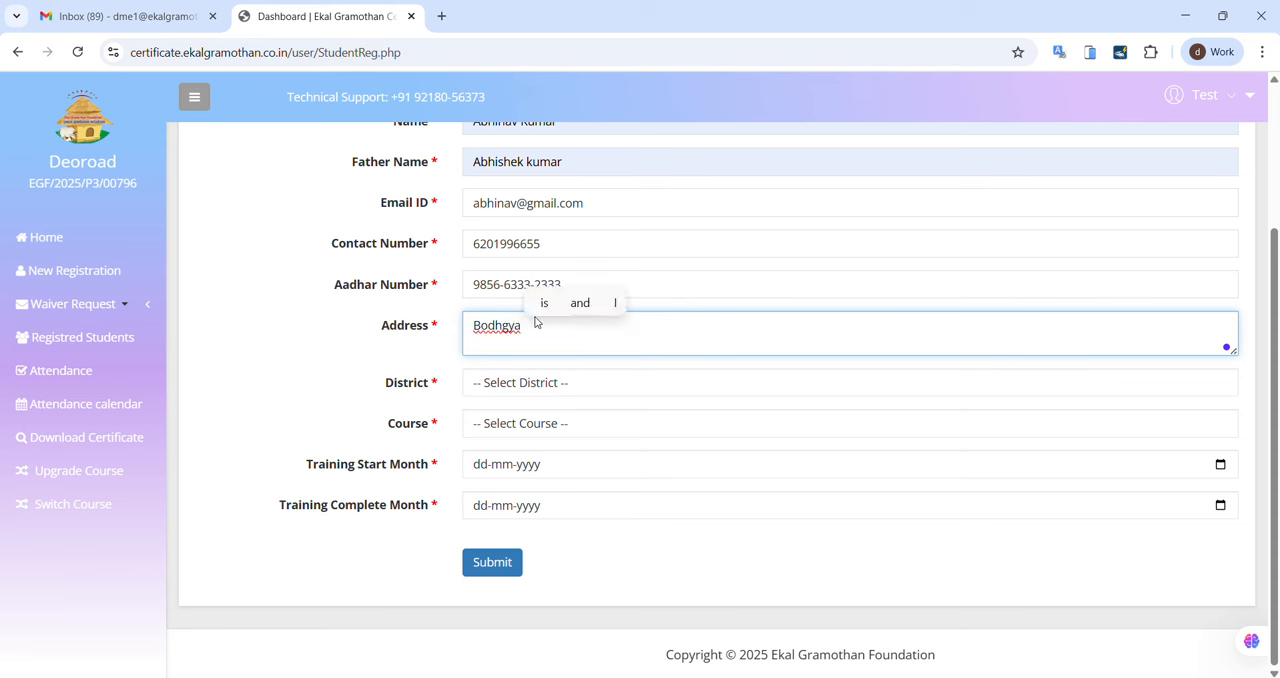
pyautogui.write('bihar')
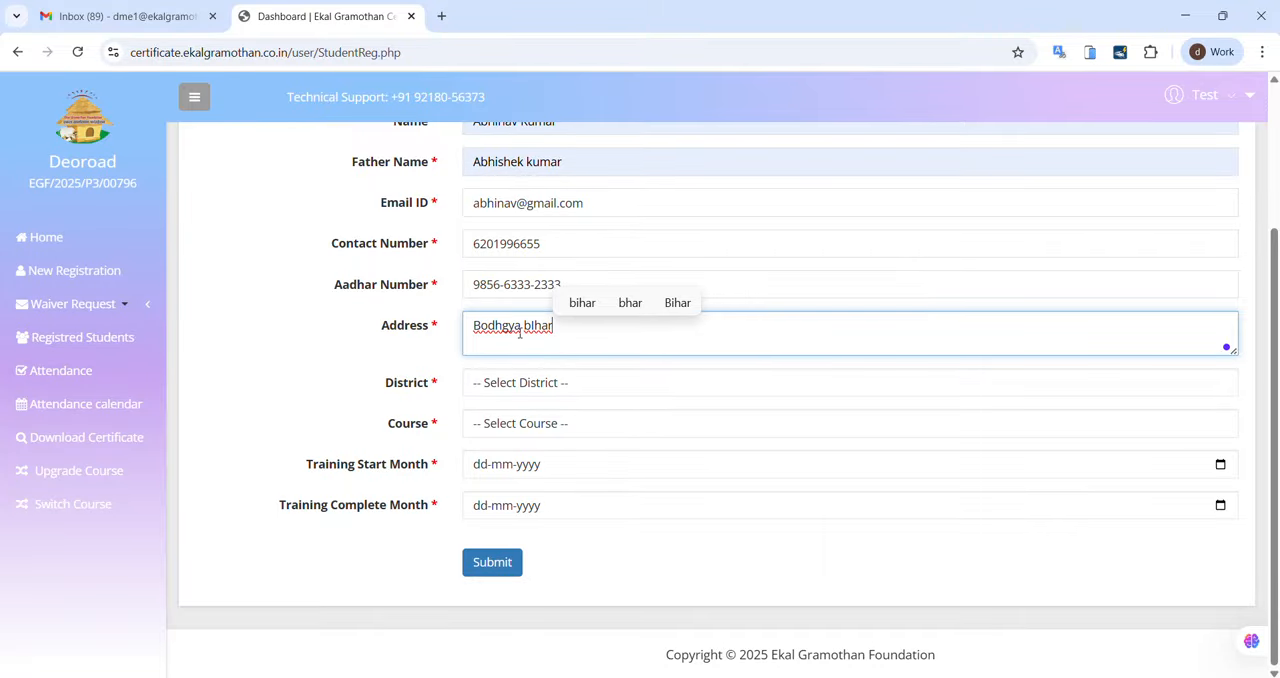
pyautogui.click(396, 356)
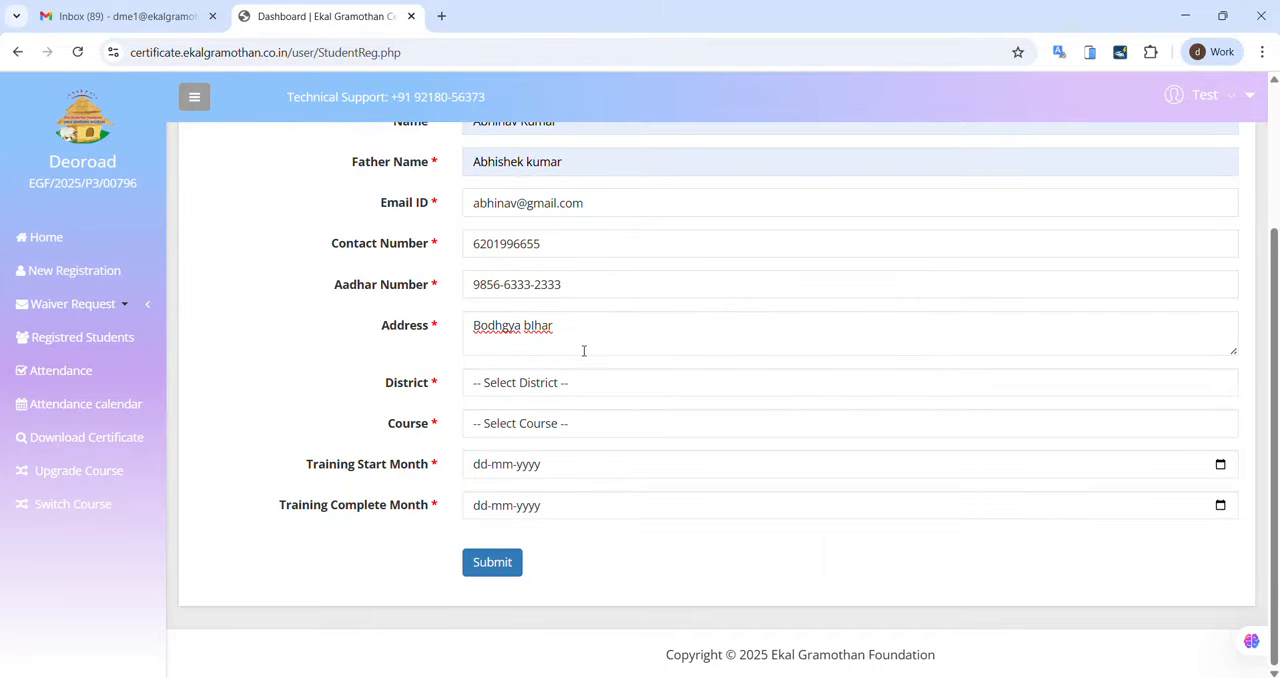
# Step: Look through the available districts and choose Gaya as the student's district
pyautogui.click(610, 390)
pyautogui.scroll(-5, 591, 200)
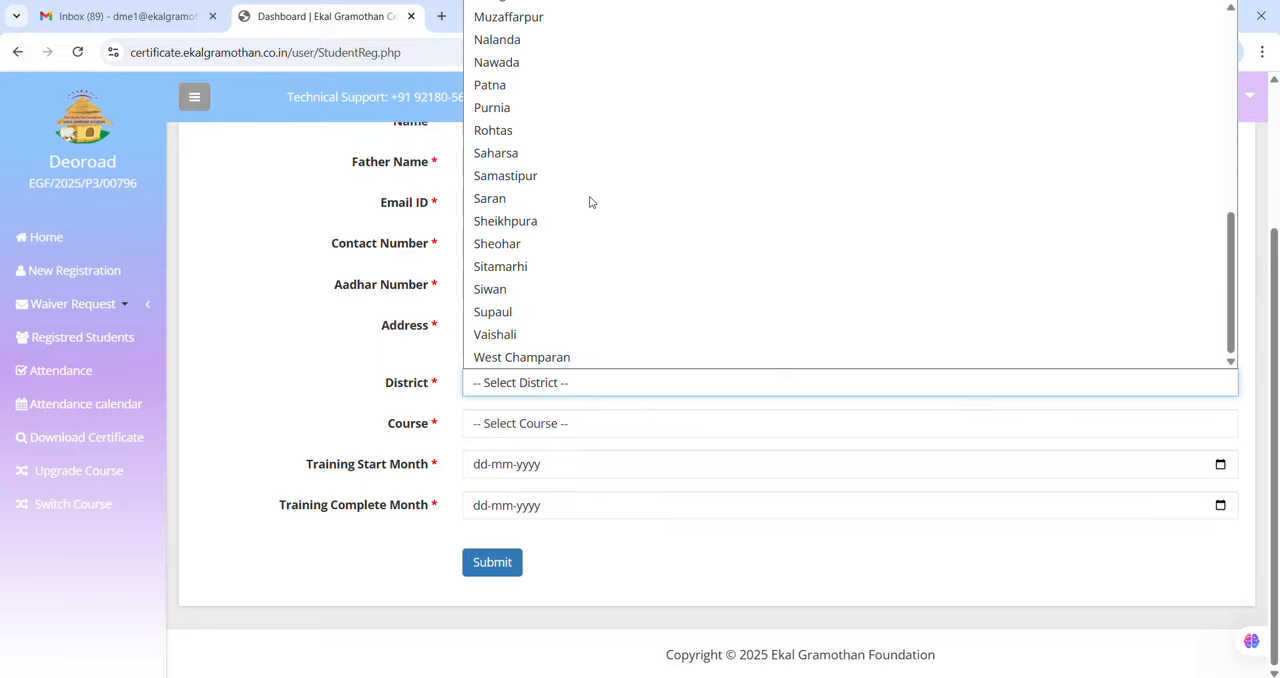
pyautogui.scroll(5, 590, 200)
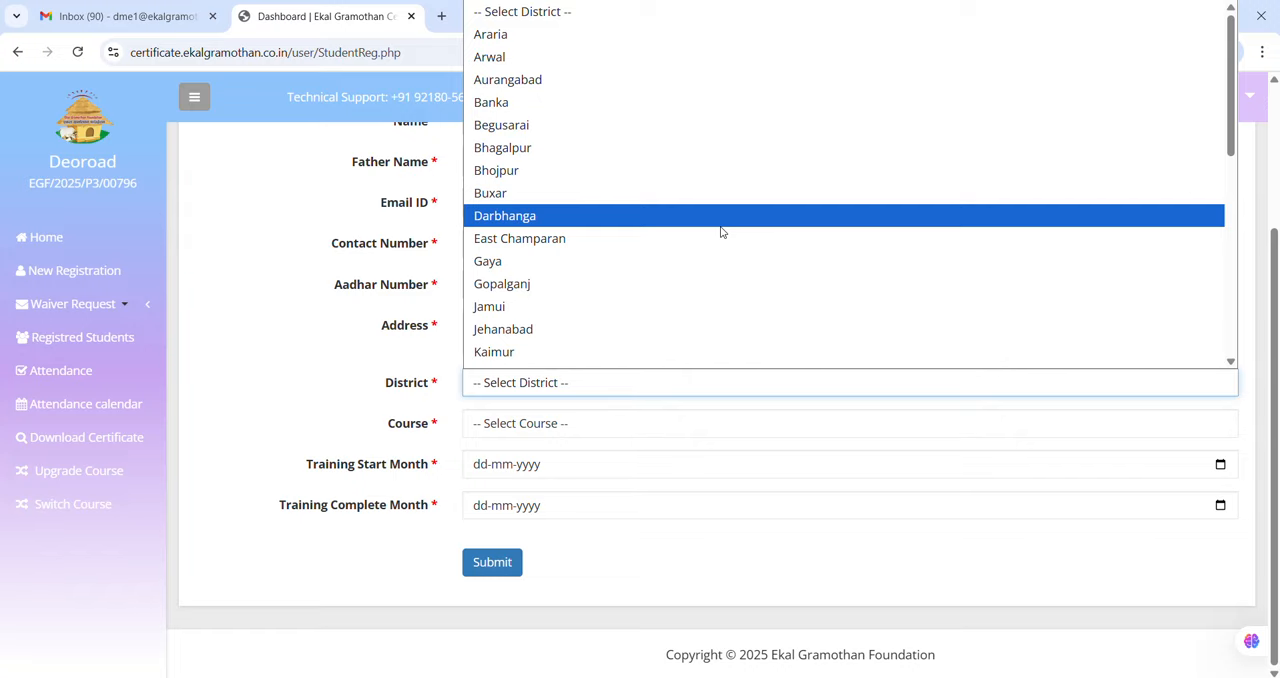
pyautogui.scroll(-5, 721, 232)
pyautogui.scroll(6, 721, 232)
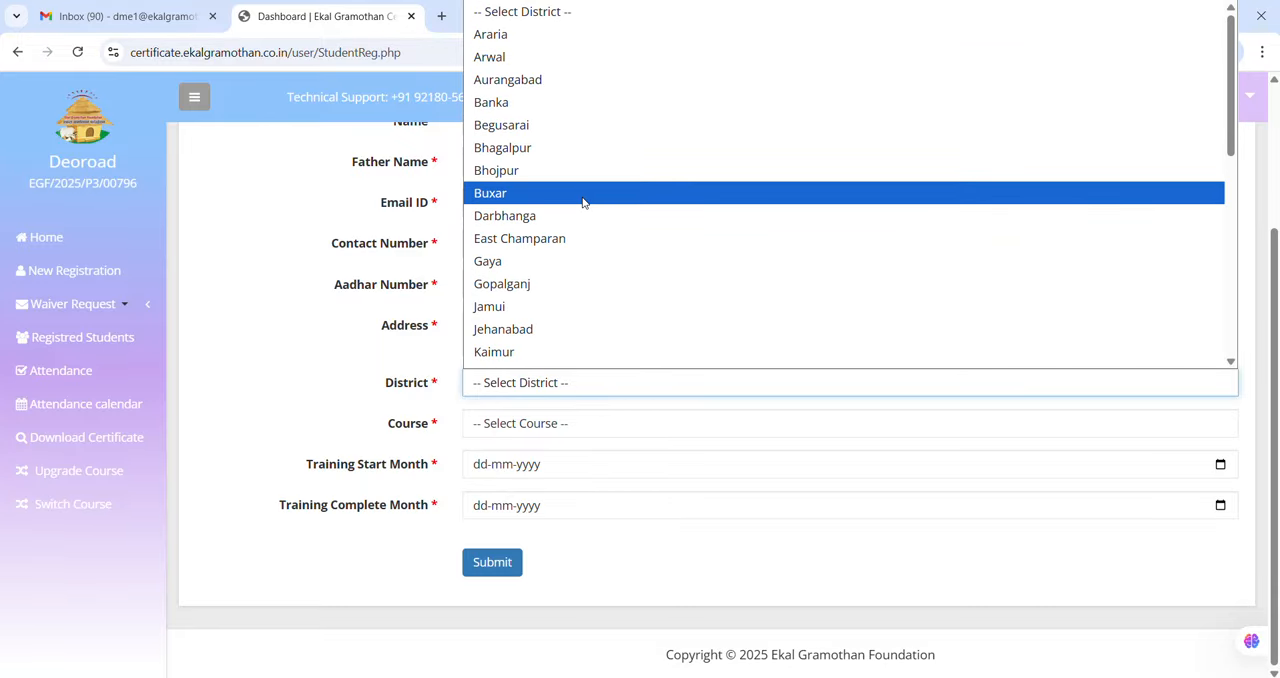
pyautogui.scroll(-2, 677, 331)
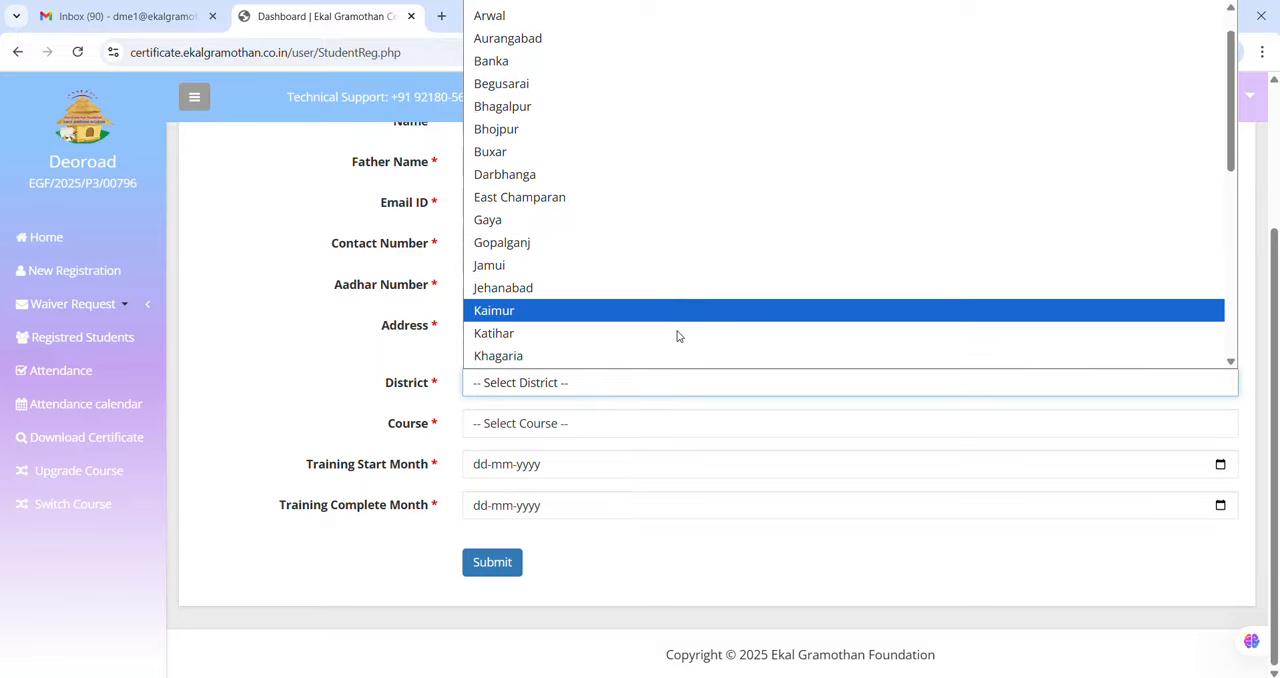
pyautogui.click(500, 190)
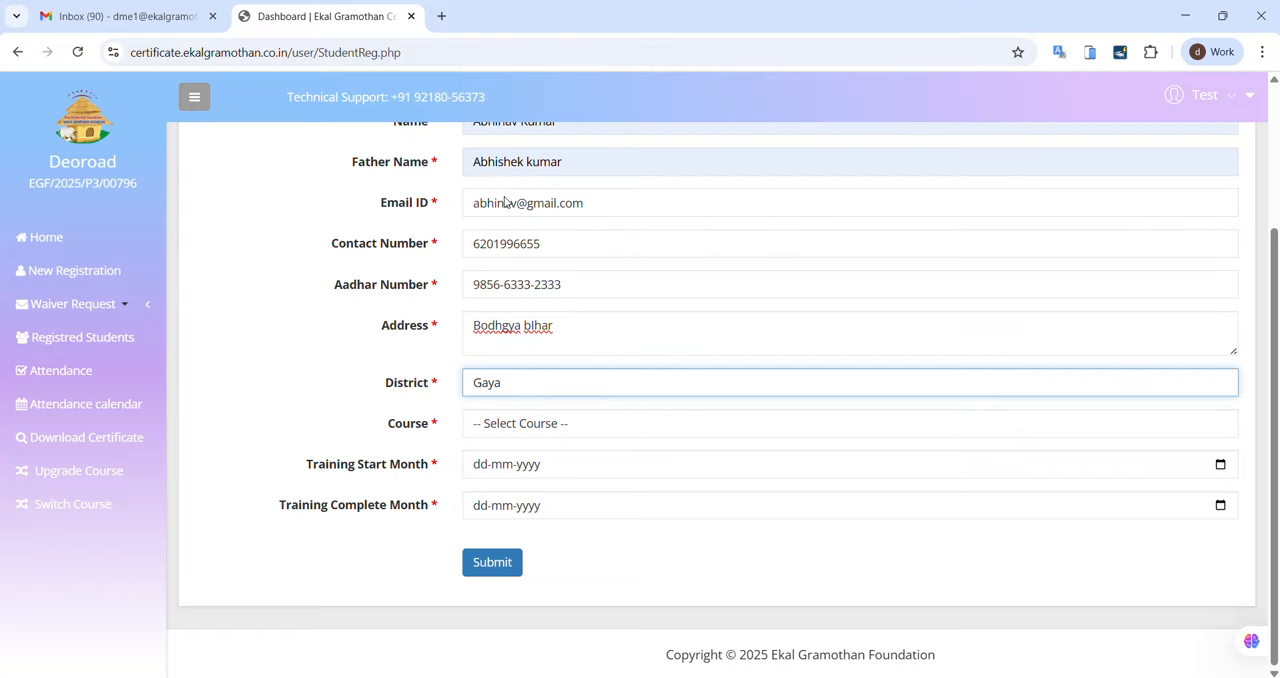
# Step: Choose Computer Training as the student's course and set its level to Basic
pyautogui.click(569, 421)
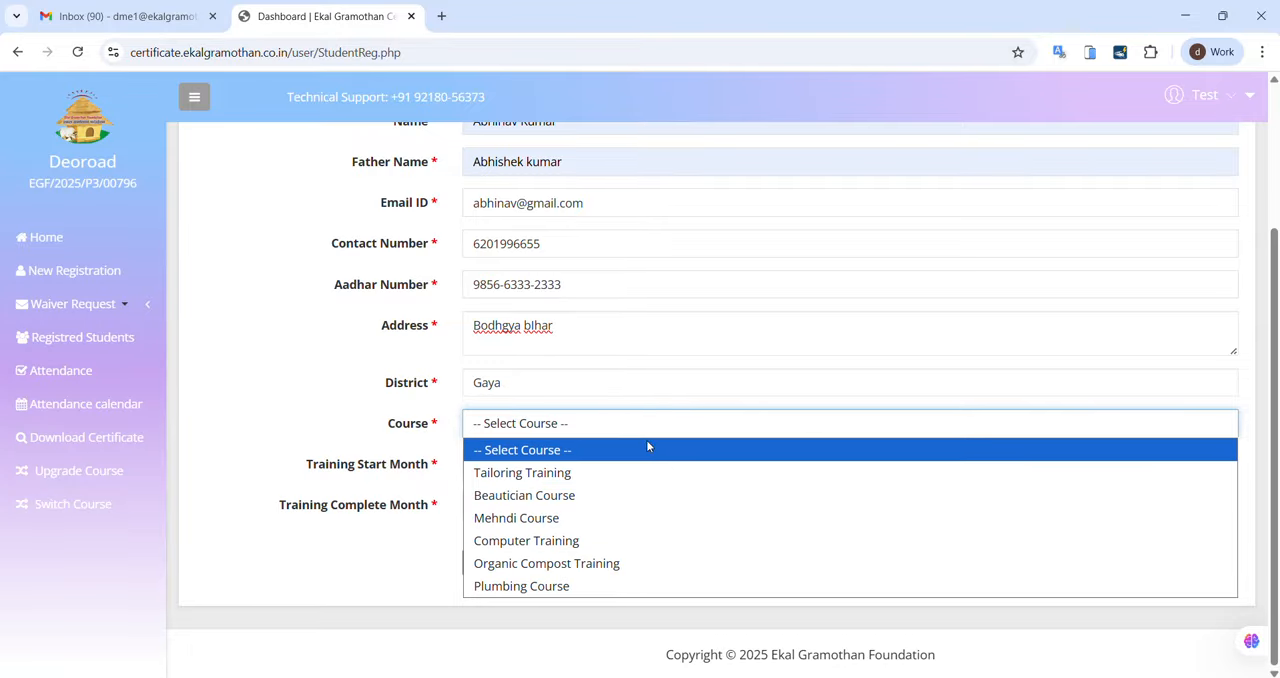
pyautogui.click(597, 537)
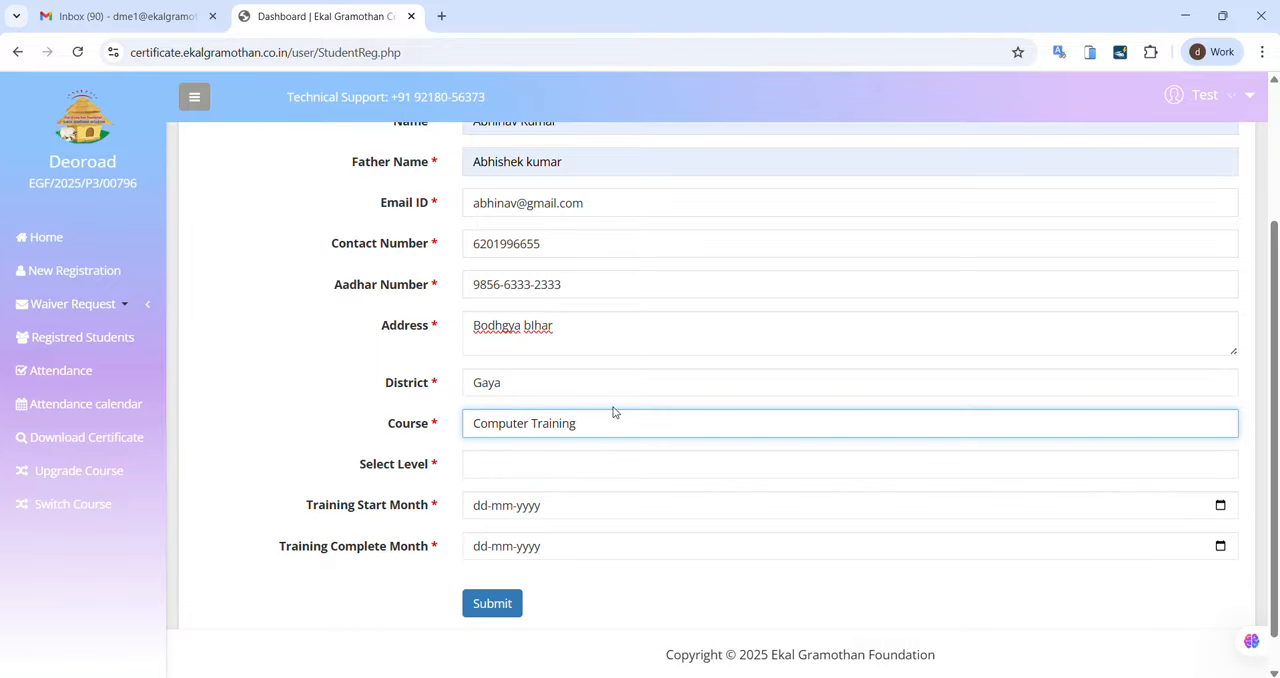
pyautogui.click(512, 472)
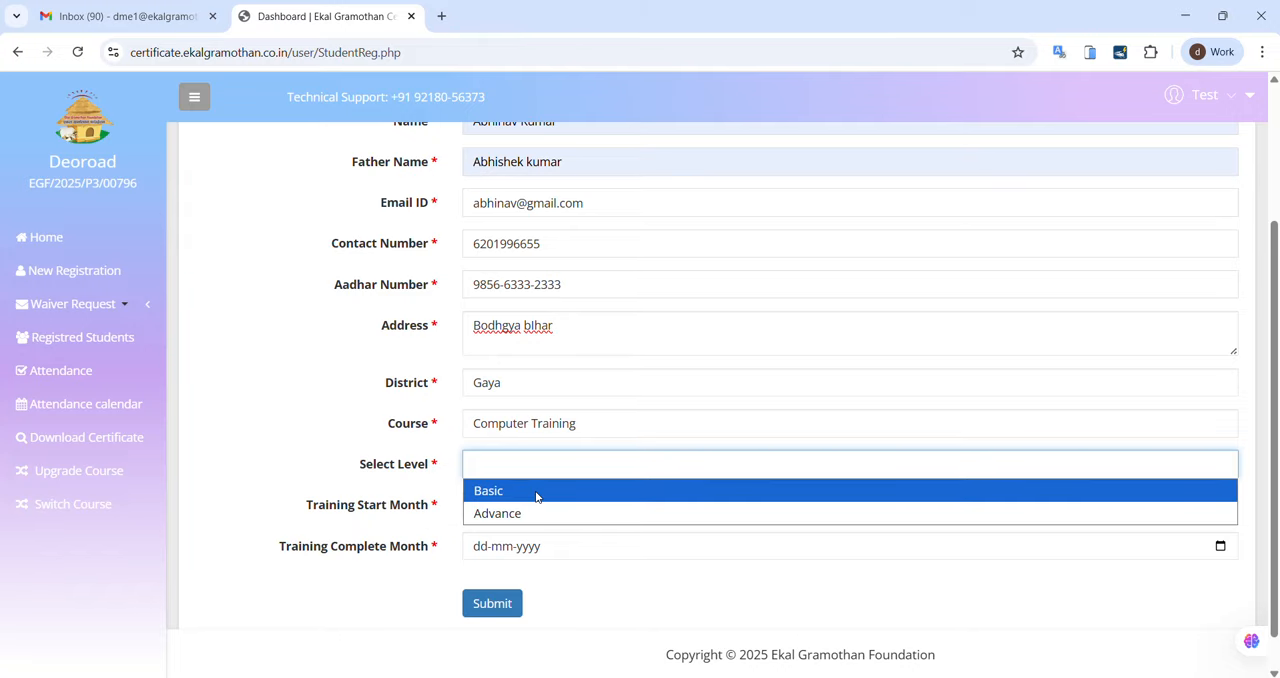
pyautogui.click(536, 491)
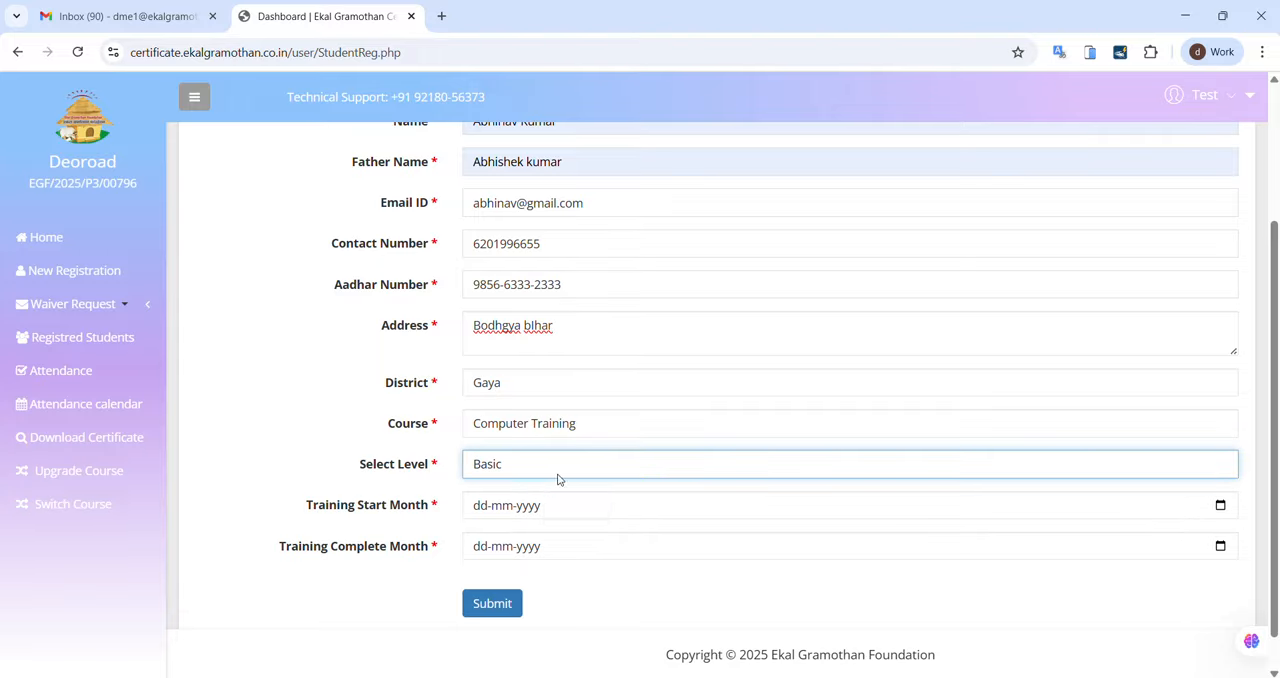
# Step: Try the Advance level for the computer course, and return the level to Basic
pyautogui.click(557, 478)
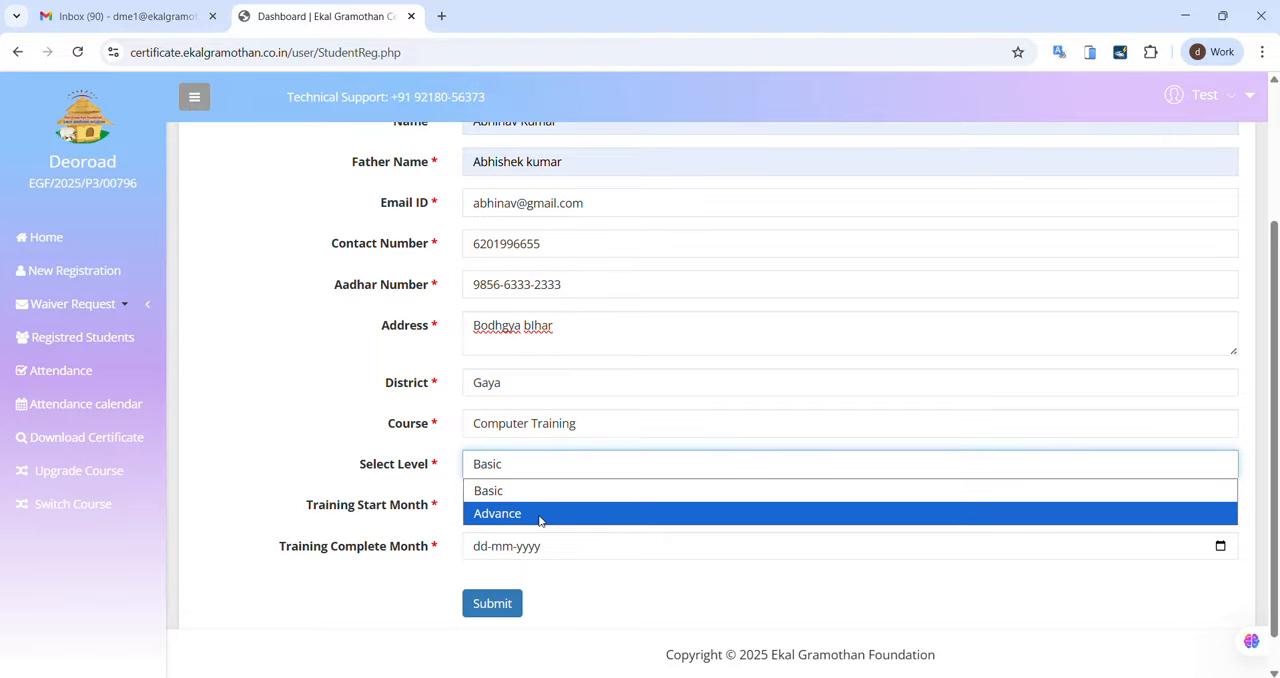
pyautogui.click(540, 514)
pyautogui.click(557, 477)
pyautogui.click(552, 496)
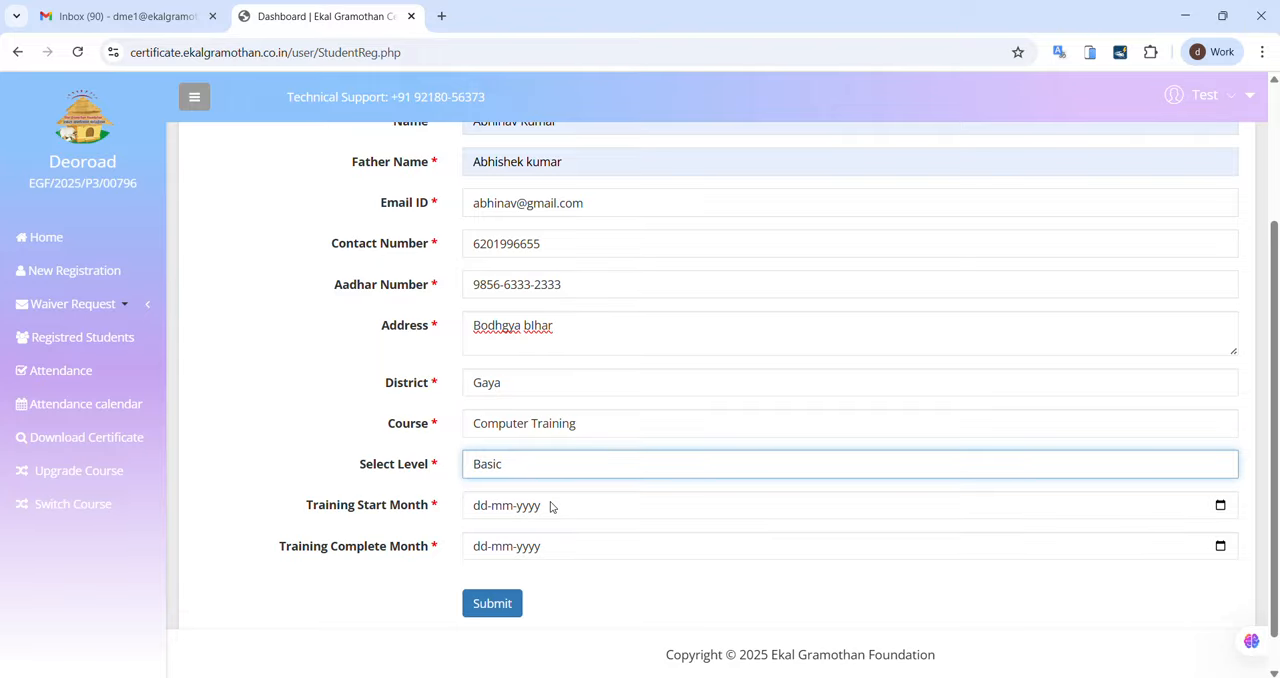
# Step: Set the training start month to 01-11-2025 using the date picker
pyautogui.click(479, 508)
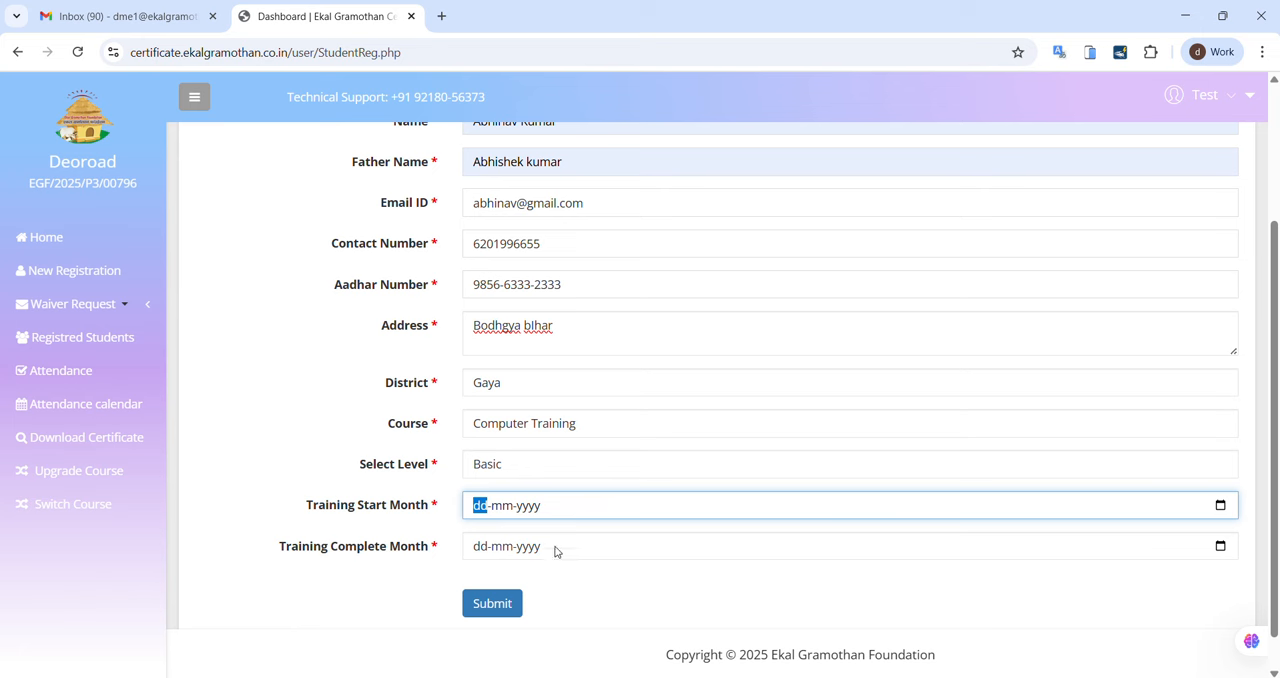
pyautogui.click(1221, 507)
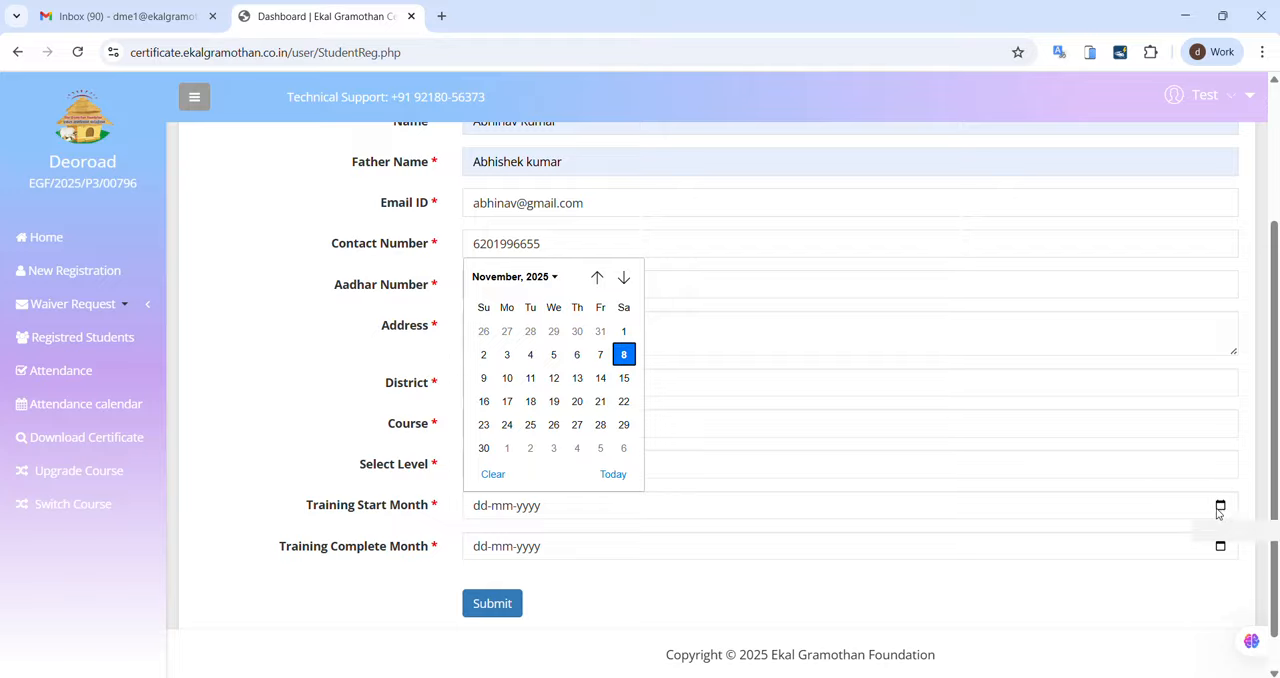
pyautogui.click(626, 333)
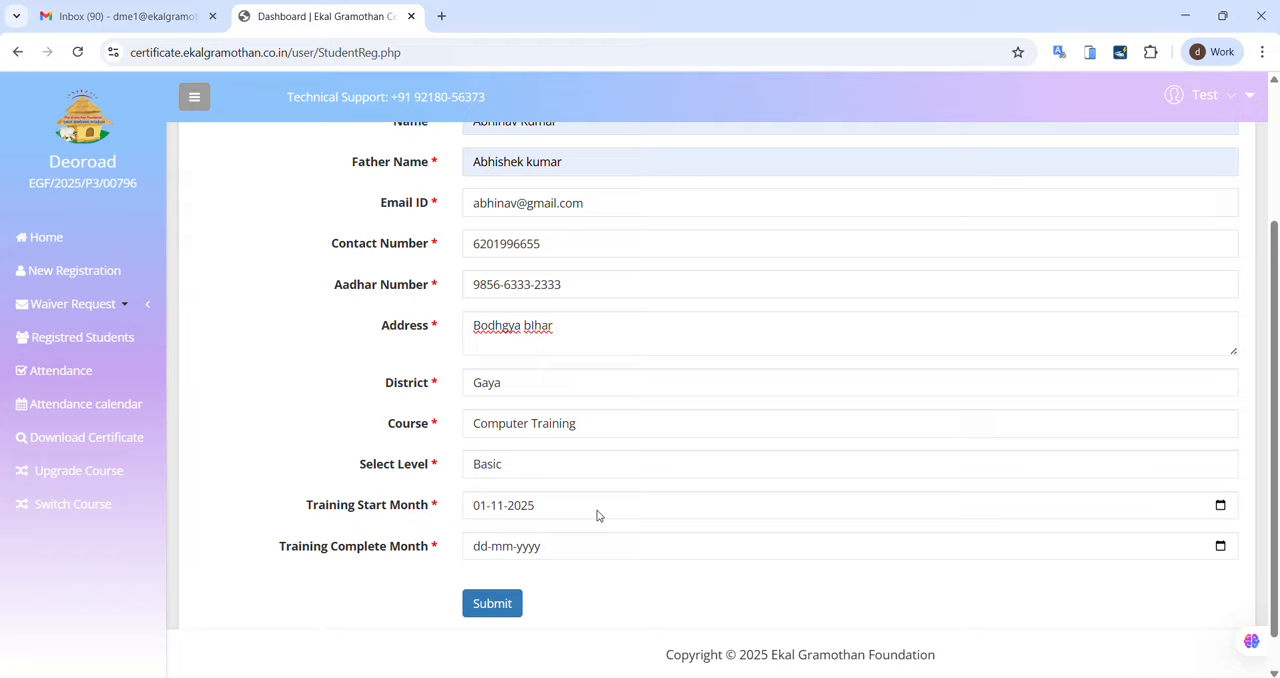
# Step: Set the training complete month to 31-01-2026 and submit the student registration
pyautogui.click(1220, 546)
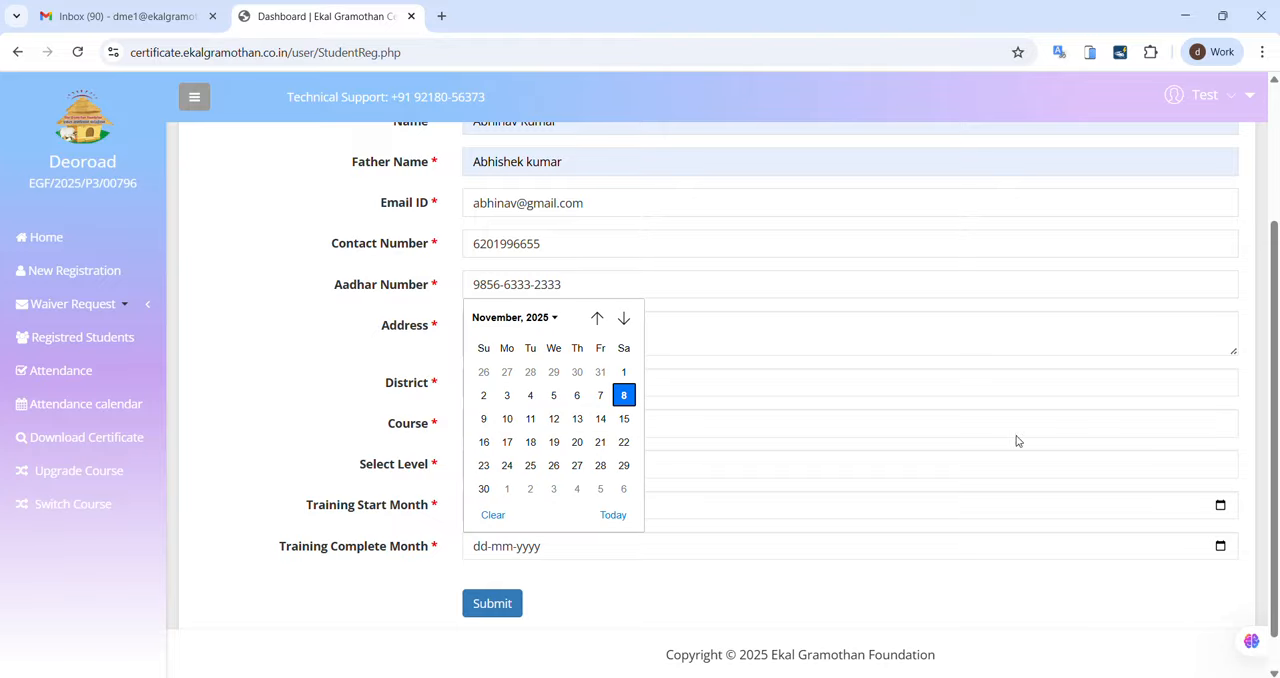
pyautogui.click(616, 326)
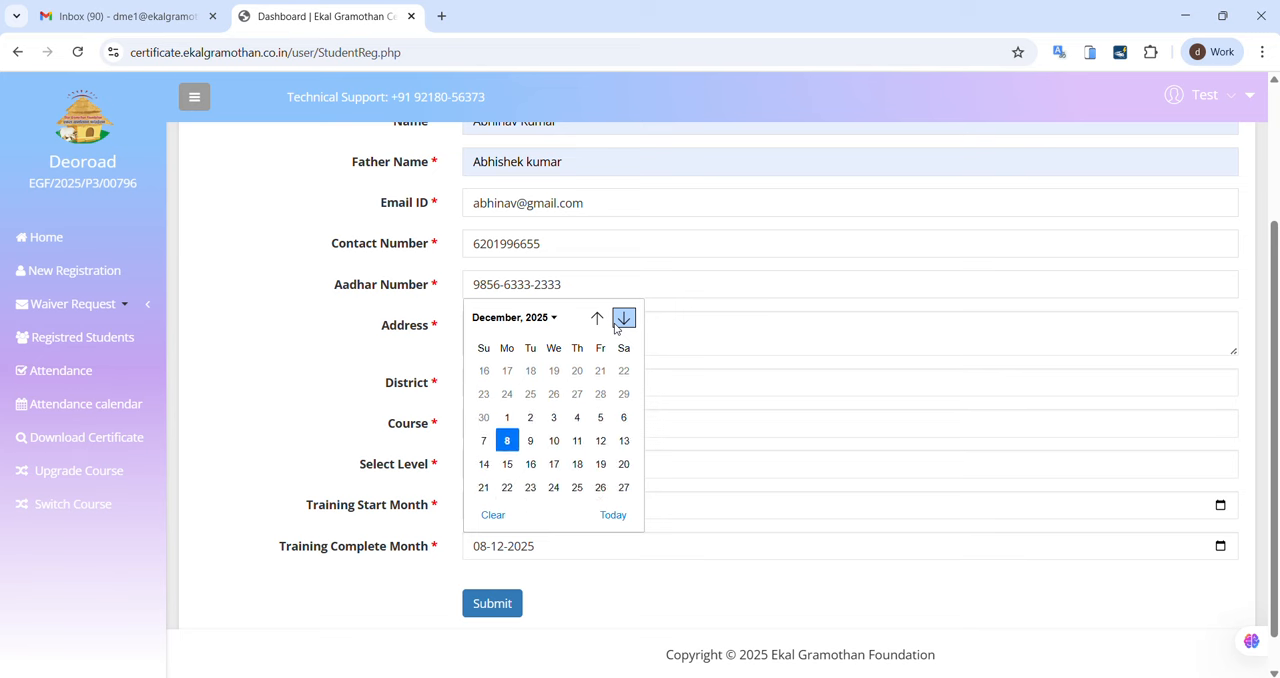
pyautogui.click(616, 326)
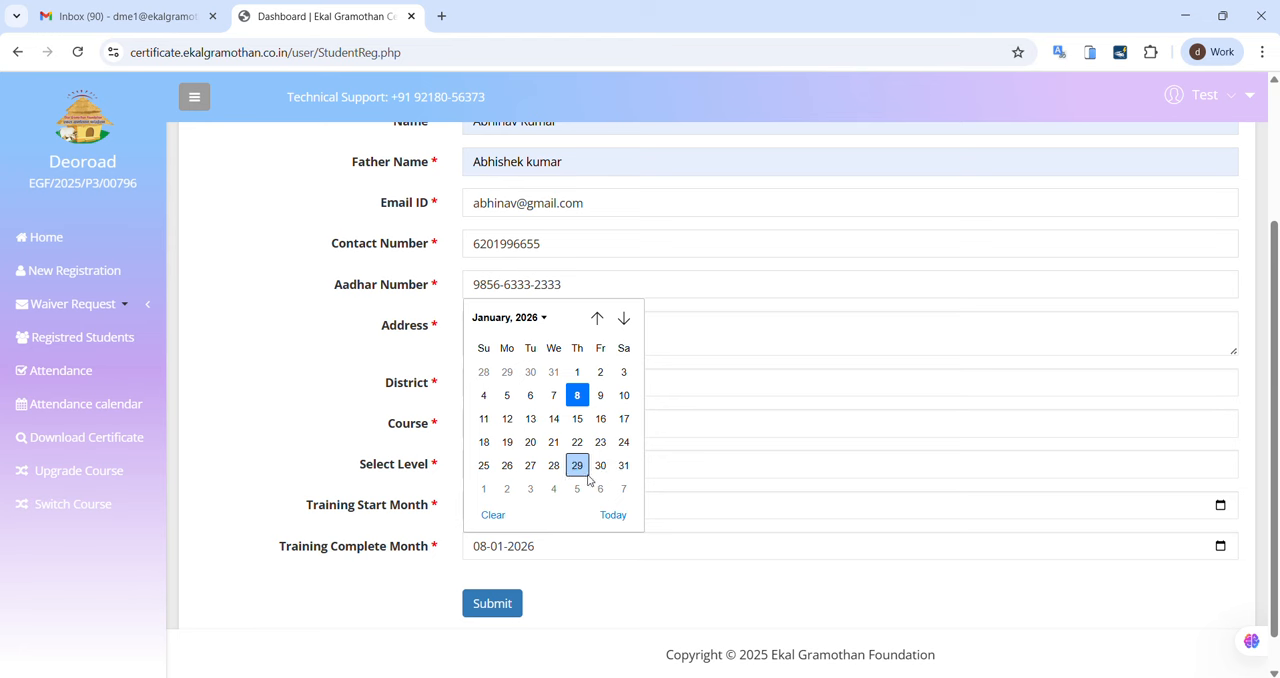
pyautogui.click(625, 467)
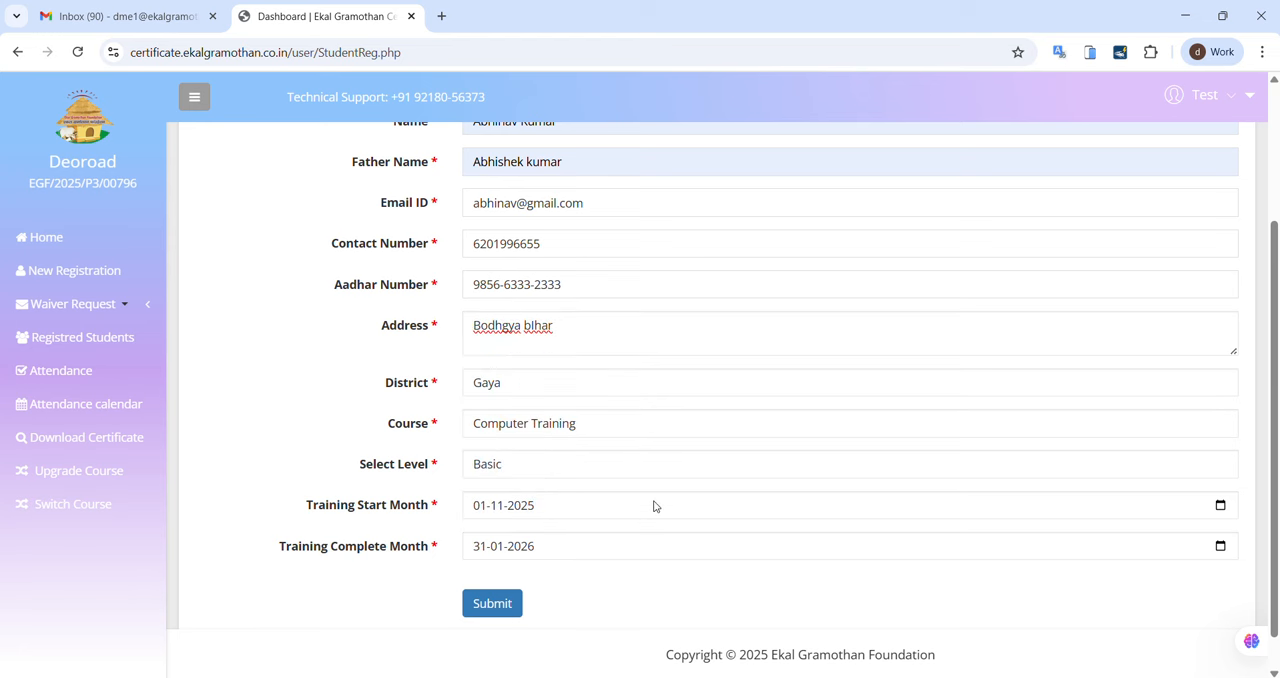
pyautogui.scroll(-2, 600, 550)
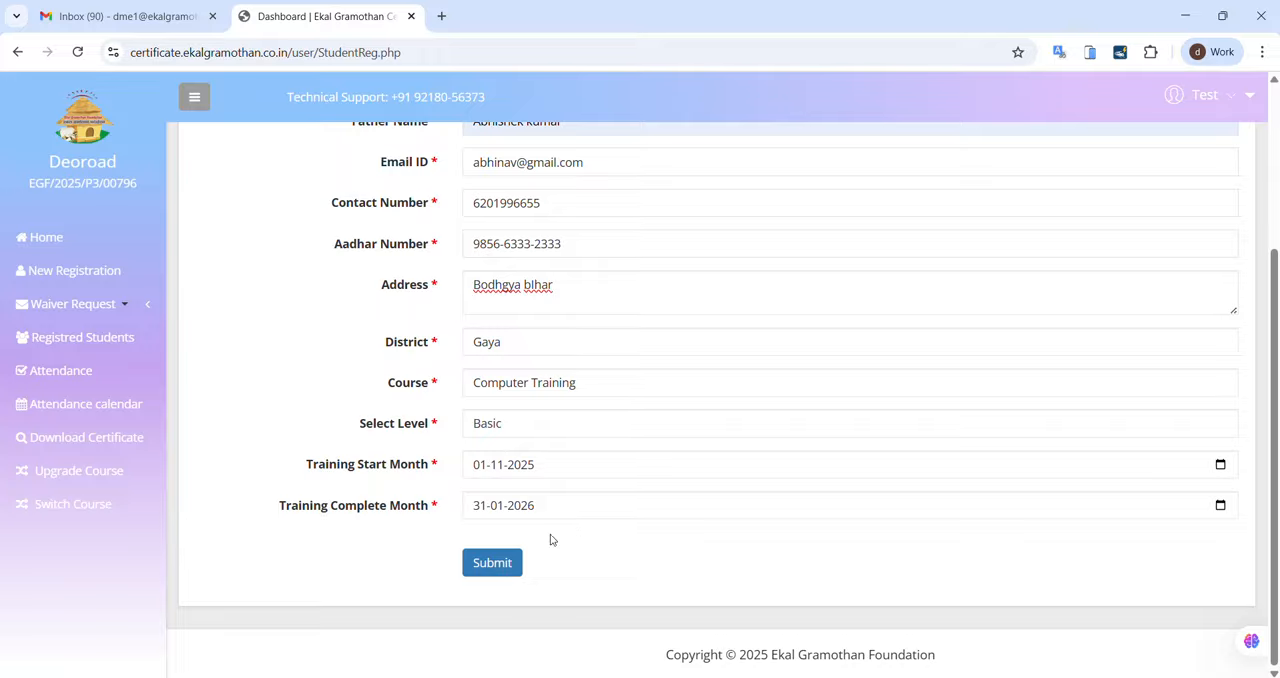
pyautogui.click(493, 570)
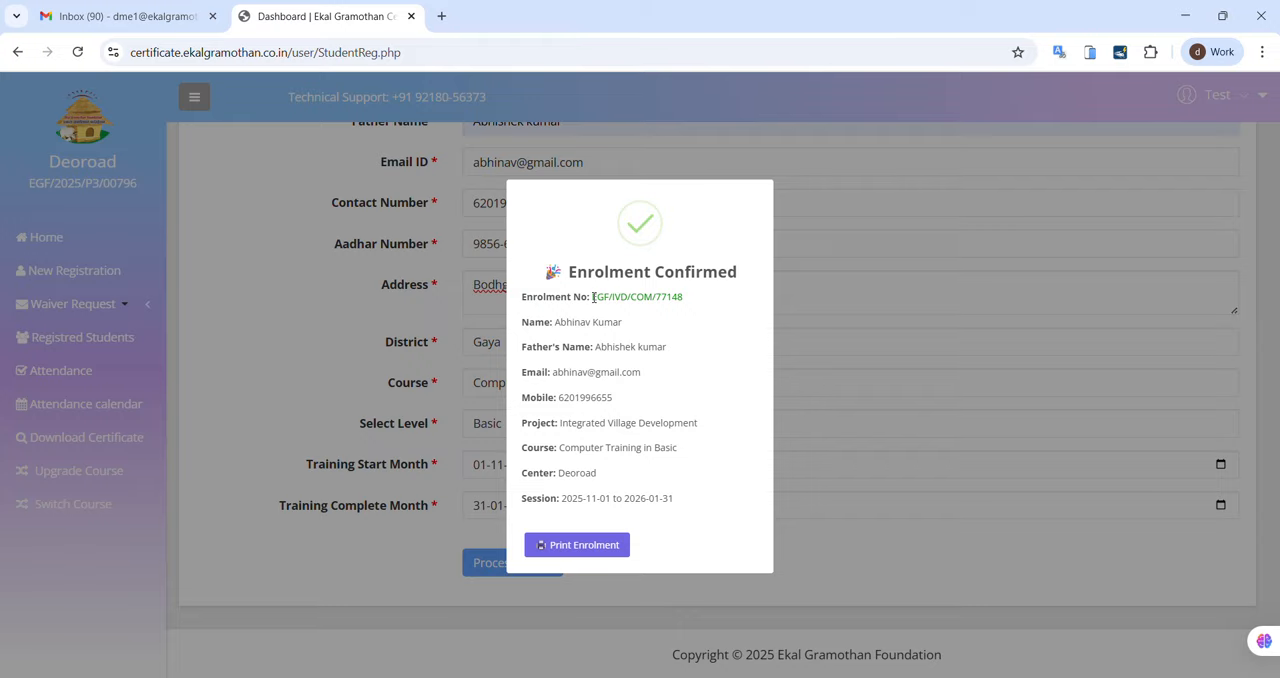
# Step: Highlight the enrolment number in the enrolment confirmation and open the printable enrolment sheet
pyautogui.moveTo(594, 297); pyautogui.dragTo(685, 297)
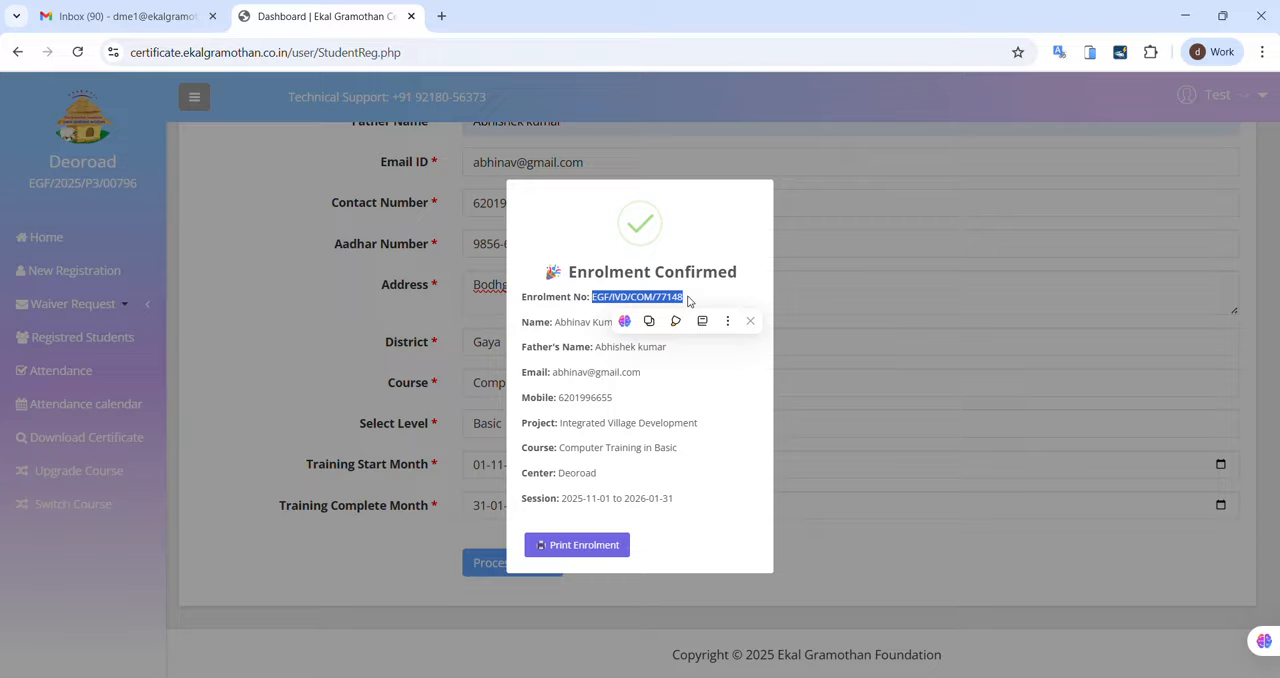
pyautogui.click(721, 295)
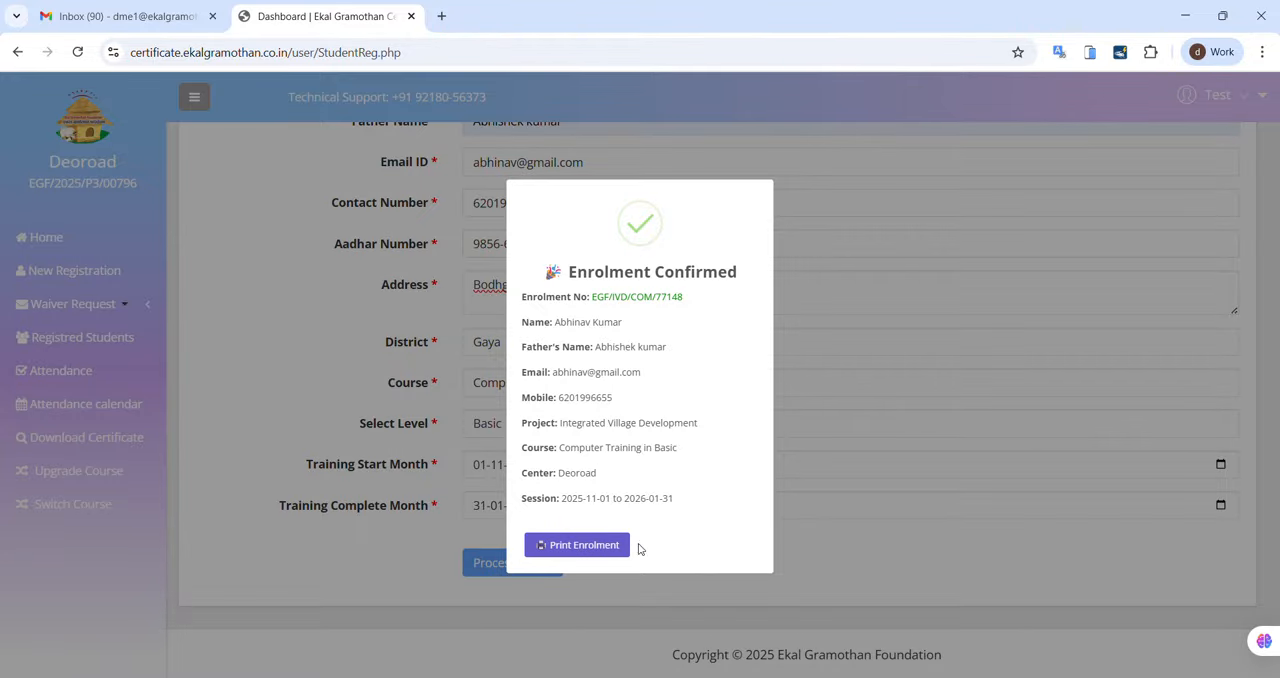
pyautogui.click(571, 551)
# Step: Examine the student enrolment details sheet from header to signature lines, highlighting the enrolment number
pyautogui.scroll(-1, 940, 446)
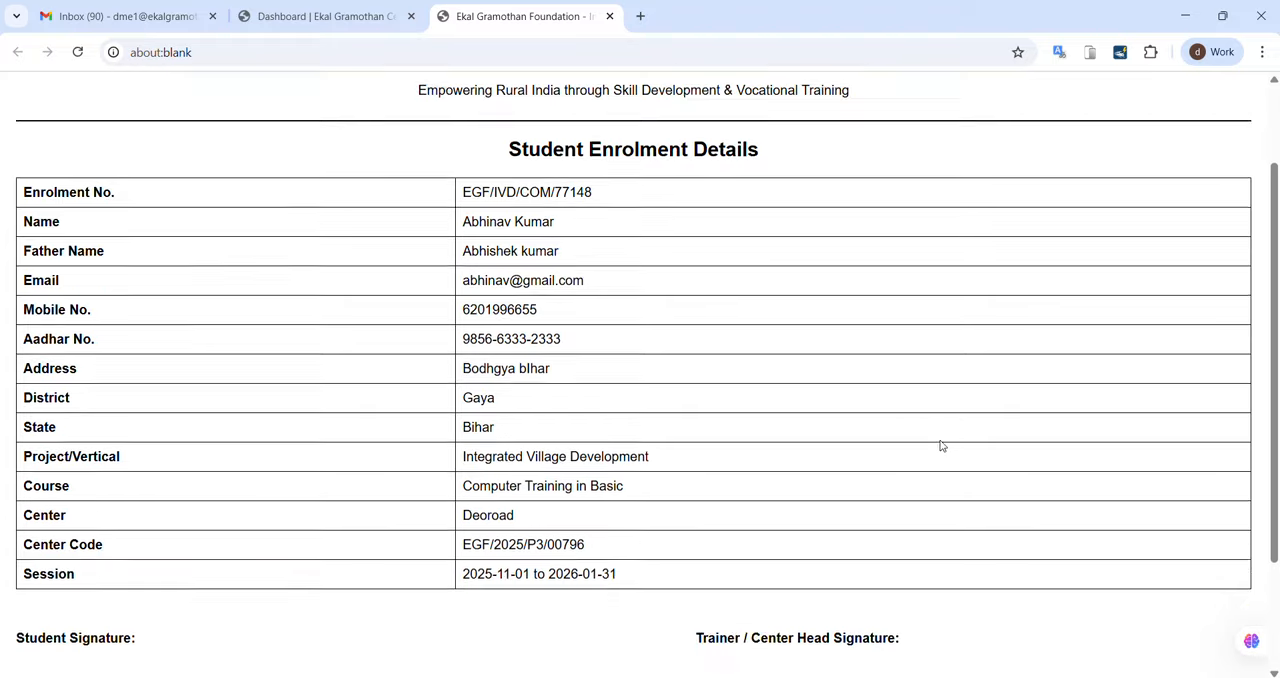
pyautogui.scroll(-2, 940, 446)
pyautogui.scroll(3, 940, 446)
pyautogui.scroll(-3, 940, 446)
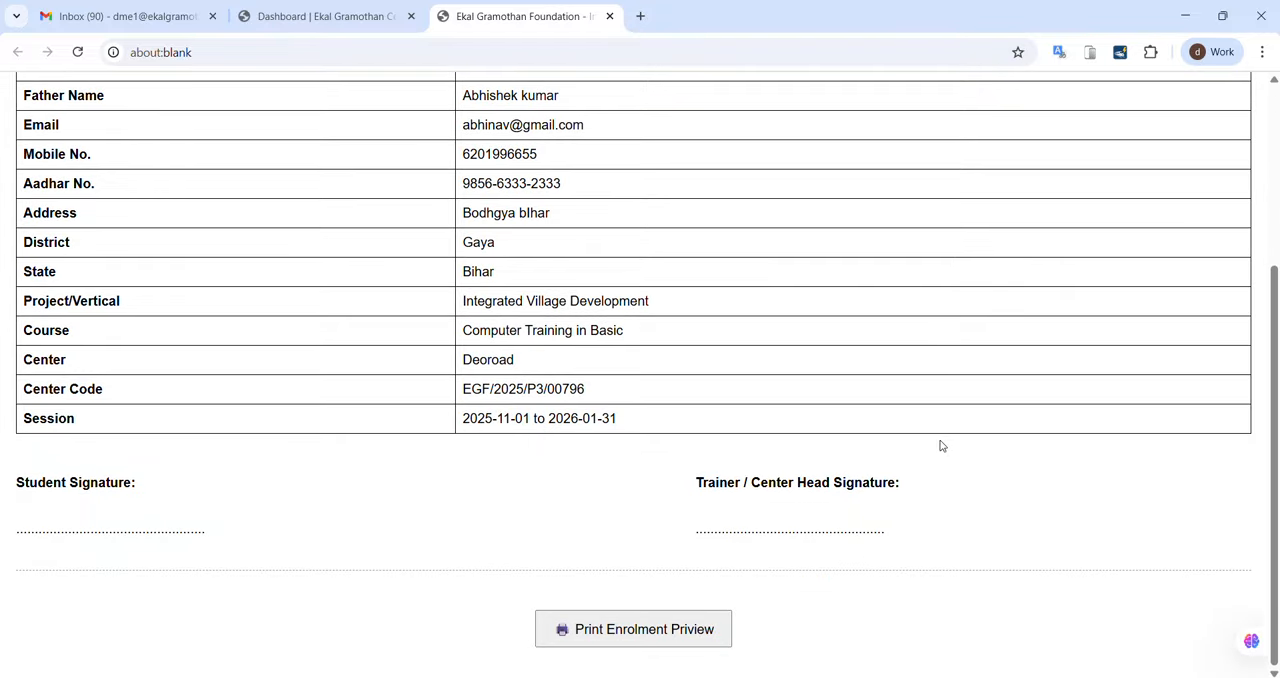
pyautogui.scroll(3, 940, 446)
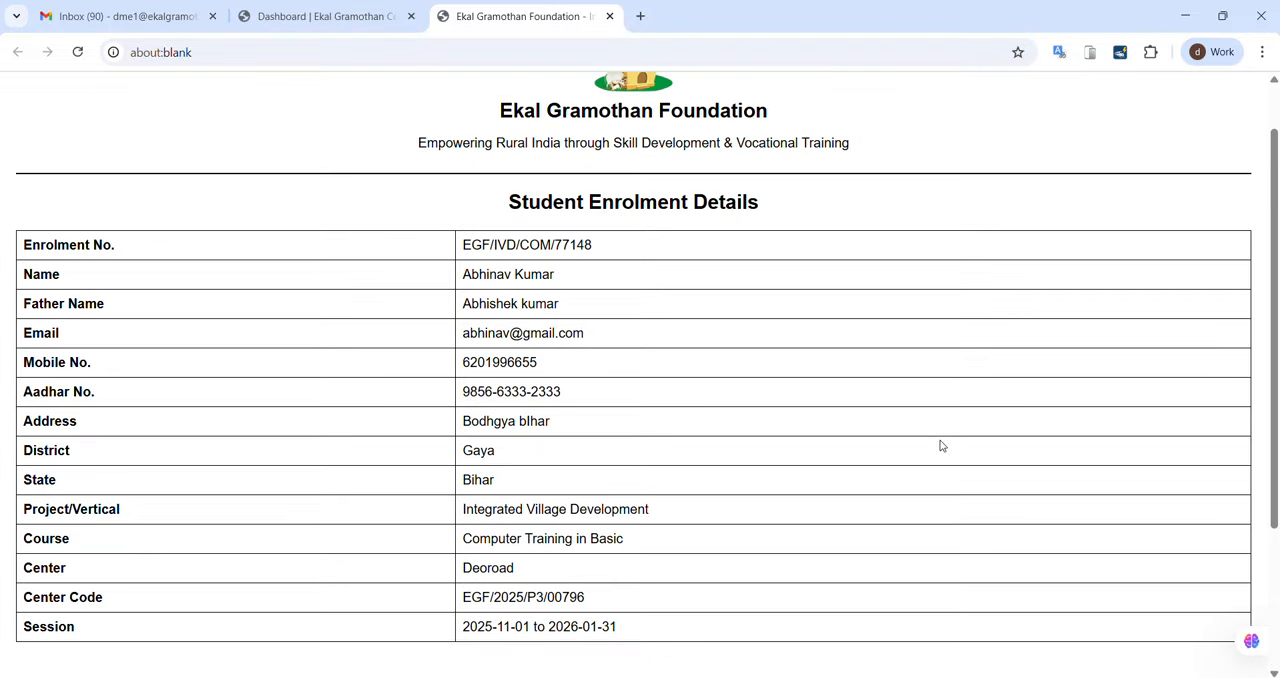
pyautogui.scroll(-3, 940, 446)
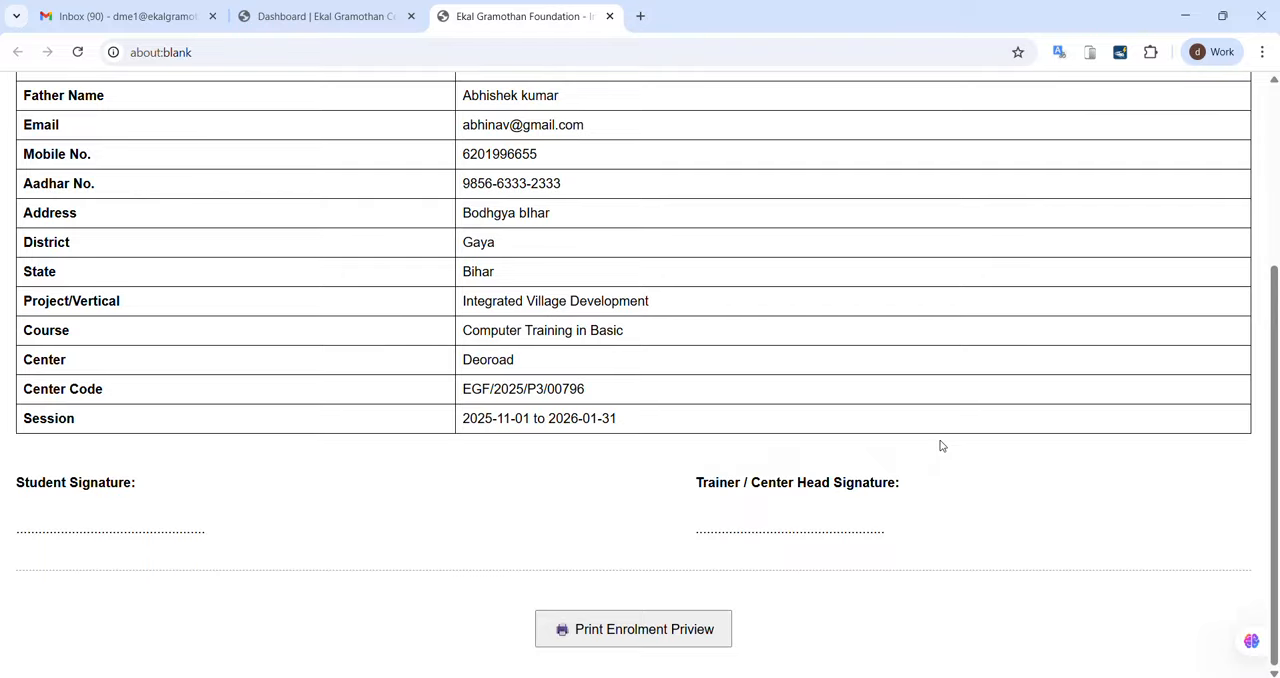
pyautogui.scroll(3, 940, 446)
pyautogui.scroll(-2, 940, 446)
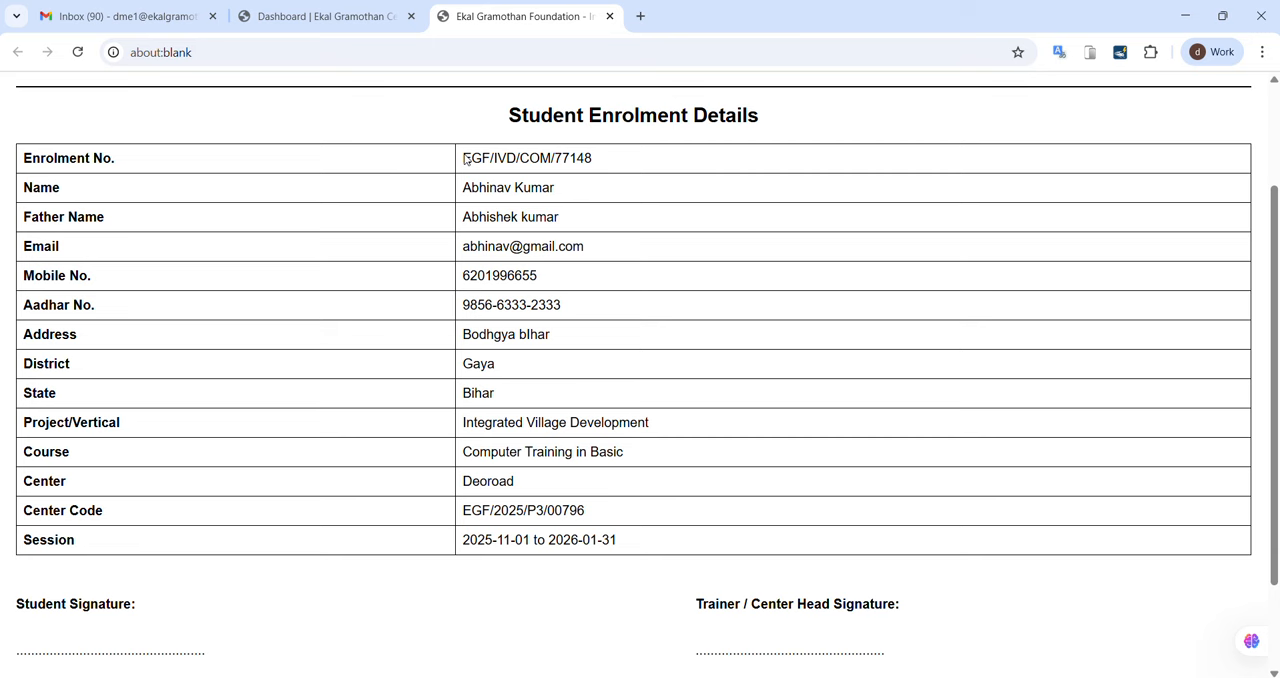
pyautogui.moveTo(461, 160); pyautogui.dragTo(605, 158)
pyautogui.click(322, 200)
# Step: Print the enrolment sheet to a PDF in the Downloads folder, adding 88 to the suggested file name
pyautogui.scroll(-1, 666, 563)
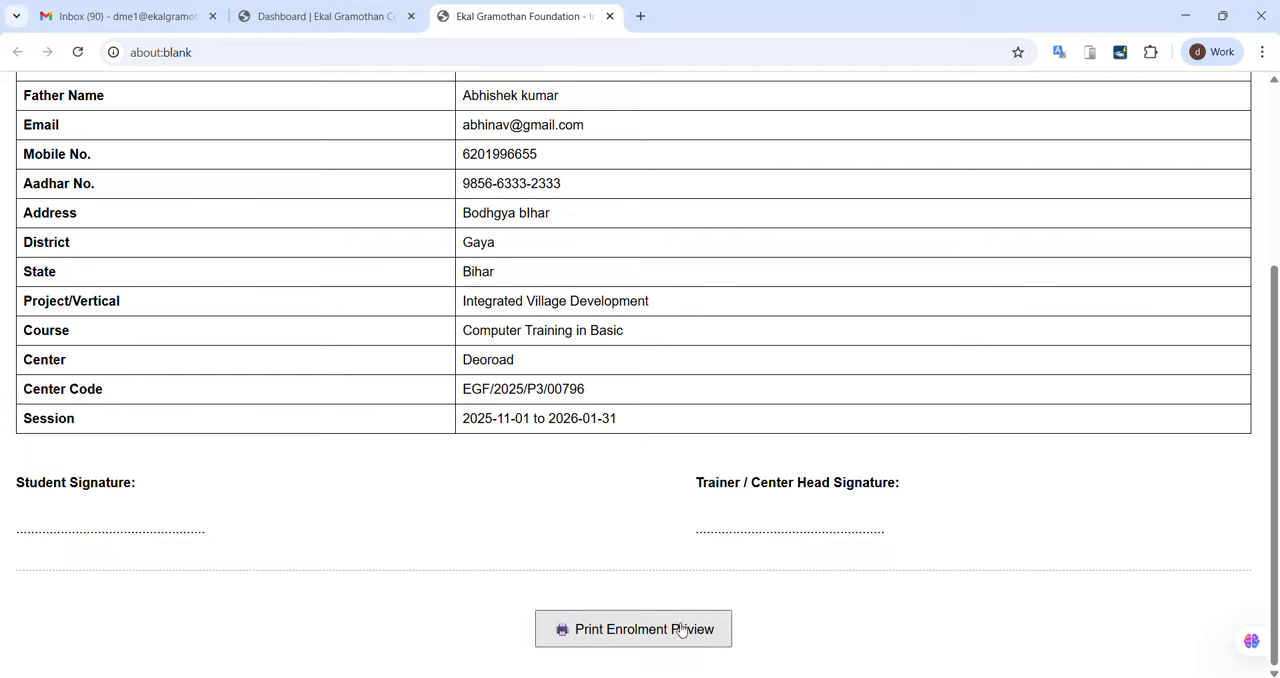
pyautogui.click(612, 648)
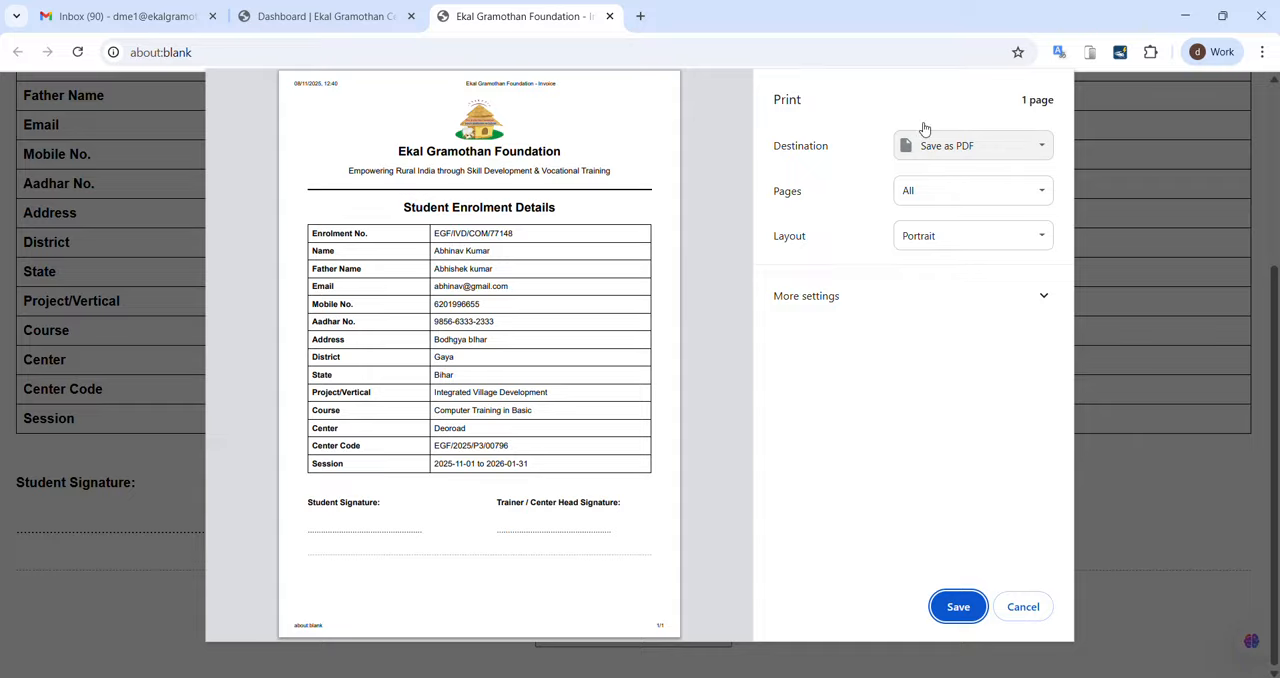
pyautogui.click(942, 604)
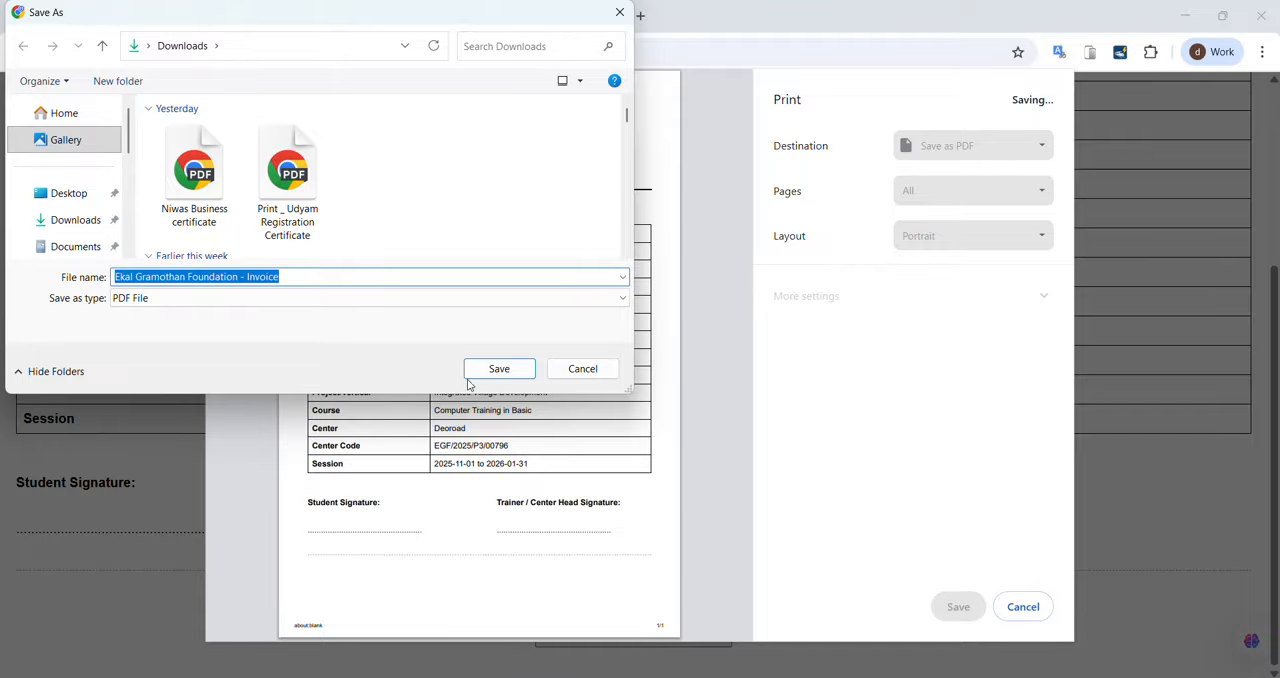
pyautogui.click(307, 279)
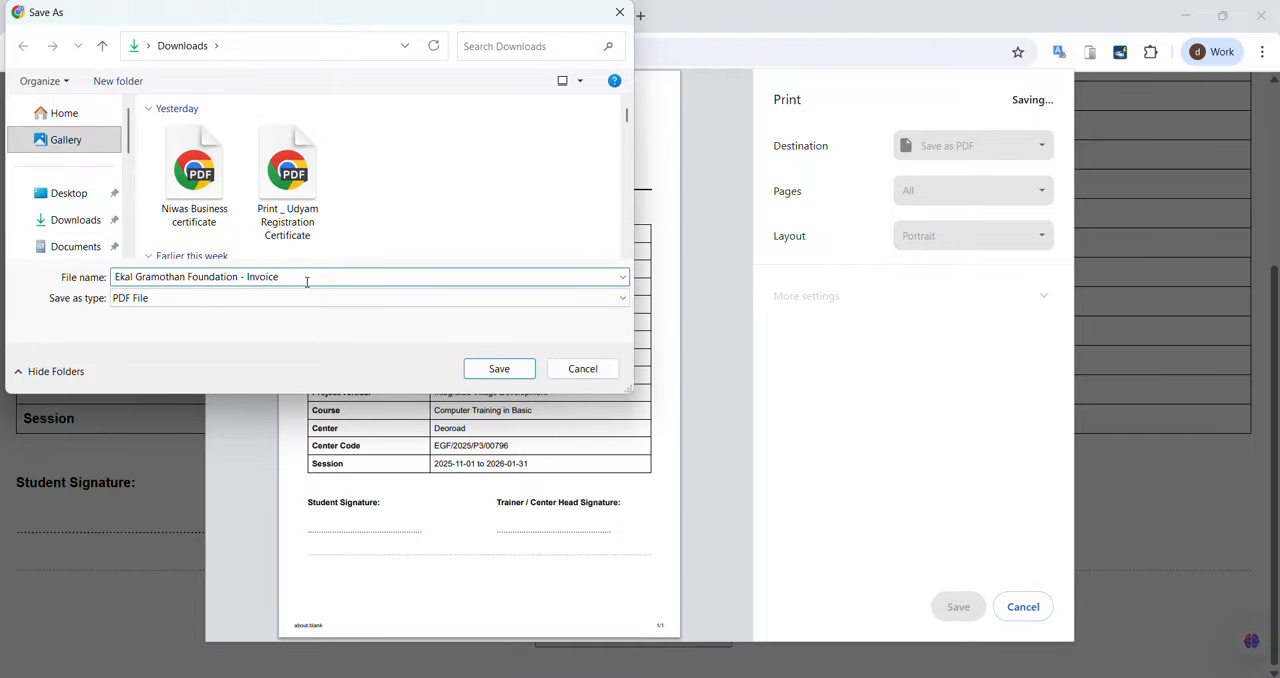
pyautogui.write('88')
pyautogui.press('Return')
pyautogui.scroll(3, 646, 314)
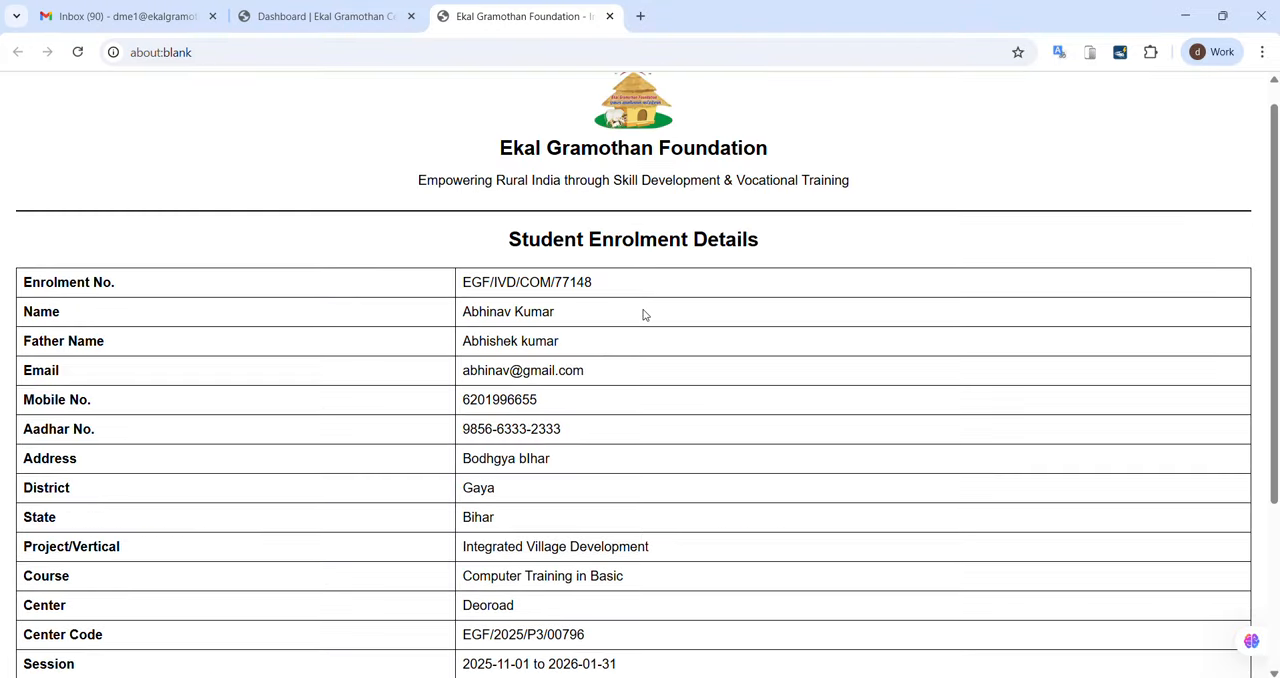
pyautogui.scroll(-3, 646, 314)
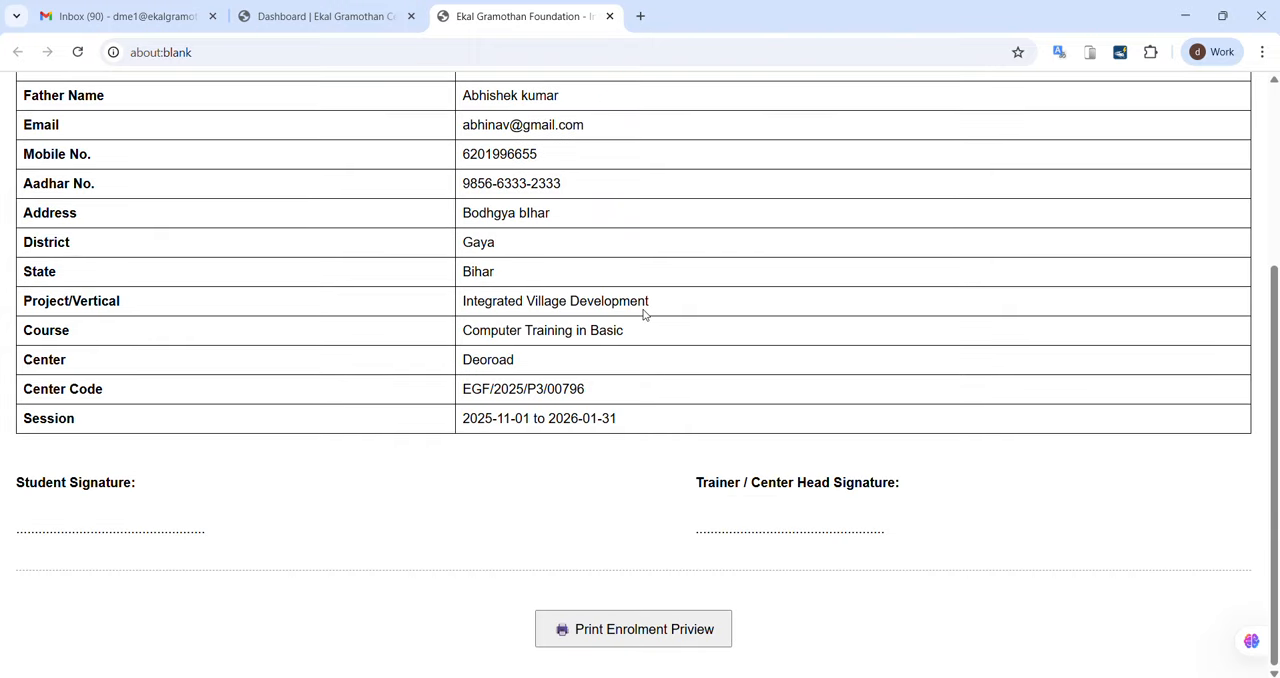
# Step: Return to the student registration page and dismiss the enrolment confirmation
pyautogui.click(308, 14)
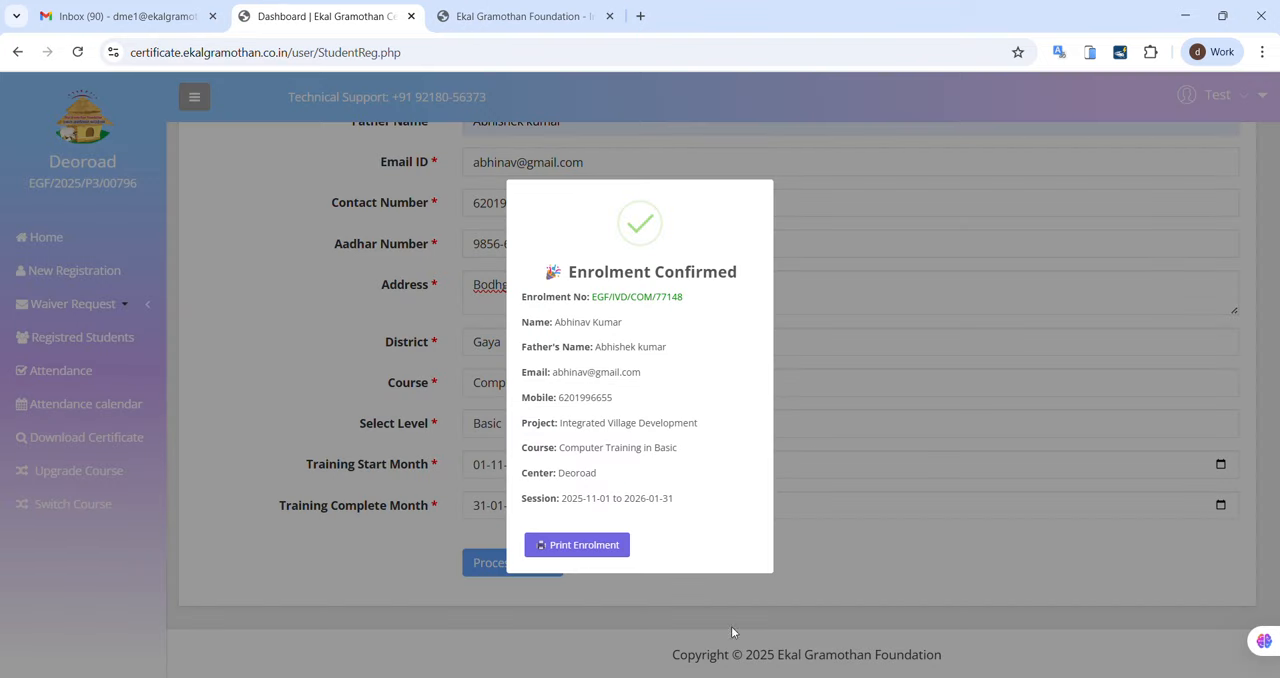
pyautogui.click(906, 327)
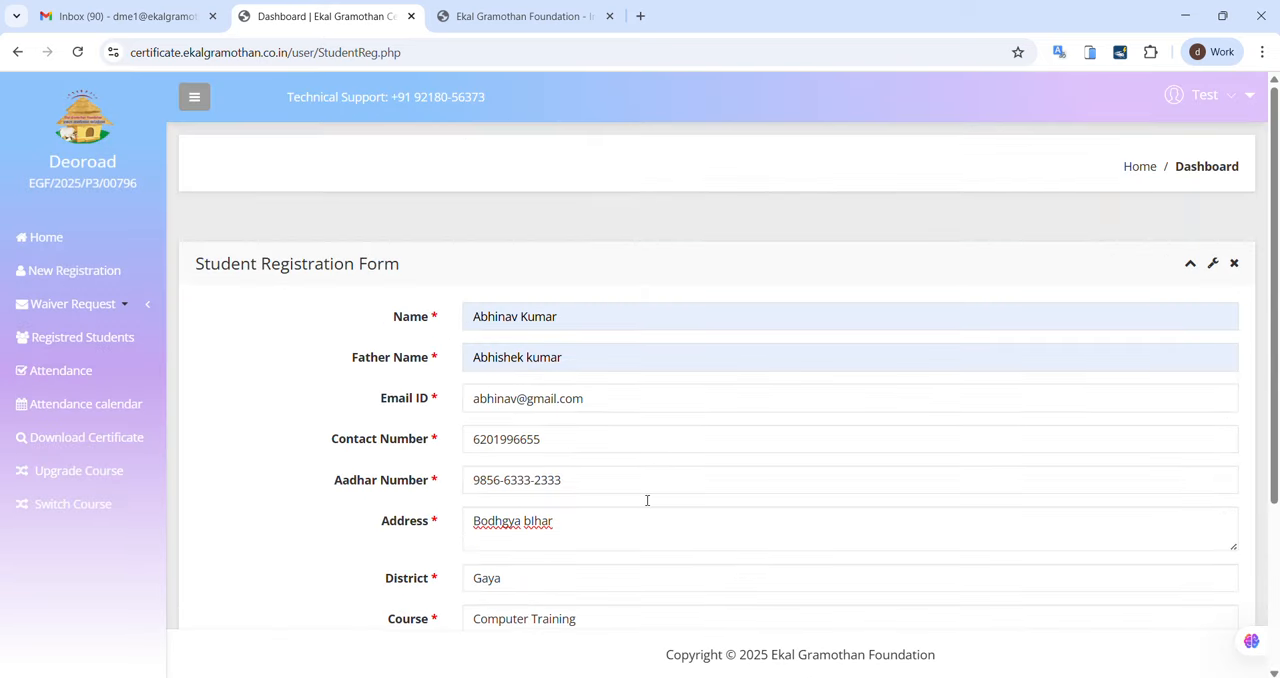
pyautogui.click(96, 288)
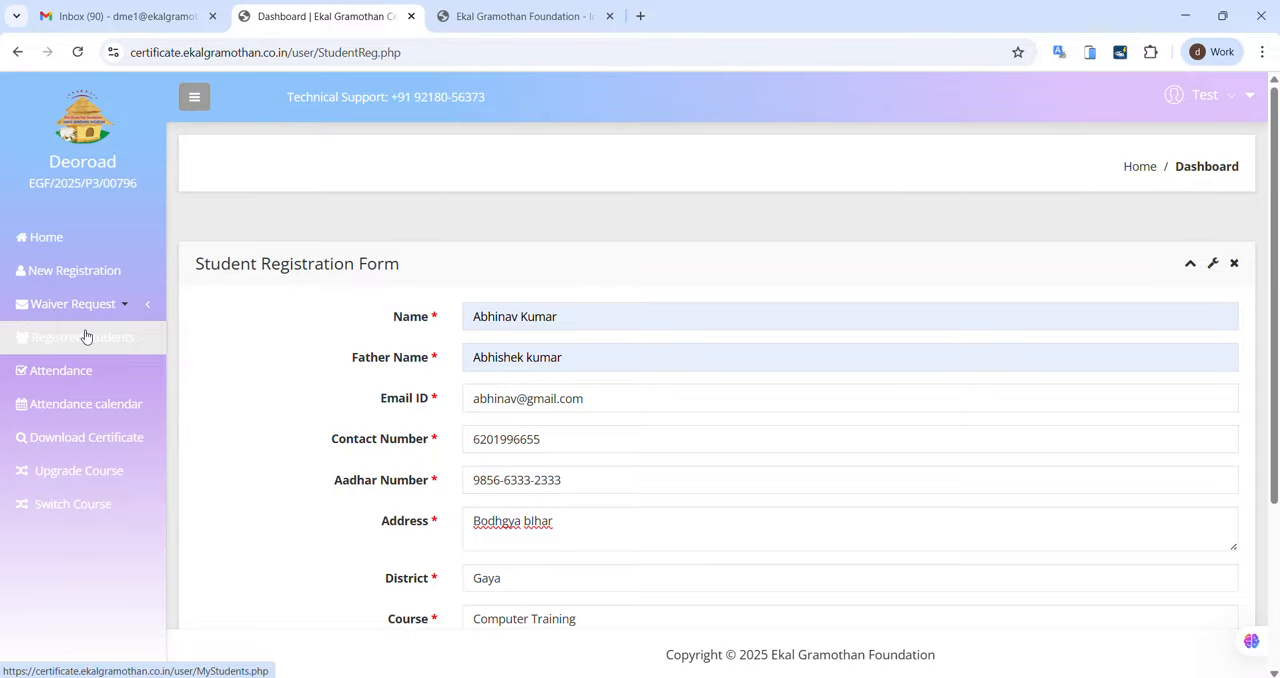
pyautogui.scroll(-3, 621, 358)
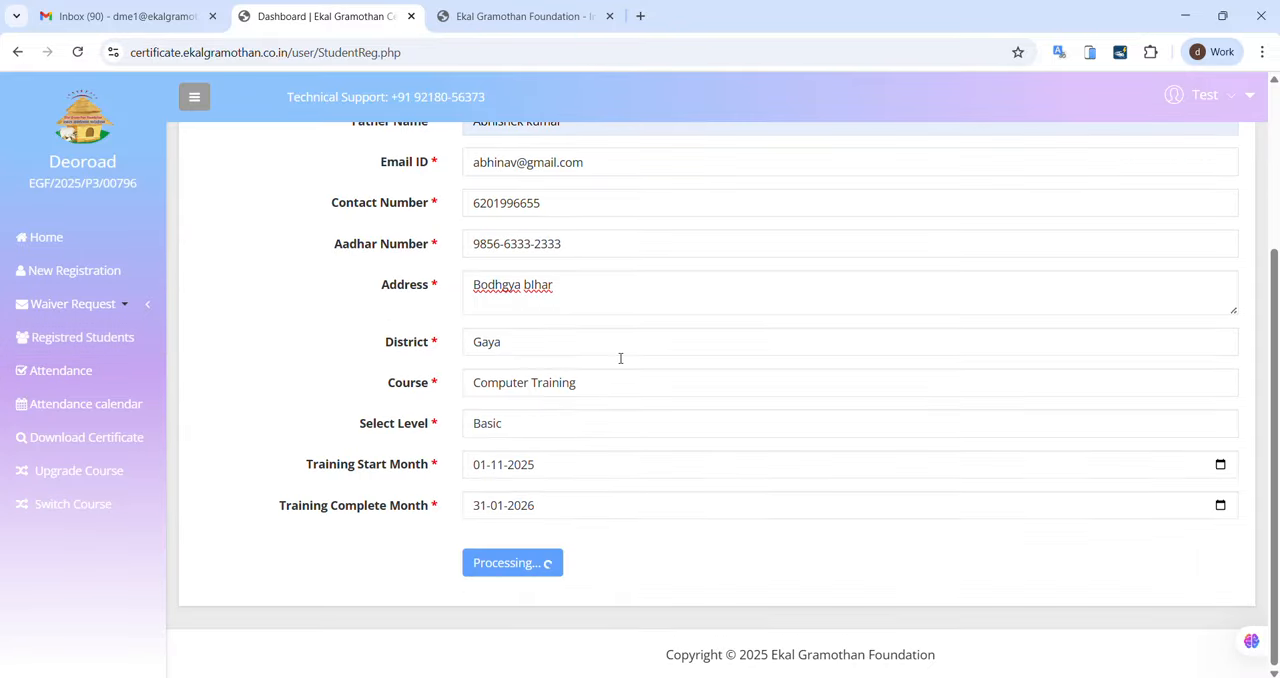
pyautogui.scroll(3, 621, 358)
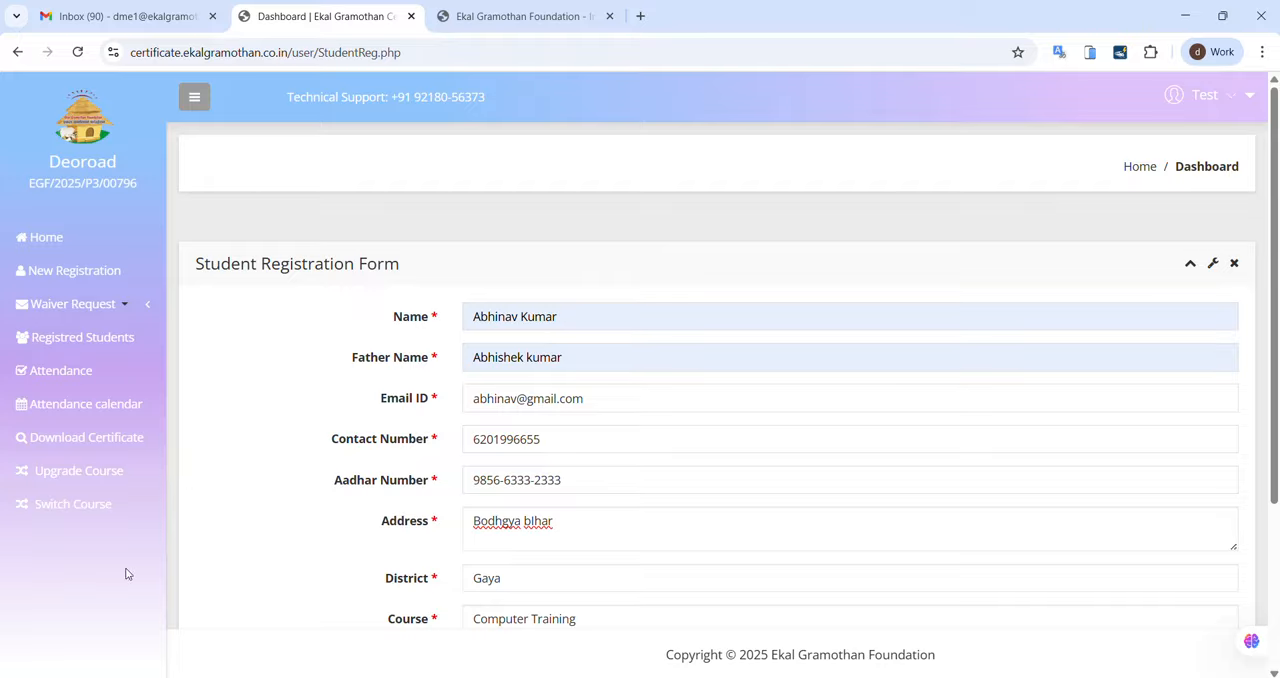
# Step: Open the list of registered students and check the new student's name and enrolment number
pyautogui.click(102, 340)
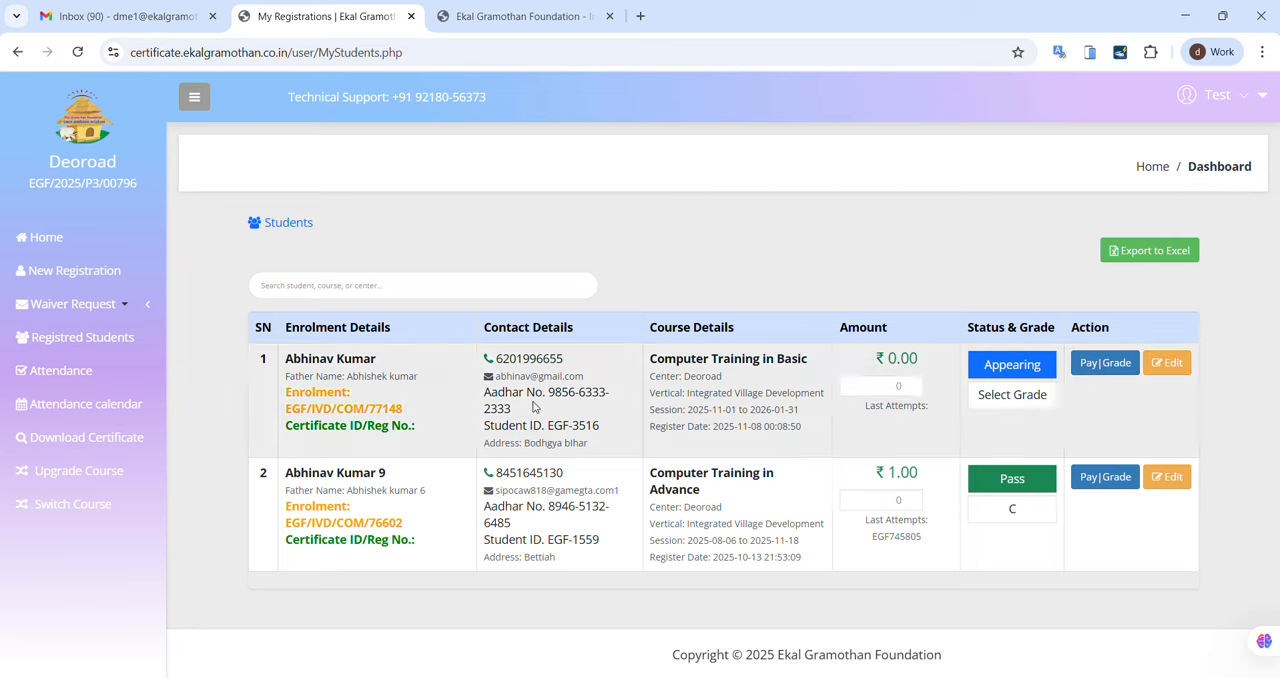
pyautogui.moveTo(383, 358); pyautogui.dragTo(267, 359)
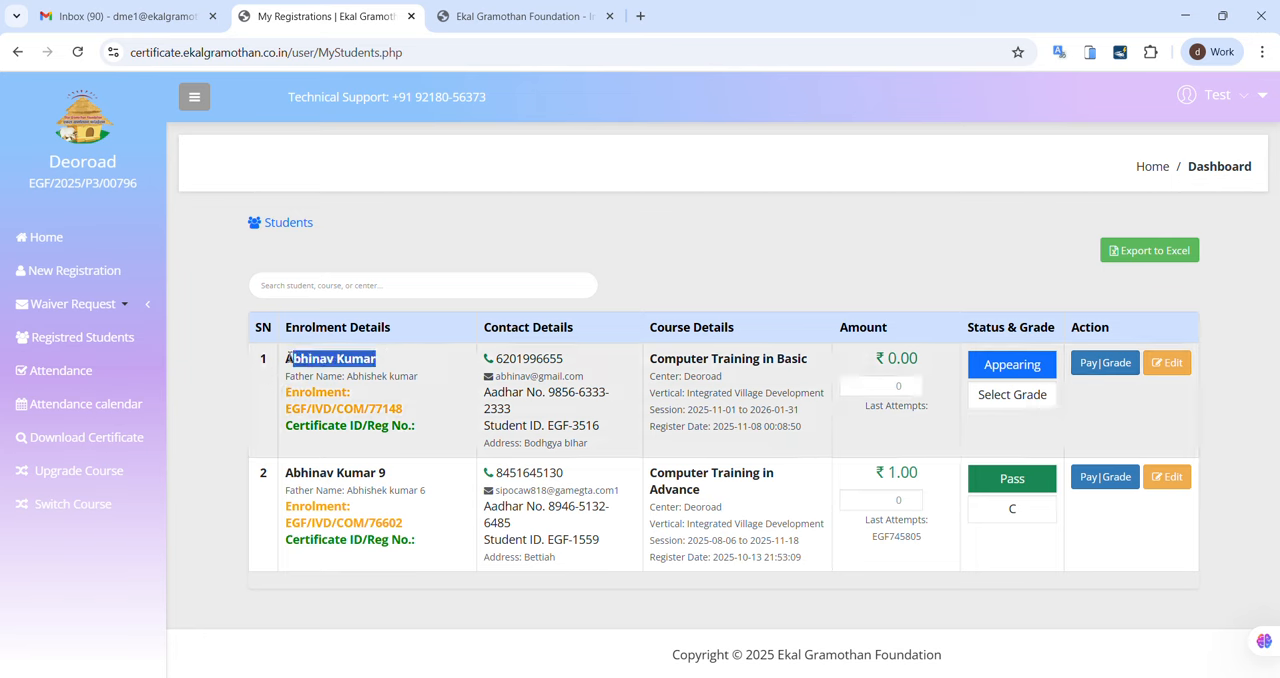
pyautogui.click(683, 229)
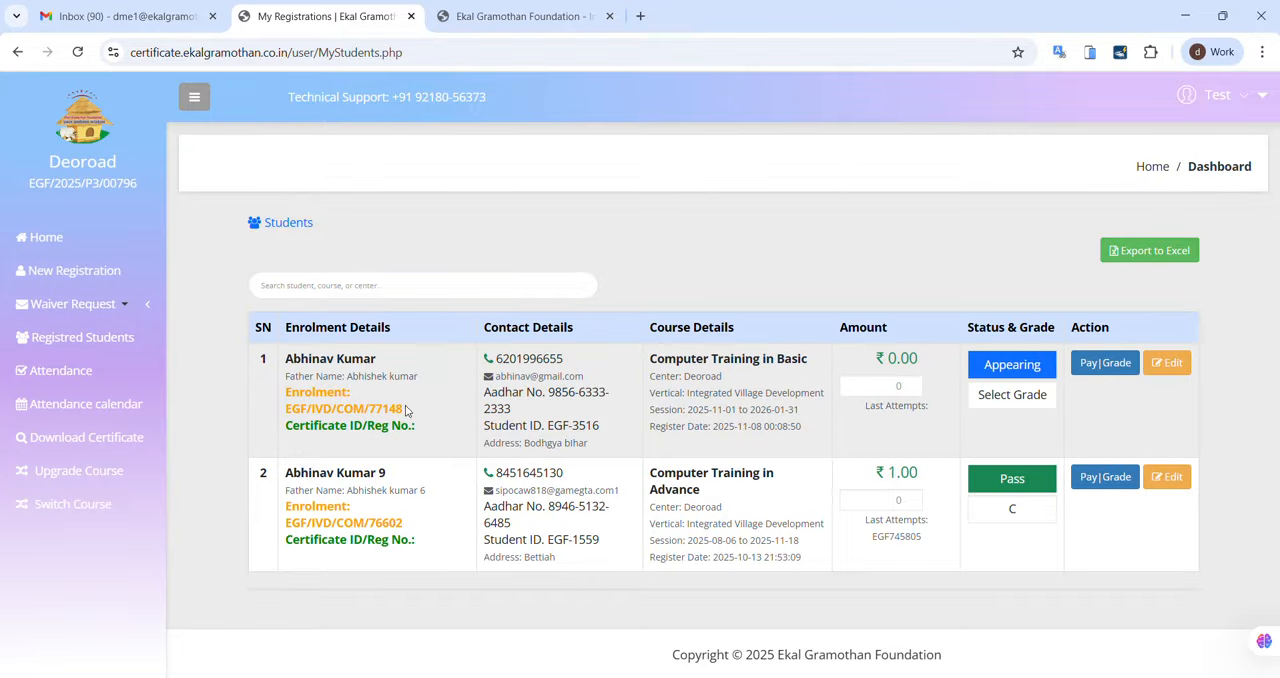
pyautogui.moveTo(406, 410); pyautogui.dragTo(289, 415)
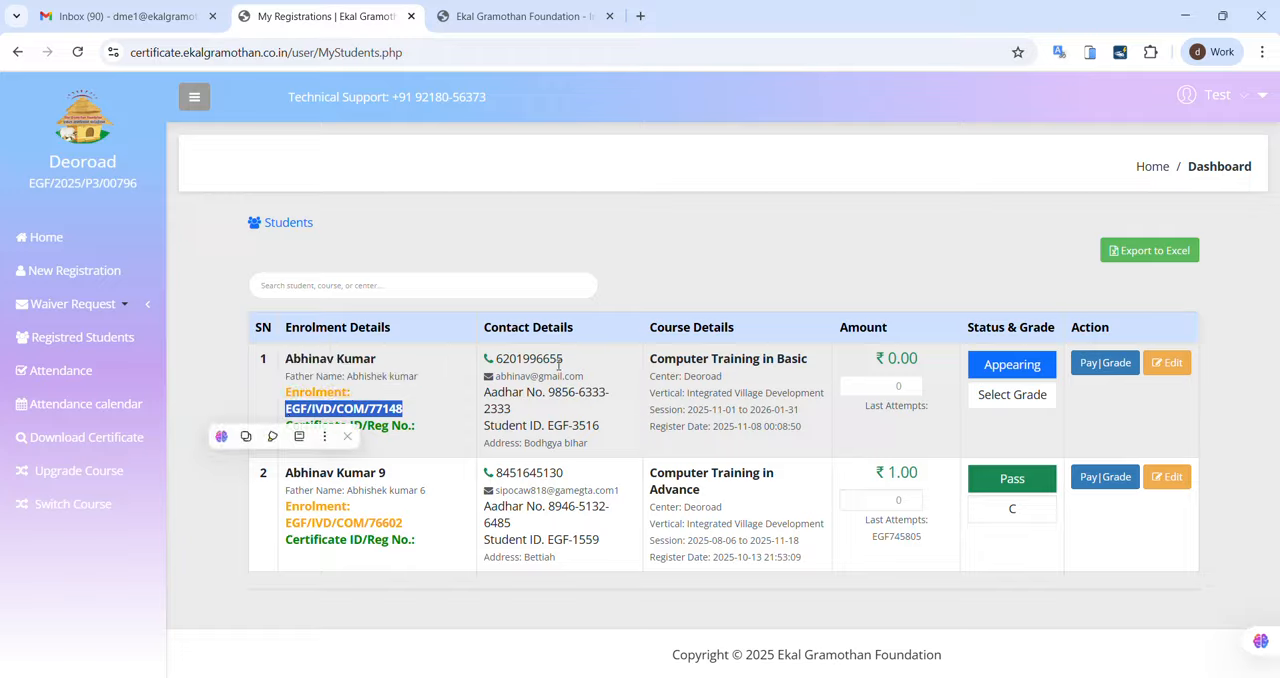
pyautogui.click(554, 366)
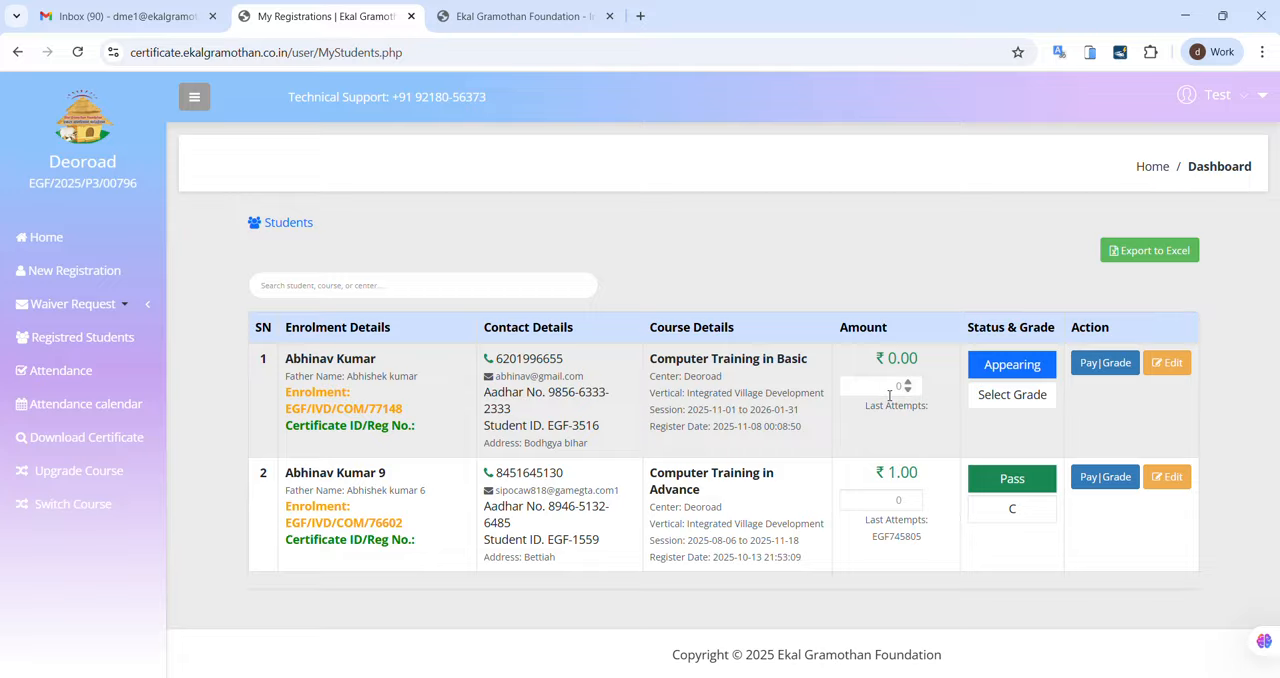
# Step: Enter an amount of 600 for the newly registered student and proceed to the payment gateway
pyautogui.click(889, 387)
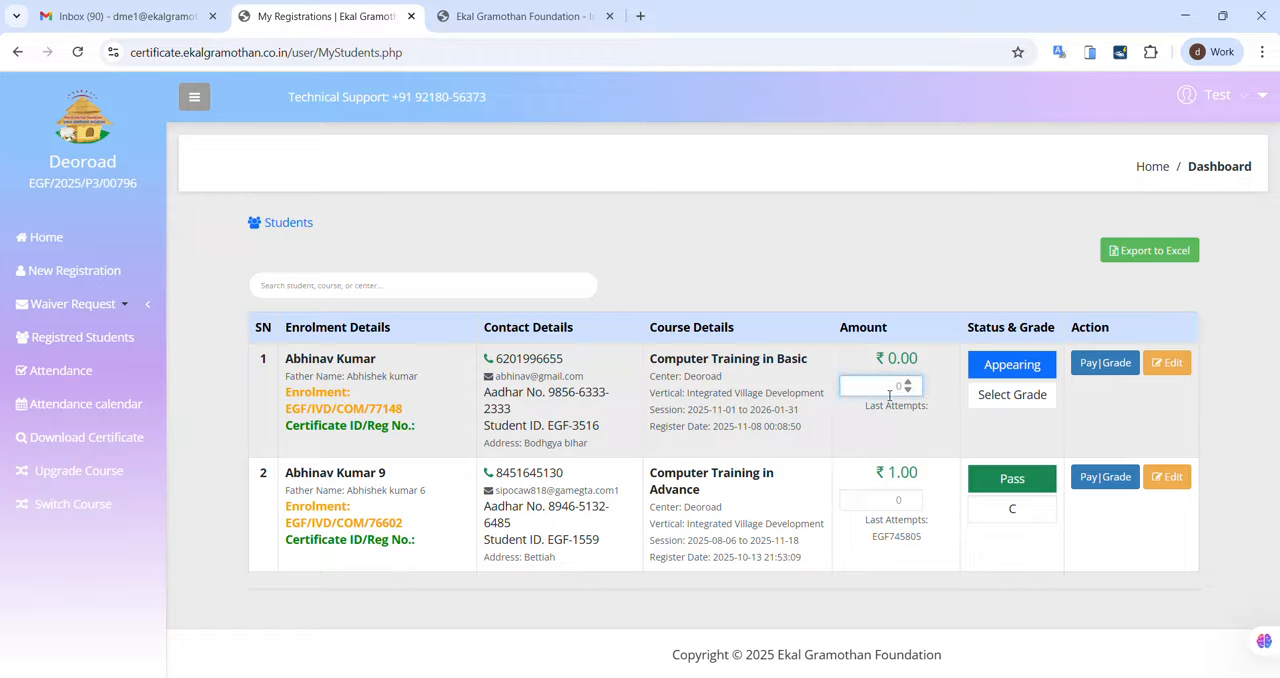
pyautogui.write('600')
pyautogui.click(1103, 366)
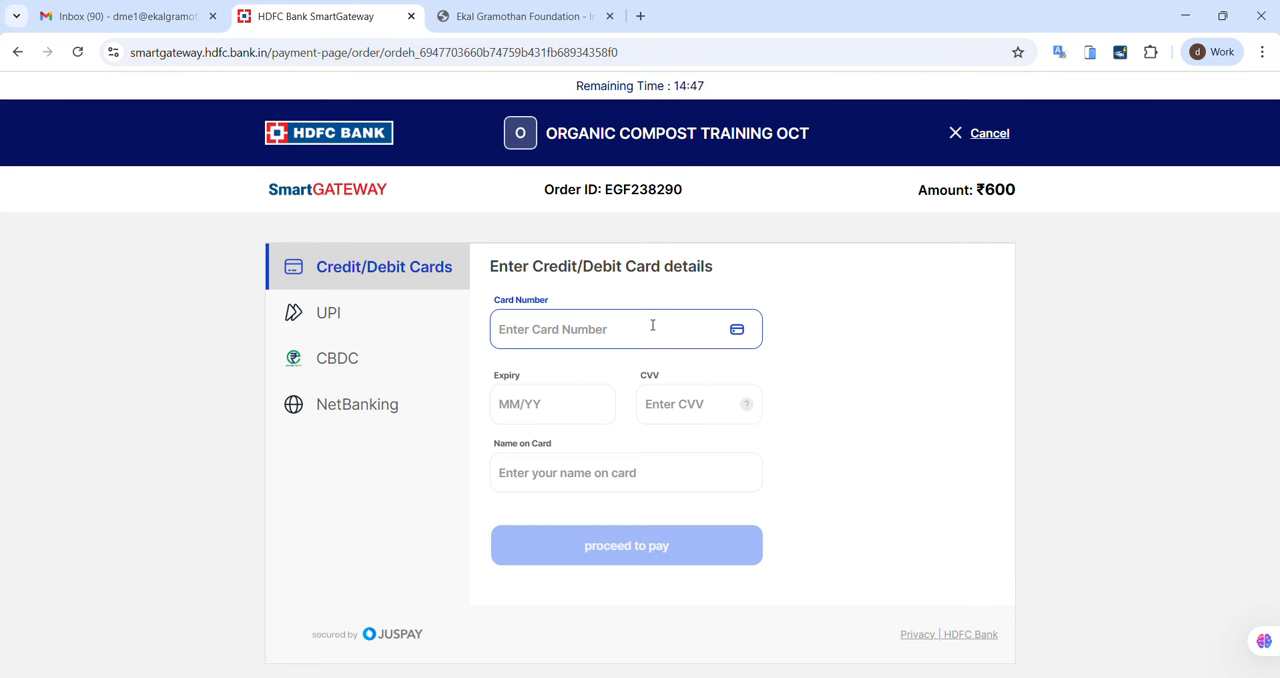
# Step: Choose UPI as the payment method, generate a payment QR code, and cancel it to return to the UPI ID entry
pyautogui.click(340, 322)
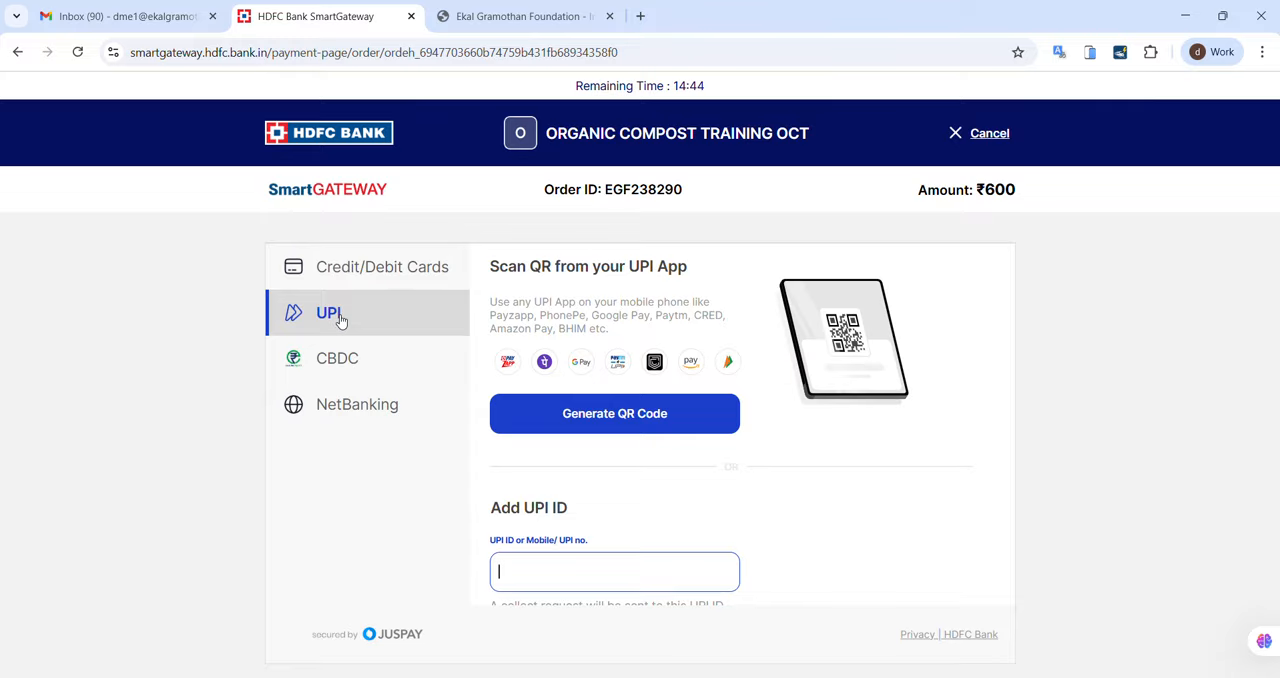
pyautogui.click(588, 427)
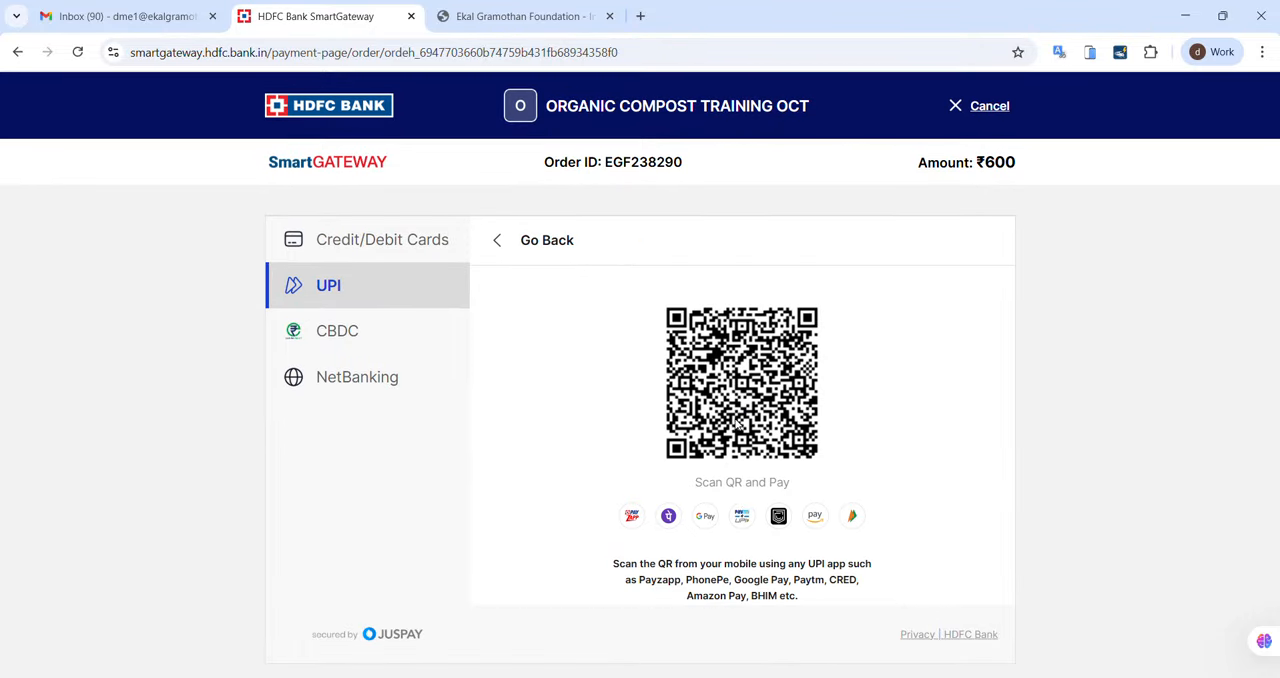
pyautogui.click(494, 240)
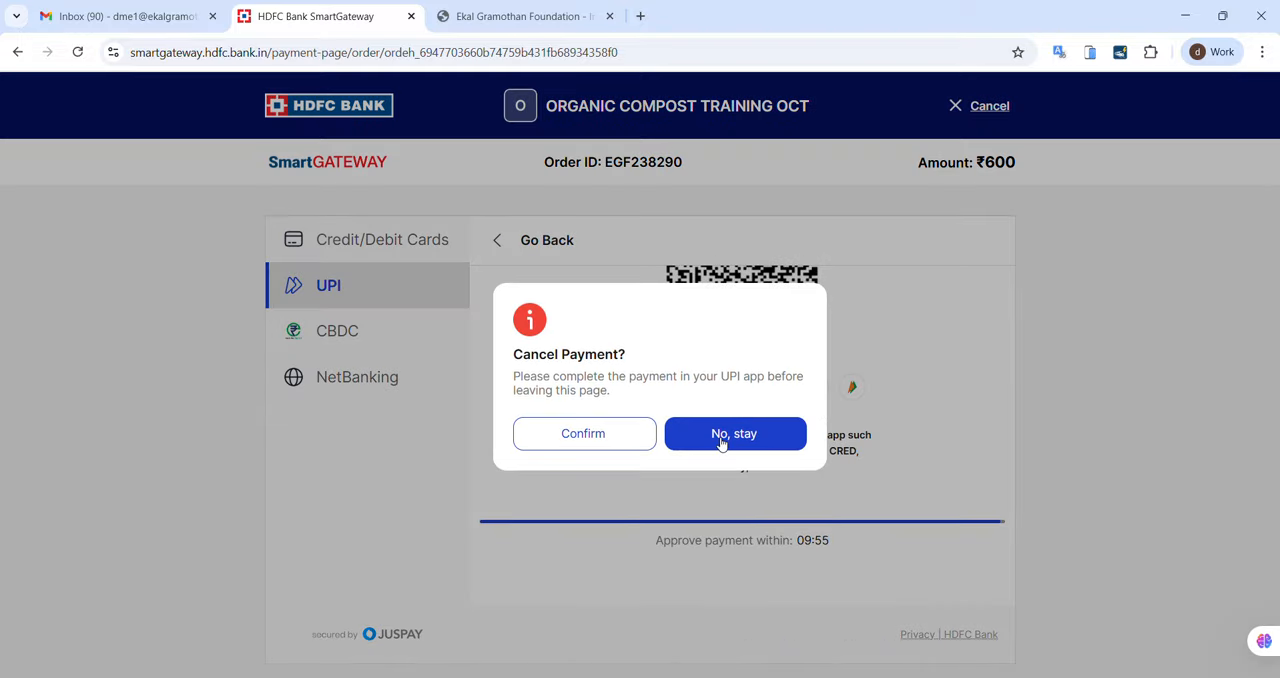
pyautogui.click(594, 434)
pyautogui.scroll(-2, 700, 515)
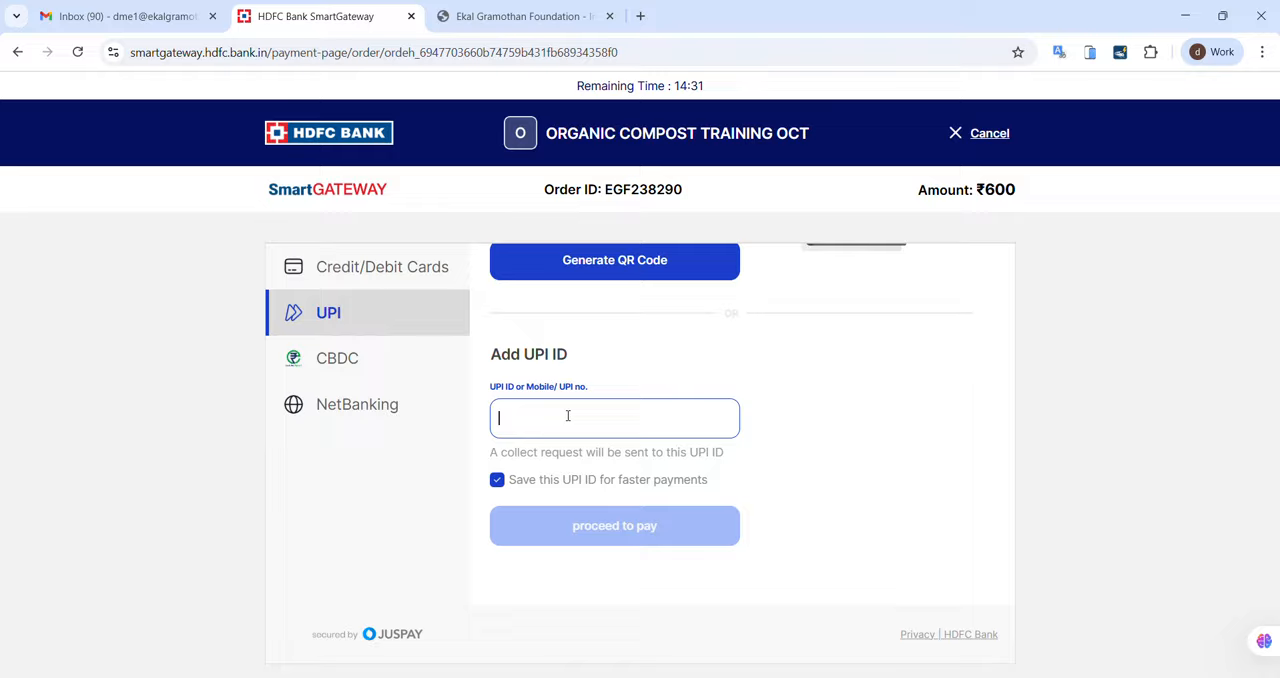
# Step: Look through the NetBanking bank options, and cancel the ₹600 transaction to return to the merchant site
pyautogui.click(393, 401)
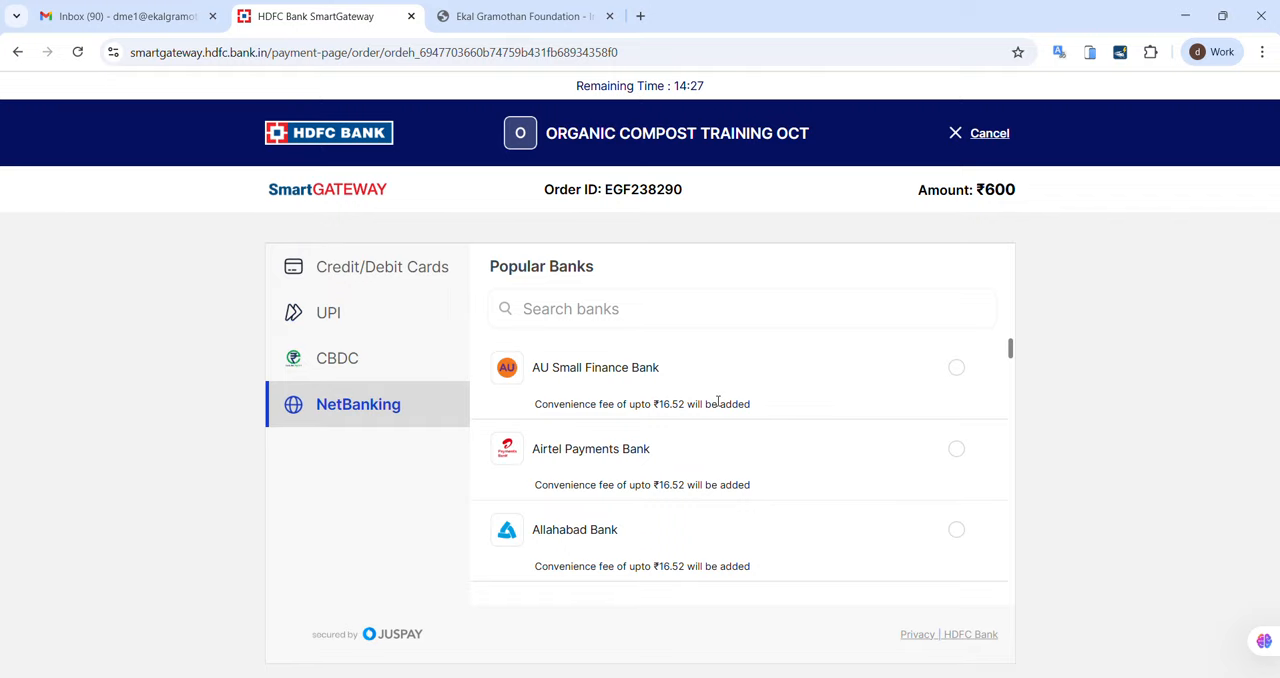
pyautogui.scroll(-8, 718, 407)
pyautogui.scroll(8, 718, 407)
pyautogui.click(975, 145)
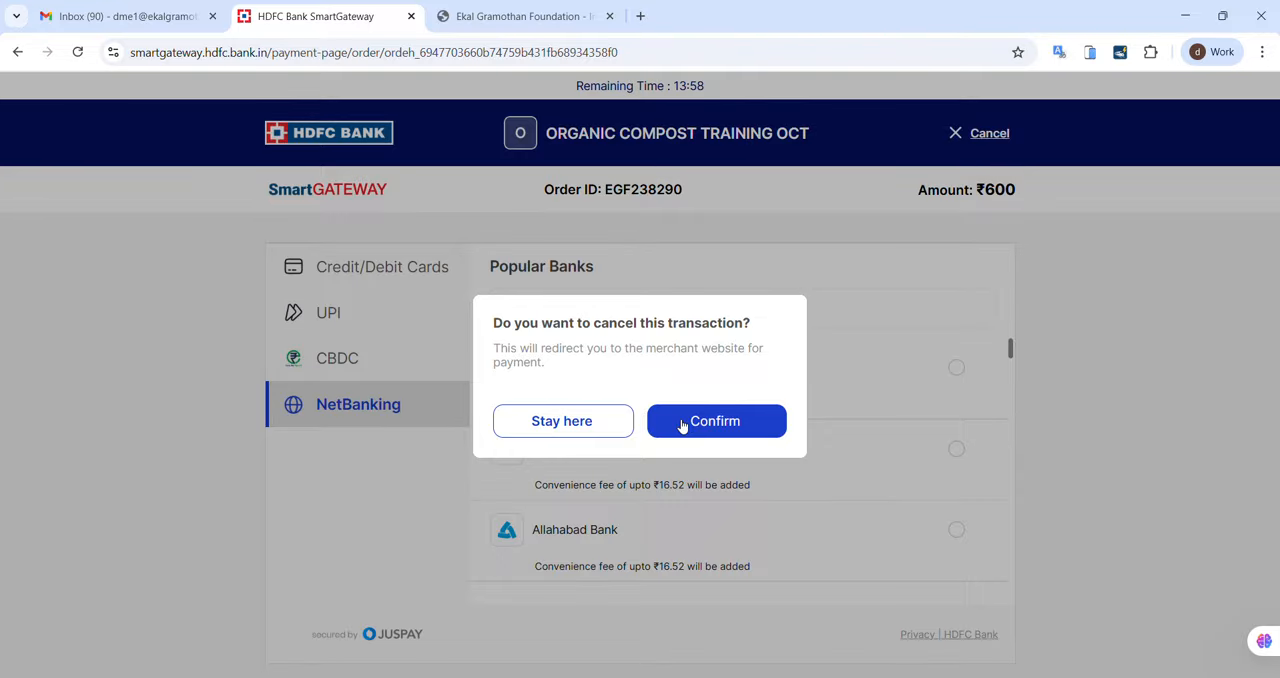
pyautogui.click(683, 425)
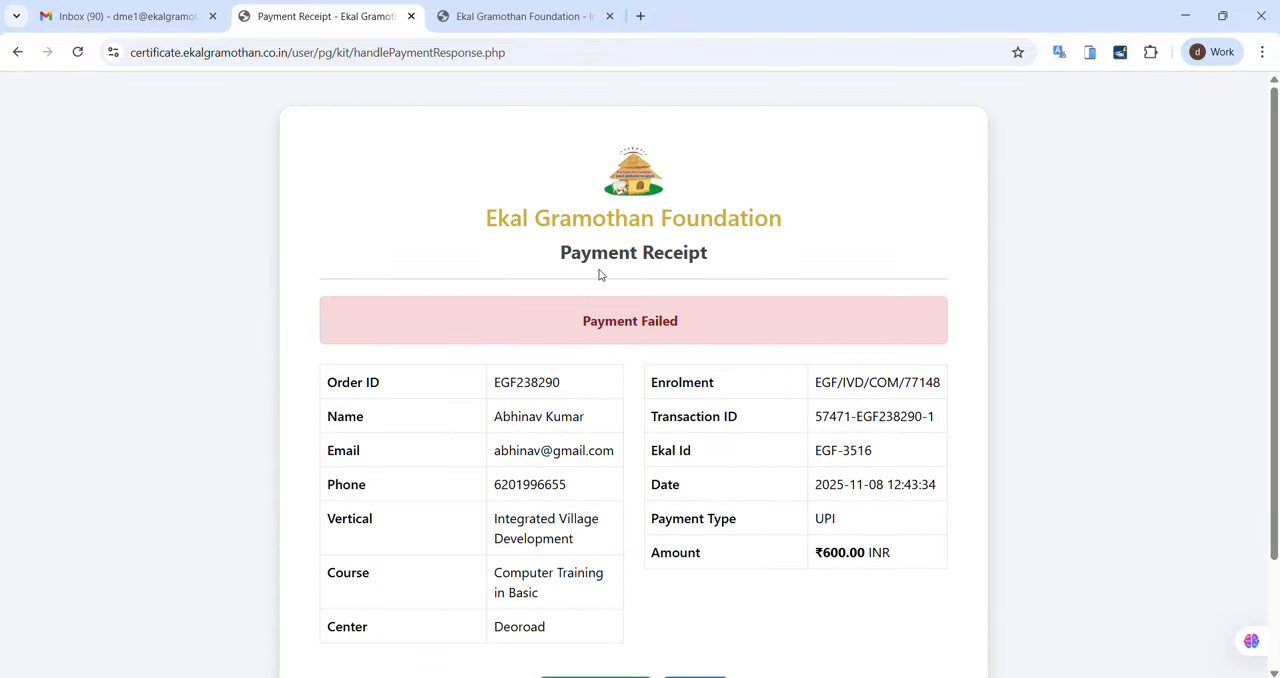
# Step: Examine the payment receipt, highlighting its transaction ID and order ID
pyautogui.scroll(-2, 893, 315)
pyautogui.scroll(1, 895, 323)
pyautogui.scroll(1, 893, 323)
pyautogui.scroll(-1, 893, 323)
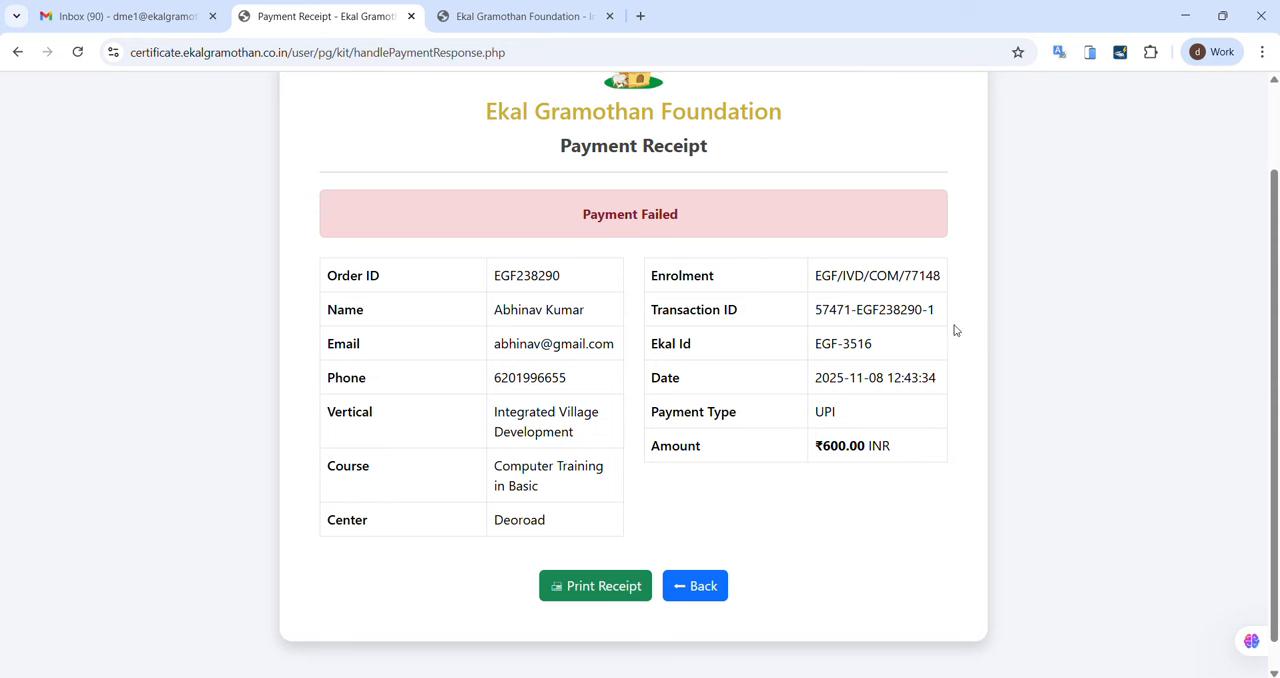
pyautogui.moveTo(943, 317); pyautogui.dragTo(818, 312)
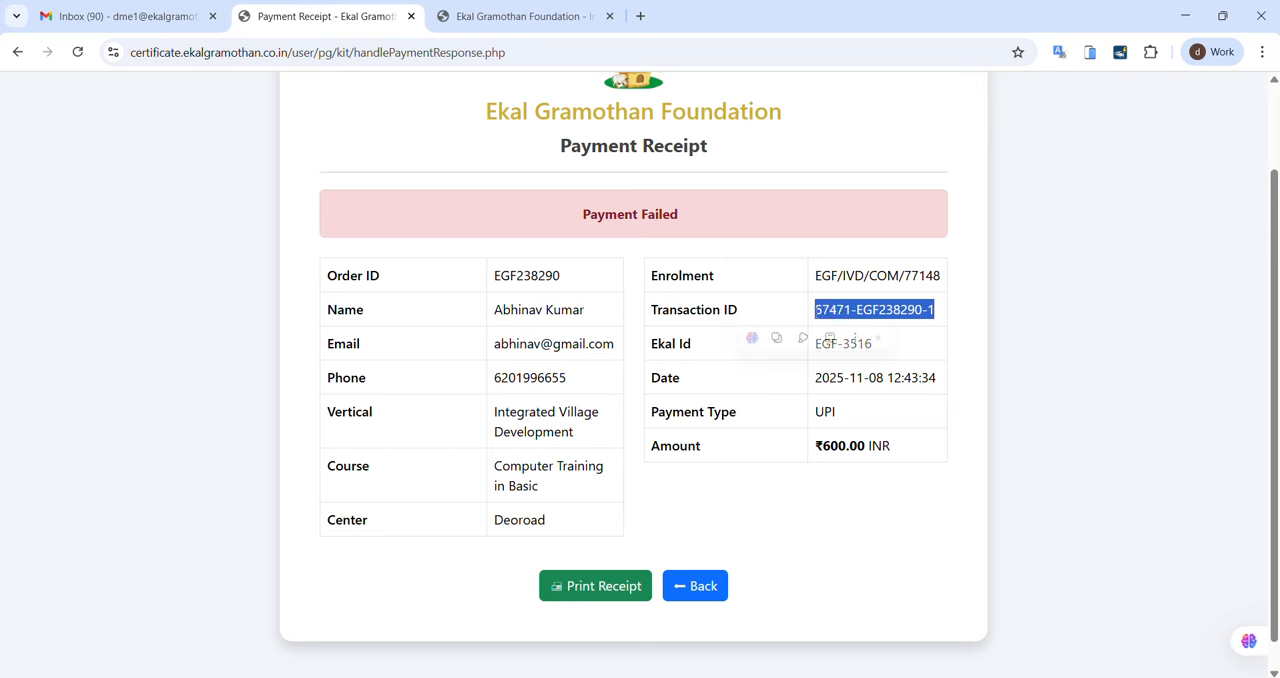
pyautogui.click(581, 266)
pyautogui.moveTo(581, 266); pyautogui.dragTo(477, 294)
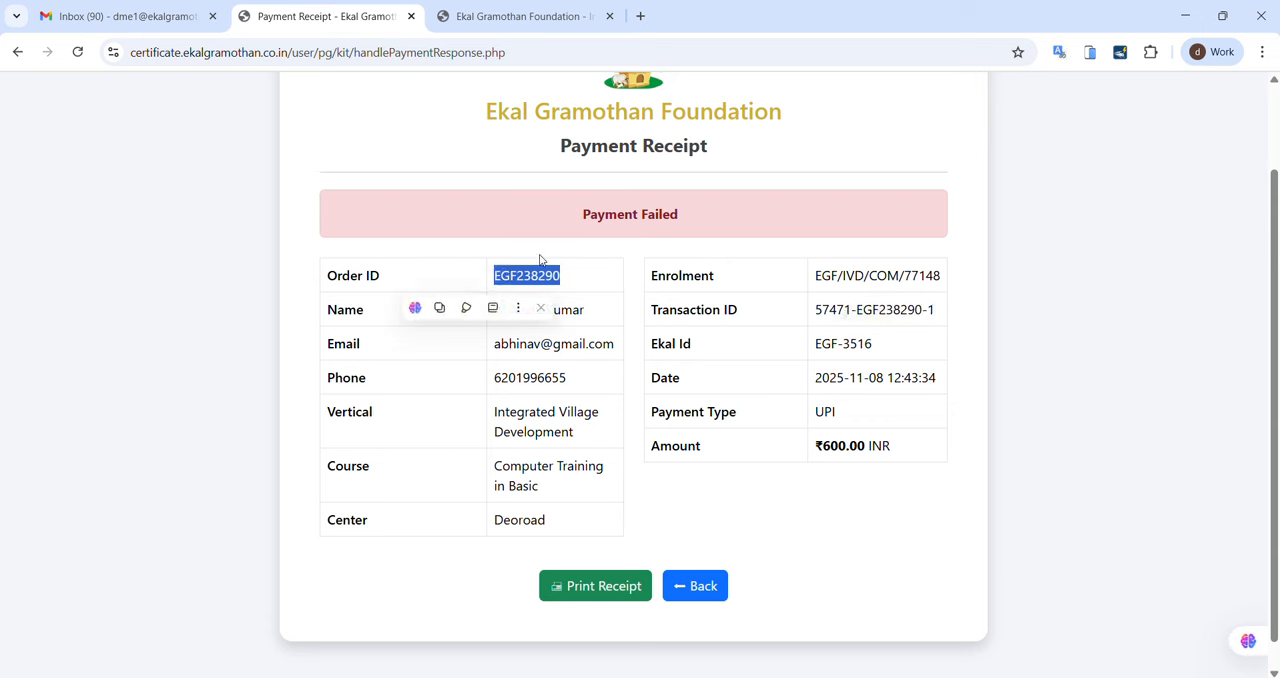
pyautogui.click(741, 319)
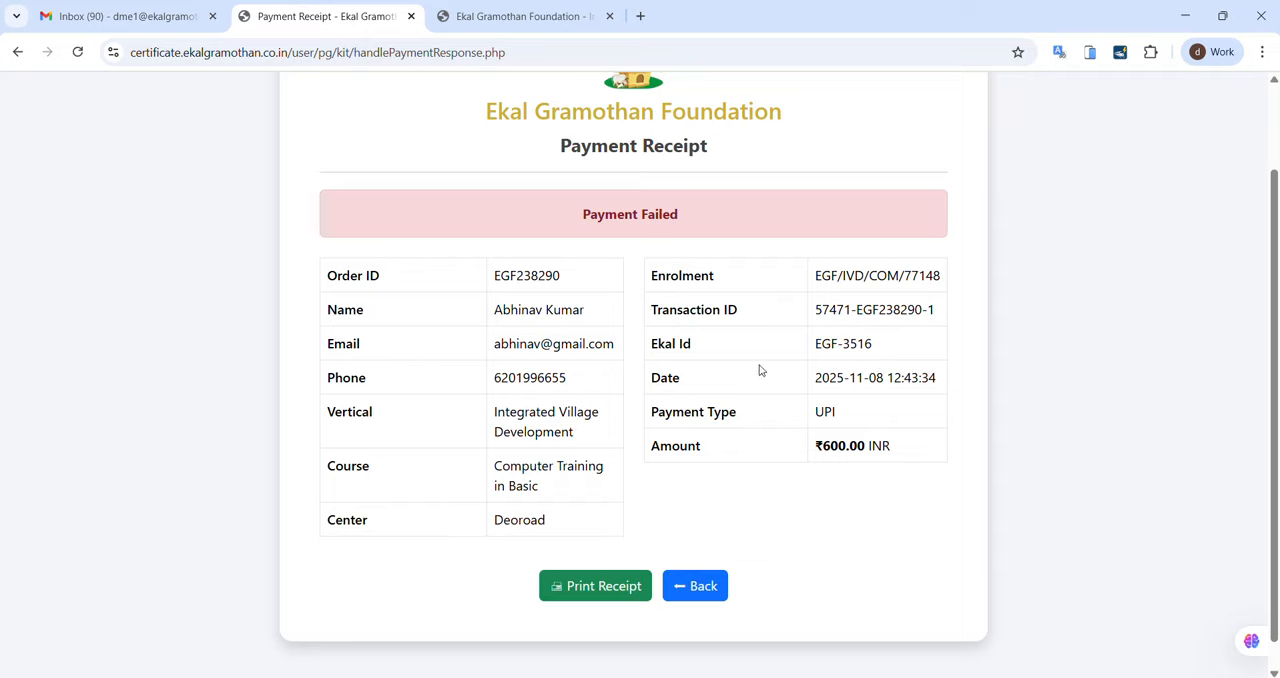
# Step: Preview the payment receipt for printing as a PDF and cancel without saving it
pyautogui.scroll(1, 760, 372)
pyautogui.scroll(-2, 880, 470)
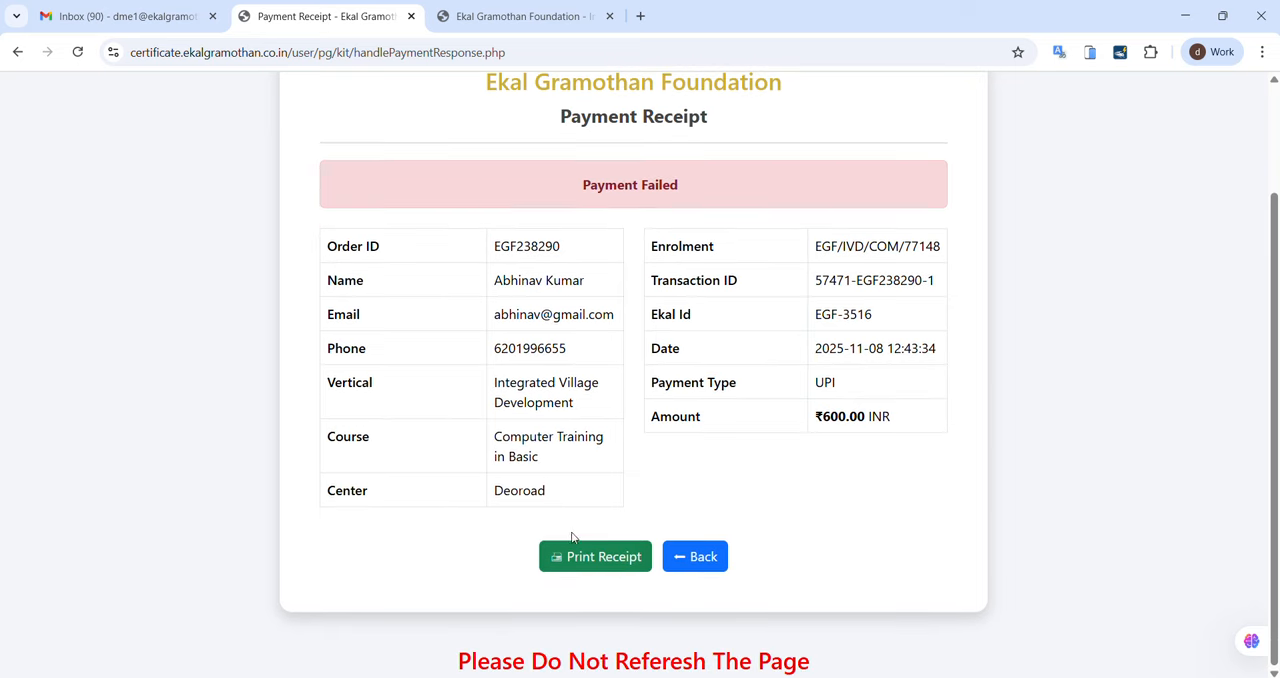
pyautogui.click(586, 557)
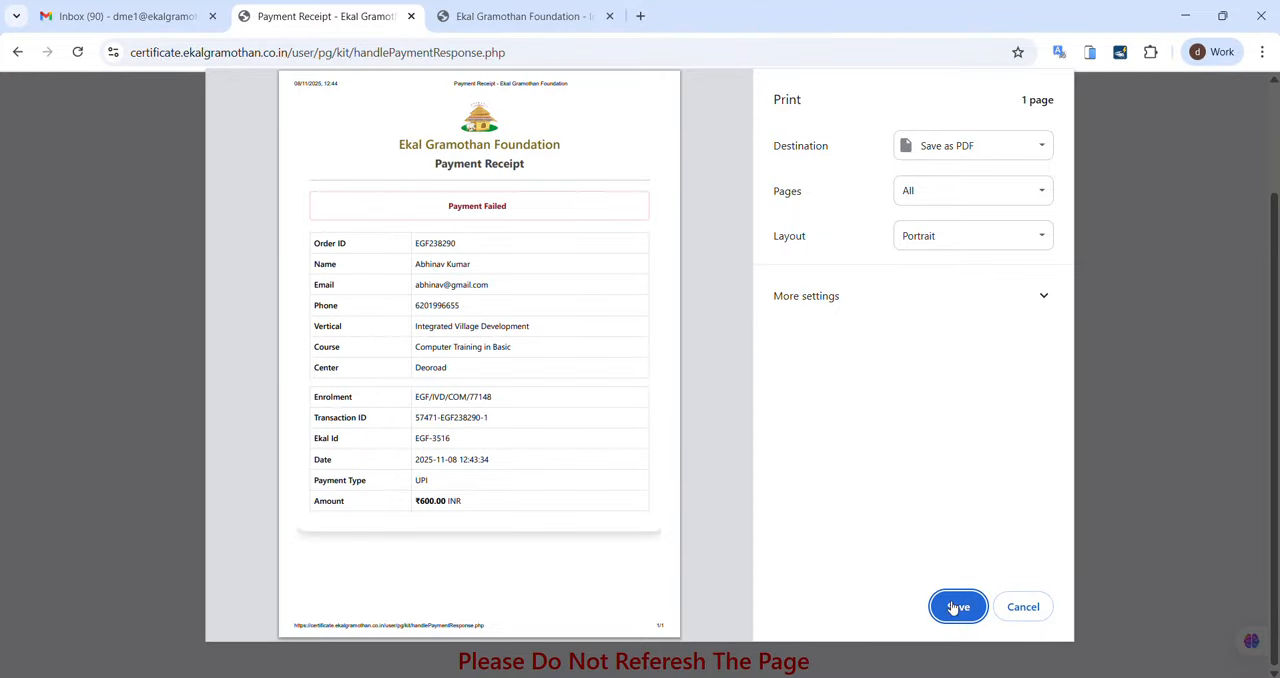
pyautogui.click(1021, 607)
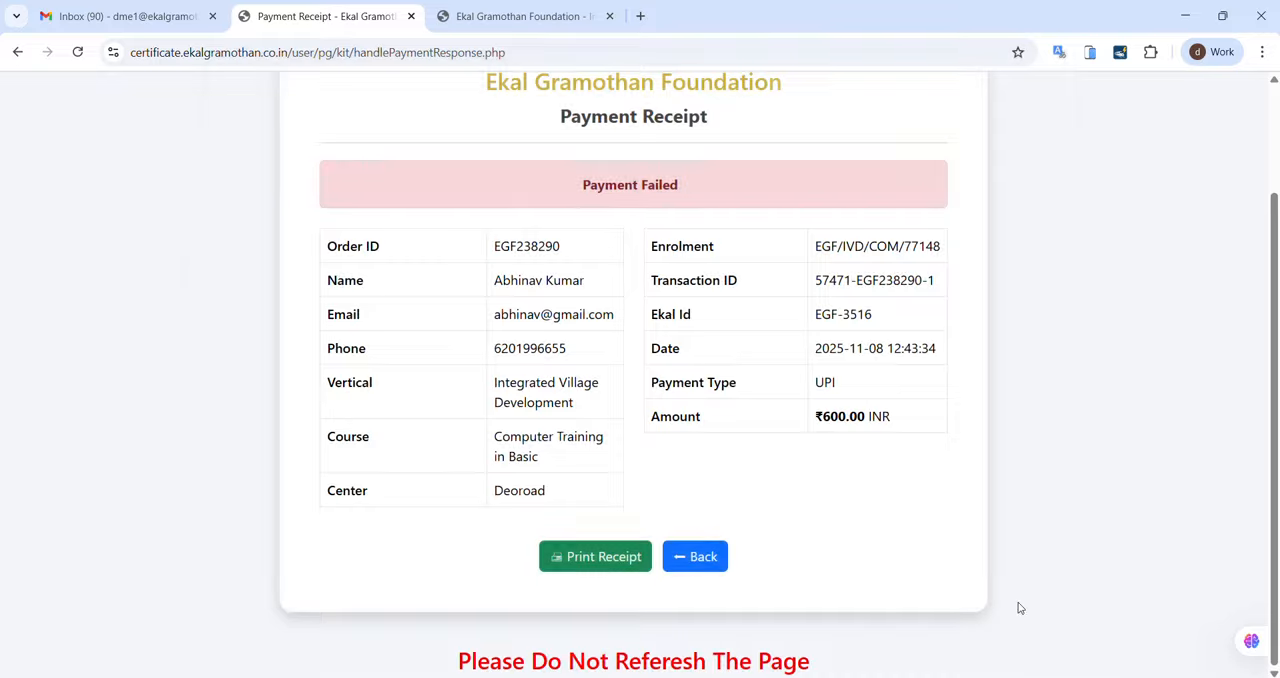
# Step: Leave the receipt, log back in to the trainer account with the saved credentials, and open the registered students list
pyautogui.click(691, 556)
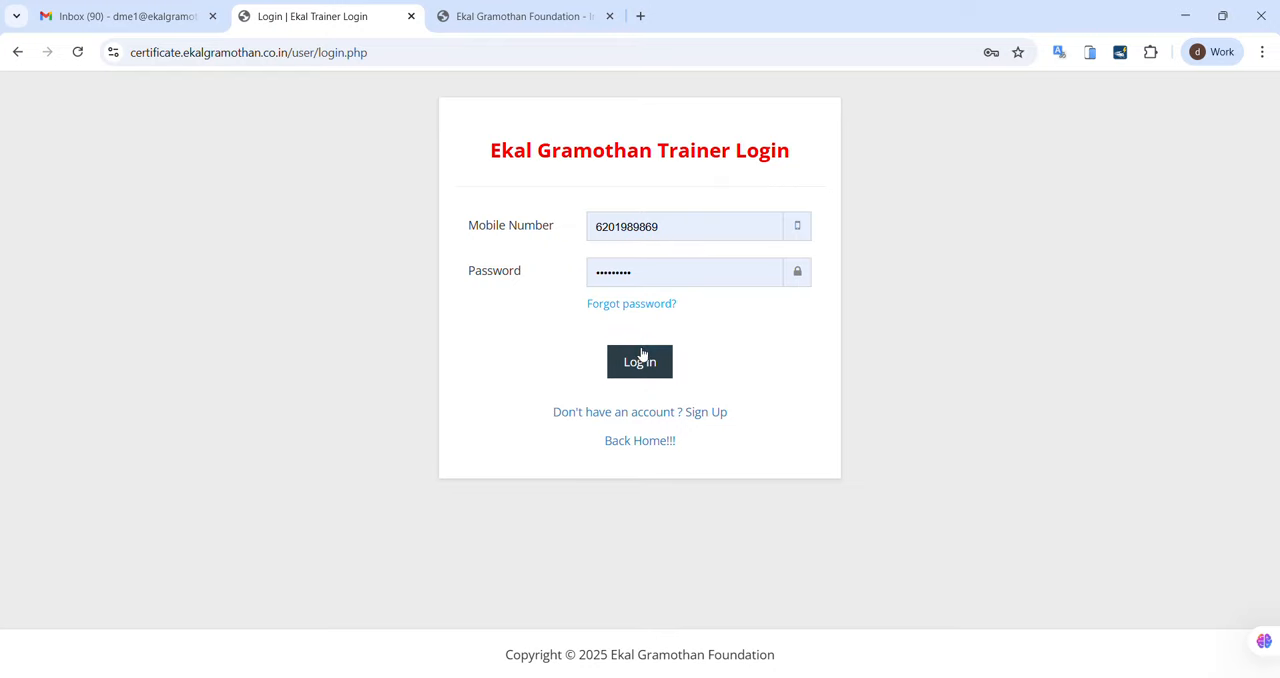
pyautogui.click(642, 352)
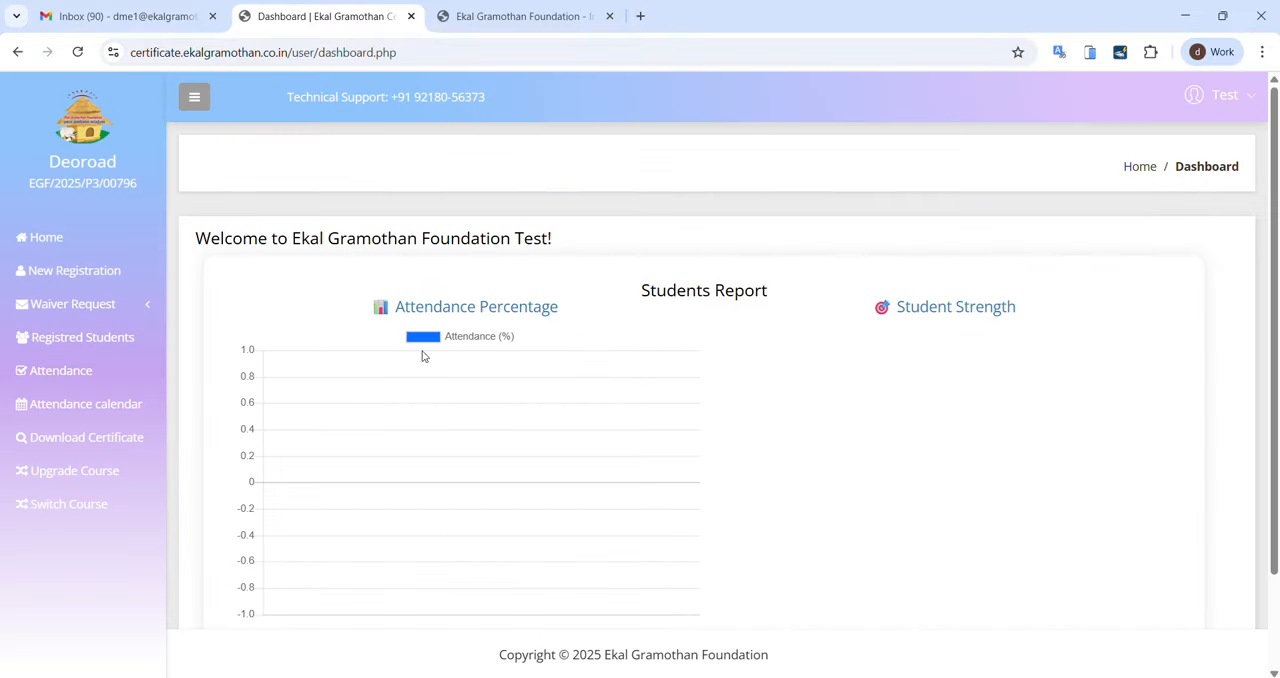
pyautogui.click(91, 345)
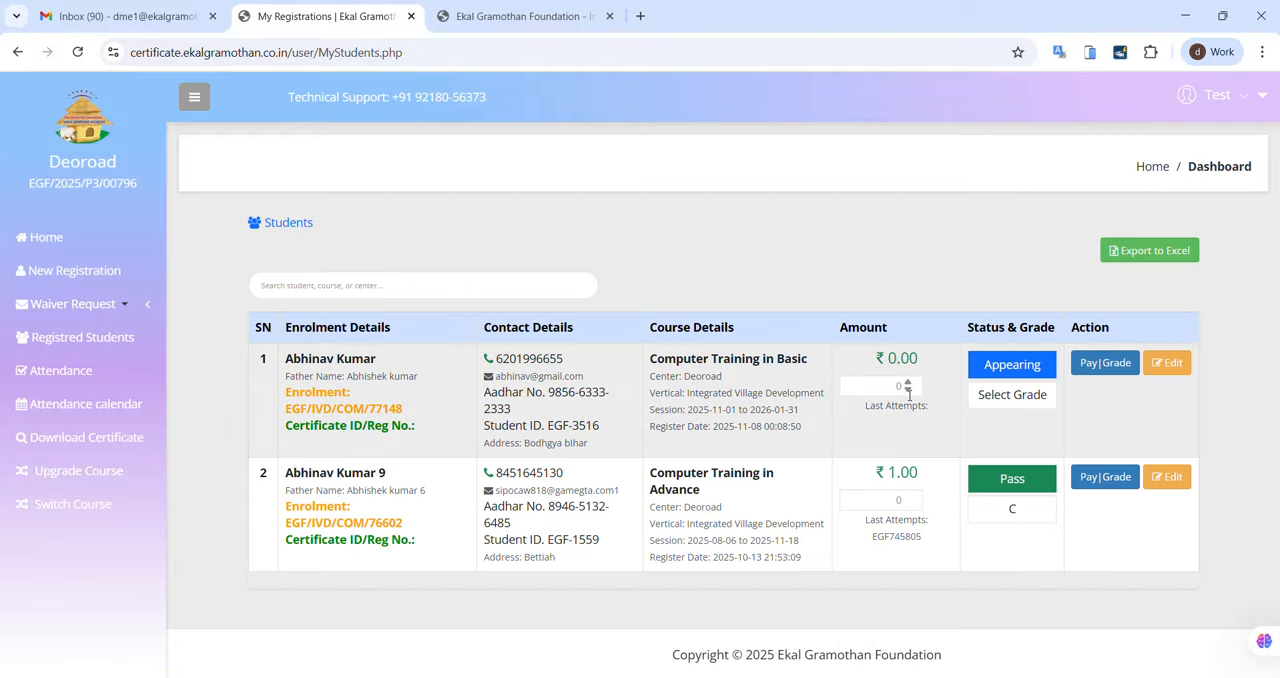
# Step: Try grades D and E for the Computer Training in Basic student, and set the grade to Drop
pyautogui.click(884, 388)
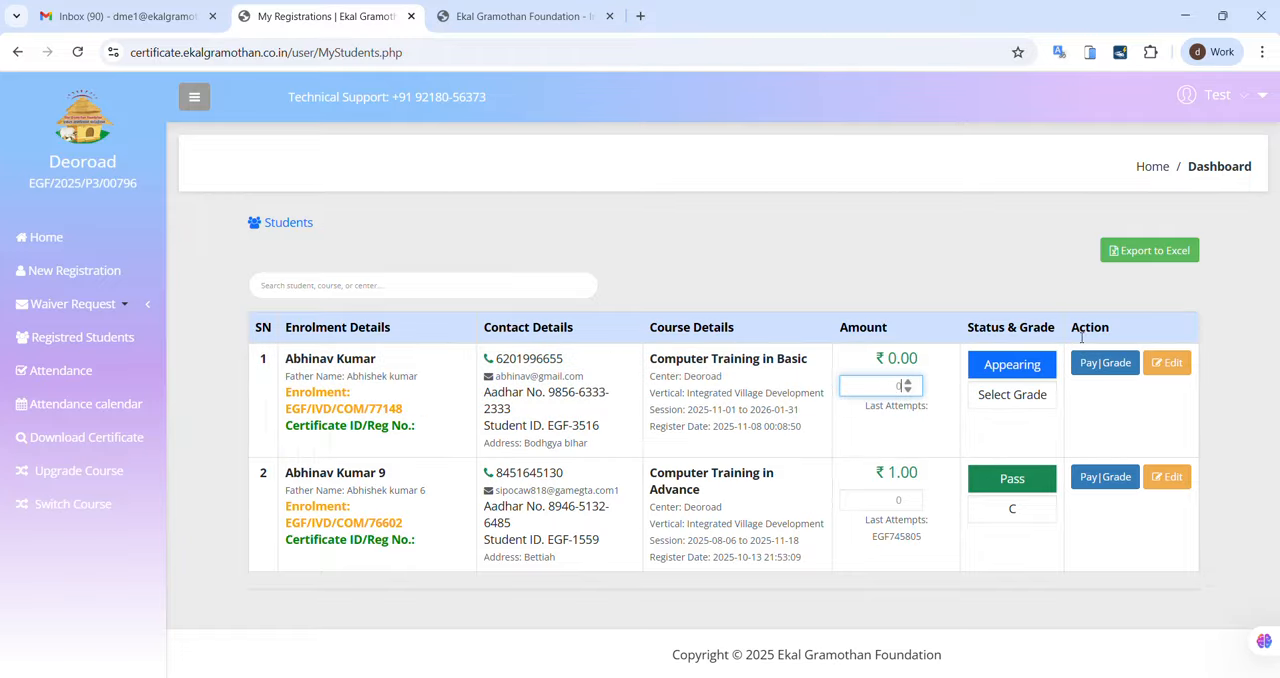
pyautogui.click(1015, 397)
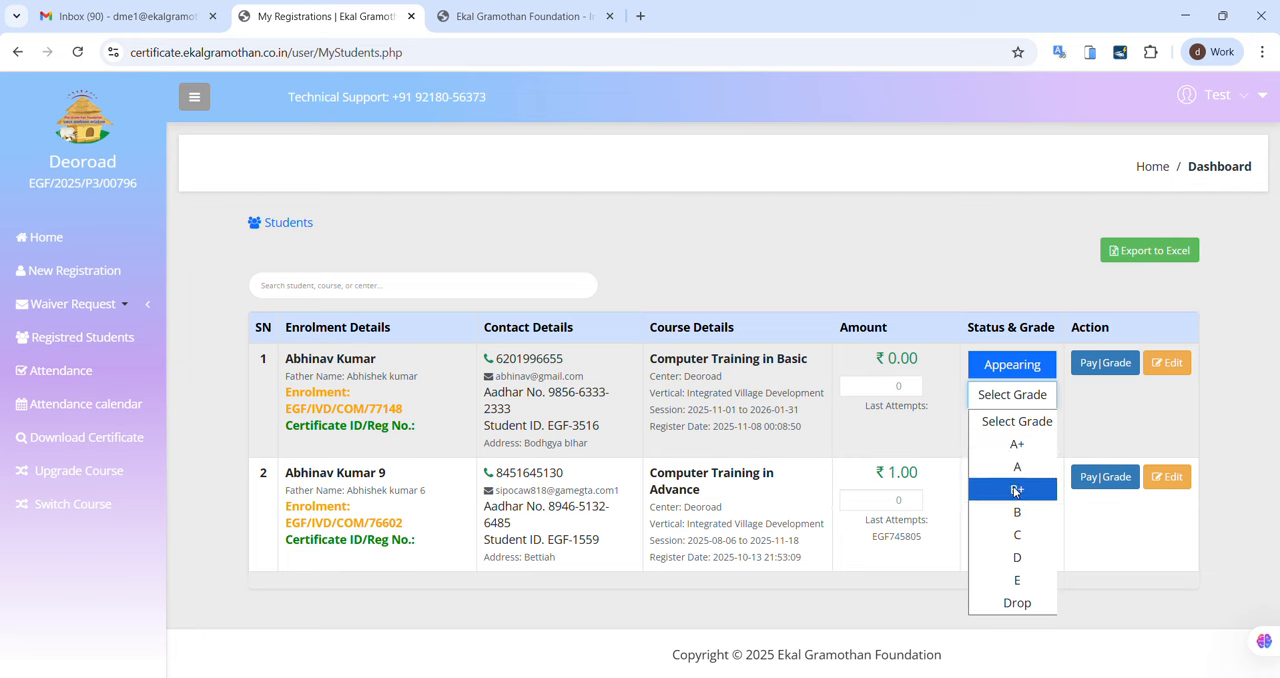
pyautogui.click(1018, 557)
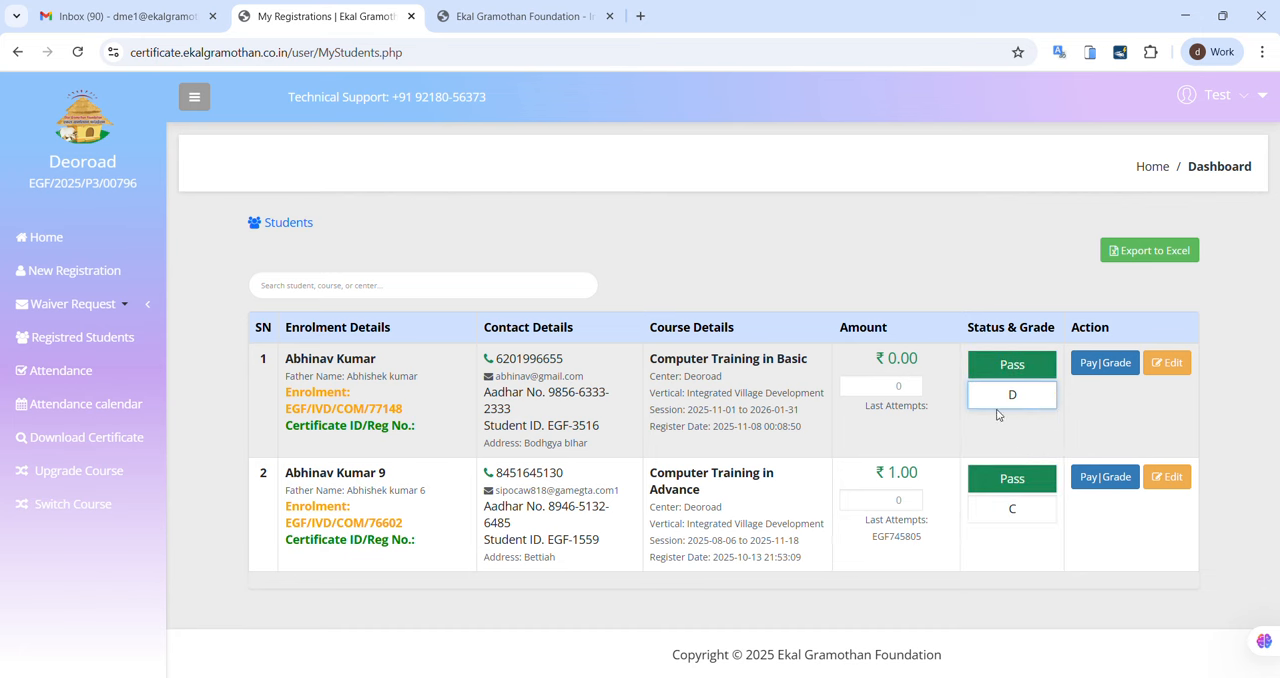
pyautogui.click(1016, 402)
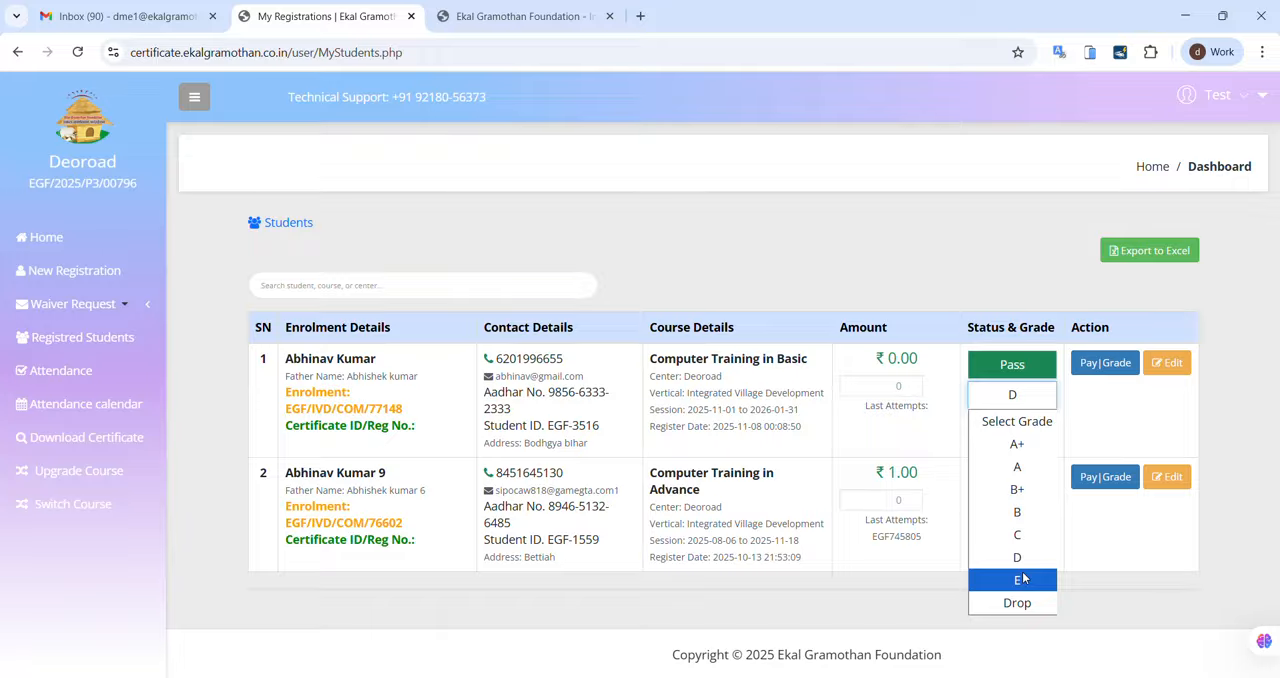
pyautogui.click(1022, 574)
pyautogui.click(1024, 401)
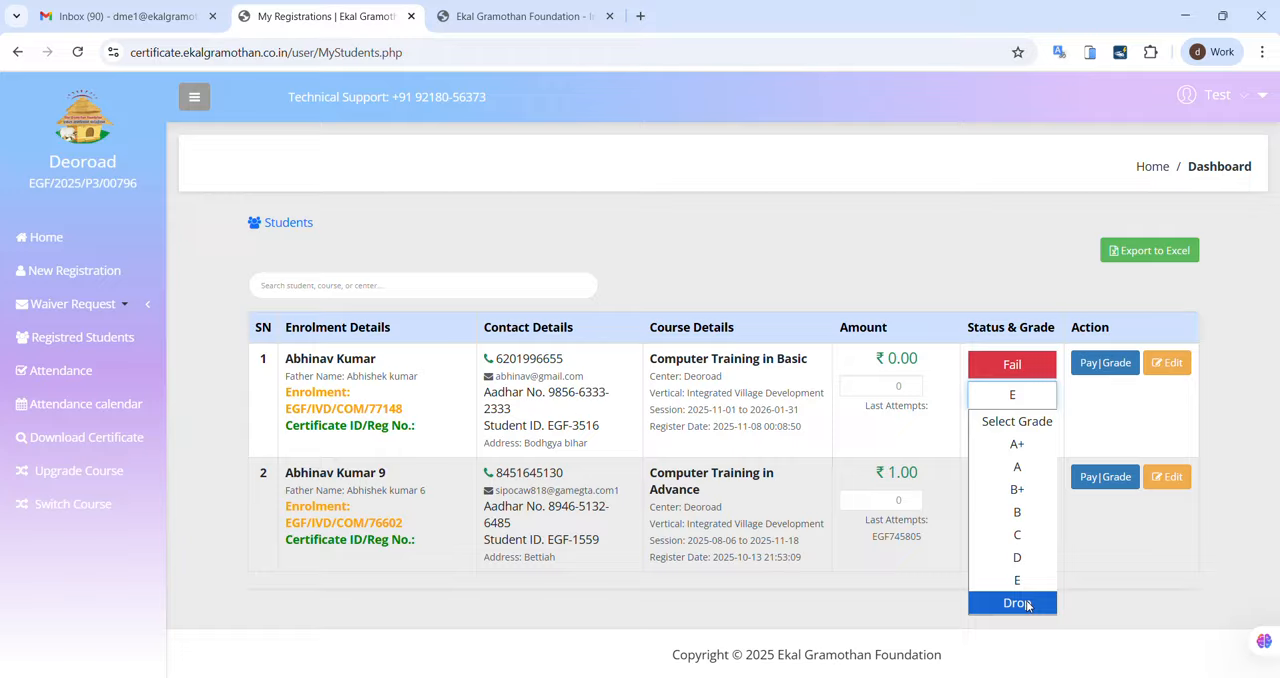
pyautogui.click(1026, 602)
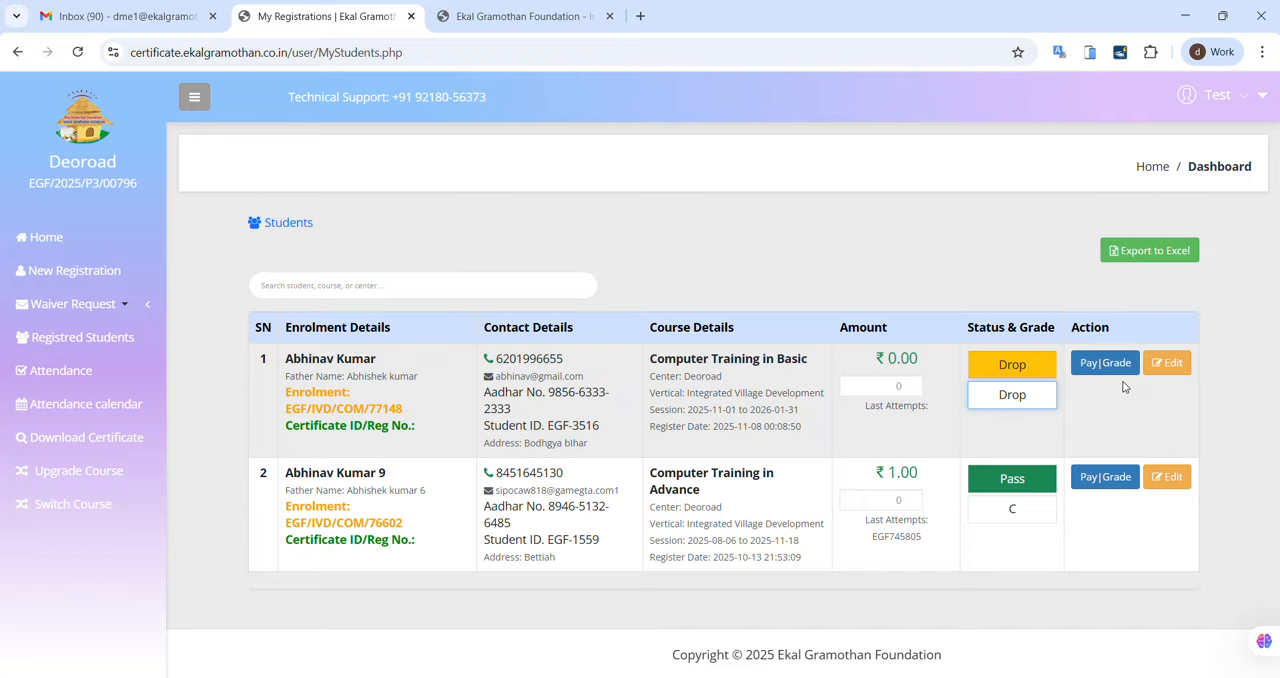
# Step: View the first student's editable details, cancel without changes, and go to the student search field
pyautogui.click(1172, 363)
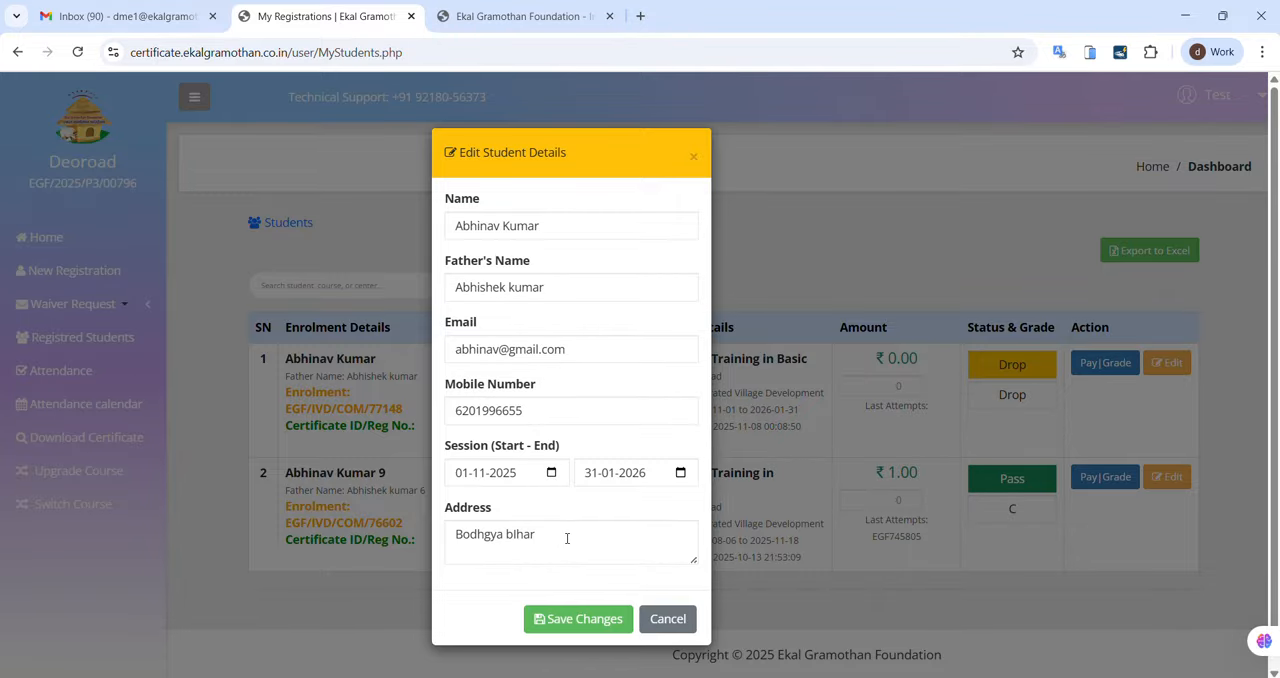
pyautogui.click(664, 622)
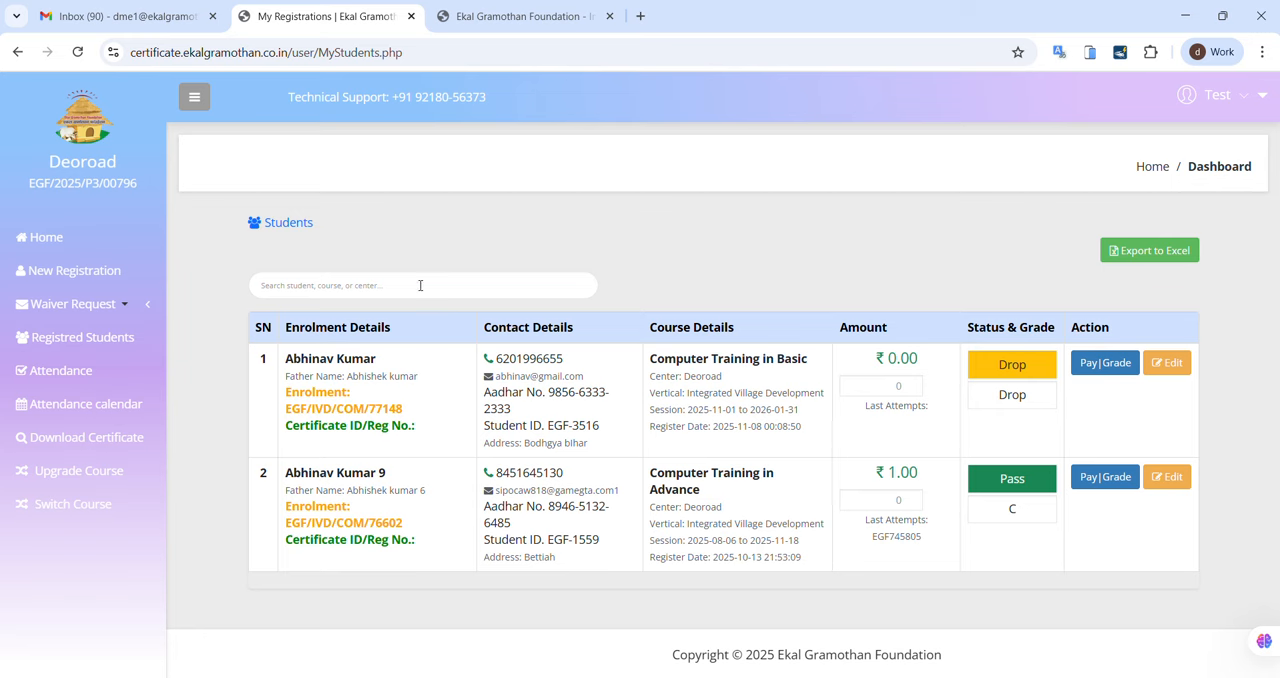
pyautogui.click(385, 289)
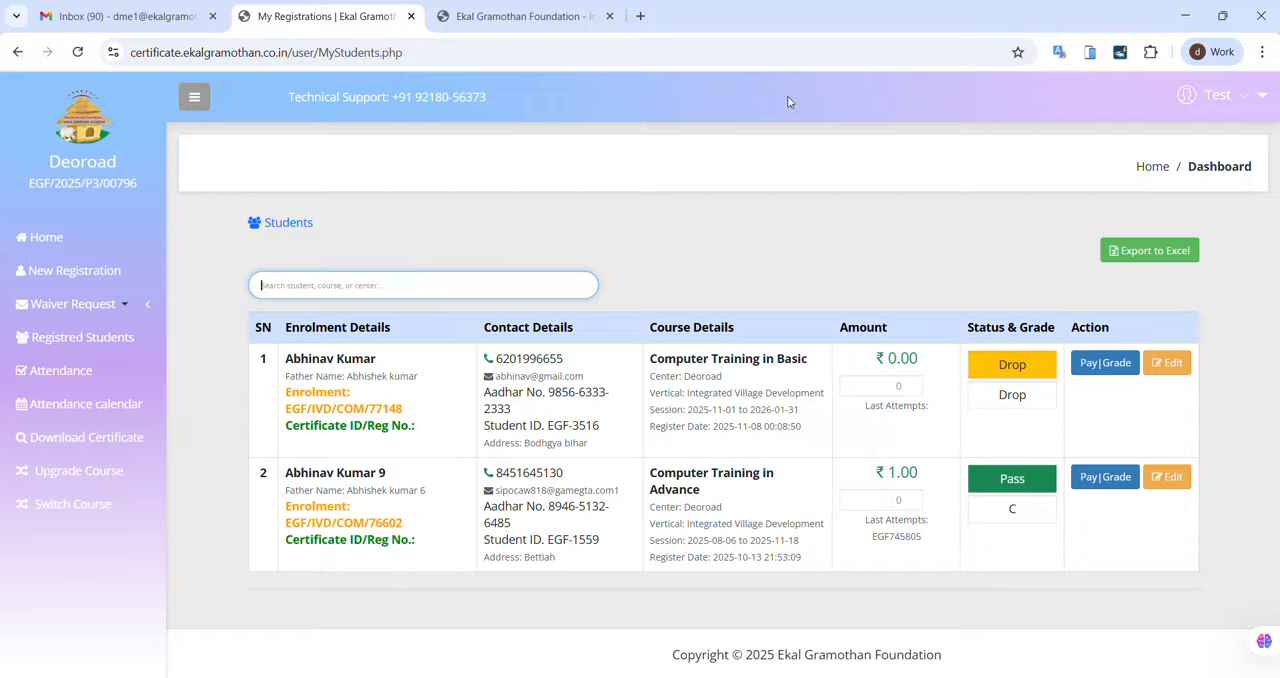
# Step: Export the student list to Excel and open the downloaded students_2025-11-08.xls, accepting the file format mismatch
pyautogui.click(1141, 257)
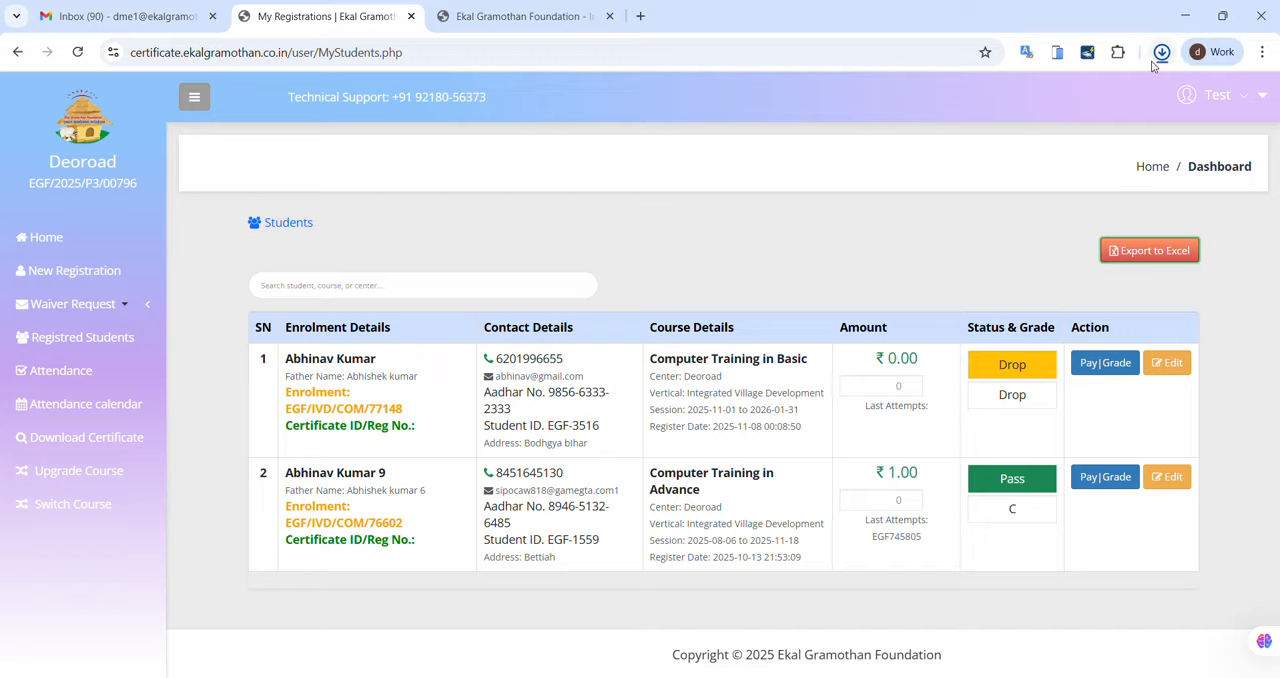
pyautogui.click(1161, 52)
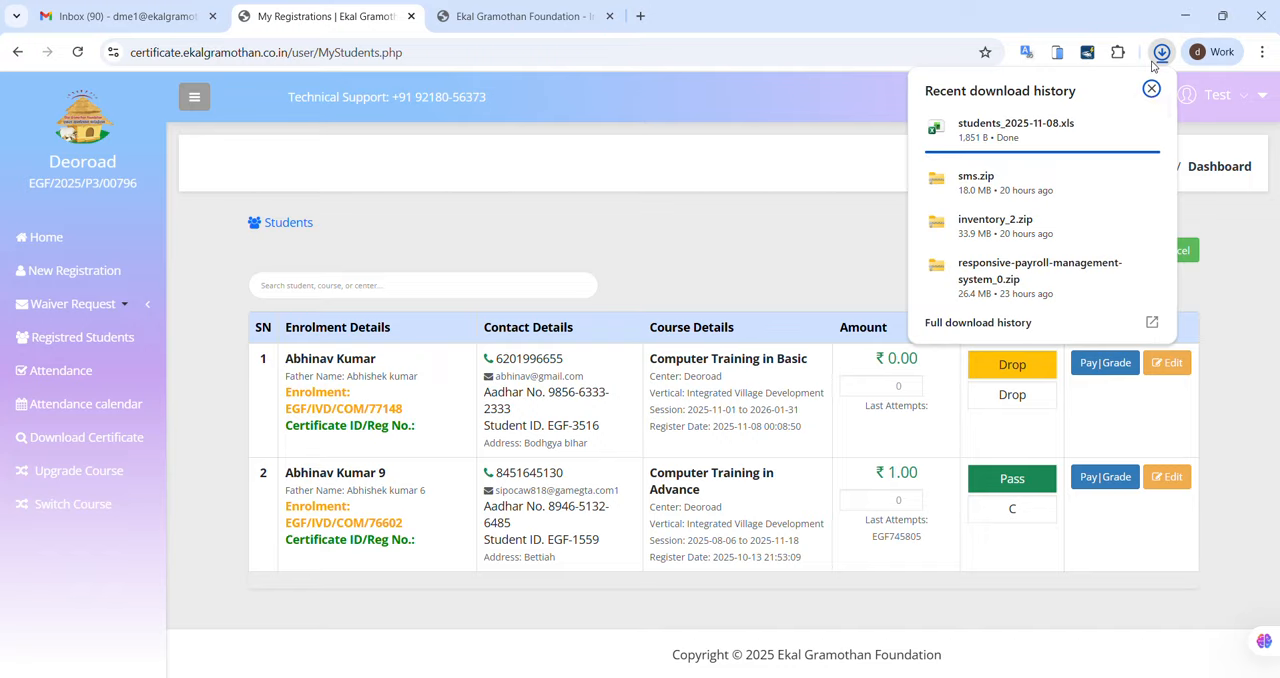
pyautogui.click(1015, 130)
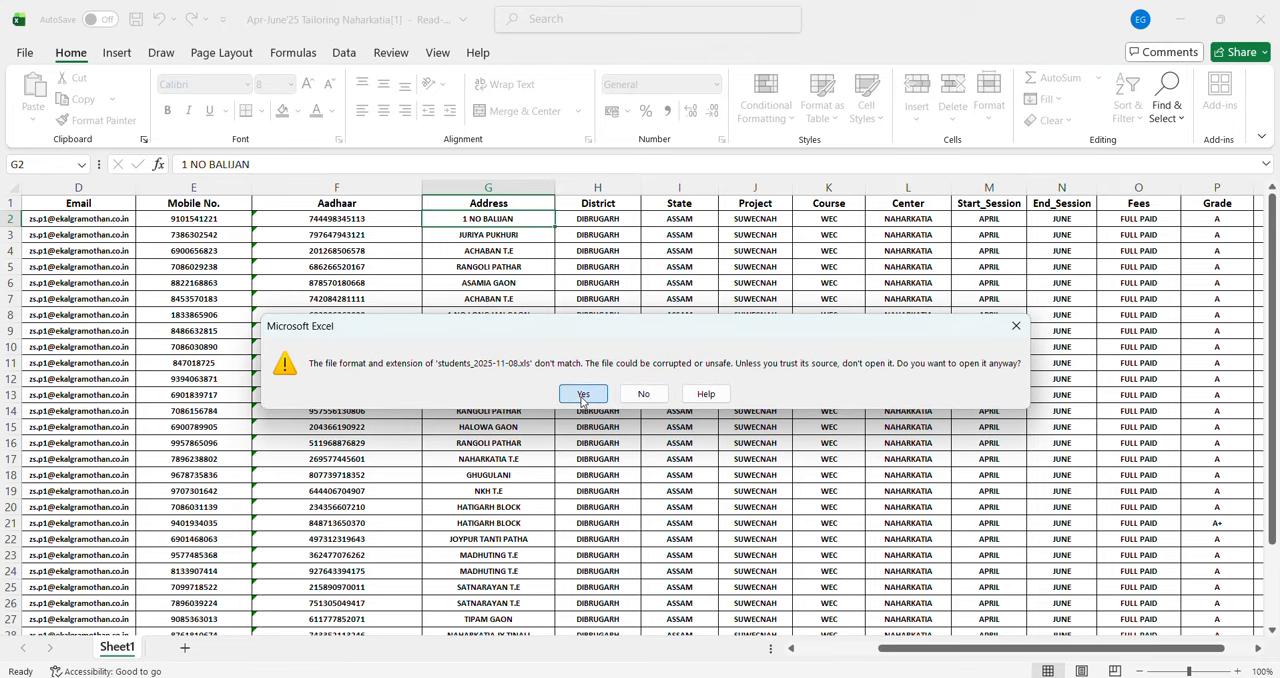
pyautogui.click(583, 394)
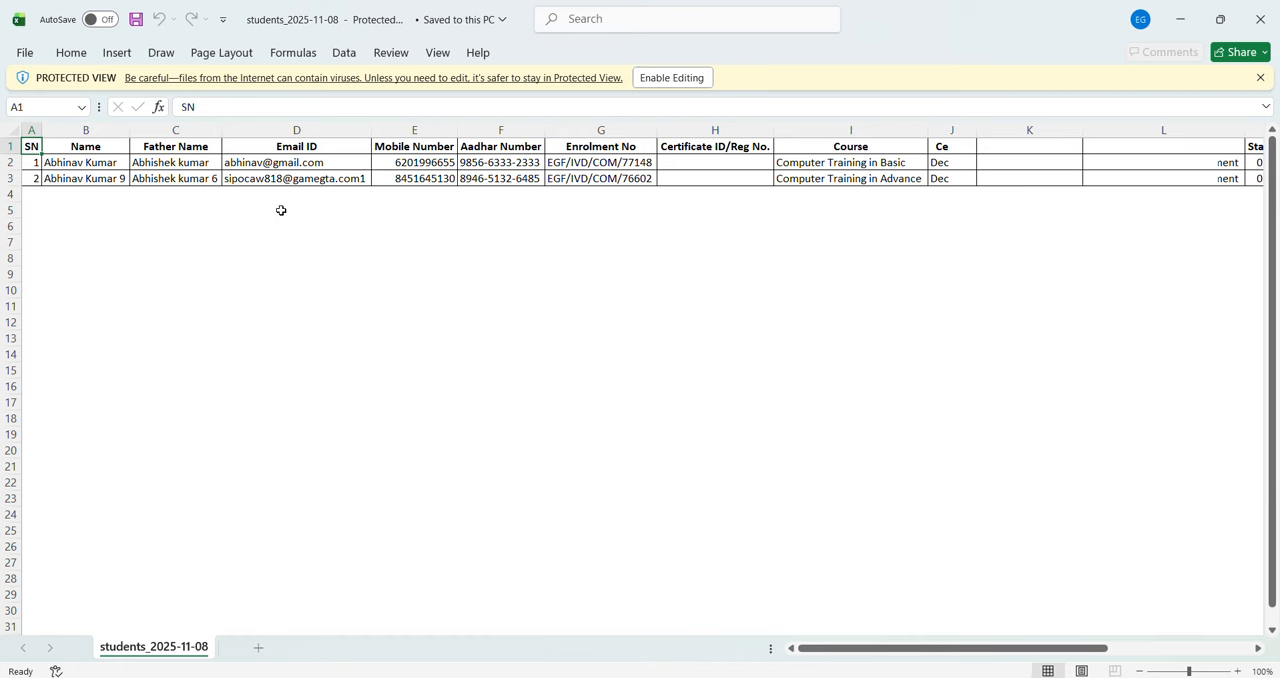
# Step: Examine the exported student records across the columns from Name to Grade
pyautogui.click(88, 160)
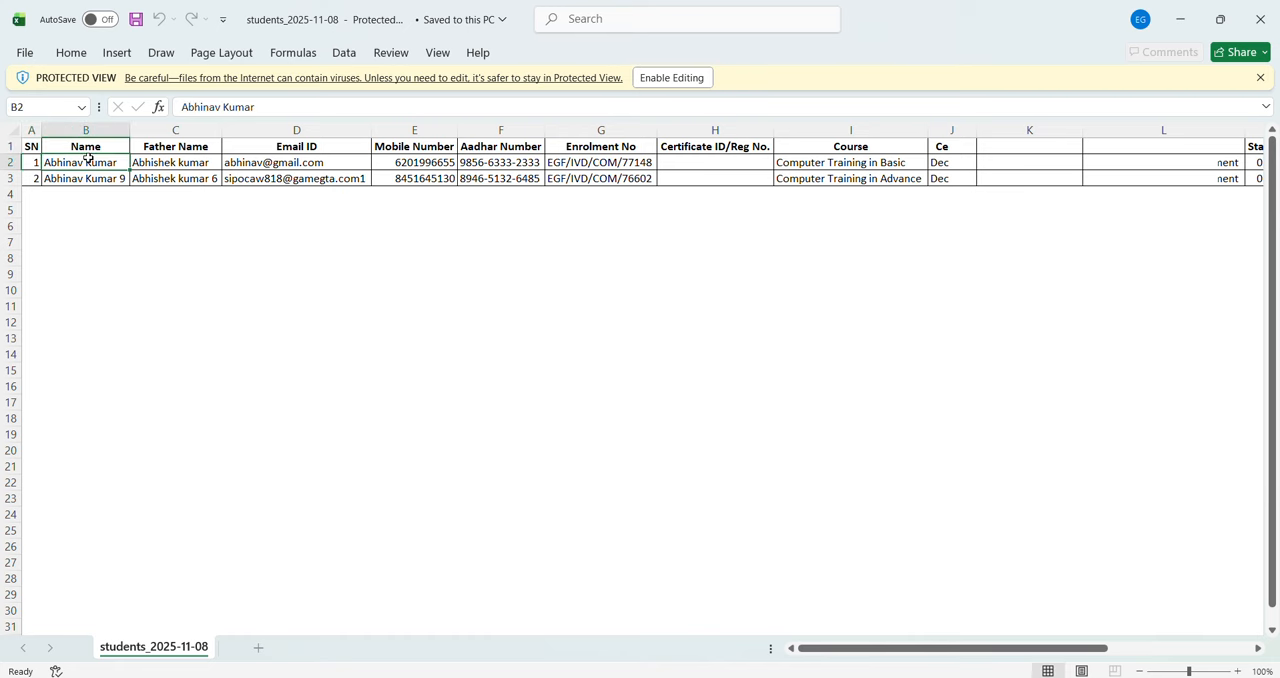
pyautogui.press('Down')
pyautogui.press('Up')
pyautogui.press('Right')
pyautogui.press('Right')
pyautogui.press('Right')
pyautogui.press('Right')
pyautogui.press('Right')
pyautogui.press('Right')
pyautogui.press('Right')
pyautogui.press('Right')
pyautogui.press('Right')
pyautogui.press('Right')
pyautogui.press('Right')
pyautogui.press('Right')
pyautogui.press('Right')
pyautogui.press('Right')
pyautogui.press('Right')
pyautogui.press('Right')
pyautogui.press('Right')
pyautogui.press('Right')
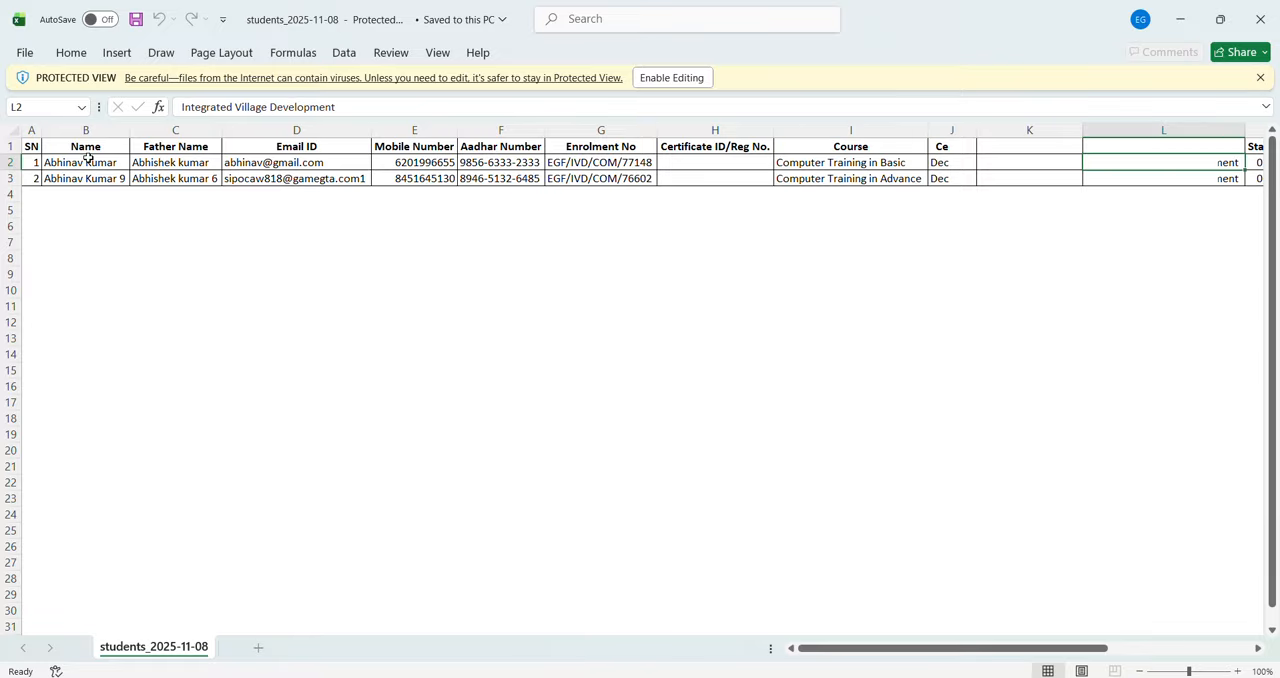
pyautogui.press('Right')
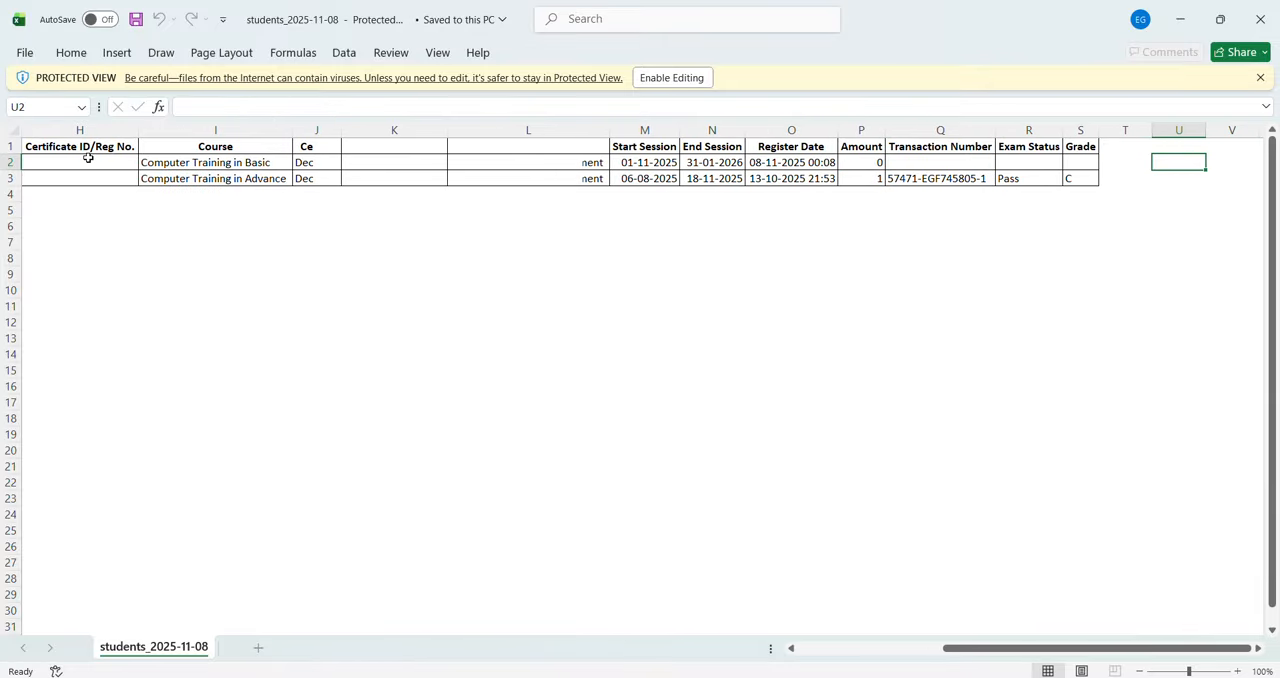
pyautogui.press('Left')
pyautogui.press('Left')
pyautogui.press('Left')
pyautogui.press('Left')
pyautogui.press('Left')
pyautogui.press('Left')
pyautogui.press('Left')
pyautogui.press('Left')
pyautogui.press('Left')
pyautogui.press('Left')
pyautogui.press('Left')
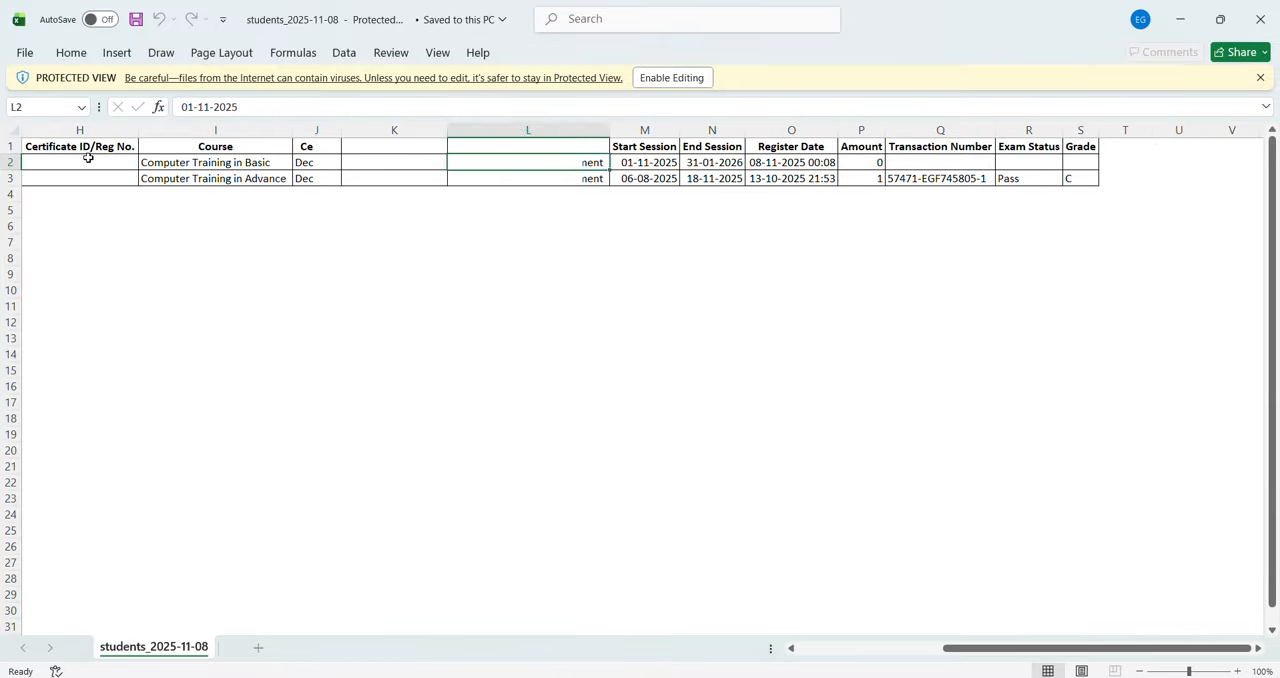
pyautogui.press('Left')
pyautogui.press('Left')
pyautogui.press('Right')
pyautogui.press('Right')
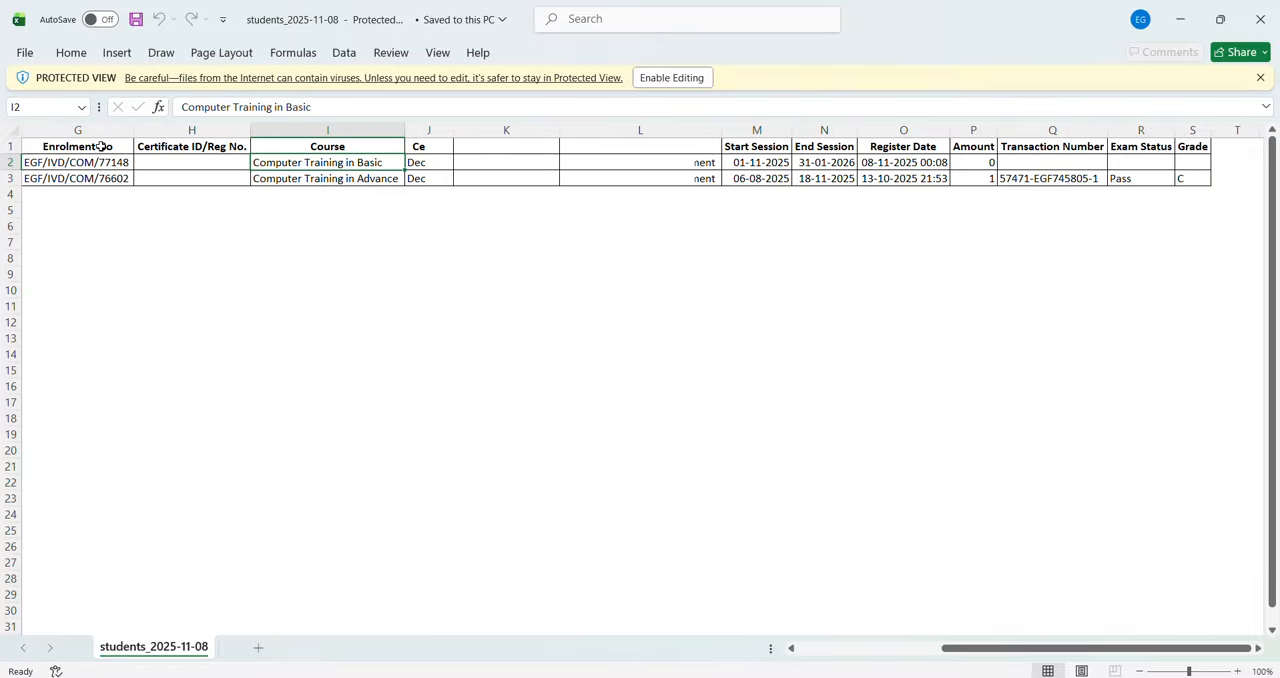
# Step: Enable editing of the exported workbook and review its header row from SN to Grade
pyautogui.click(679, 80)
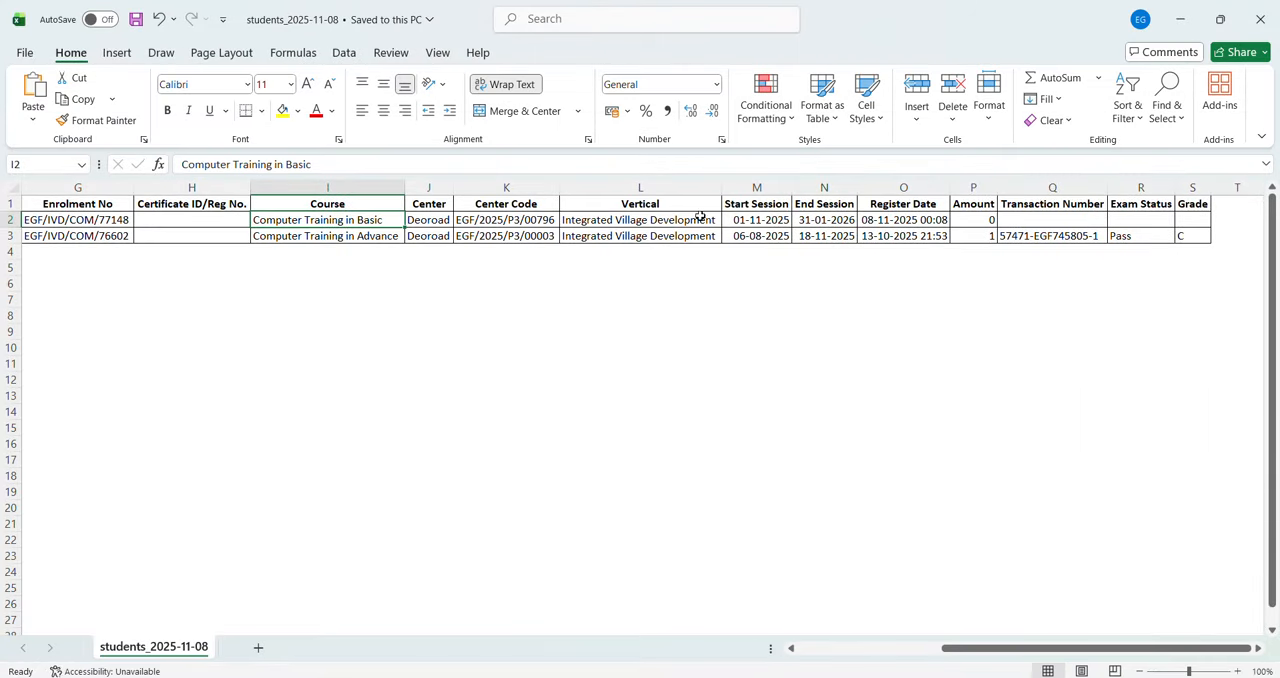
pyautogui.click(765, 205)
pyautogui.press('Left')
pyautogui.press('Left')
pyautogui.press('Left')
pyautogui.press('Left')
pyautogui.press('Left')
pyautogui.press('Left')
pyautogui.press('Left')
pyautogui.press('Left')
pyautogui.press('Left')
pyautogui.press('Left')
pyautogui.press('Left')
pyautogui.press('Left')
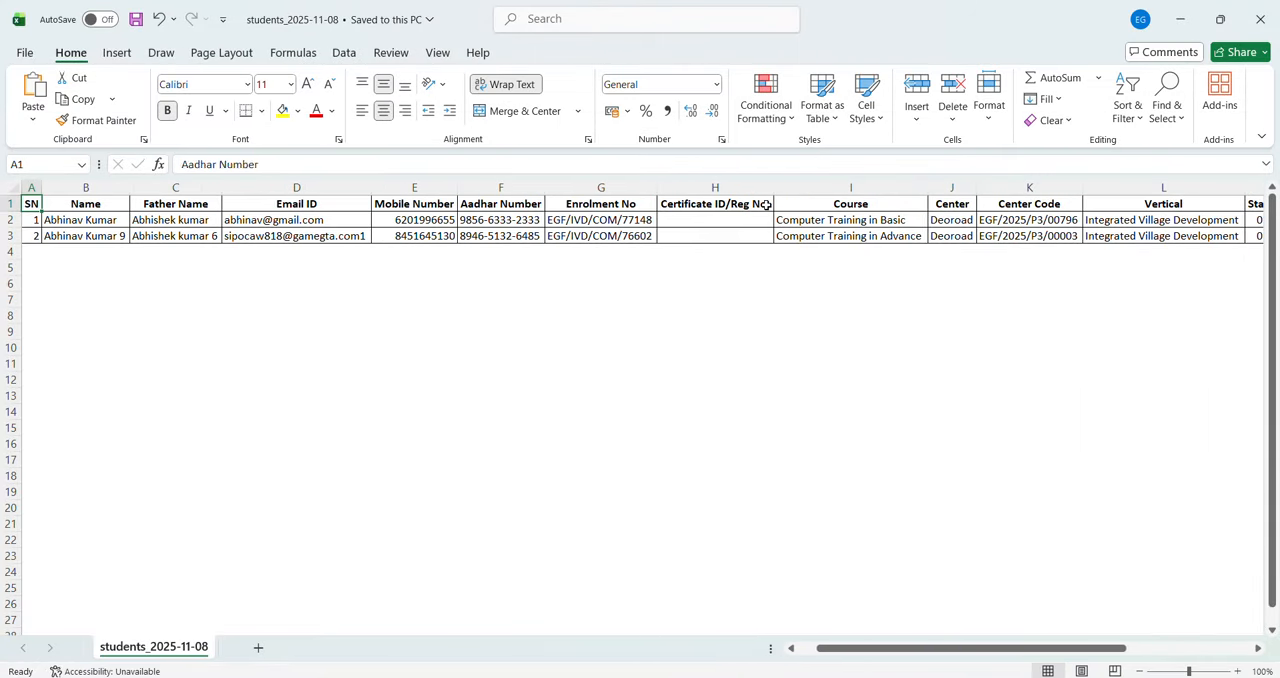
pyautogui.press('Right')
pyautogui.press('Right')
pyautogui.press('Right')
pyautogui.press('Right')
pyautogui.press('Right')
pyautogui.press('Right')
pyautogui.press('Right')
pyautogui.press('Right')
pyautogui.press('Right')
pyautogui.press('Right')
pyautogui.press('Right')
pyautogui.press('Right')
pyautogui.press('Right')
pyautogui.press('Right')
pyautogui.press('Right')
pyautogui.press('Right')
pyautogui.press('Right')
pyautogui.press('Right')
pyautogui.press('Right')
pyautogui.press('Right')
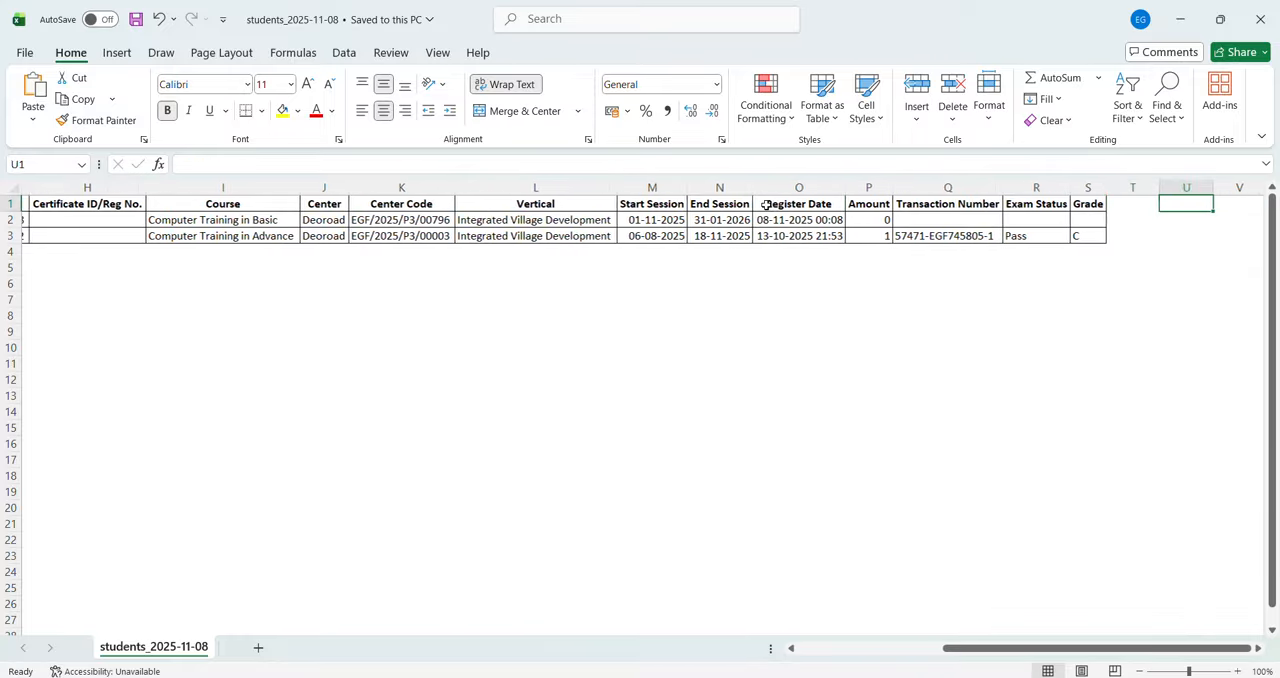
pyautogui.press('Left')
pyautogui.press('Left')
pyautogui.press('Left')
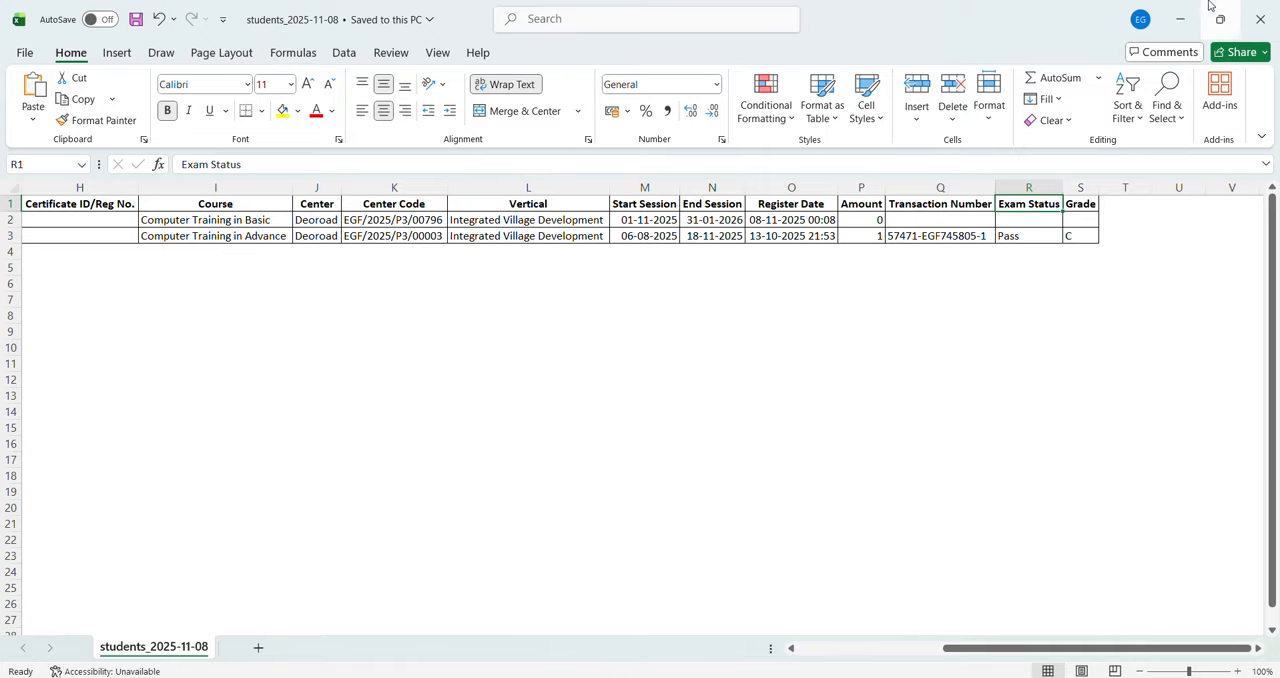
# Step: Minimize both open workbooks to return to the trainer portal, and load the attendance list for the start session 2025-11-01
pyautogui.click(1181, 19)
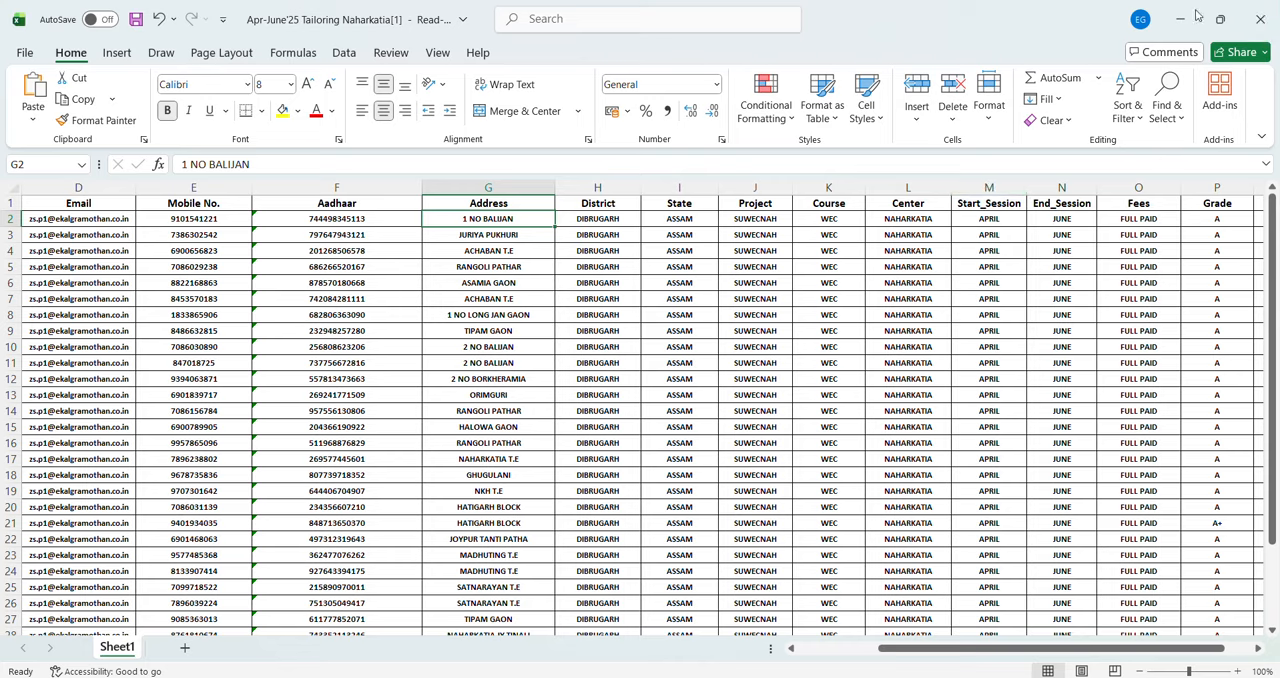
pyautogui.click(1181, 19)
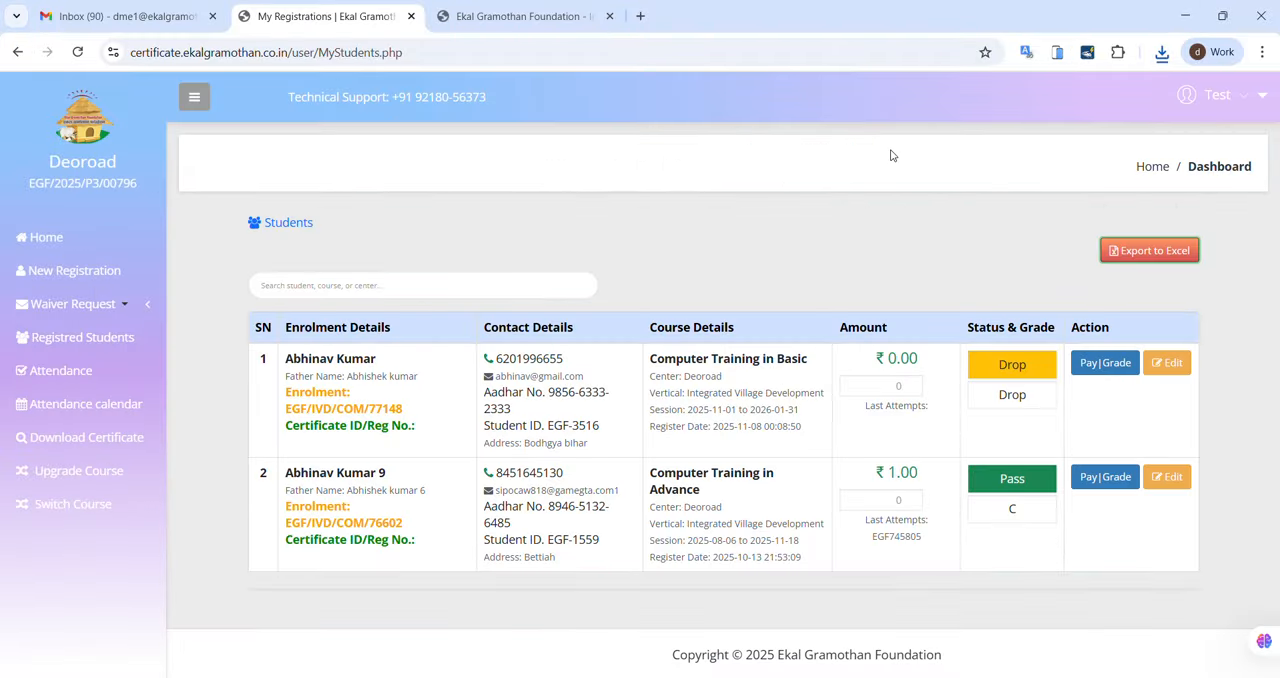
pyautogui.click(82, 370)
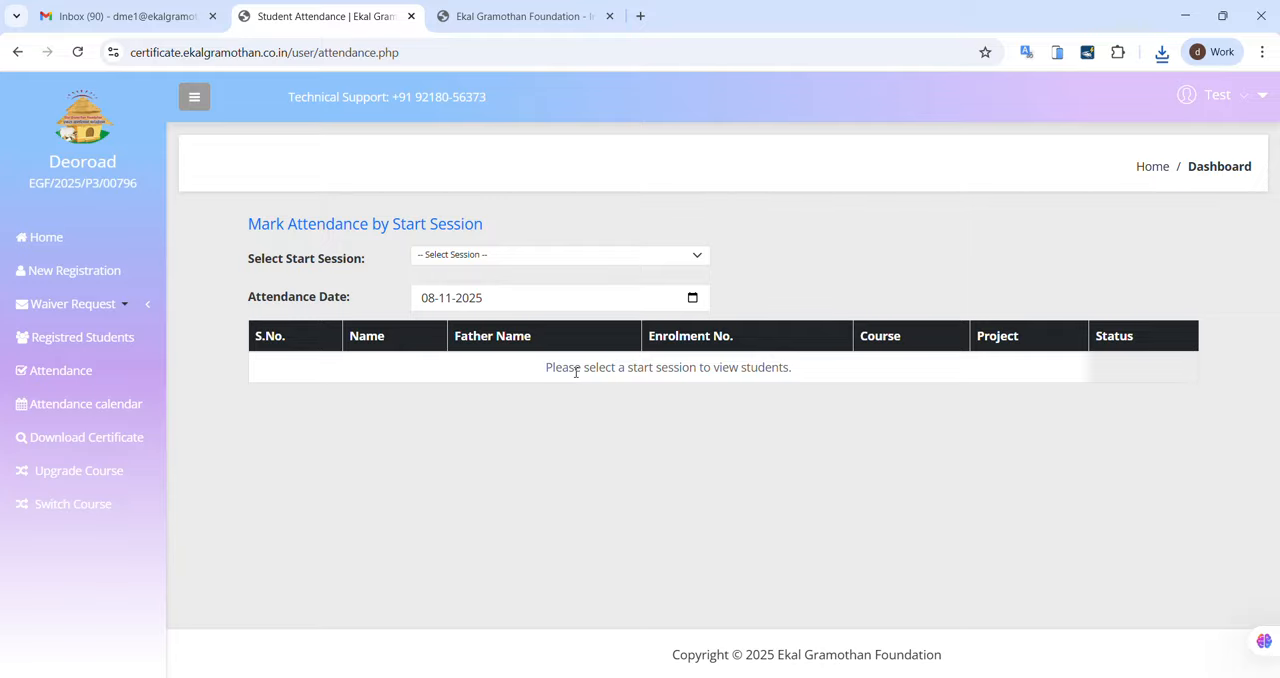
pyautogui.click(542, 258)
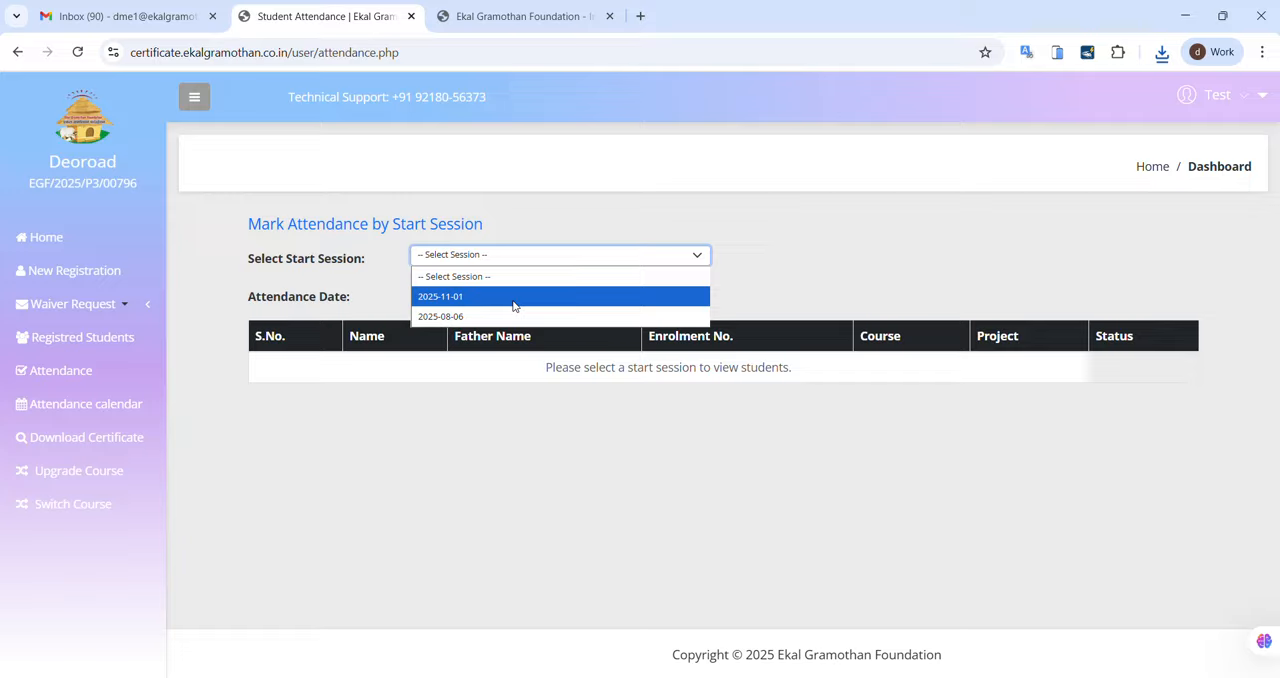
pyautogui.click(514, 298)
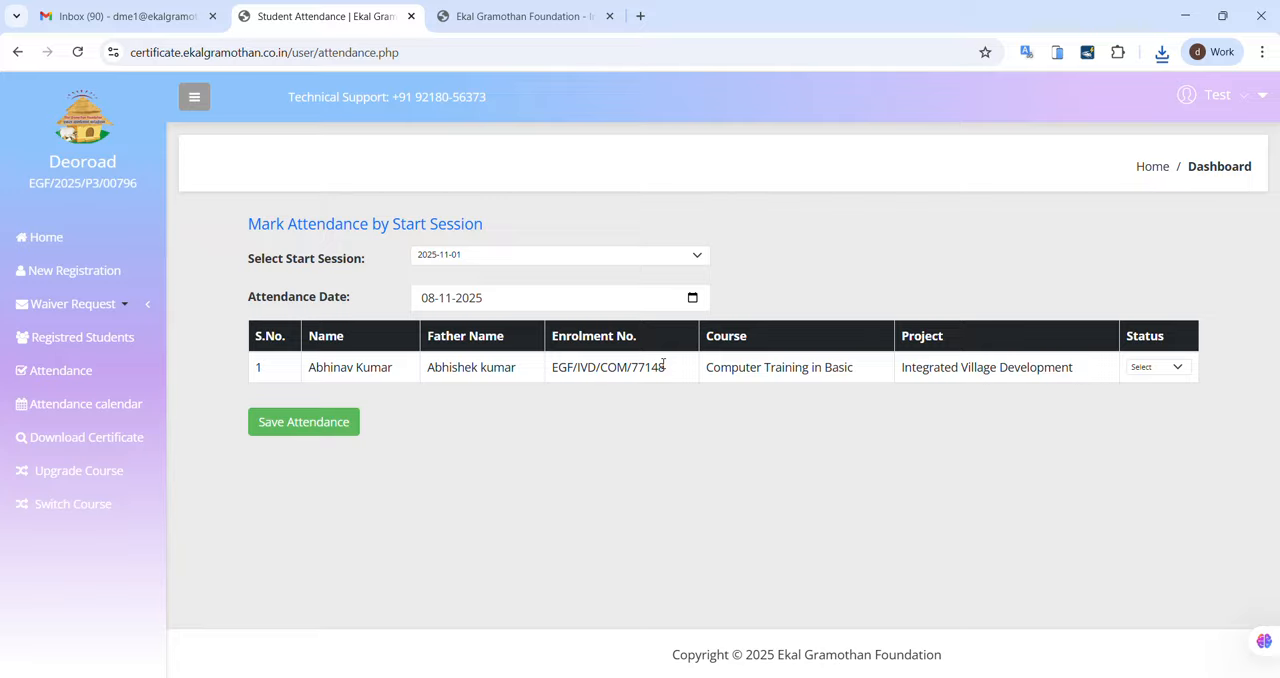
# Step: Mark the listed student as Present for 08-11-2025, save the attendance and acknowledge the confirmation
pyautogui.click(1175, 372)
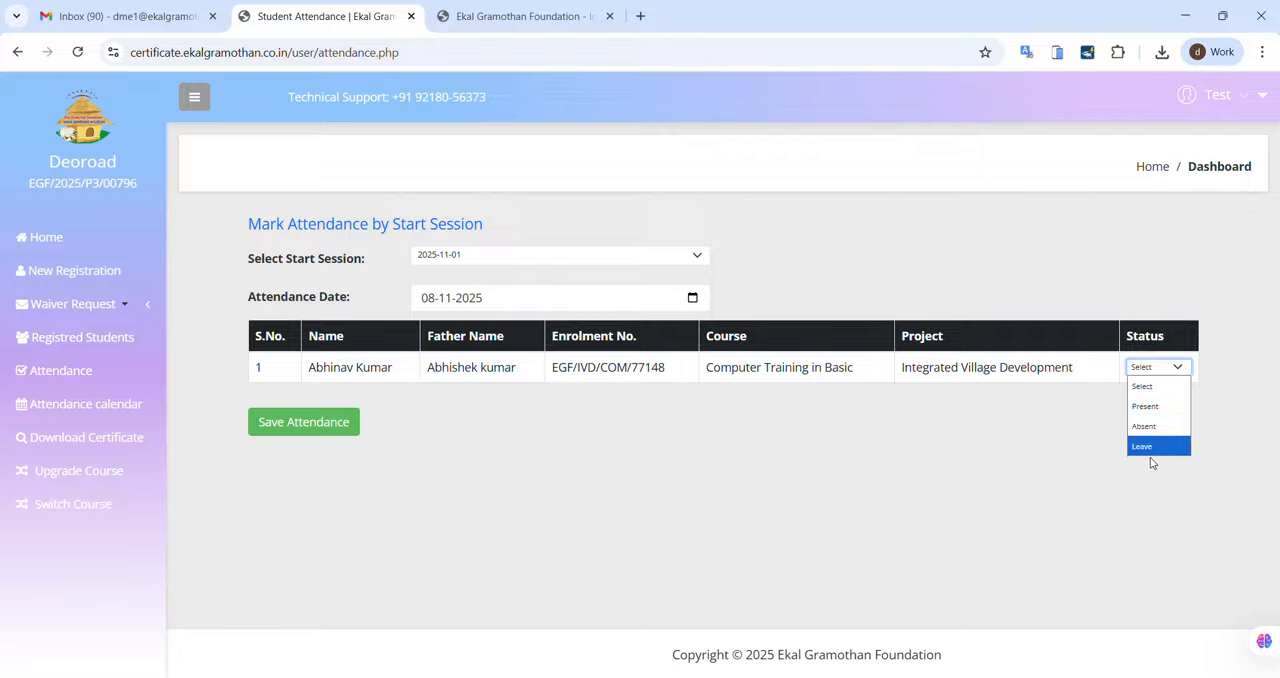
pyautogui.click(906, 469)
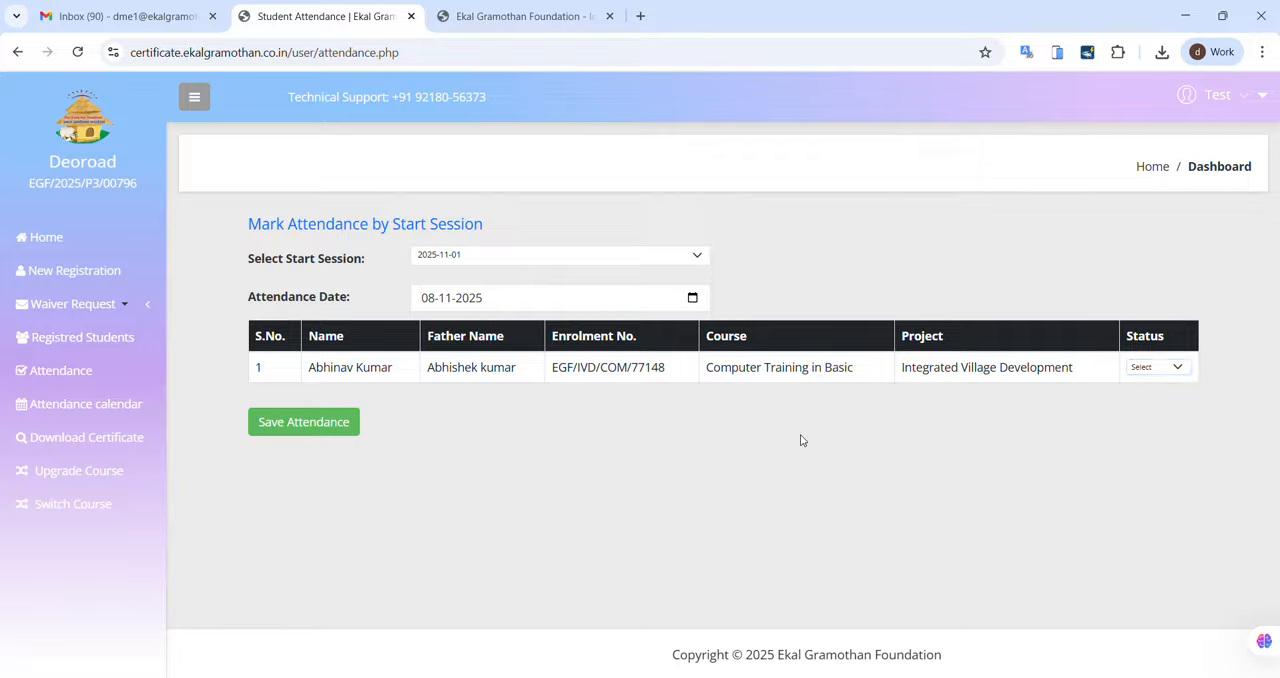
pyautogui.click(1168, 370)
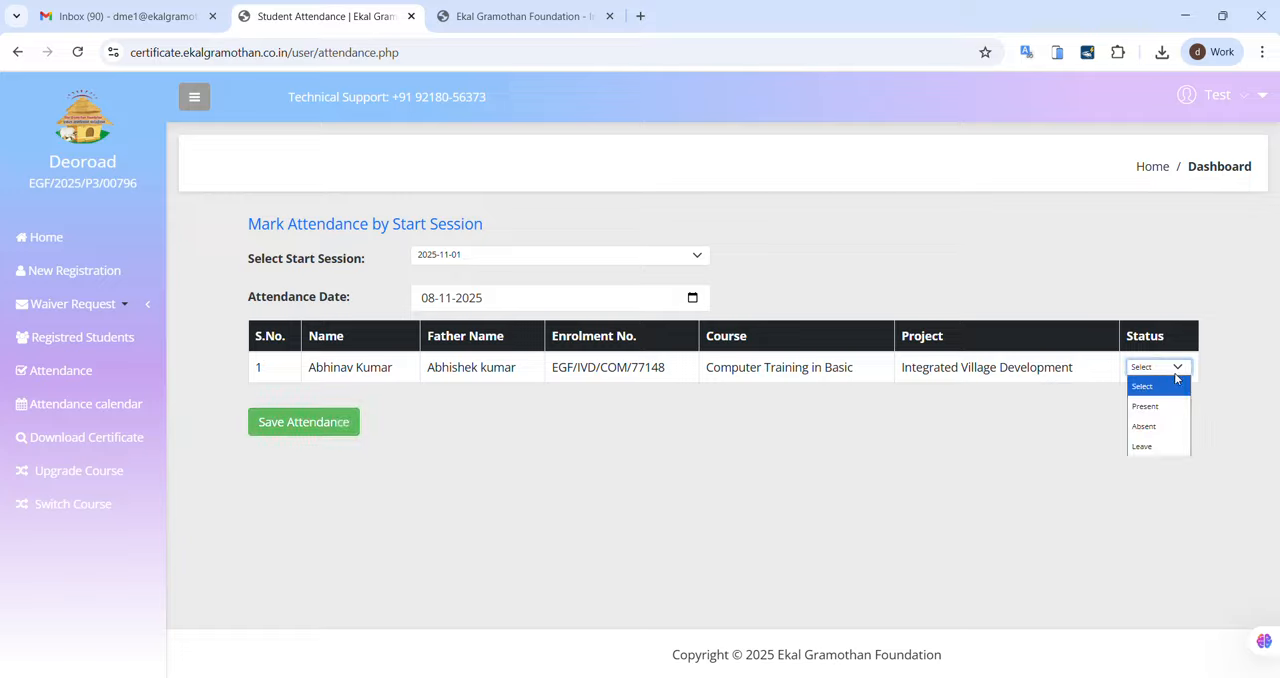
pyautogui.click(1157, 410)
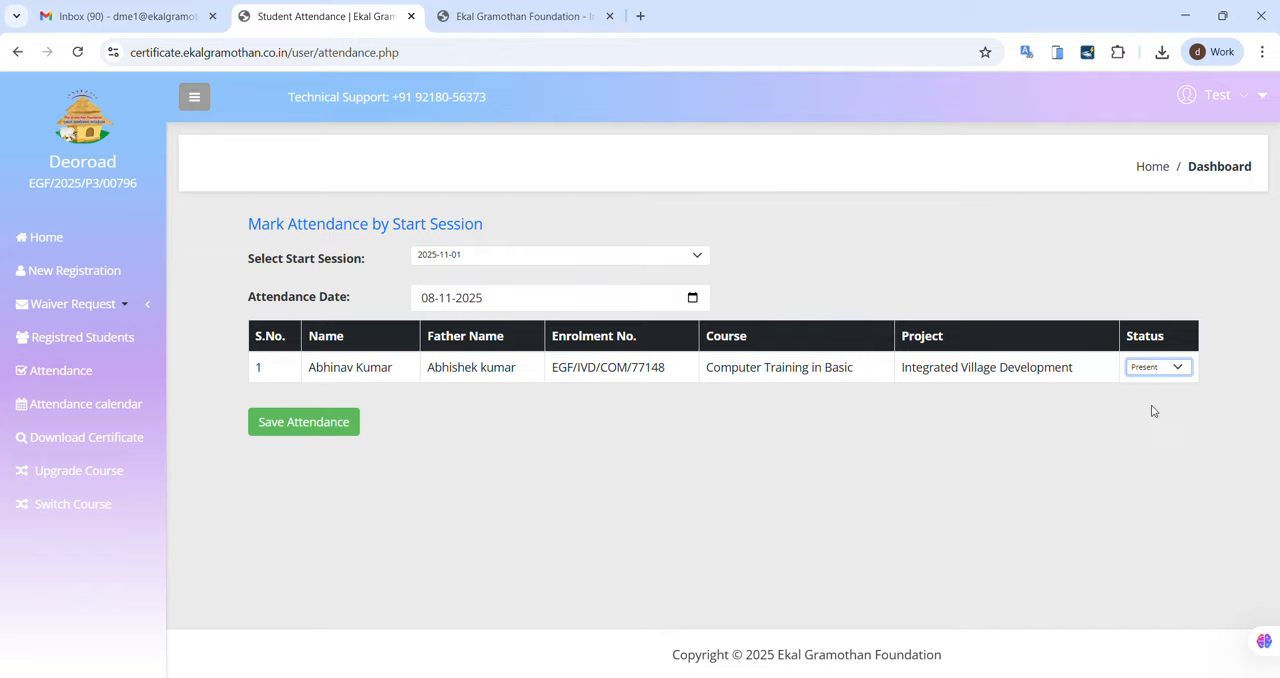
pyautogui.click(304, 424)
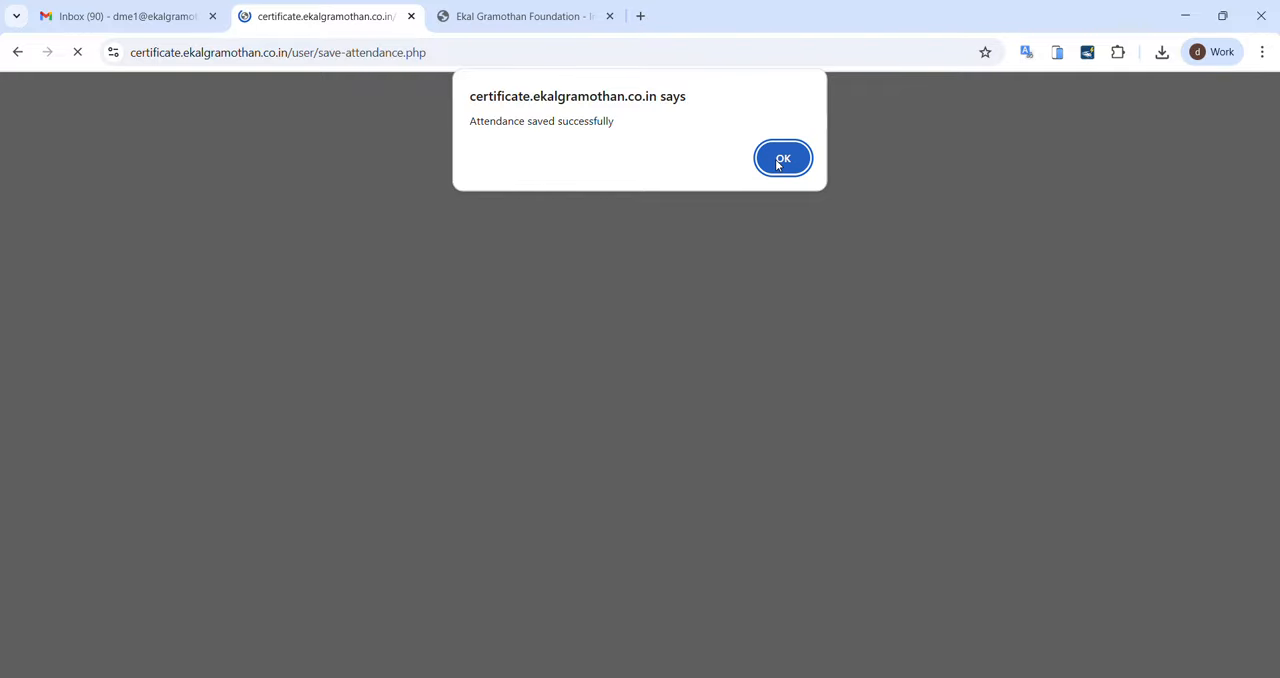
pyautogui.click(780, 158)
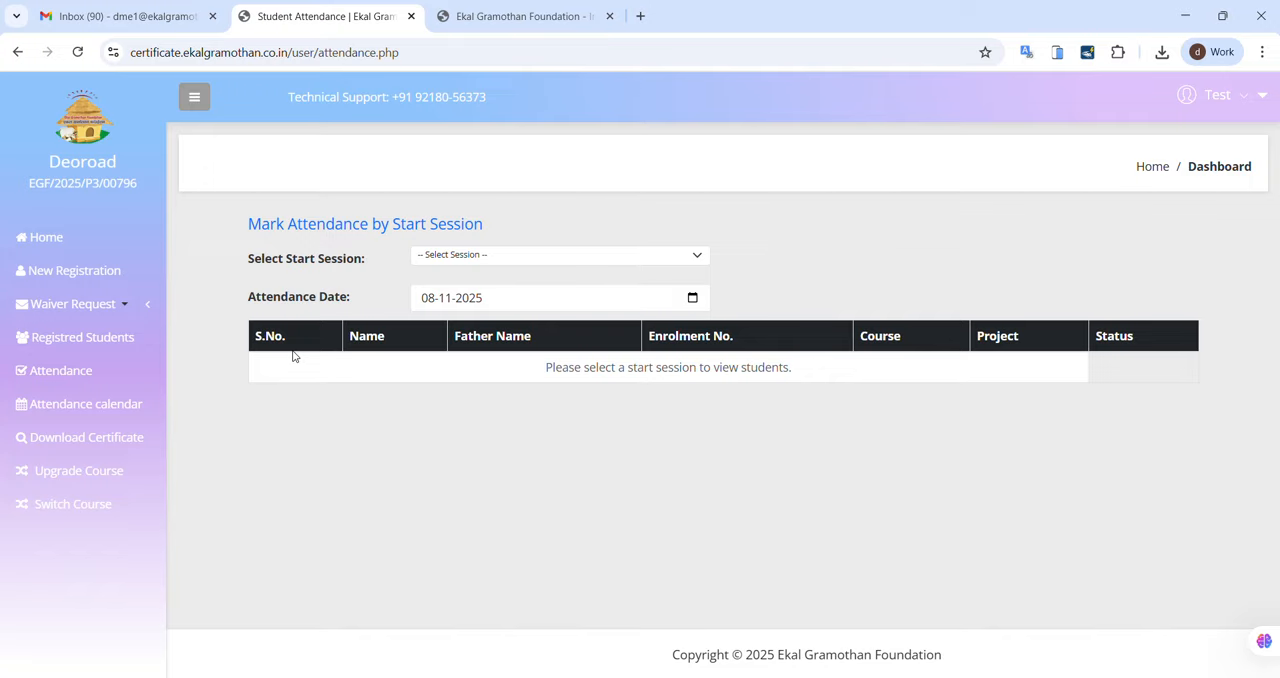
# Step: Open the attendance calendar and examine the November 2025 attendance in the month view and the week view
pyautogui.click(114, 405)
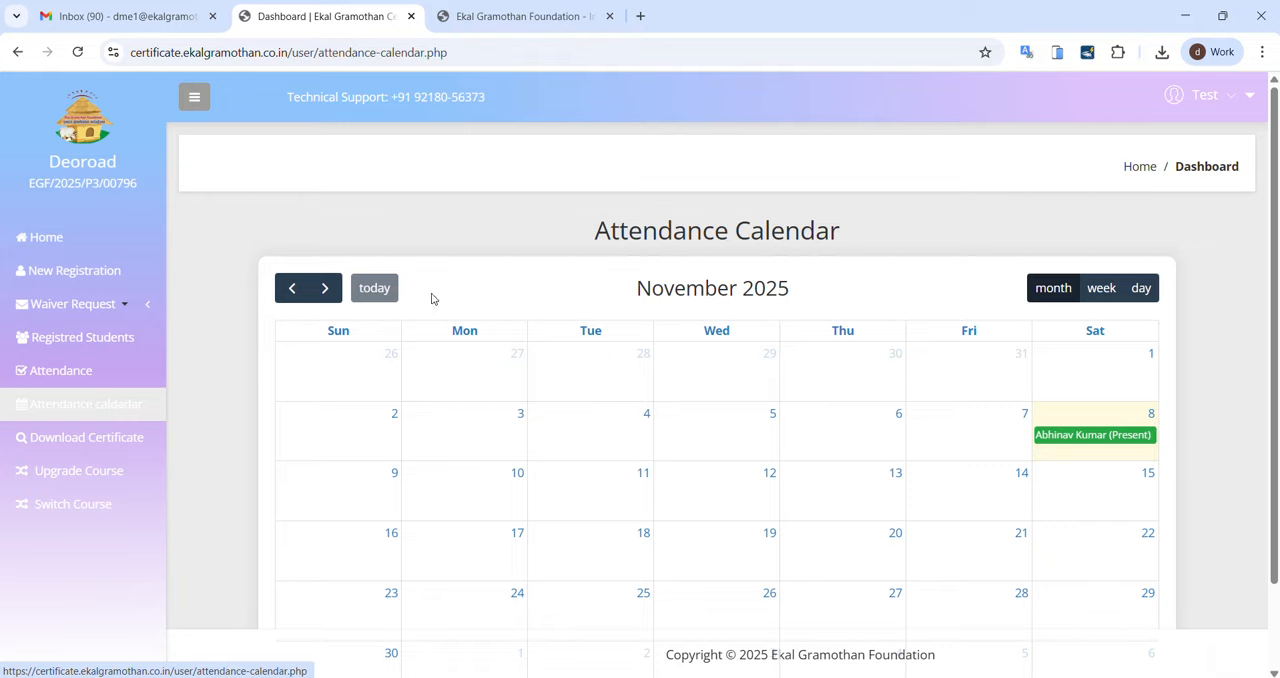
pyautogui.scroll(-1, 903, 351)
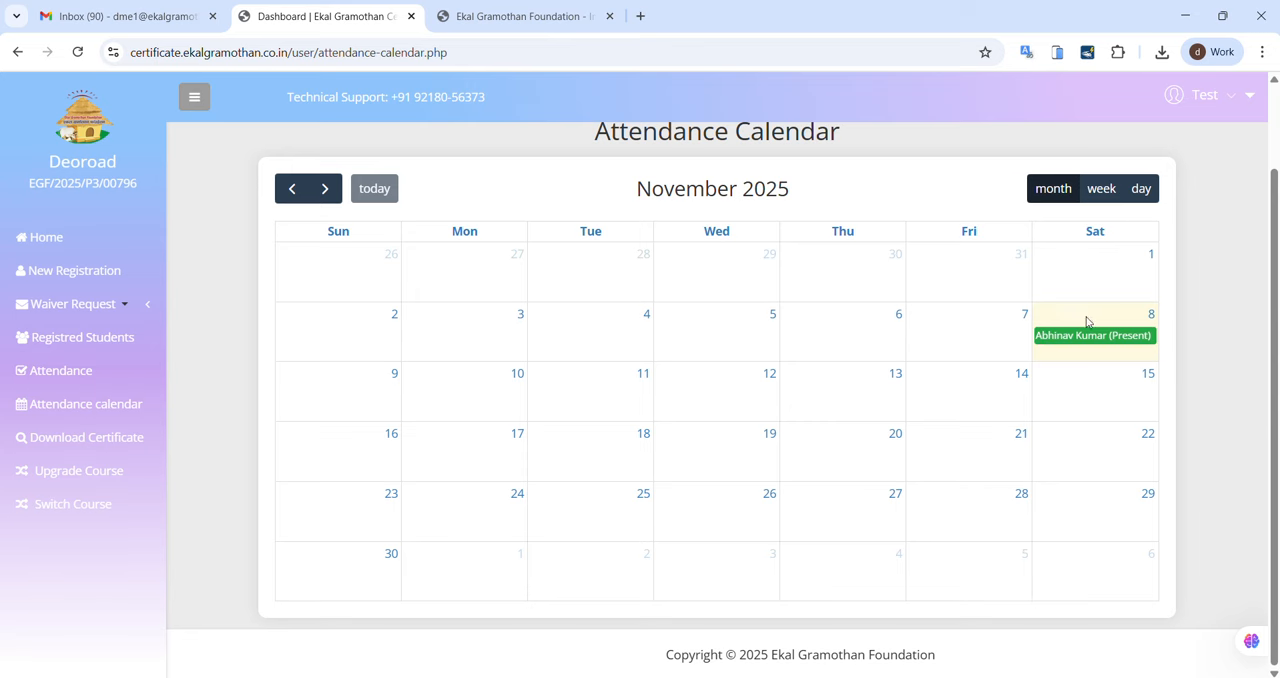
pyautogui.click(1101, 189)
pyautogui.scroll(-5, 923, 420)
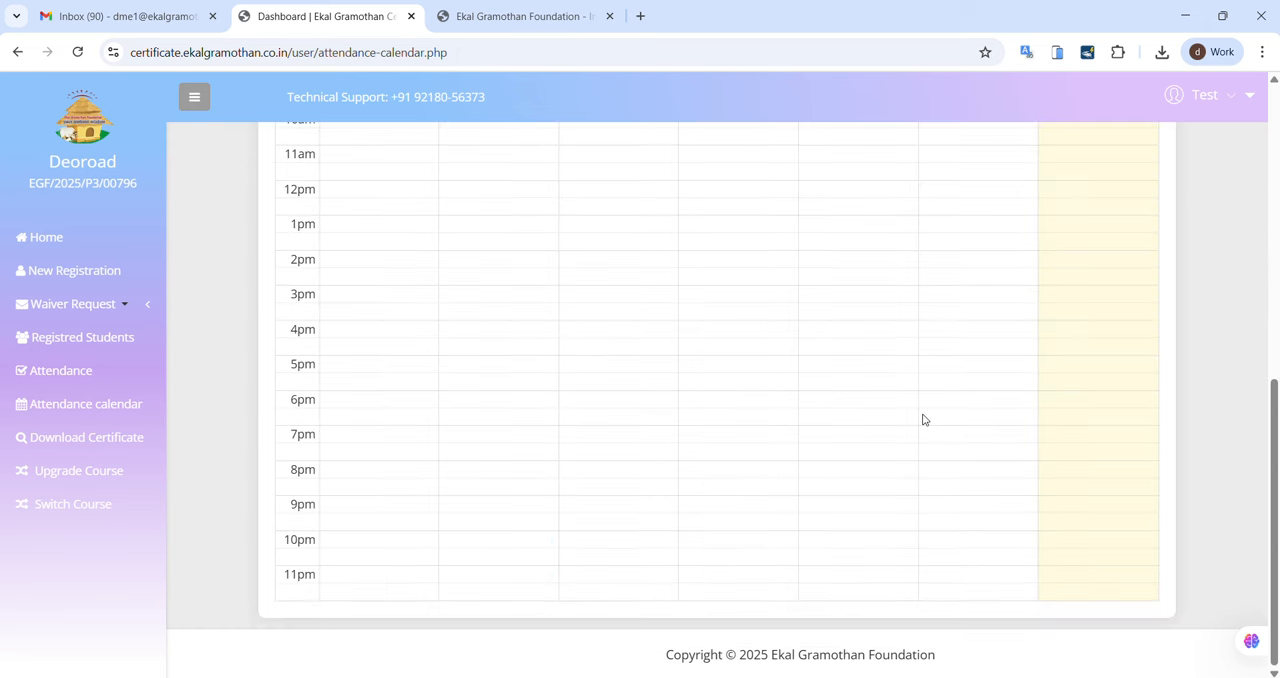
pyautogui.scroll(6, 923, 420)
pyautogui.scroll(-5, 923, 420)
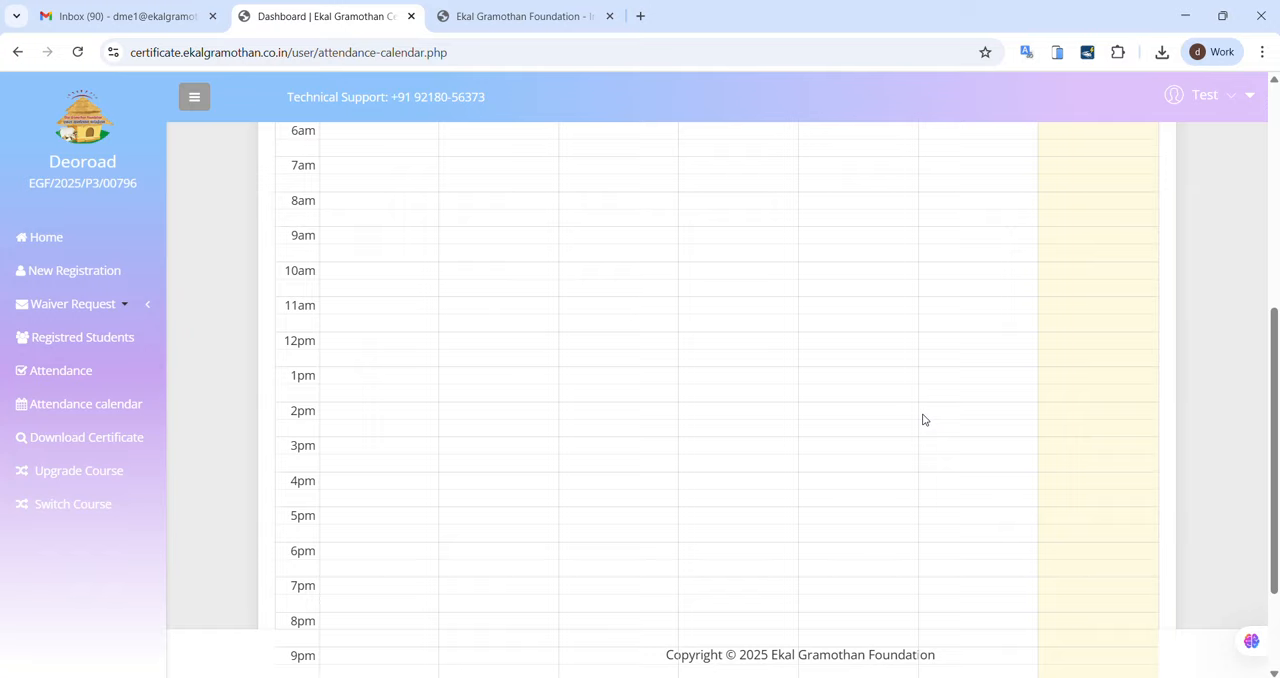
pyautogui.scroll(5, 923, 418)
# Step: Switch the attendance calendar to the day view and examine the attendance for November 8, 2025
pyautogui.click(1139, 288)
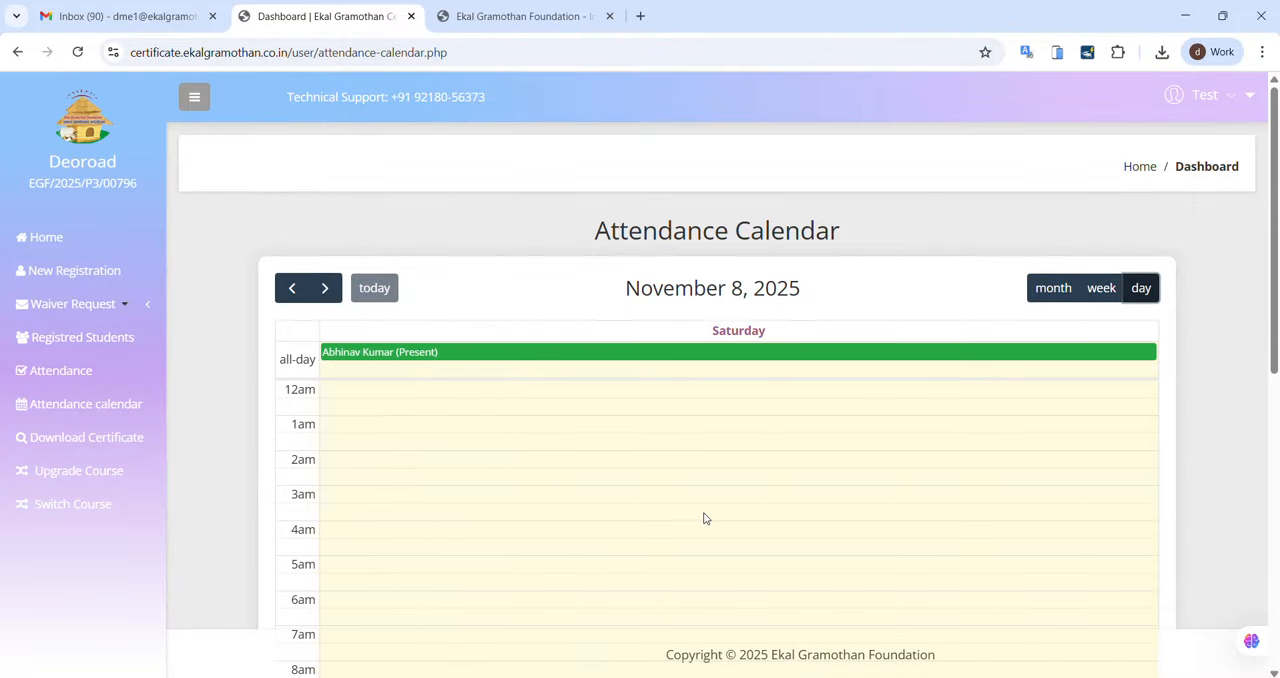
pyautogui.scroll(-5, 706, 518)
pyautogui.scroll(5, 706, 518)
pyautogui.scroll(-5, 603, 484)
pyautogui.scroll(5, 603, 484)
pyautogui.scroll(-5, 603, 484)
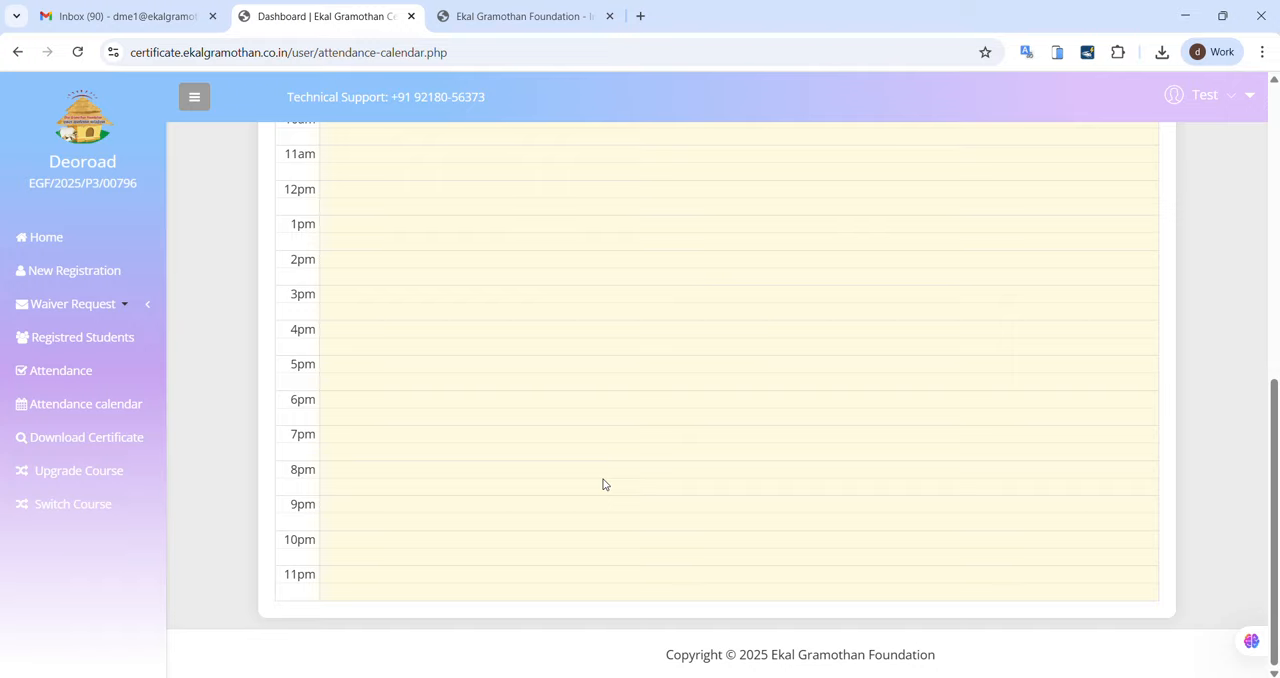
pyautogui.scroll(5, 603, 484)
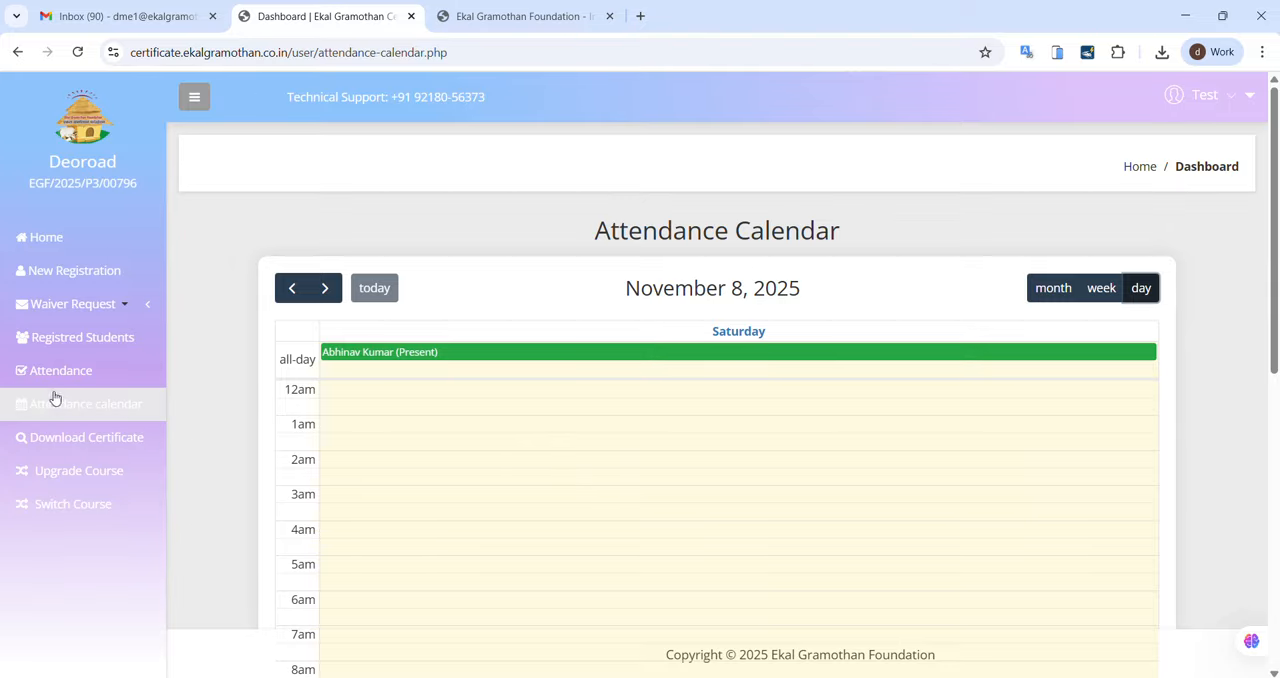
# Step: Go to the certificate download page
pyautogui.click(88, 437)
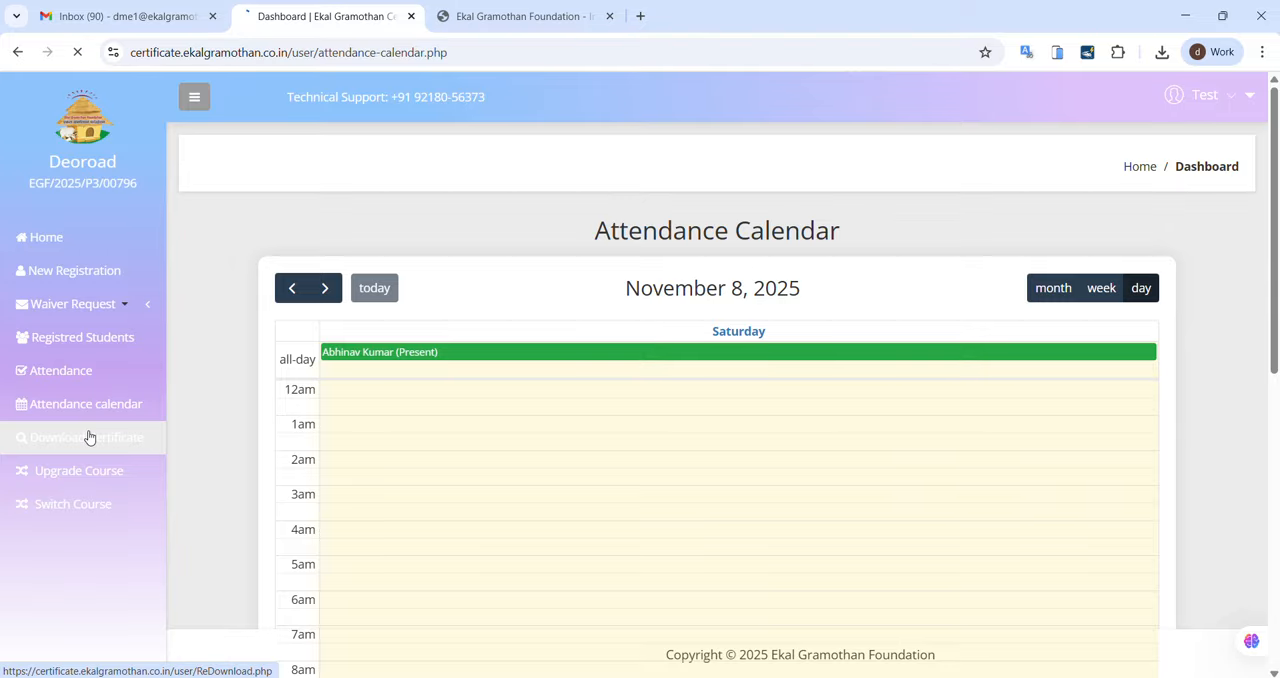
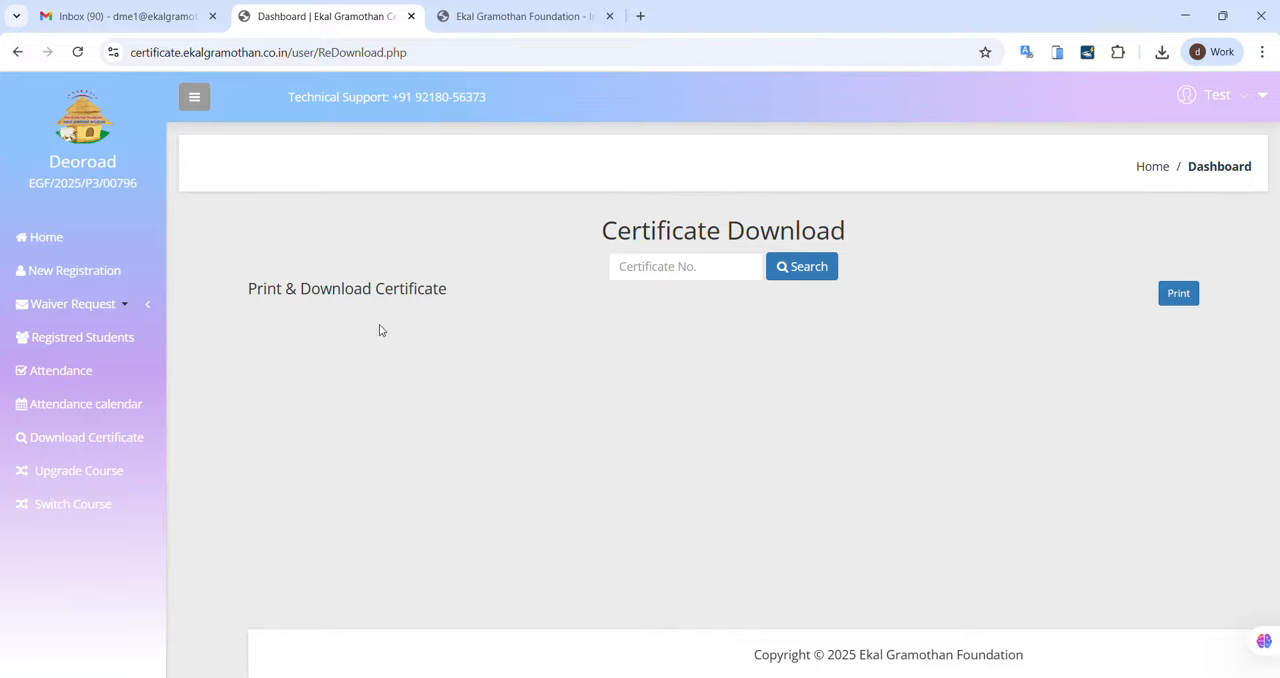
# Step: Open the course upgrade form, select the Computer Training in Basic student and choose Advance Computer Course as the new course
pyautogui.click(96, 471)
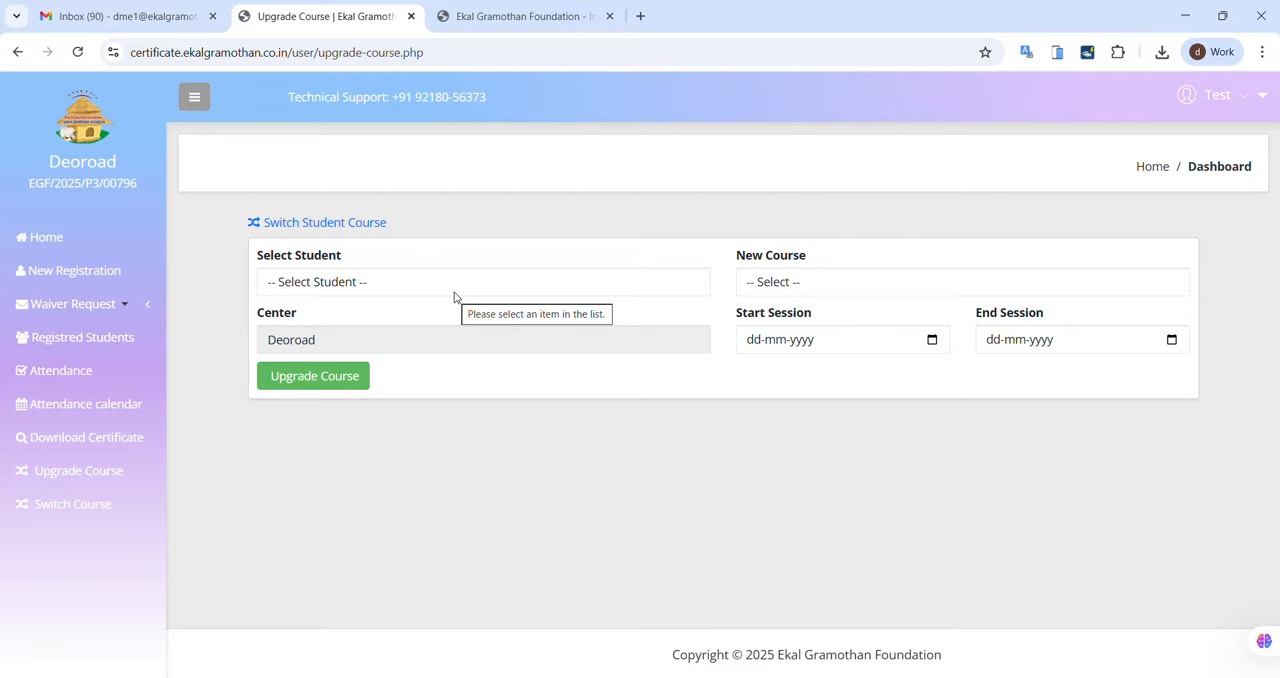
pyautogui.click(454, 292)
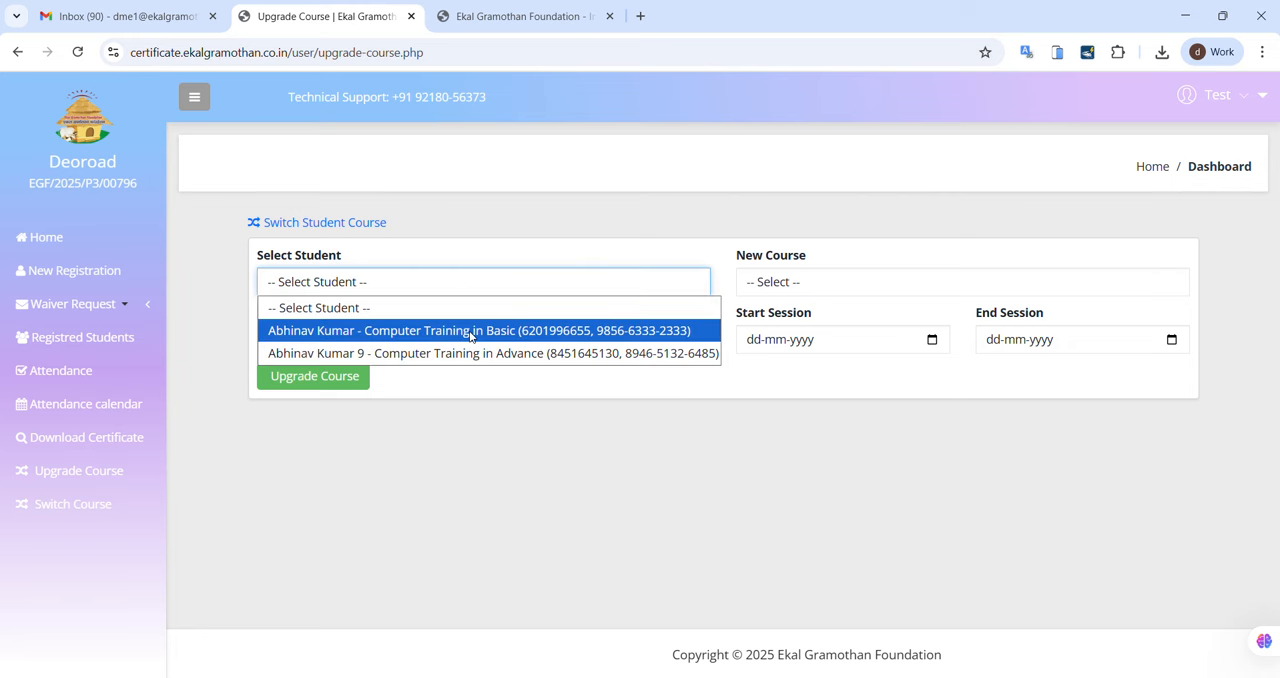
pyautogui.click(469, 330)
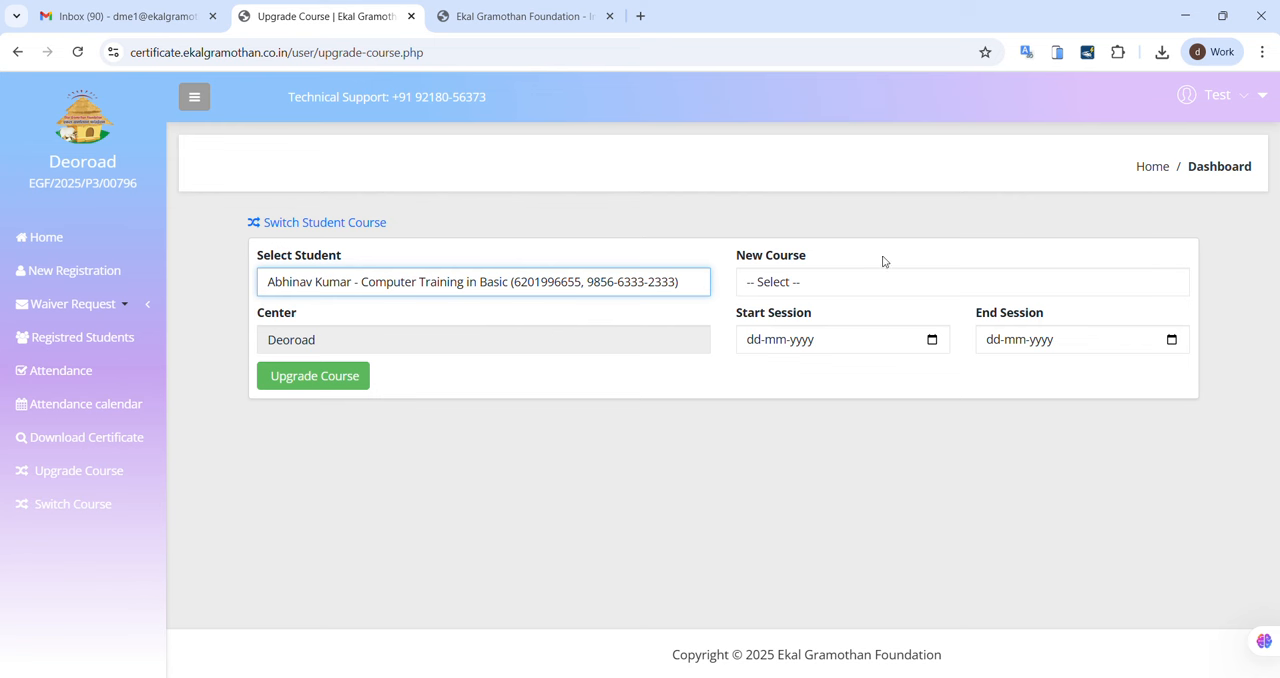
pyautogui.click(831, 285)
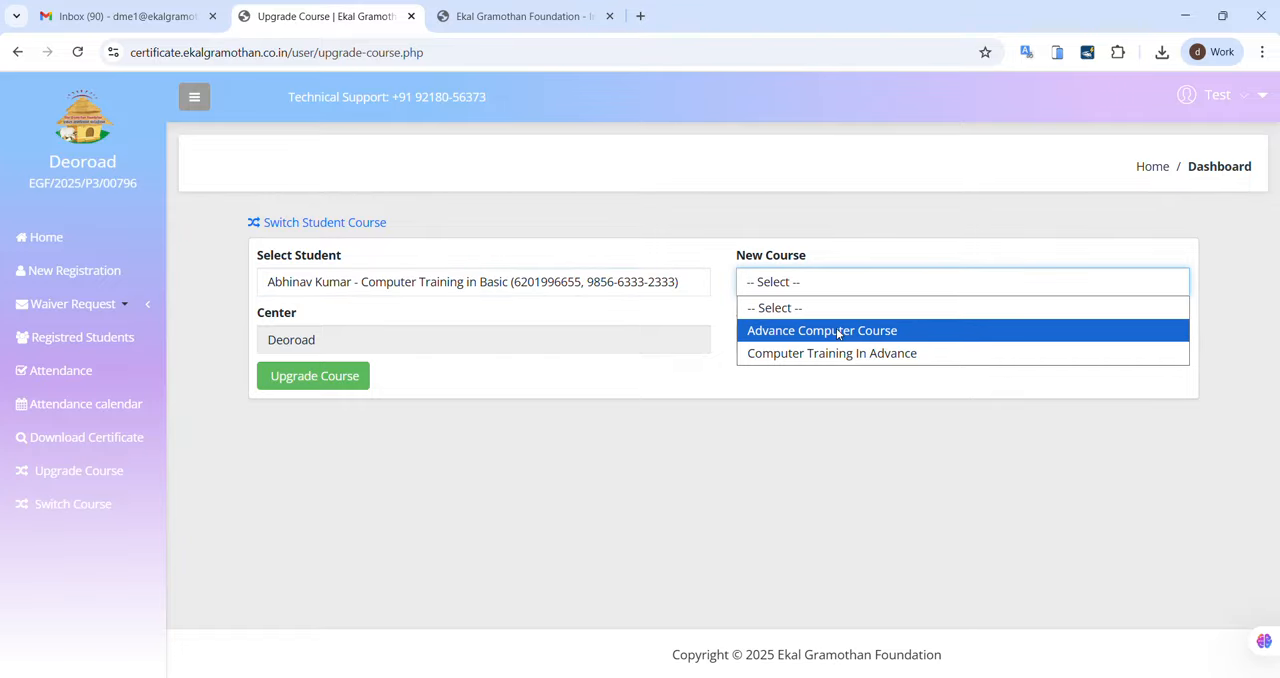
pyautogui.click(838, 331)
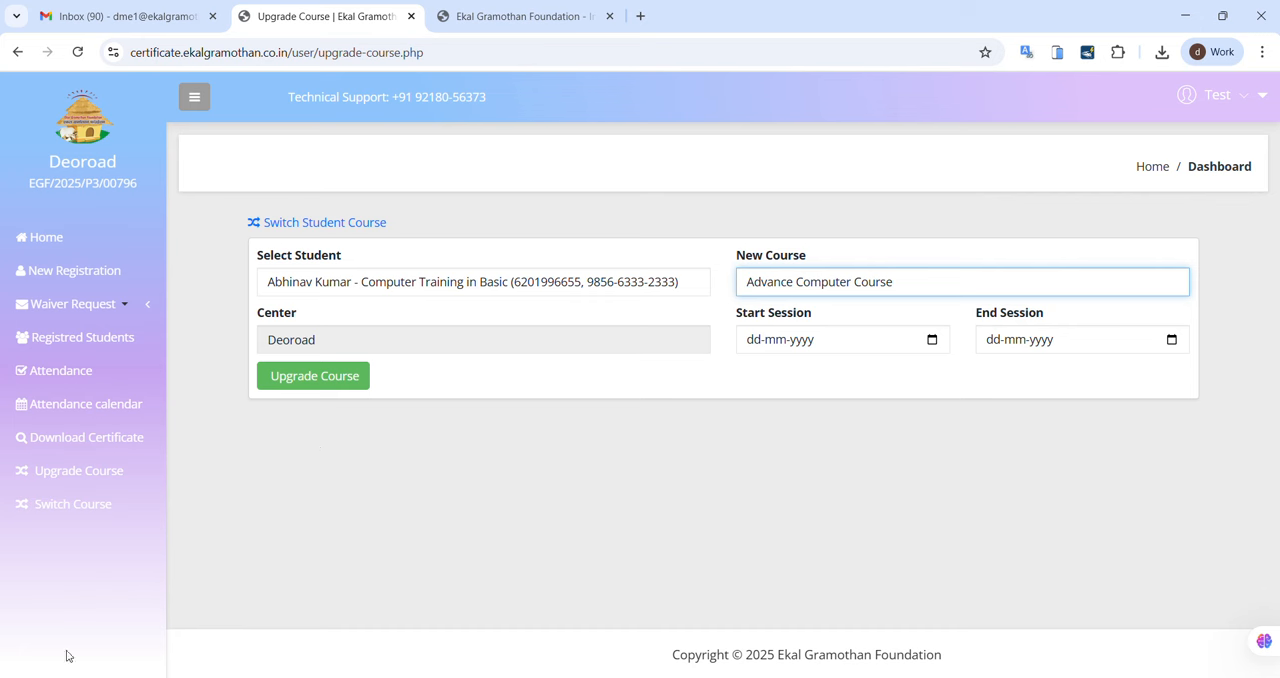
# Step: Open the course switch form, select the Computer Training in Basic student and examine the available new courses
pyautogui.click(116, 498)
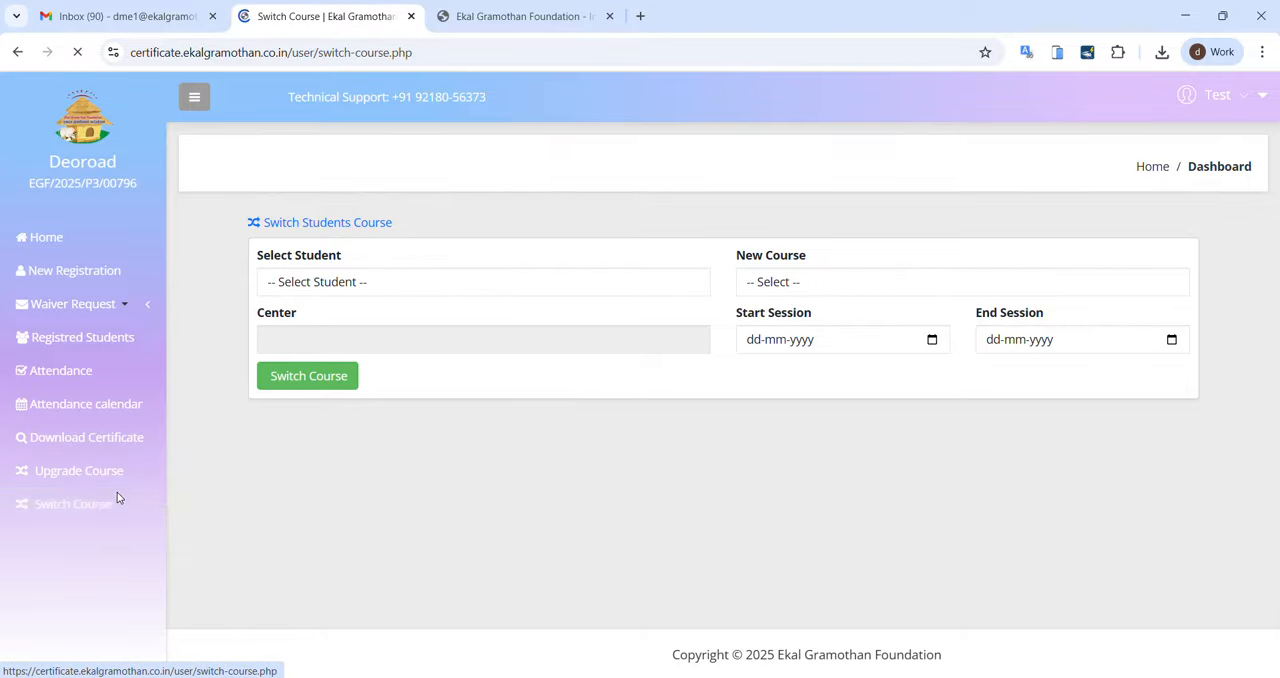
pyautogui.click(482, 289)
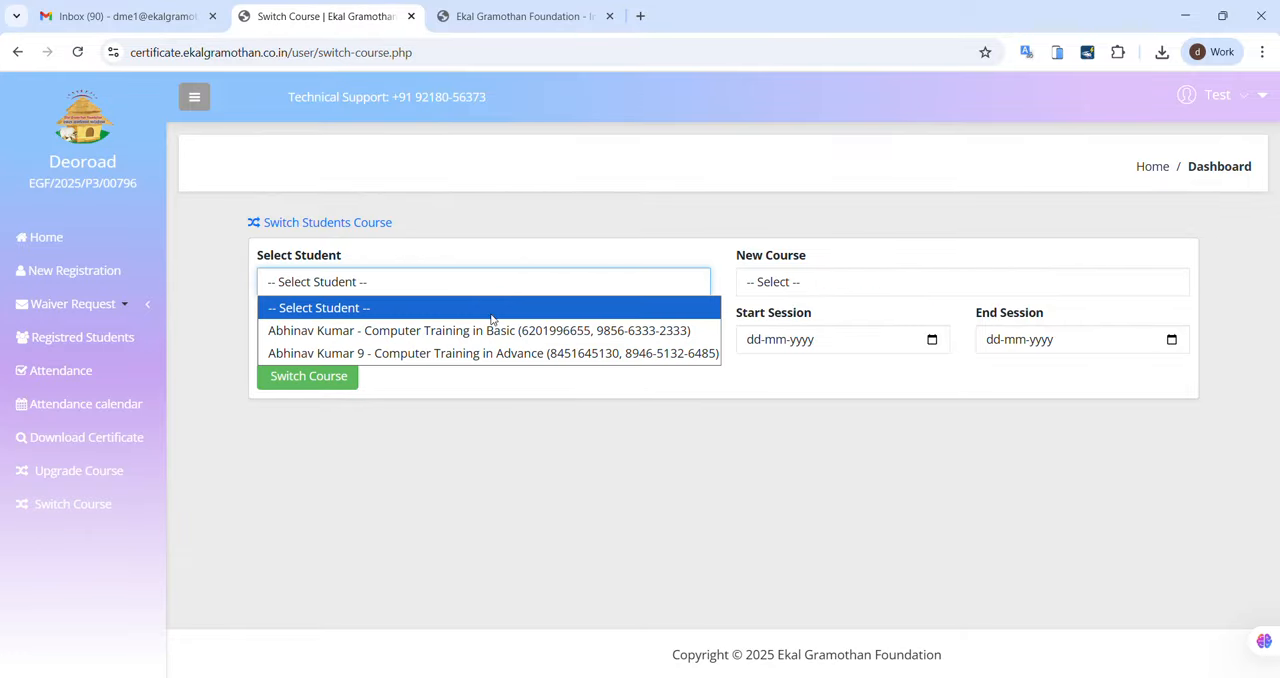
pyautogui.click(478, 330)
pyautogui.click(853, 285)
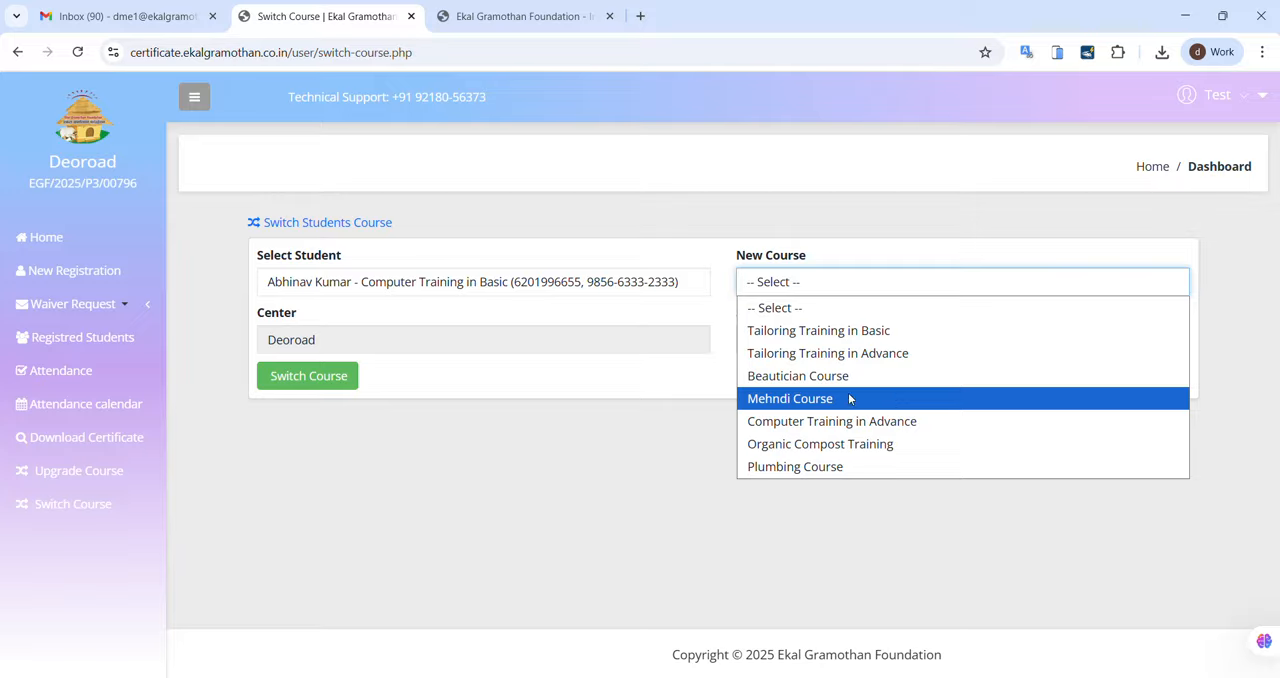
pyautogui.click(663, 397)
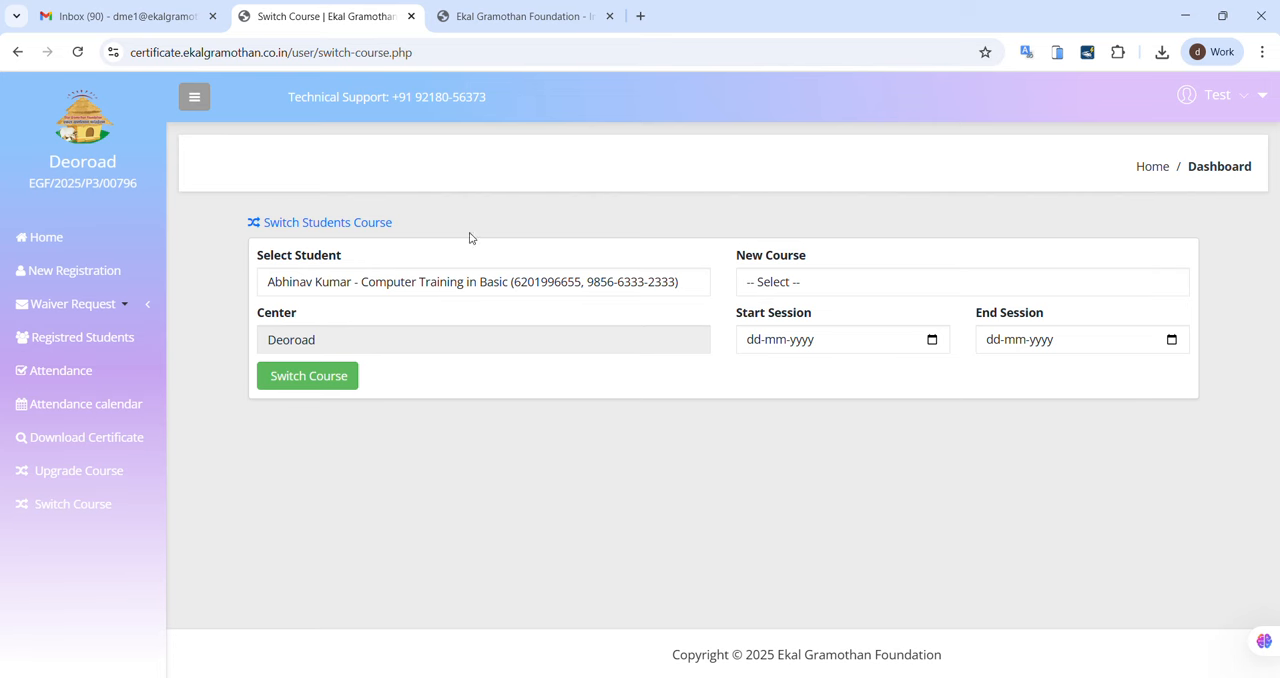
# Step: Open the registered students list and copy the enrolment number of the Computer Training in Basic student
pyautogui.click(124, 347)
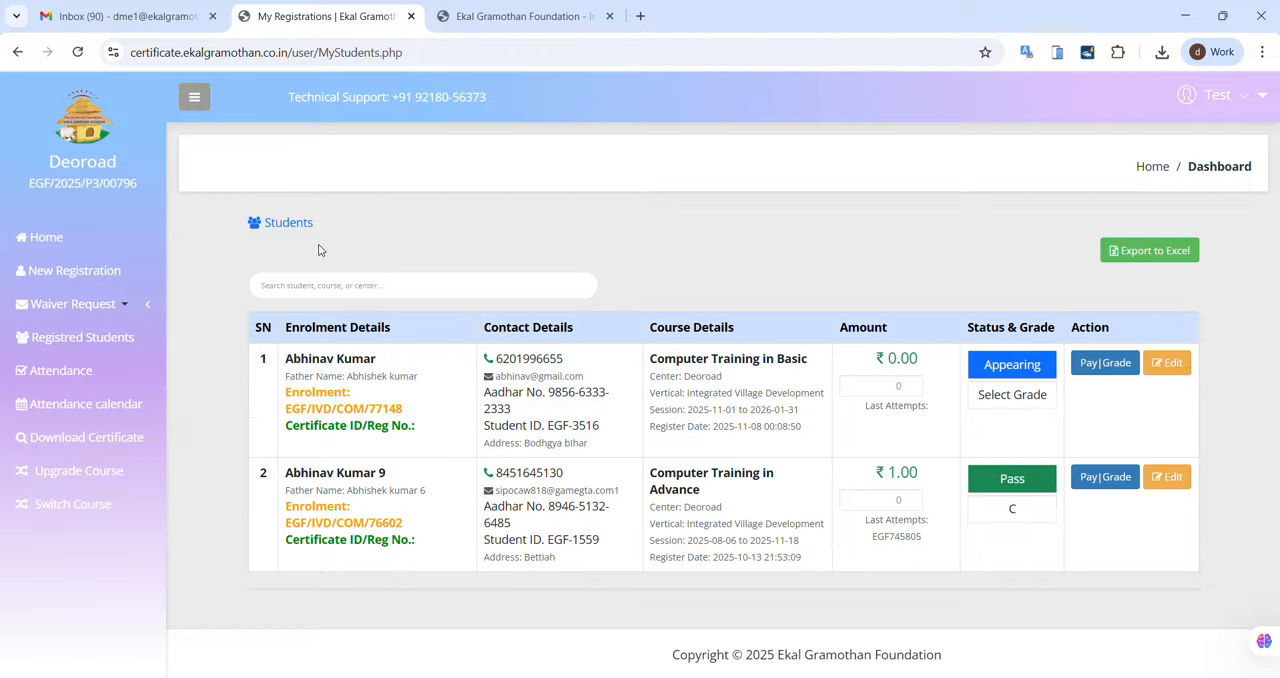
pyautogui.click(88, 306)
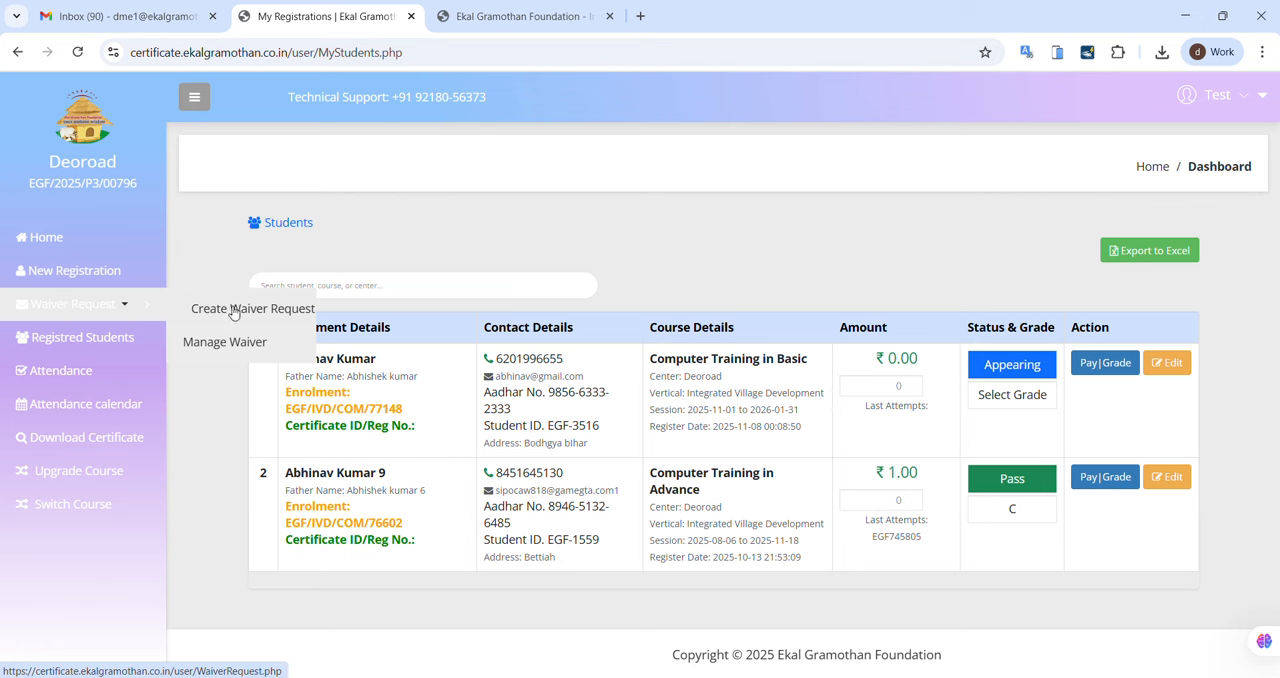
pyautogui.moveTo(410, 411); pyautogui.dragTo(285, 412)
pyautogui.hotkey('ctrl', 'c')
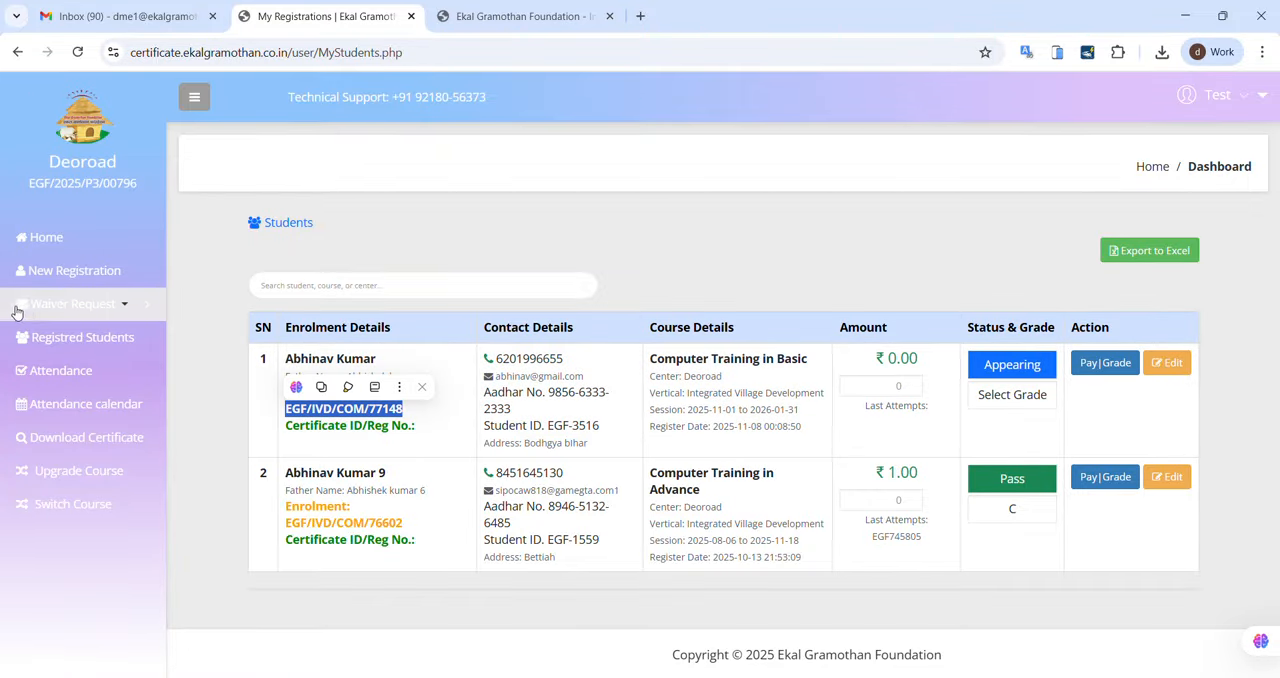
# Step: Look up the copied enrolment number on the waiver request page and examine the student's details and waiver eligibility
pyautogui.moveTo(30, 306)
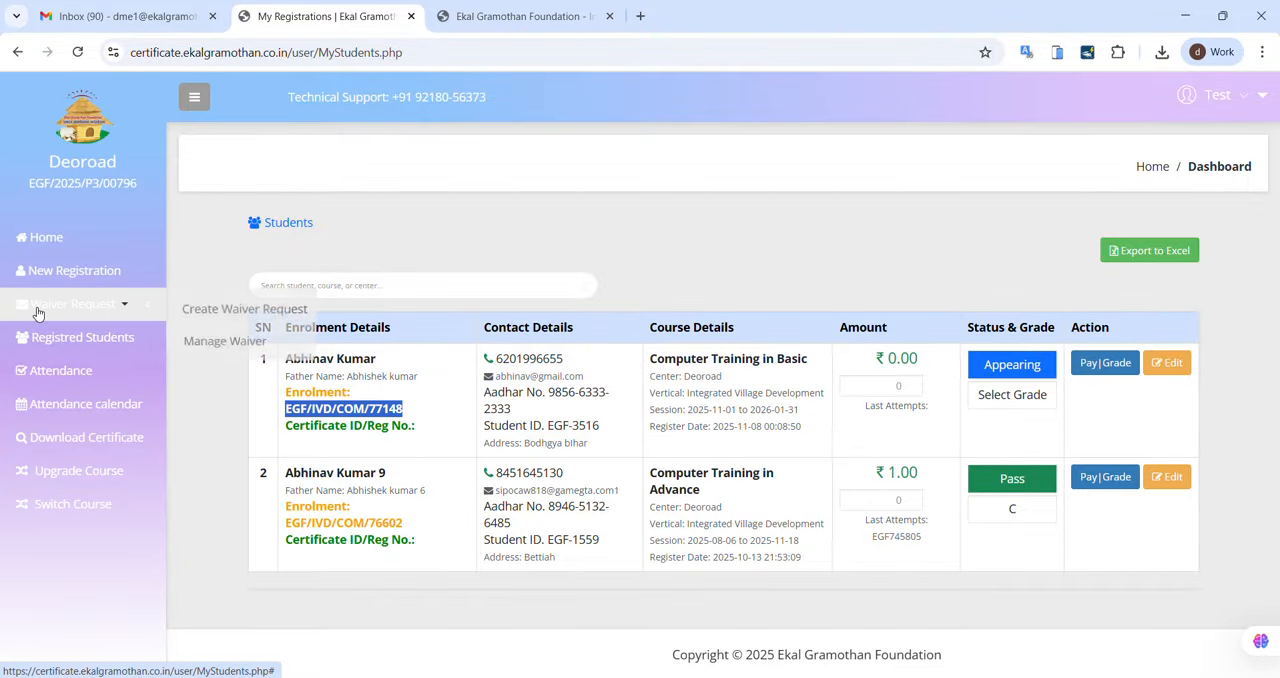
pyautogui.click(230, 309)
pyautogui.click(548, 269)
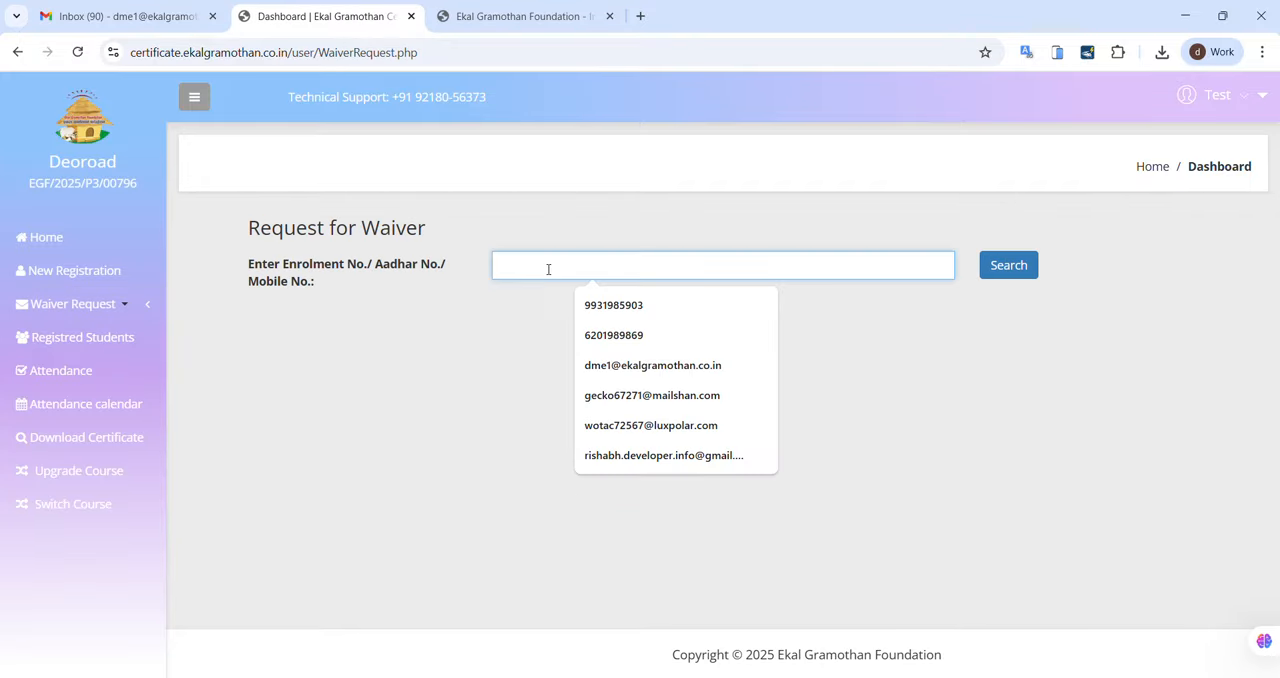
pyautogui.hotkey('ctrl', 'v')
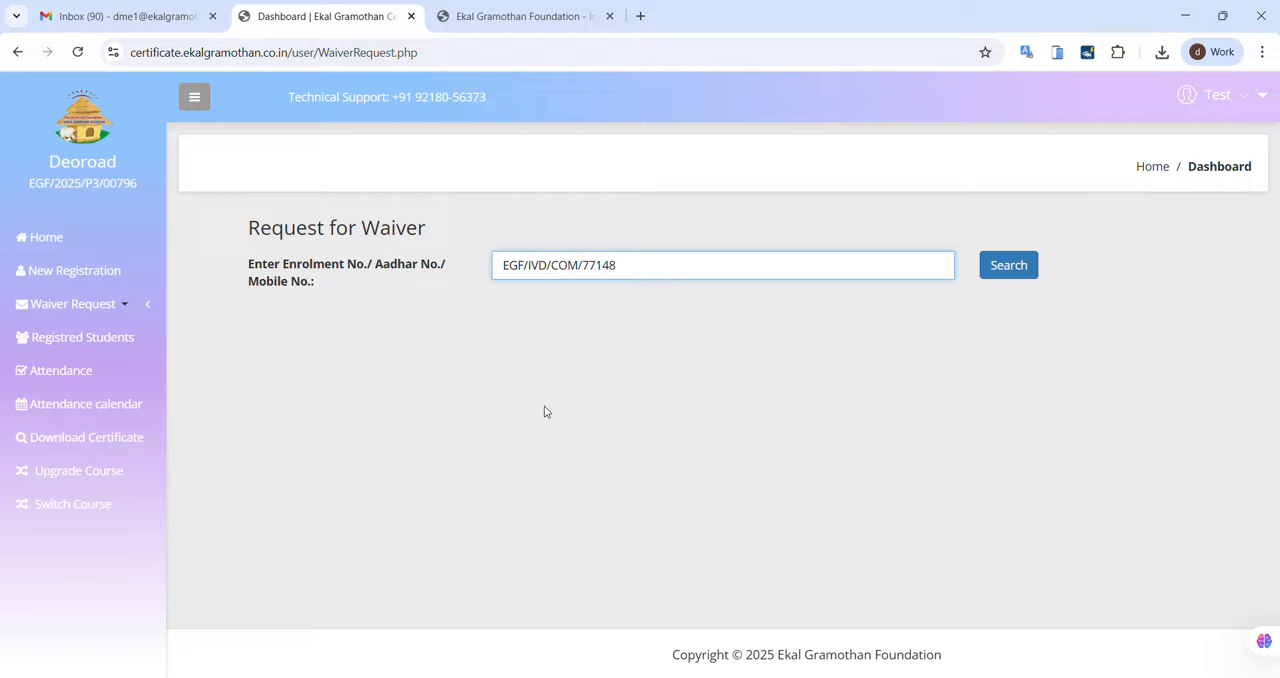
pyautogui.click(545, 400)
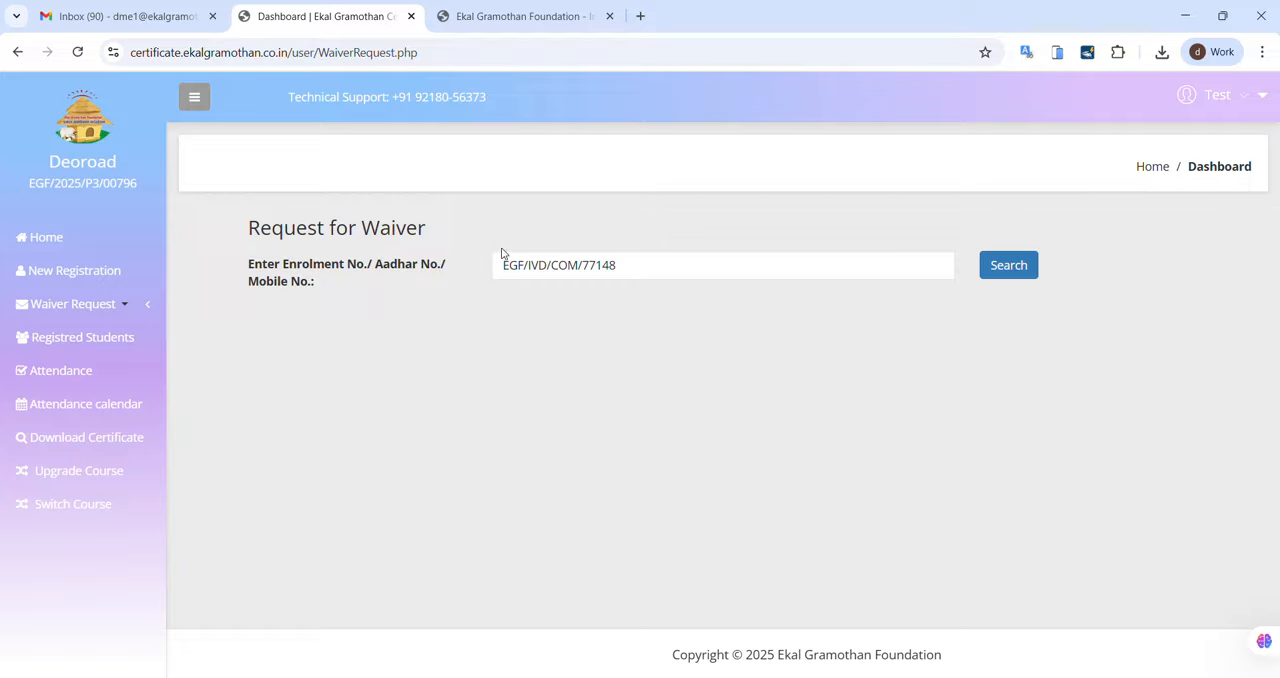
pyautogui.click(1003, 279)
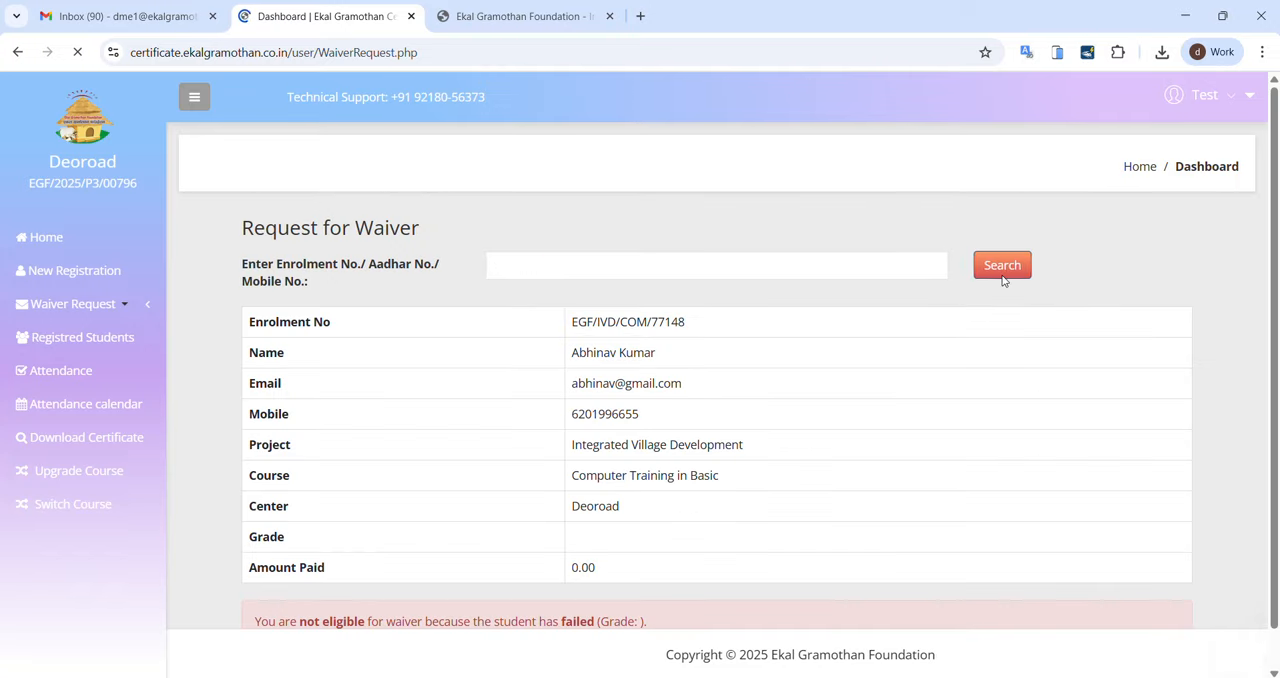
pyautogui.scroll(-2, 843, 431)
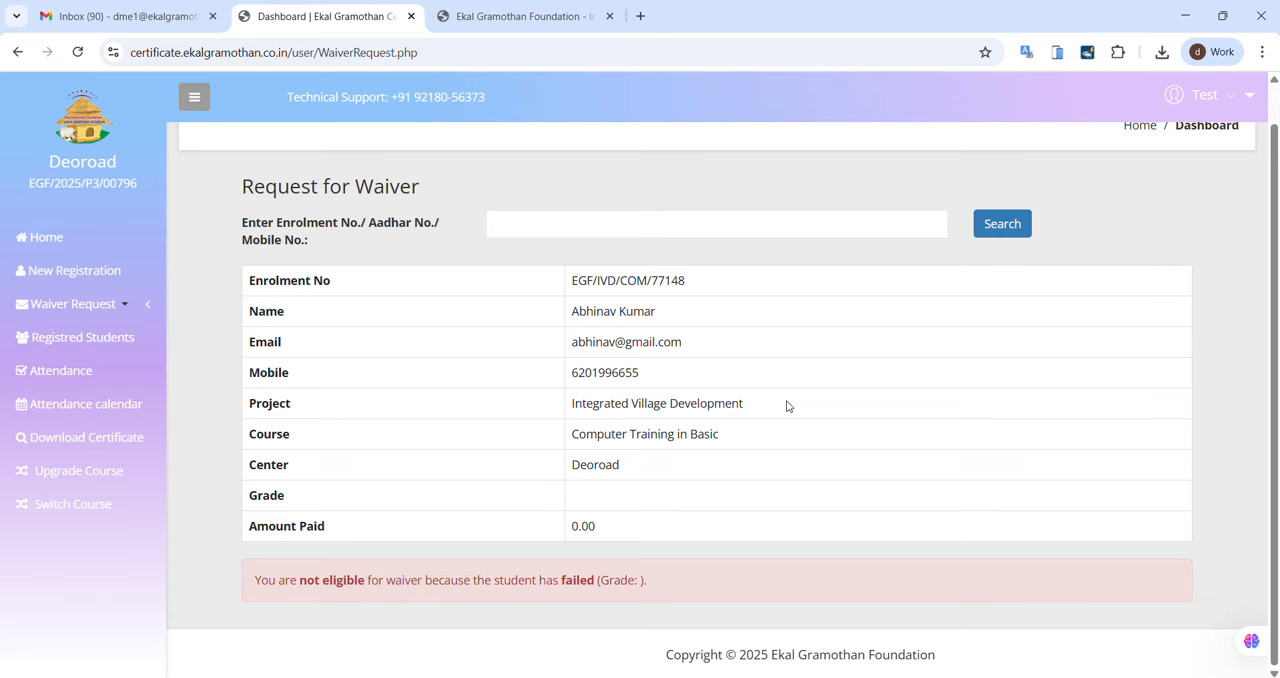
pyautogui.scroll(1, 745, 558)
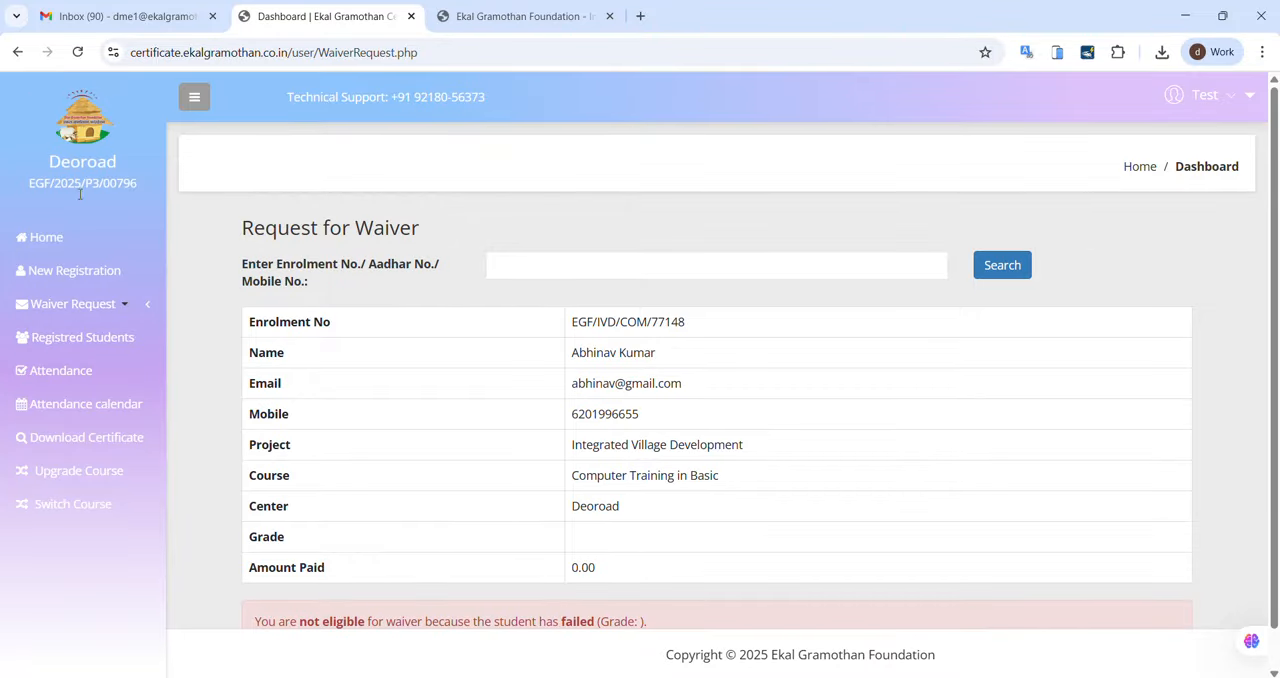
pyautogui.scroll(-1, 530, 444)
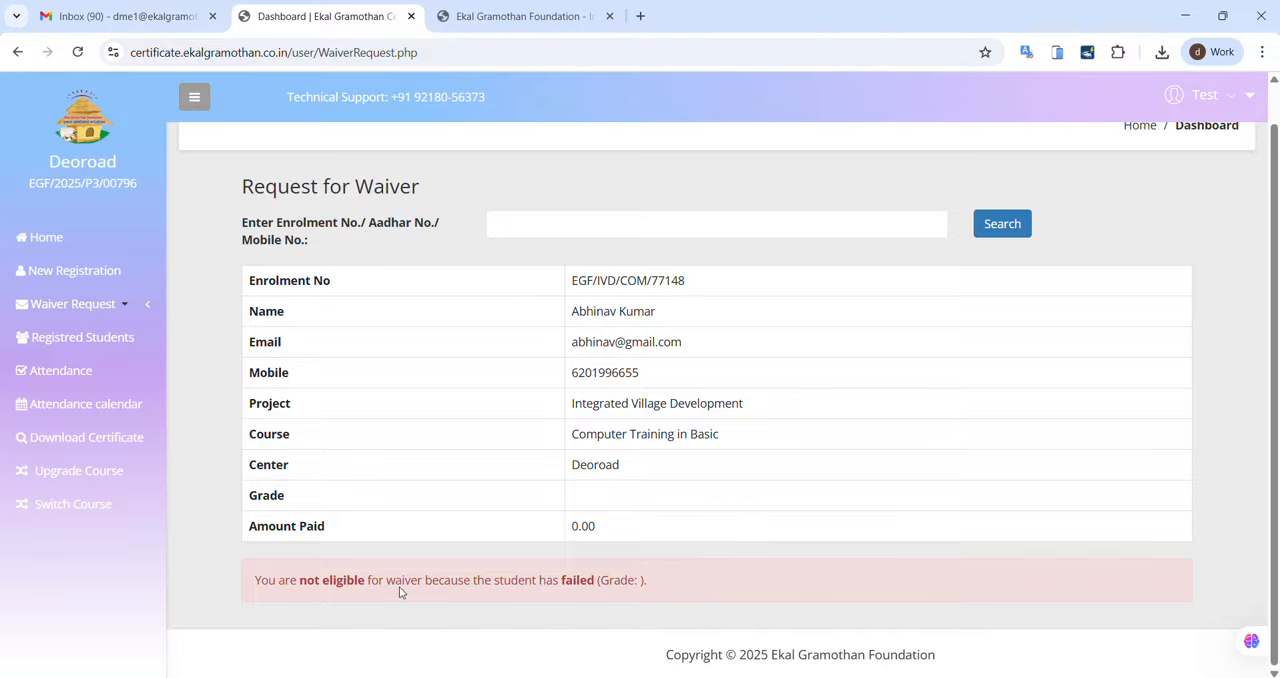
# Step: Return to the registered students list and copy the enrolment number of the Computer Training in Advance student
pyautogui.click(108, 304)
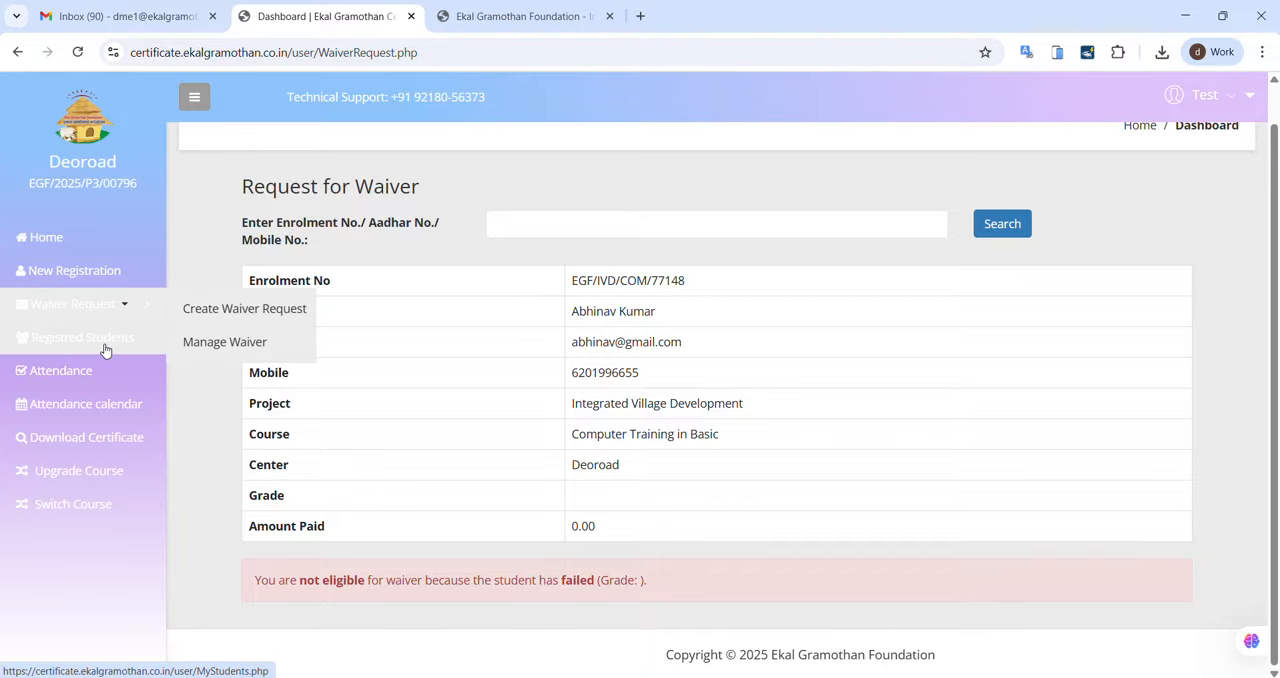
pyautogui.click(102, 342)
pyautogui.click(1014, 395)
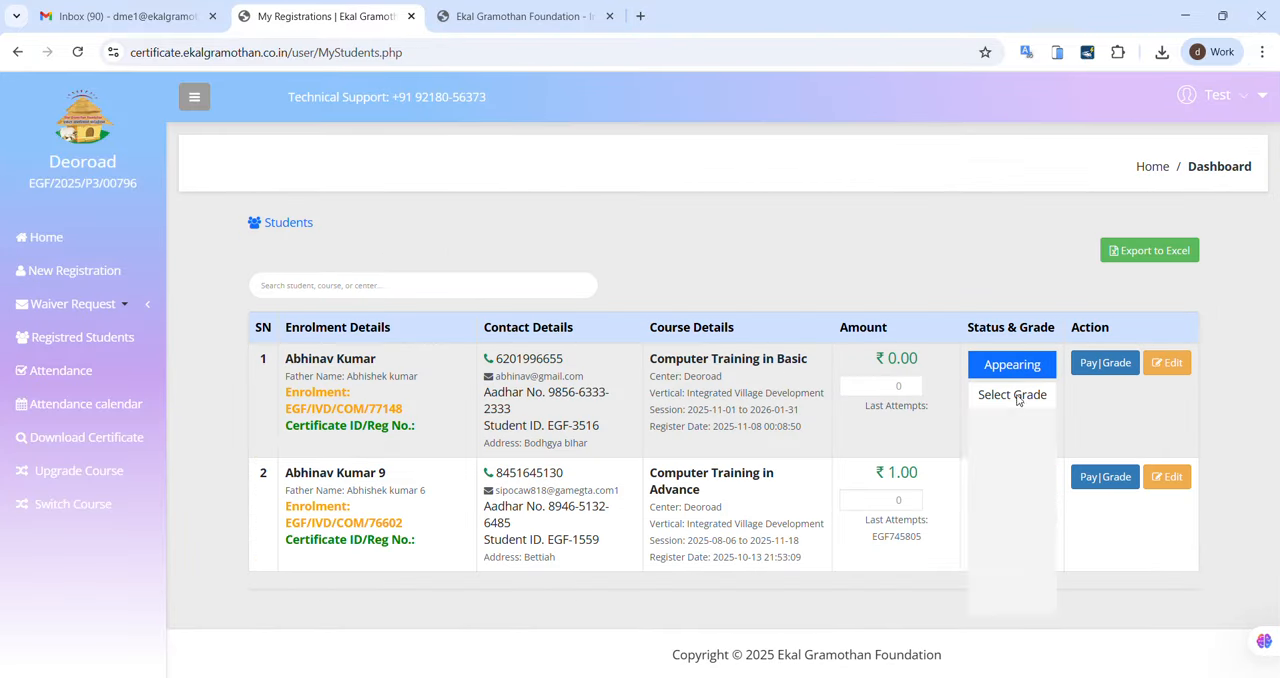
pyautogui.click(973, 620)
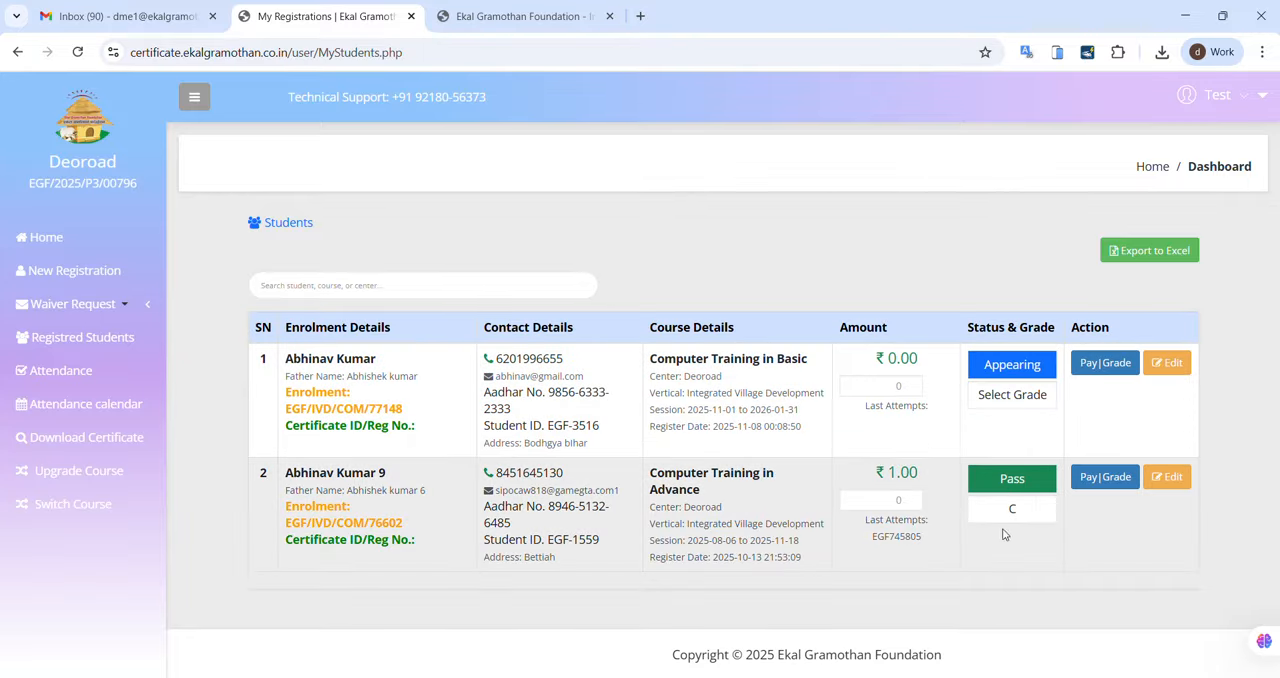
pyautogui.moveTo(421, 525); pyautogui.dragTo(288, 531)
pyautogui.hotkey('ctrl', 'c')
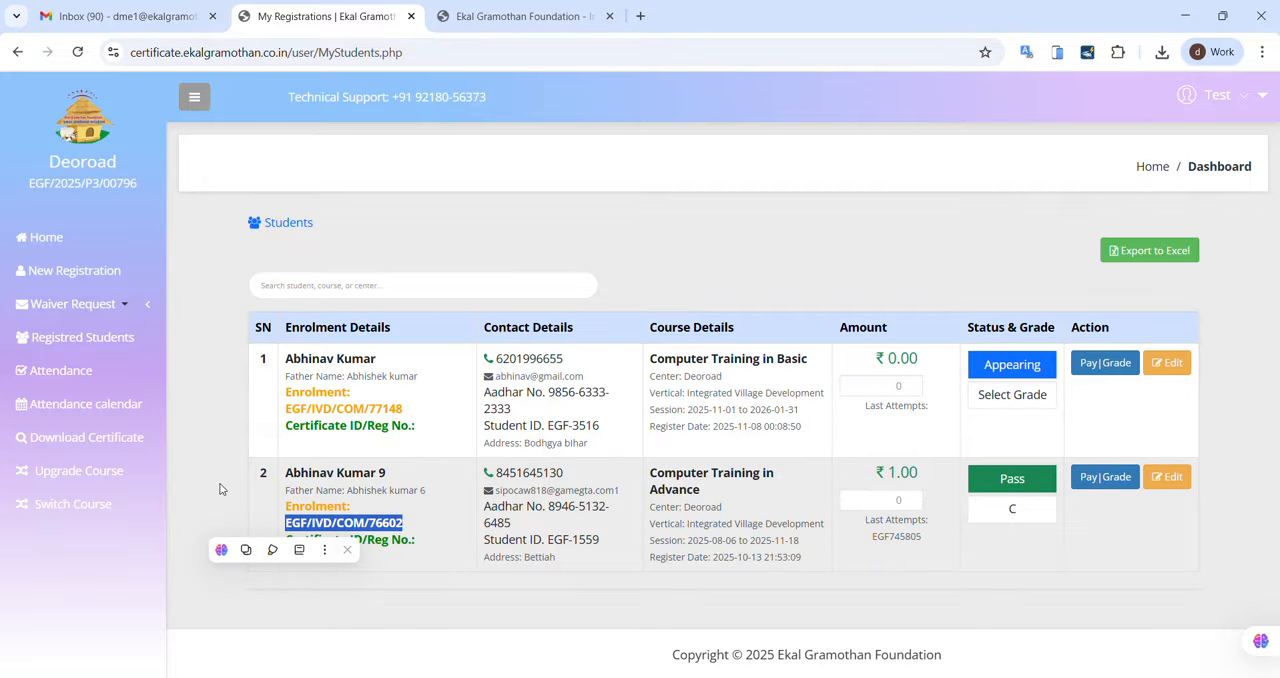
# Step: Look up the Computer Training in Advance student on the waiver request page and examine the grade, reason and supporting document fields
pyautogui.moveTo(114, 303)
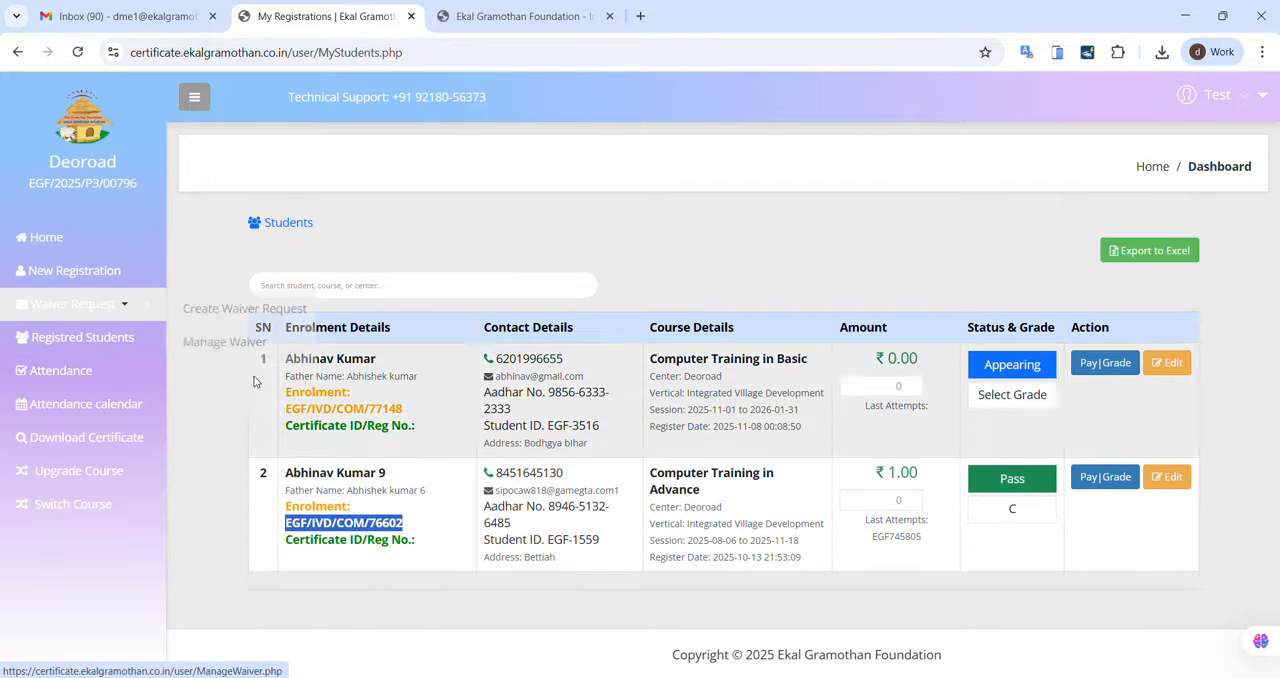
pyautogui.click(222, 310)
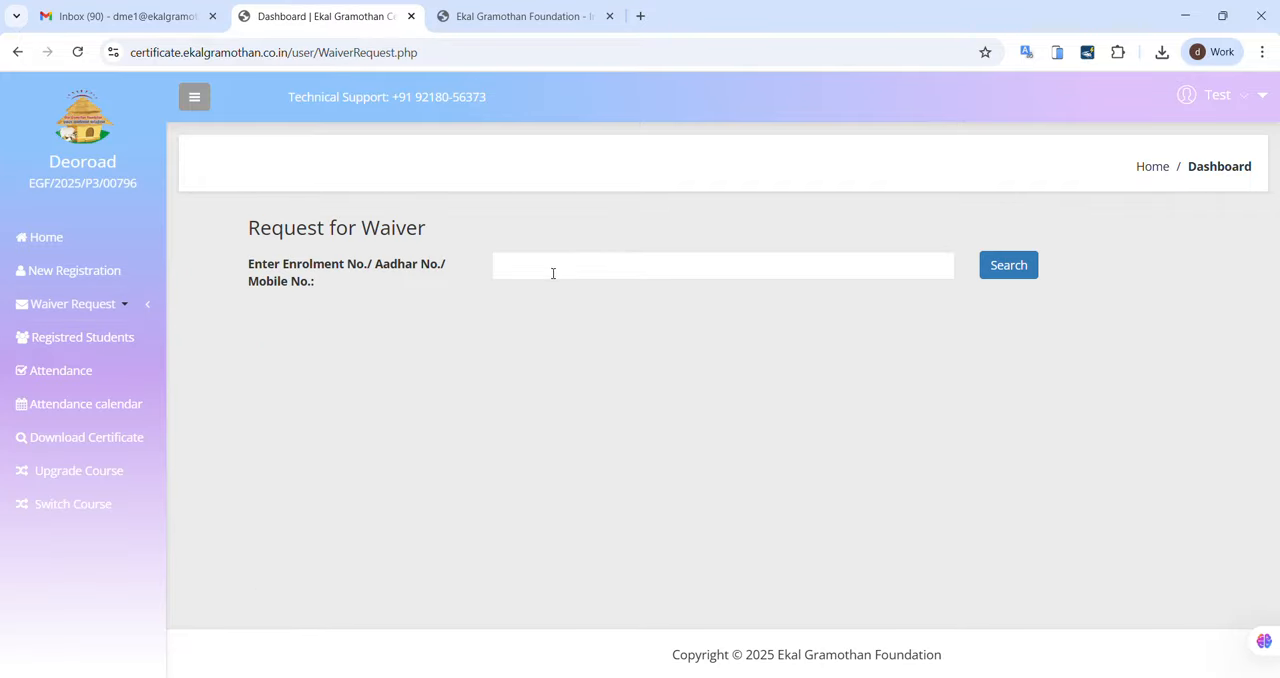
pyautogui.click(553, 271)
pyautogui.hotkey('ctrl', 'v')
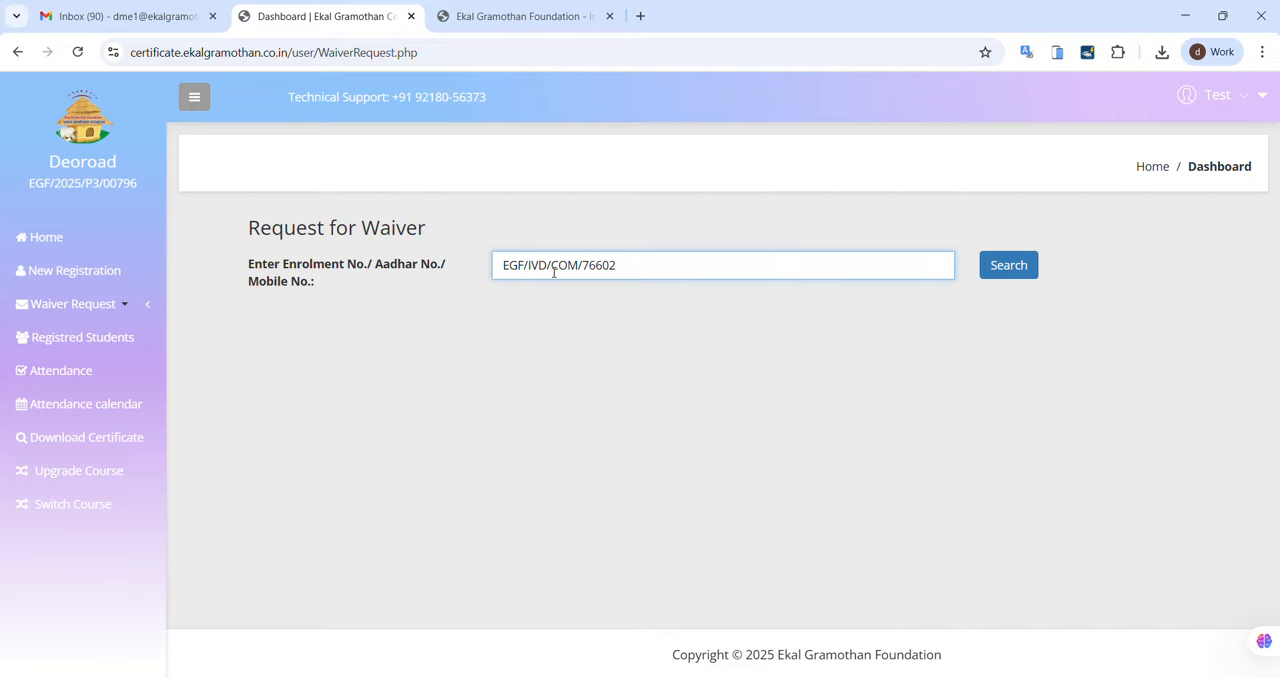
pyautogui.click(1007, 265)
pyautogui.scroll(-2, 691, 295)
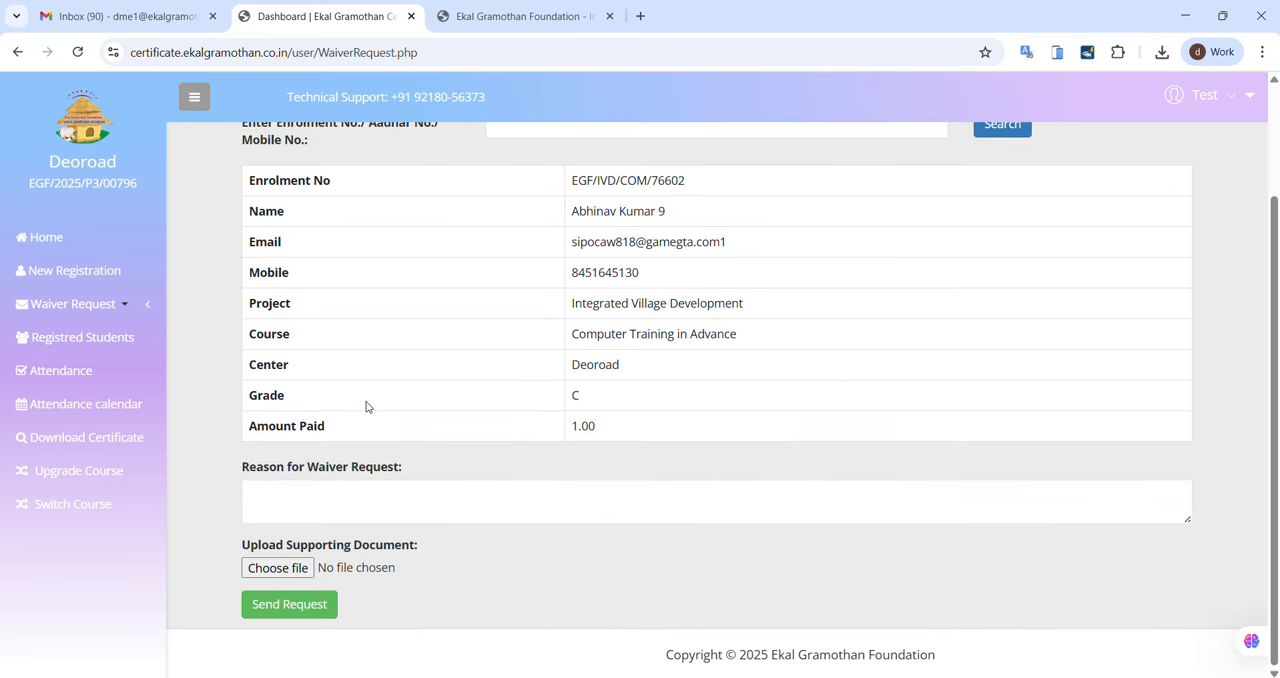
pyautogui.moveTo(591, 405); pyautogui.dragTo(525, 400)
pyautogui.click(566, 495)
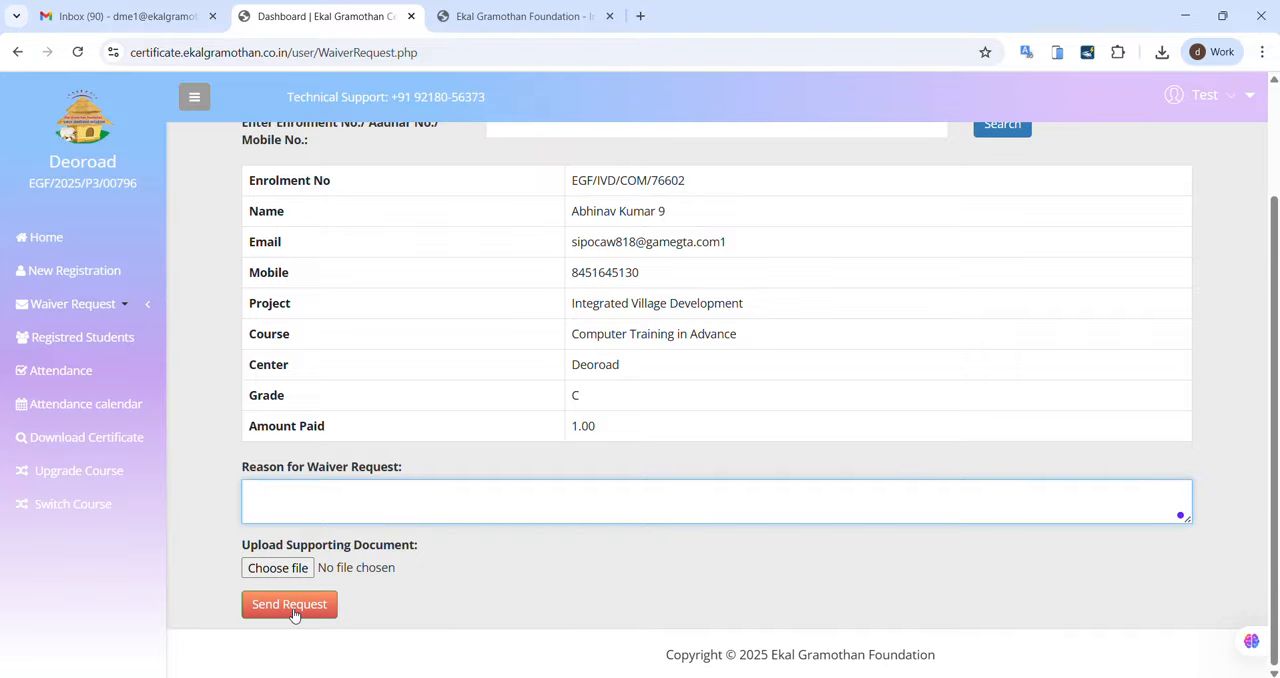
pyautogui.scroll(2, 617, 600)
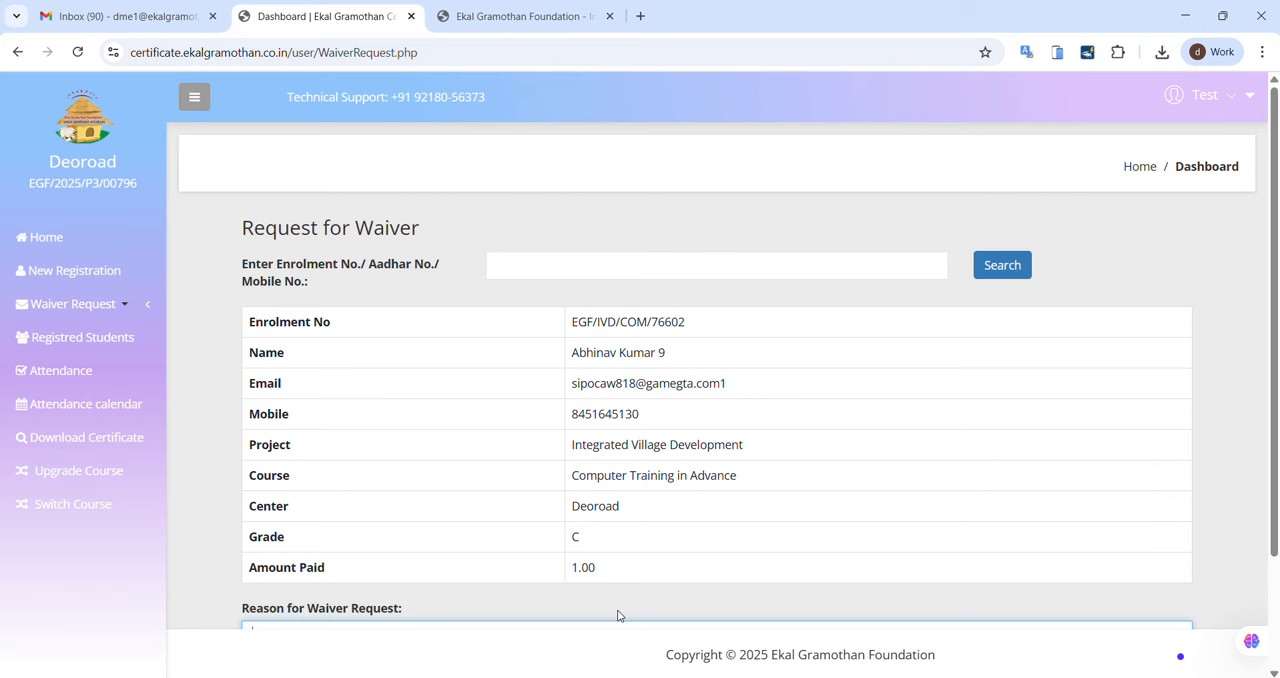
# Step: Check the raised waiver requests on the waiver management page and review the students report on the home dashboard
pyautogui.click(79, 302)
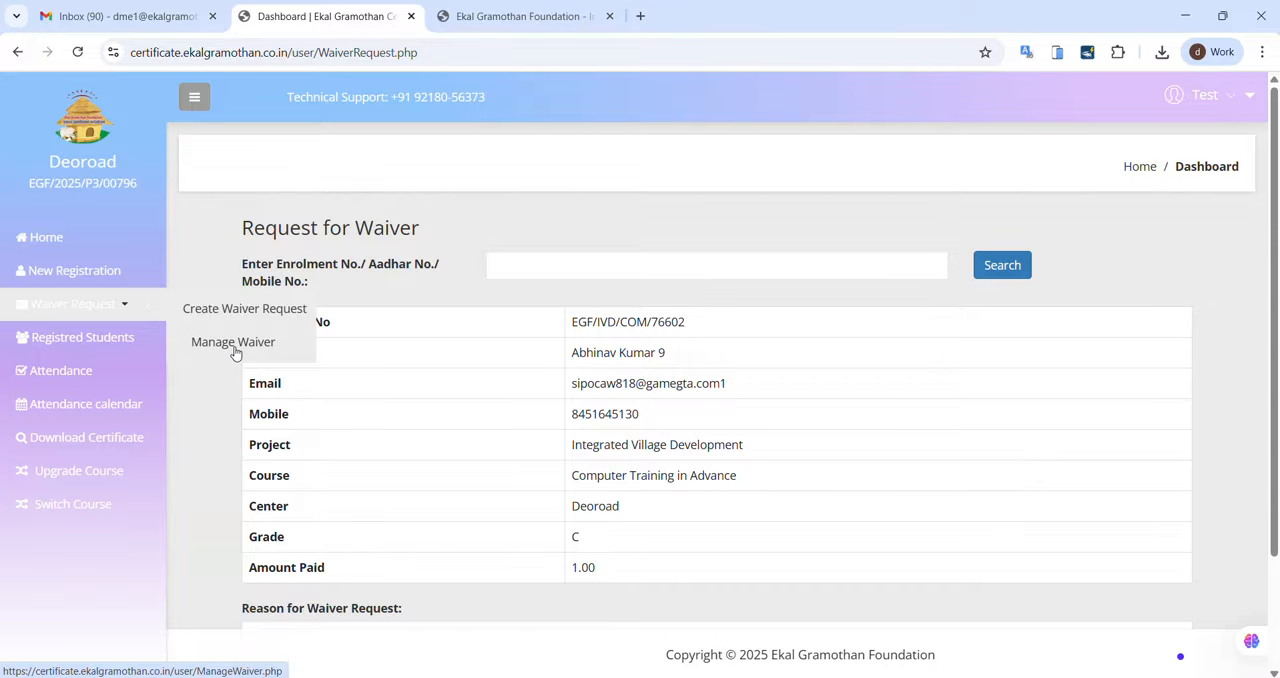
pyautogui.click(235, 350)
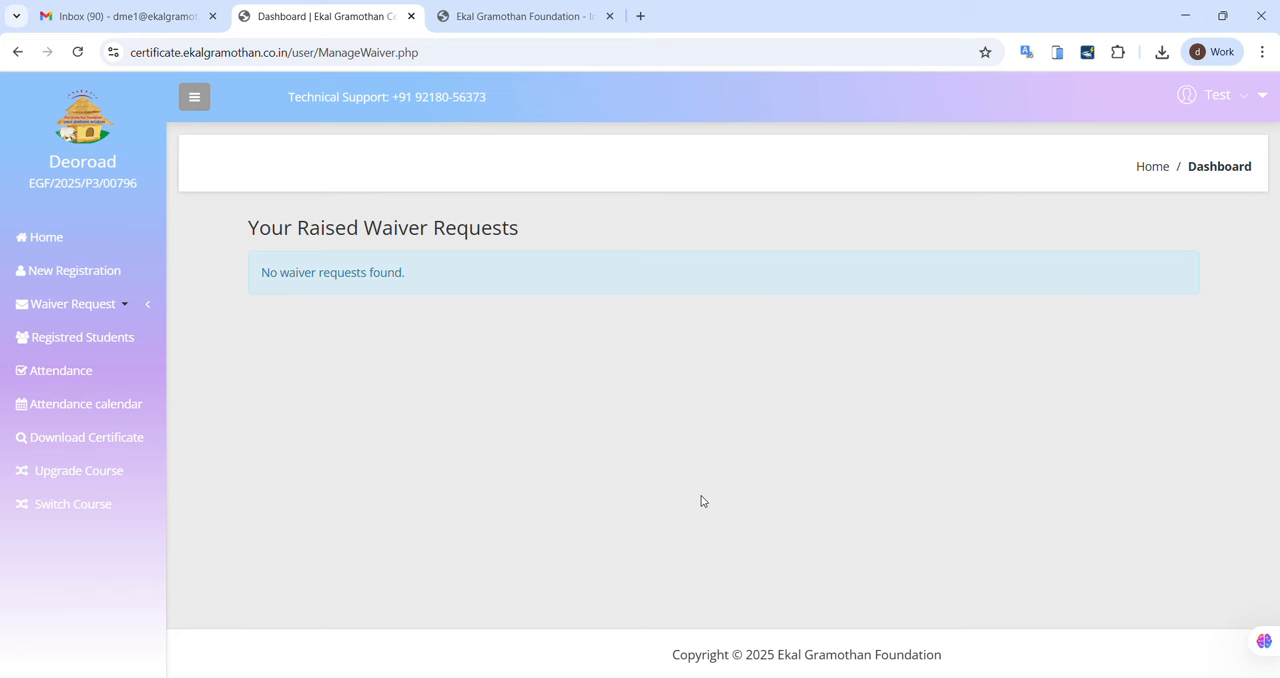
pyautogui.click(57, 236)
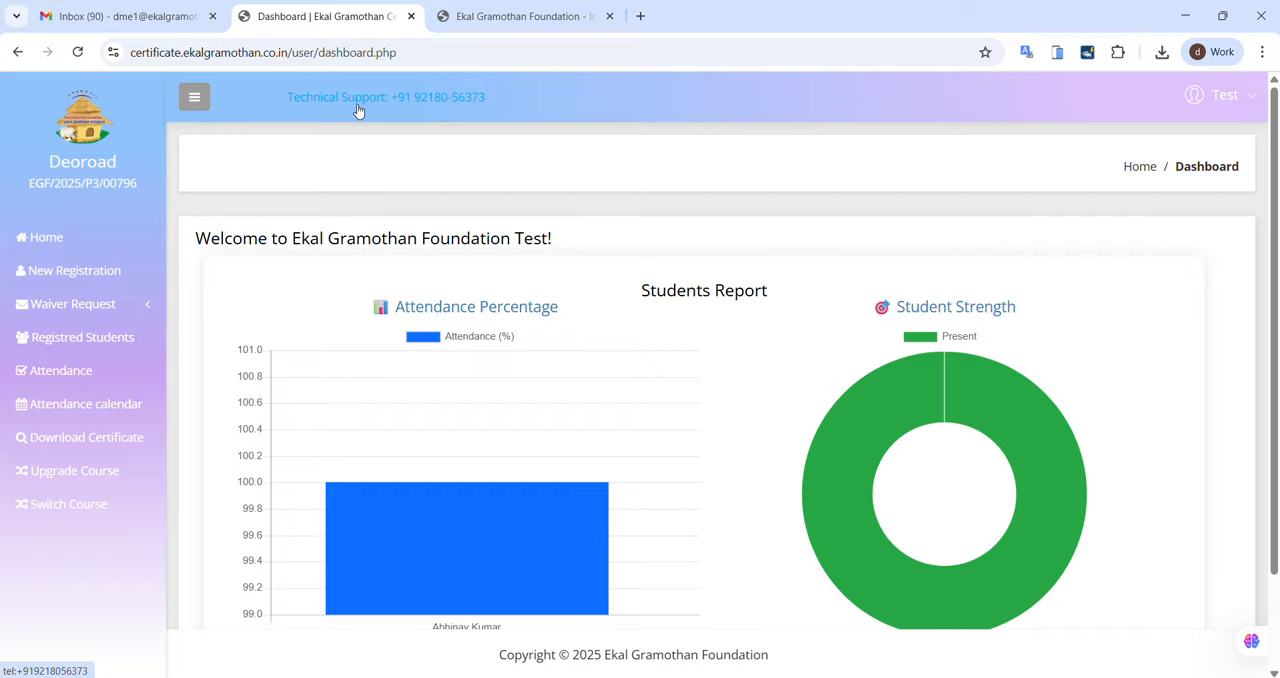
pyautogui.scroll(-2, 713, 393)
pyautogui.scroll(2, 713, 393)
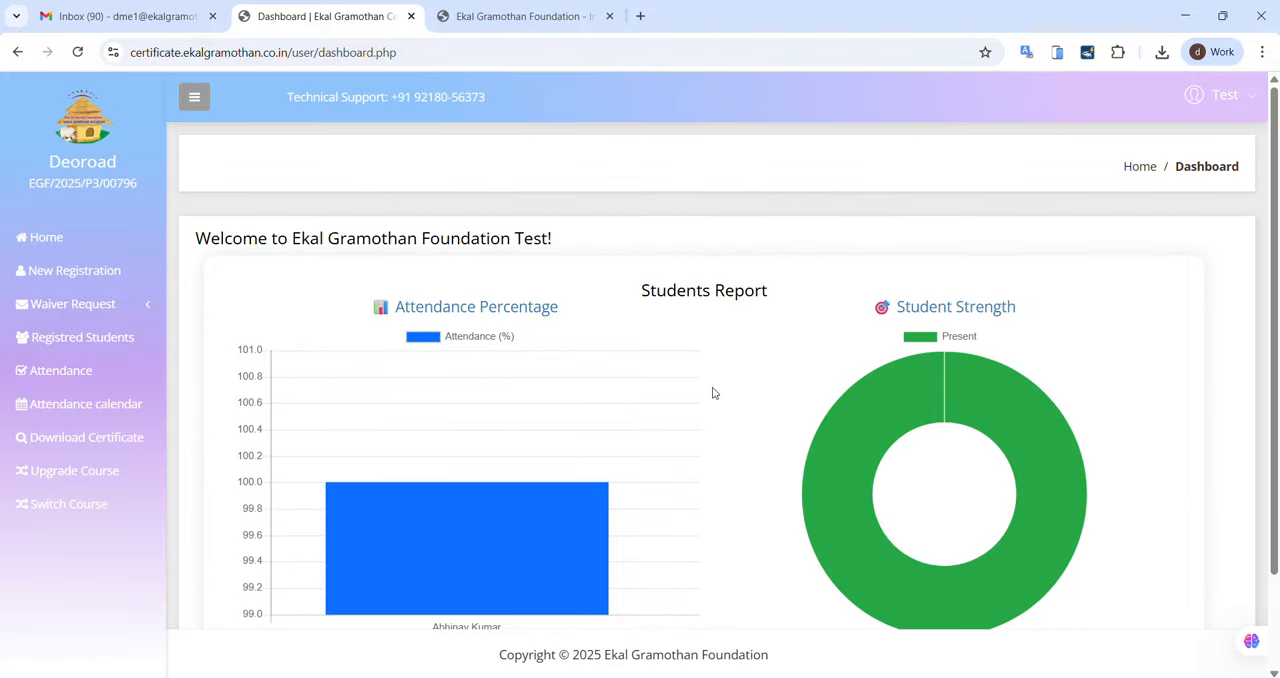
# Step: Log out of the trainer account
pyautogui.click(1240, 112)
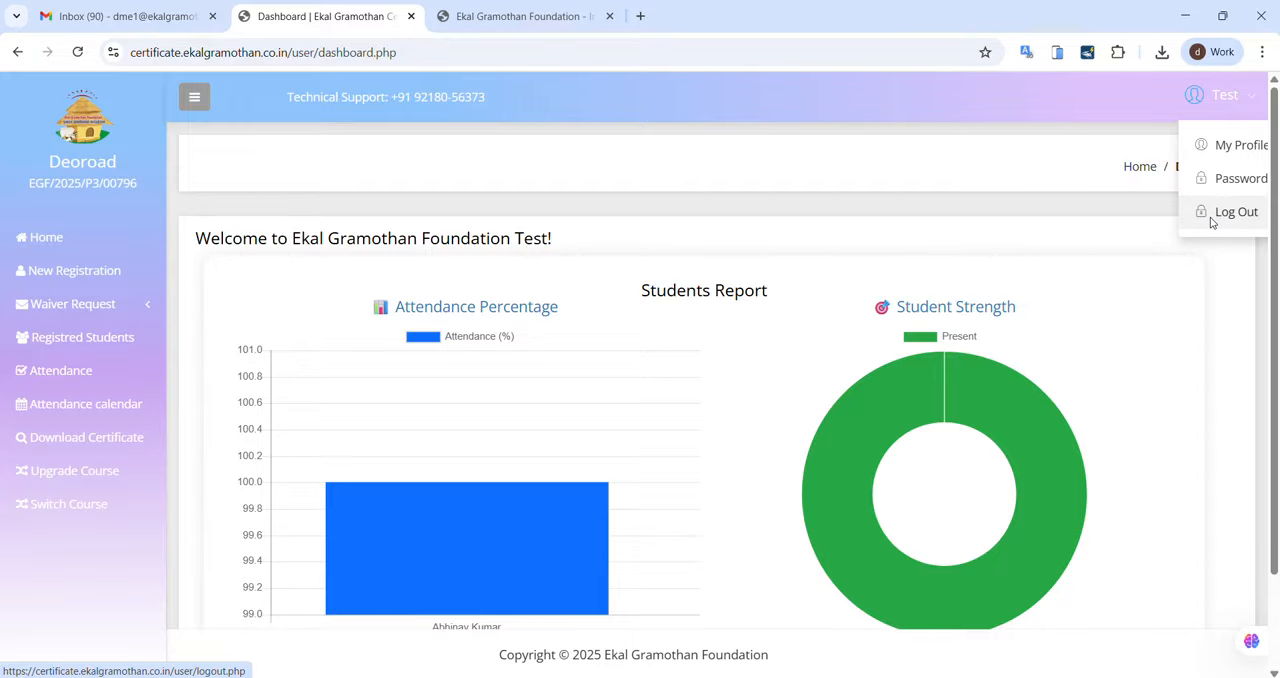
pyautogui.click(1211, 222)
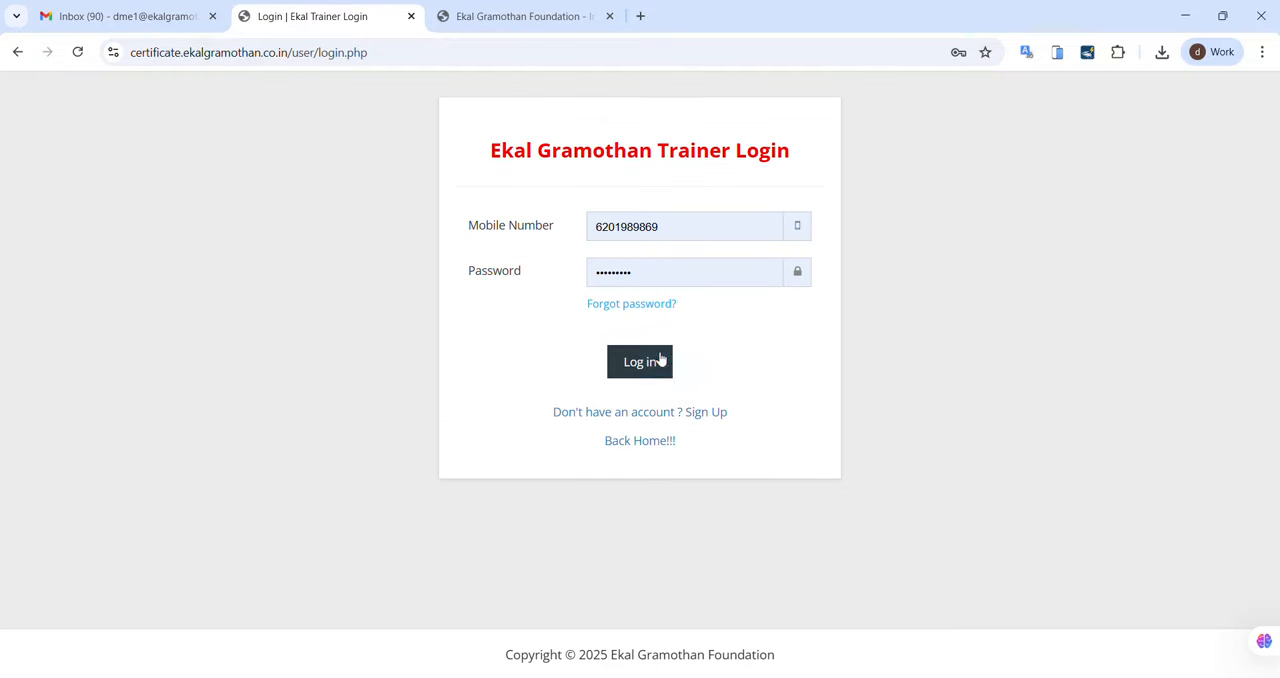